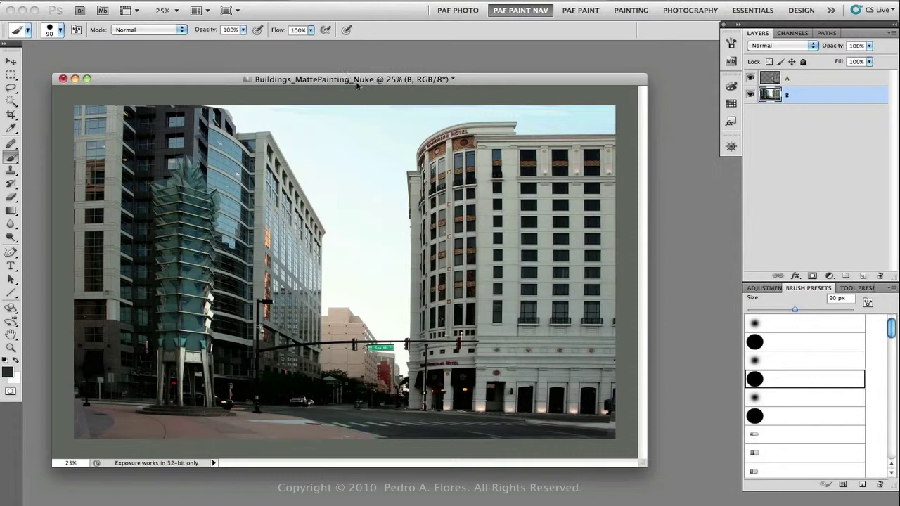
Merge the visible layers into B, duplicate the merged layer, and hide the original B
{"action": "left_click_drag", "start_coordinate": [355, 80], "coordinate": [348, 67]}
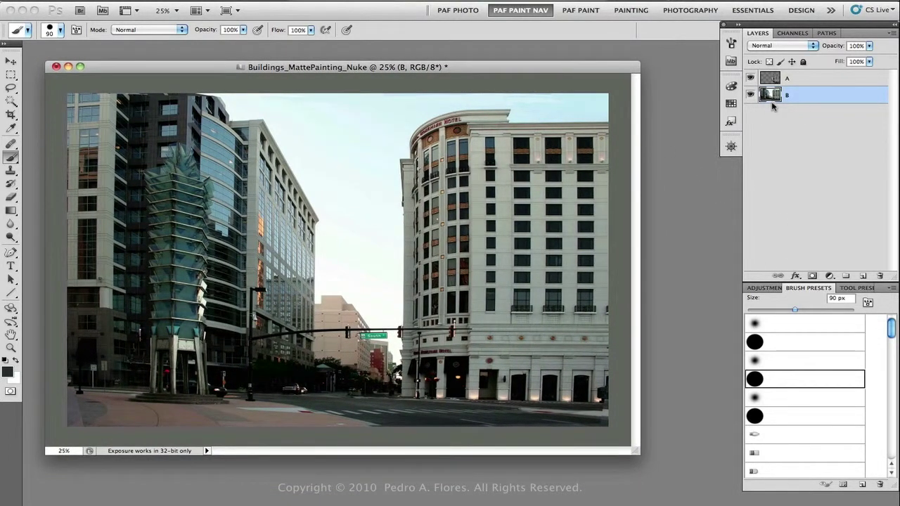
{"action": "key", "text": "shift+super+e"}
{"action": "key", "text": "super+j"}
{"action": "left_click", "coordinate": [750, 95]}
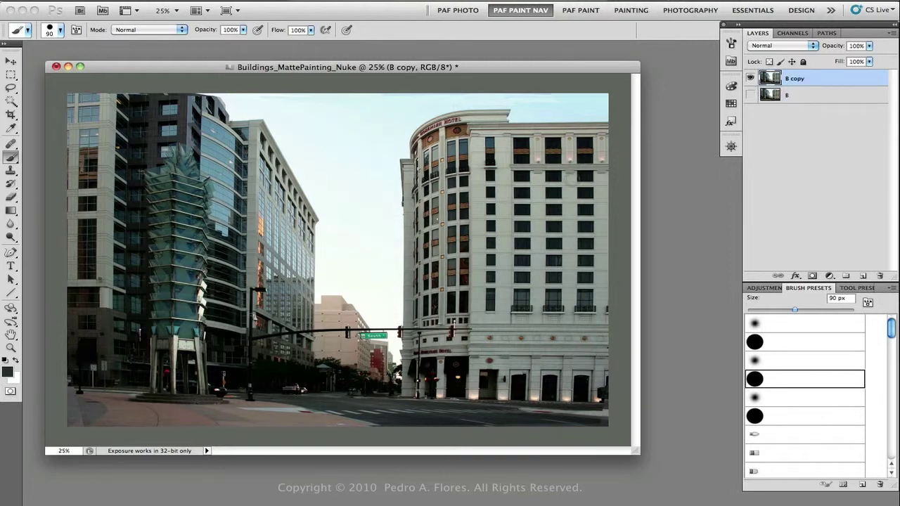
Paint out the traffic-light arm across the street on B copy with a 60 px brush and sampled surrounding colours
{"action": "key", "text": "bracketleft"}
{"action": "key", "text": "bracketleft"}
{"action": "key", "text": "bracketleft"}
{"action": "left_click", "coordinate": [318, 327], "text": "alt"}
{"action": "mouse_move", "coordinate": [318, 330]}
{"action": "left_mouse_down"}
{"action": "mouse_move", "coordinate": [473, 328]}
{"action": "mouse_move", "coordinate": [452, 331]}
{"action": "mouse_move", "coordinate": [458, 318]}
{"action": "mouse_move", "coordinate": [453, 332]}
{"action": "mouse_move", "coordinate": [426, 336]}
{"action": "left_mouse_up"}
{"action": "left_click", "coordinate": [415, 328], "text": "alt"}
{"action": "left_click", "coordinate": [426, 329], "text": "alt"}
{"action": "left_click", "coordinate": [458, 318], "text": "alt"}
{"action": "left_click", "coordinate": [428, 334], "text": "alt"}
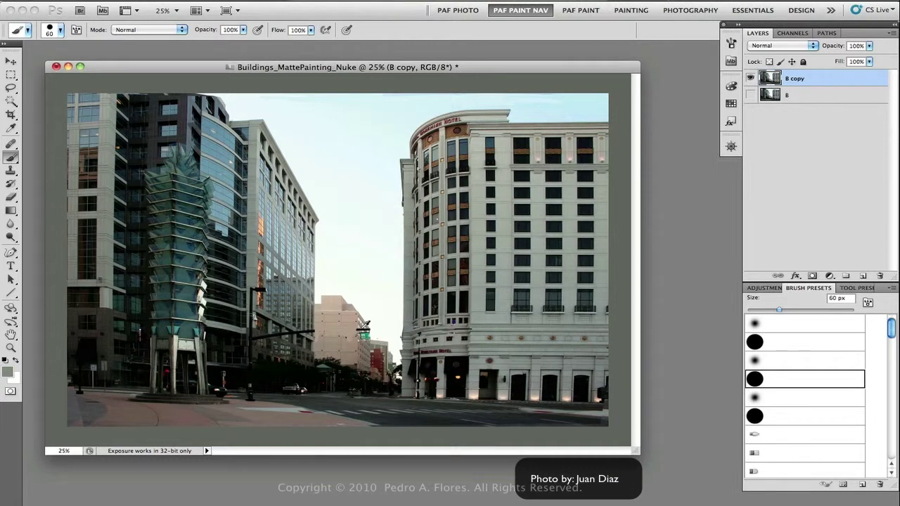
Paint out the green street sign and the leftover arm end beside the dark building using sampled colours
{"action": "key", "text": "s"}
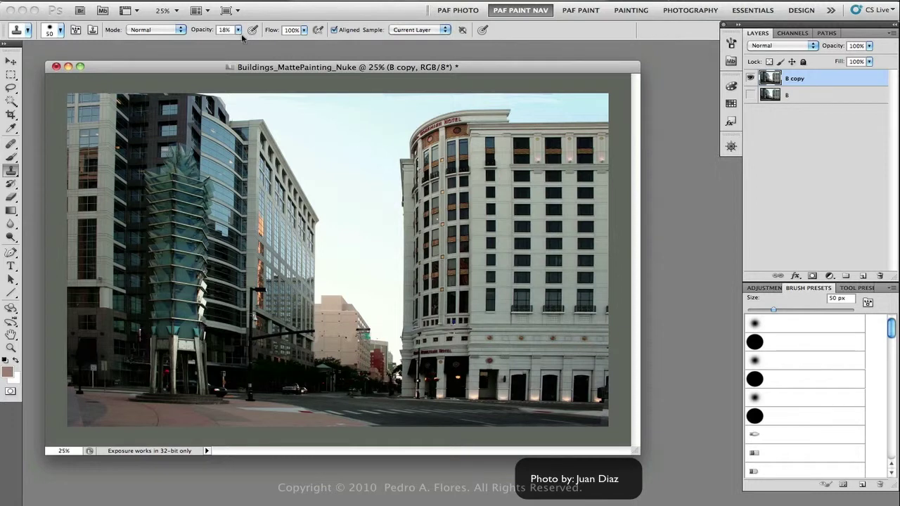
{"action": "key", "text": "0"}
{"action": "key", "text": "b"}
{"action": "left_click", "coordinate": [309, 331], "text": "alt"}
{"action": "left_click", "coordinate": [309, 337], "text": "alt"}
{"action": "left_click", "coordinate": [308, 328], "text": "alt"}
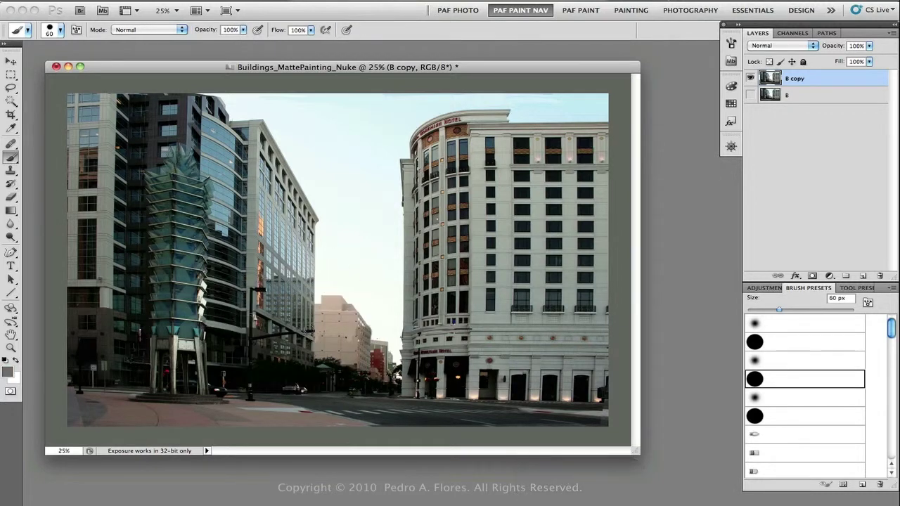
{"action": "left_click", "coordinate": [310, 330], "text": "alt"}
{"action": "left_click", "coordinate": [311, 330]}
Paint out the lamp post in front of the glass building and the parked car with sampled colours
{"action": "left_click", "coordinate": [256, 277], "text": "alt"}
{"action": "left_click", "coordinate": [260, 286], "text": "alt"}
{"action": "left_click_drag", "start_coordinate": [261, 289], "coordinate": [252, 303]}
{"action": "left_click", "coordinate": [250, 312], "text": "alt"}
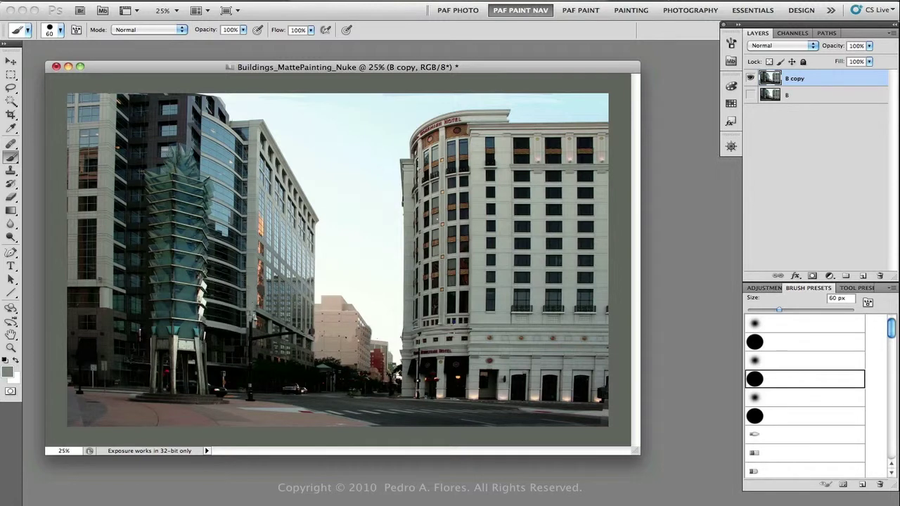
{"action": "left_click", "coordinate": [253, 329], "text": "alt"}
{"action": "left_click", "coordinate": [261, 336]}
{"action": "left_click", "coordinate": [300, 381], "text": "alt"}
{"action": "left_click", "coordinate": [292, 390]}
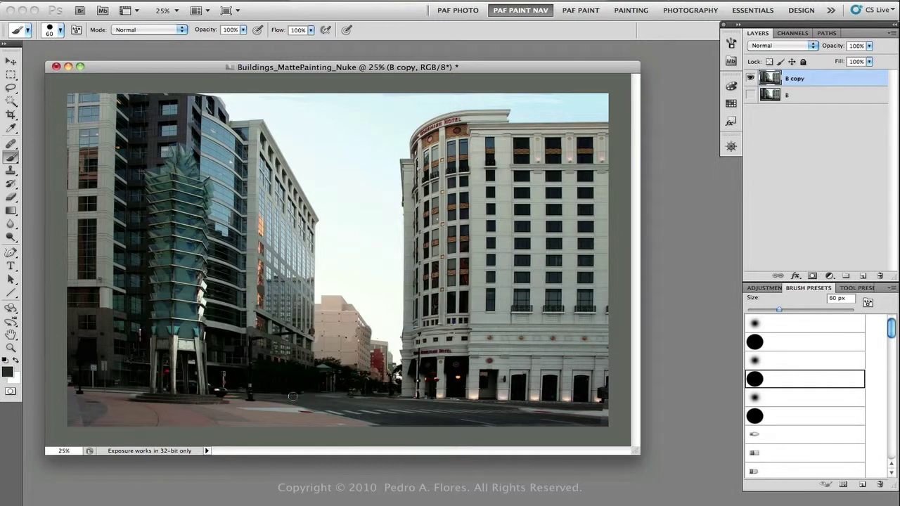
Set brush opacity and flow to 50% and cover the lamp post's base and the street-level clutter near the glass tower
{"action": "key", "text": "5"}
{"action": "key", "text": "shift+5"}
{"action": "left_click", "coordinate": [230, 395], "text": "alt"}
{"action": "left_click", "coordinate": [219, 388]}
{"action": "left_click", "coordinate": [220, 391], "text": "alt"}
{"action": "left_click", "coordinate": [187, 374], "text": "alt"}
{"action": "left_click", "coordinate": [261, 402], "text": "alt"}
{"action": "left_click", "coordinate": [250, 399]}
{"action": "left_click", "coordinate": [262, 396], "text": "alt"}
{"action": "left_click", "coordinate": [250, 400]}
{"action": "left_click", "coordinate": [239, 410], "text": "alt"}
Make the original layer B visible and add a new empty layer above B copy
{"action": "key", "text": "super+minus"}
{"action": "left_click", "coordinate": [750, 94]}
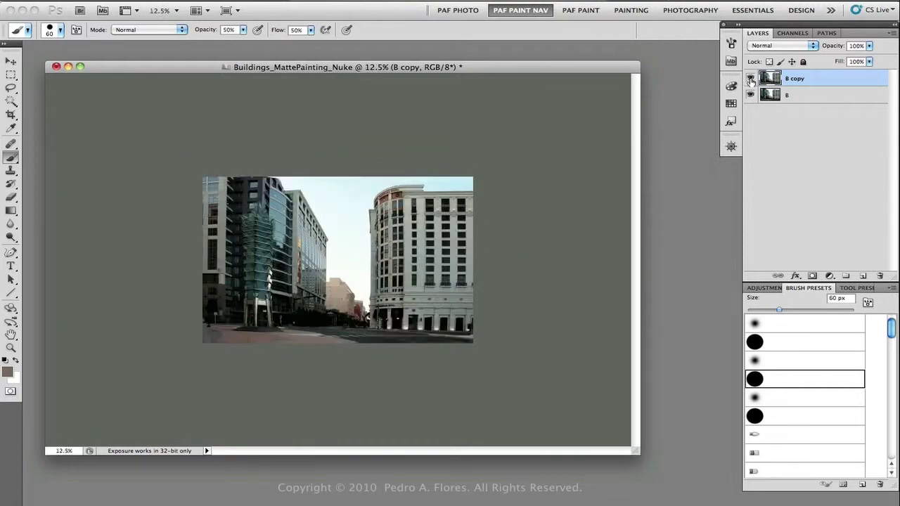
{"action": "key", "text": "super+equal"}
{"action": "key", "text": "super+minus"}
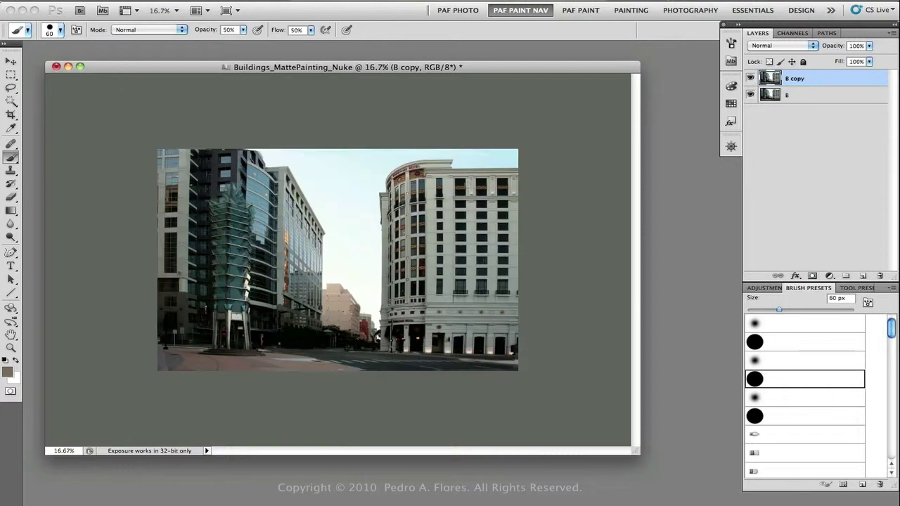
{"action": "key", "text": "super+shift+alt+n"}
Choose a rough textured brush tip and paint jagged ruins over the distant building at 9 px with sampled colours
{"action": "left_click", "coordinate": [377, 319], "text": "alt"}
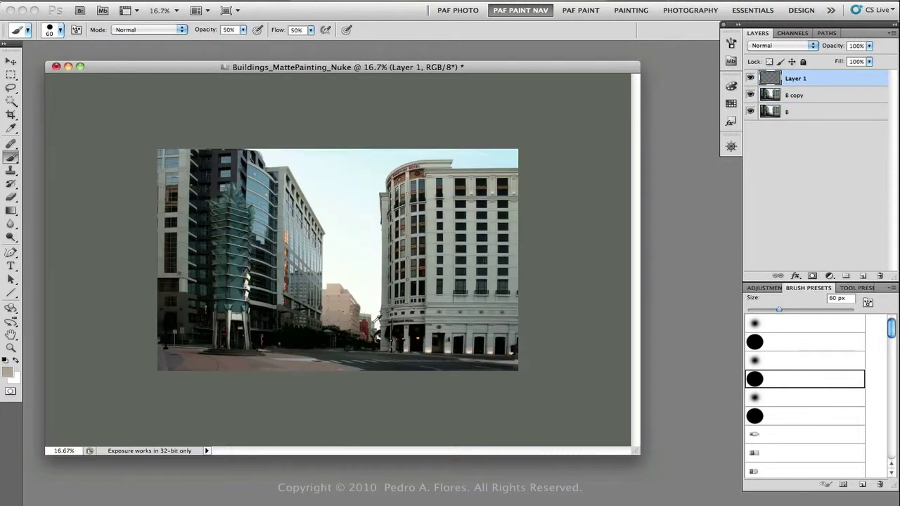
{"action": "left_click", "coordinate": [731, 42]}
{"action": "left_click", "coordinate": [641, 70]}
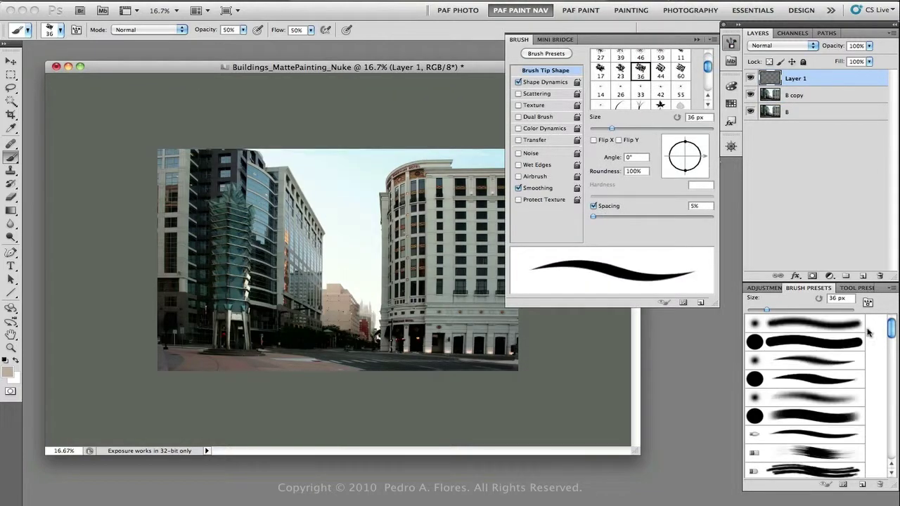
{"action": "scroll", "coordinate": [879, 392], "scroll_direction": "up", "scroll_amount": 2}
{"action": "scroll", "coordinate": [879, 392], "scroll_direction": "down", "scroll_amount": 2}
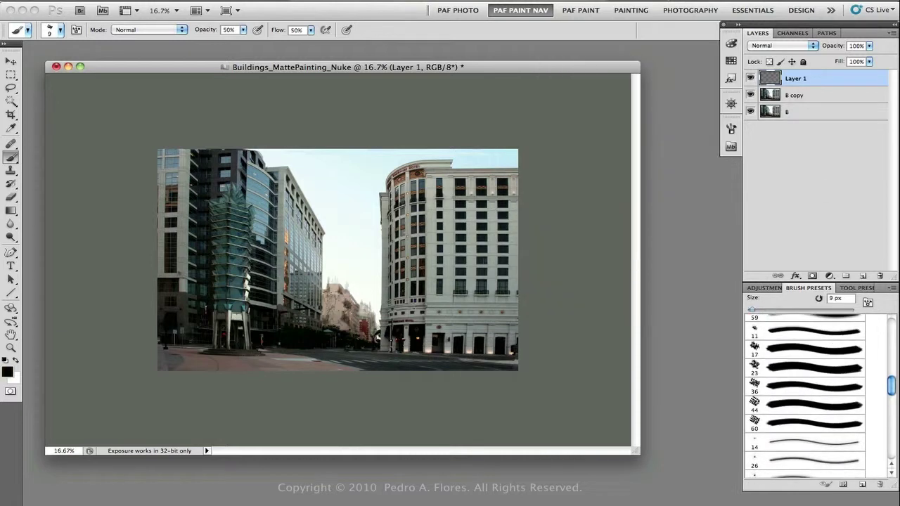
{"action": "left_click", "coordinate": [336, 290], "text": "alt"}
{"action": "key", "text": "d"}
{"action": "left_click", "coordinate": [350, 257], "text": "alt"}
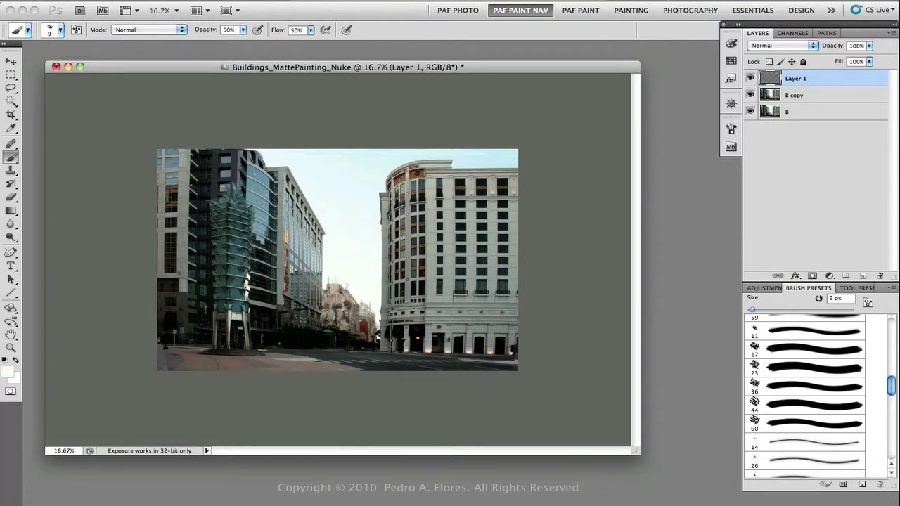
Extend the ruins over the red building at the street's end, alternating black and sampled tones and enlarging the brush to 61 px
{"action": "key", "text": "d"}
{"action": "left_click", "coordinate": [332, 298], "text": "alt"}
{"action": "key", "text": "d"}
{"action": "left_click", "coordinate": [361, 317], "text": "alt"}
{"action": "key", "text": "bracketright"}
{"action": "key", "text": "bracketright"}
{"action": "key", "text": "bracketright"}
{"action": "key", "text": "bracketright"}
{"action": "key", "text": "bracketright"}
{"action": "key", "text": "bracketright"}
{"action": "key", "text": "d"}
{"action": "left_click", "coordinate": [363, 317], "text": "alt"}
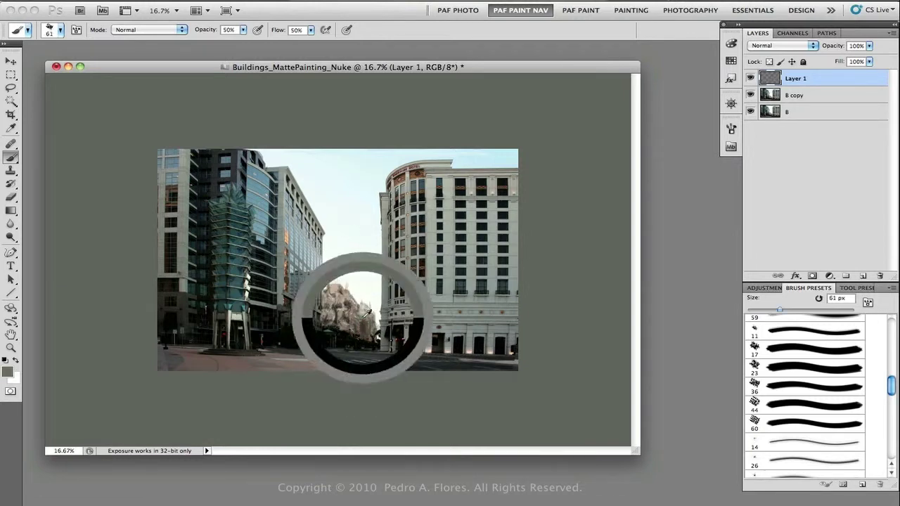
Refine the outline and detail of the distant ruins with sampled tones, reducing the textured brush to 8 px
{"action": "key", "text": "ctrl+j"}
{"action": "key", "text": "ctrl+z"}
{"action": "key", "text": "bracketleft"}
{"action": "key", "text": "bracketleft"}
{"action": "key", "text": "bracketleft"}
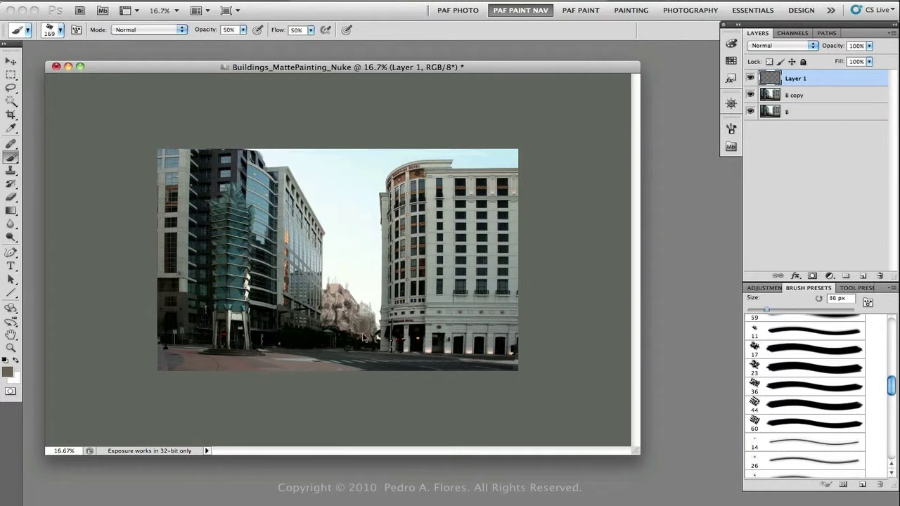
{"action": "key", "text": "bracketleft"}
{"action": "key", "text": "d"}
{"action": "left_click", "coordinate": [365, 320], "text": "alt"}
{"action": "key", "text": "bracketleft"}
{"action": "key", "text": "bracketleft"}
{"action": "key", "text": "bracketleft"}
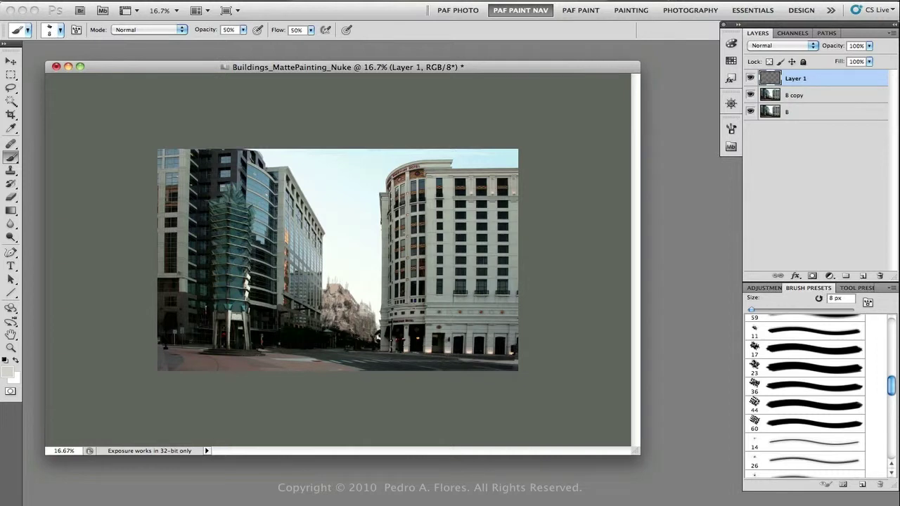
Start a dark damage patch on the hotel's front windows with a 45 px textured brush at 70% opacity
{"action": "key", "text": "d"}
{"action": "key", "text": "bracketright"}
{"action": "key", "text": "bracketright"}
{"action": "key", "text": "bracketright"}
{"action": "key", "text": "bracketright"}
{"action": "key", "text": "bracketright"}
{"action": "key", "text": "bracketright"}
{"action": "key", "text": "bracketright"}
{"action": "key", "text": "bracketright"}
{"action": "key", "text": "bracketright"}
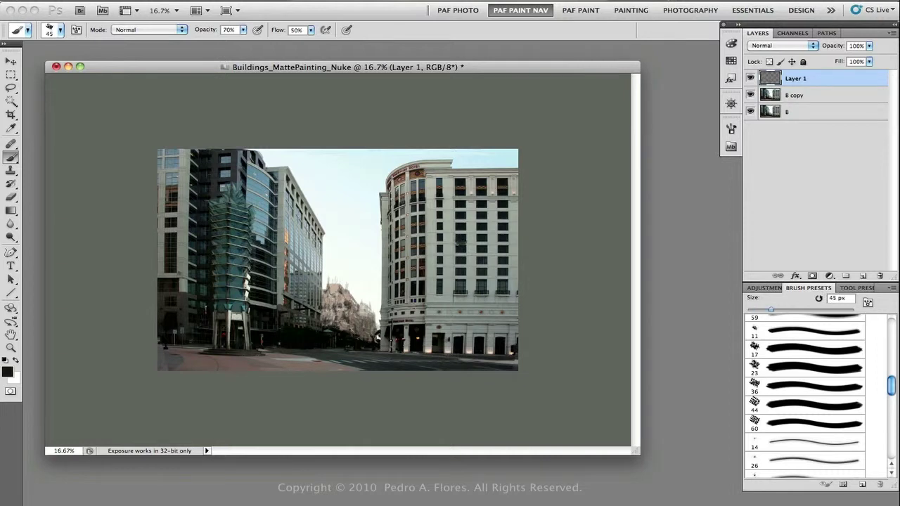
{"action": "mouse_move", "coordinate": [461, 243]}
{"action": "left_mouse_down"}
{"action": "mouse_move", "coordinate": [491, 205]}
{"action": "mouse_move", "coordinate": [478, 239]}
{"action": "mouse_move", "coordinate": [512, 223]}
{"action": "mouse_move", "coordinate": [506, 219]}
{"action": "mouse_move", "coordinate": [511, 246]}
{"action": "mouse_move", "coordinate": [485, 262]}
{"action": "mouse_move", "coordinate": [485, 292]}
{"action": "mouse_move", "coordinate": [499, 262]}
{"action": "mouse_move", "coordinate": [456, 289]}
{"action": "mouse_move", "coordinate": [436, 287]}
{"action": "mouse_move", "coordinate": [429, 220]}
{"action": "mouse_move", "coordinate": [428, 247]}
{"action": "mouse_move", "coordinate": [448, 184]}
{"action": "mouse_move", "coordinate": [503, 186]}
{"action": "mouse_move", "coordinate": [460, 210]}
{"action": "left_mouse_up"}
Paint more dark damage patches across the hotel's facade and roofline with a 40 px brush at 100% opacity
{"action": "key", "text": "bracketright"}
{"action": "key", "text": "bracketright"}
{"action": "key", "text": "bracketright"}
{"action": "key", "text": "bracketright"}
{"action": "key", "text": "bracketright"}
{"action": "key", "text": "bracketleft"}
{"action": "key", "text": "bracketleft"}
{"action": "key", "text": "bracketleft"}
{"action": "key", "text": "bracketleft"}
{"action": "key", "text": "bracketleft"}
{"action": "left_click_drag", "start_coordinate": [432, 173], "coordinate": [485, 174]}
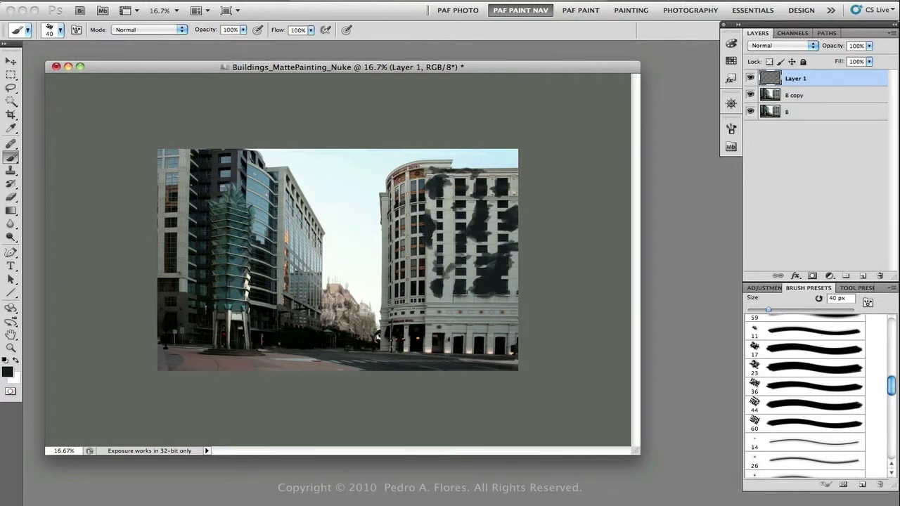
Open 09-55-bombed-building-bosnian-war.JPG from the __Destroyed buildings reference folder and arrange it beside the matte painting
{"action": "left_click", "coordinate": [731, 146]}
{"action": "double_click", "coordinate": [607, 319]}
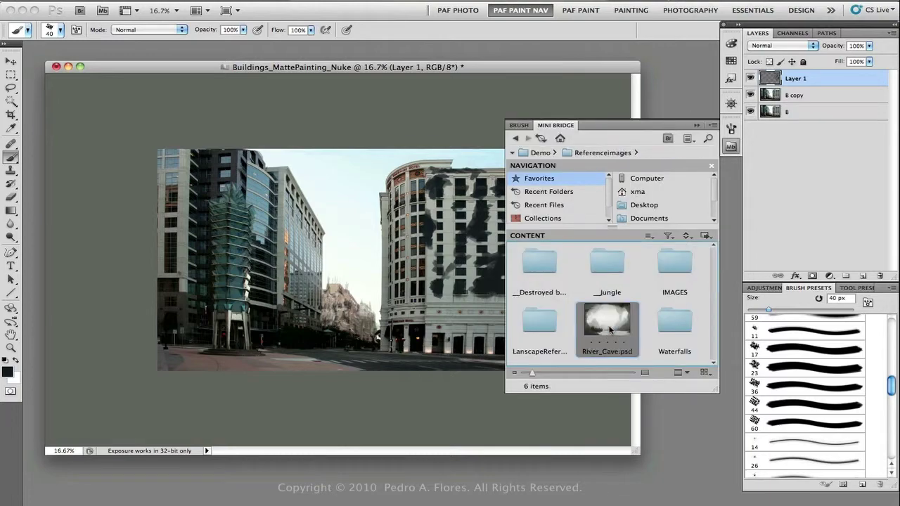
{"action": "double_click", "coordinate": [539, 262]}
{"action": "scroll", "coordinate": [612, 309], "scroll_direction": "down", "scroll_amount": 5}
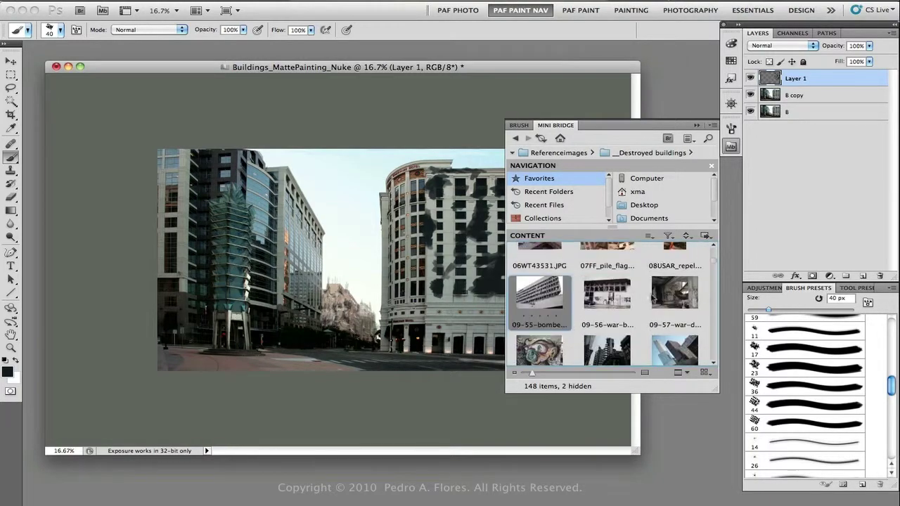
{"action": "double_click", "coordinate": [654, 298]}
{"action": "mouse_move", "coordinate": [368, 90]}
{"action": "left_mouse_down"}
{"action": "mouse_move", "coordinate": [897, 90]}
{"action": "mouse_move", "coordinate": [273, 166]}
{"action": "mouse_move", "coordinate": [304, 220]}
{"action": "mouse_move", "coordinate": [203, 166]}
{"action": "left_mouse_up"}
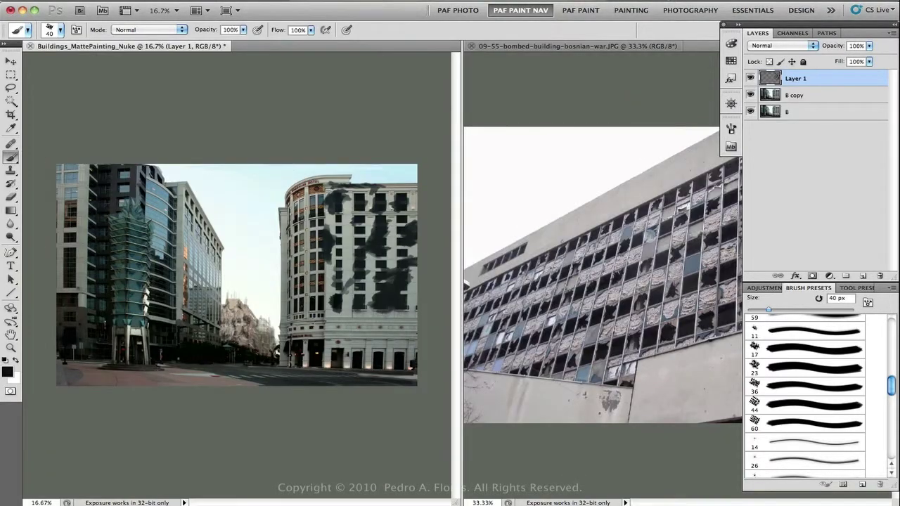
Roughen the edges of the hotel's dark patches and roofline with irregular strokes, reducing the brush to 10 px
{"action": "mouse_move", "coordinate": [338, 290]}
{"action": "left_mouse_down"}
{"action": "mouse_move", "coordinate": [326, 204]}
{"action": "mouse_move", "coordinate": [322, 319]}
{"action": "mouse_move", "coordinate": [415, 317]}
{"action": "mouse_move", "coordinate": [411, 277]}
{"action": "left_mouse_up"}
{"action": "mouse_move", "coordinate": [367, 190]}
{"action": "left_mouse_down"}
{"action": "mouse_move", "coordinate": [400, 180]}
{"action": "mouse_move", "coordinate": [398, 190]}
{"action": "left_mouse_up"}
{"action": "key", "text": "bracketleft"}
{"action": "key", "text": "bracketleft"}
{"action": "key", "text": "bracketleft"}
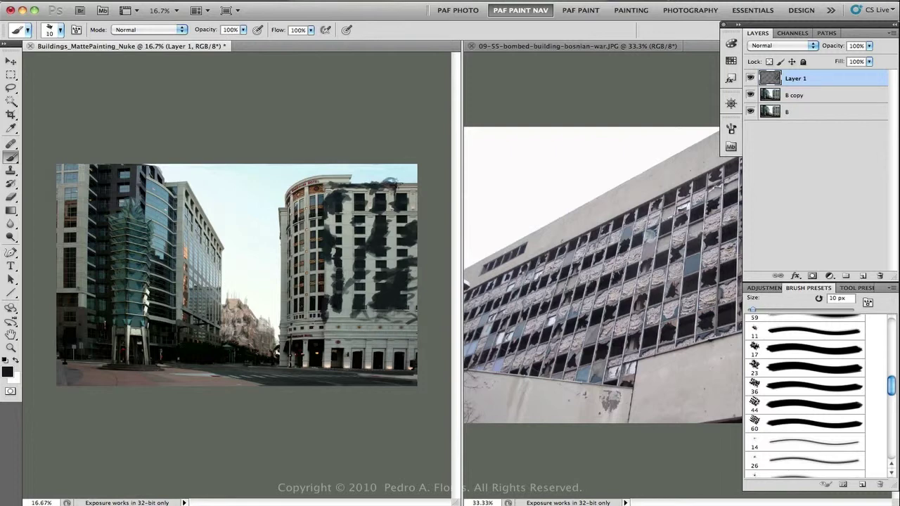
{"action": "mouse_move", "coordinate": [353, 235]}
{"action": "left_mouse_down"}
{"action": "mouse_move", "coordinate": [328, 287]}
{"action": "mouse_move", "coordinate": [362, 294]}
{"action": "left_mouse_up"}
Paint thin wall and frame remnants through the hotel's dark patches and touch up the roofline using sampled facade tones
{"action": "left_click", "coordinate": [391, 268], "text": "alt"}
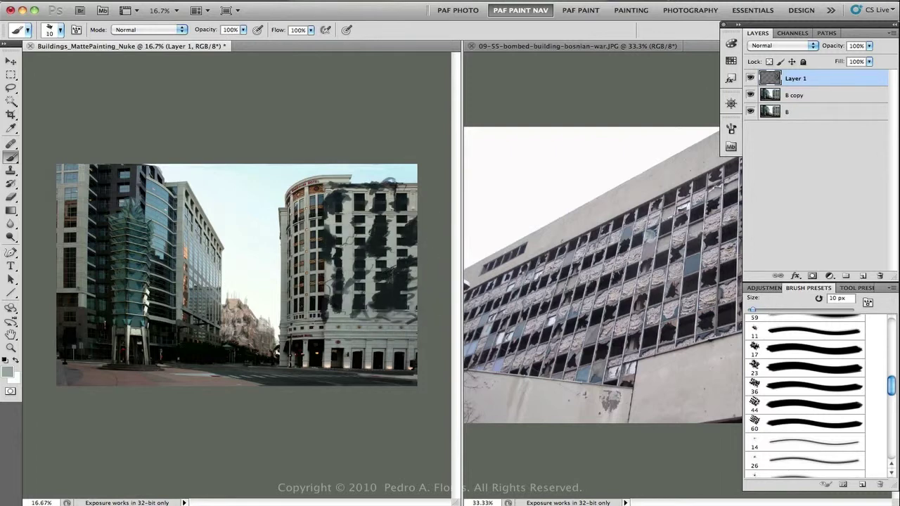
{"action": "left_click_drag", "start_coordinate": [391, 266], "coordinate": [389, 304]}
{"action": "mouse_move", "coordinate": [391, 265]}
{"action": "left_mouse_down"}
{"action": "mouse_move", "coordinate": [392, 275]}
{"action": "mouse_move", "coordinate": [416, 263]}
{"action": "left_mouse_up"}
{"action": "left_click", "coordinate": [350, 282], "text": "alt"}
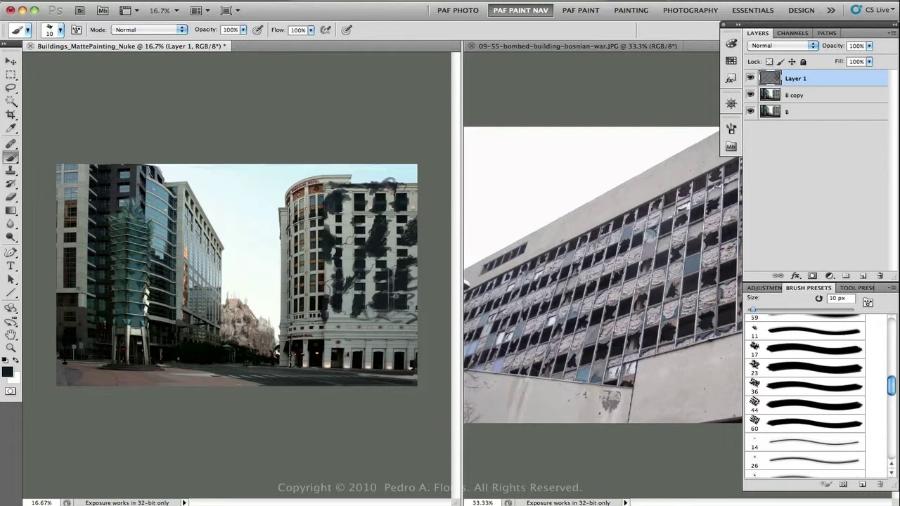
{"action": "left_click", "coordinate": [330, 199], "text": "alt"}
{"action": "left_click_drag", "start_coordinate": [391, 190], "coordinate": [397, 184]}
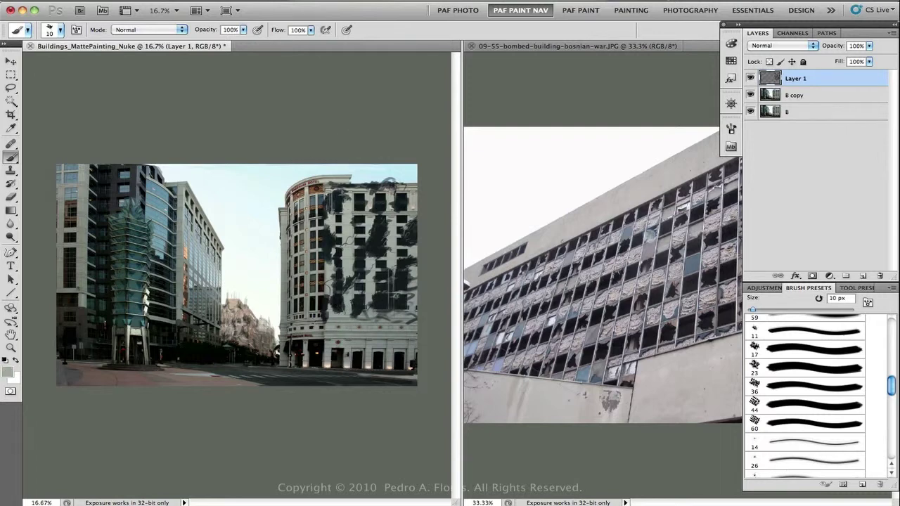
Refine the hotel's damage with sampled tones and break up its roofline with the sky colour, using 10 and 30 px brushes
{"action": "left_click", "coordinate": [358, 254], "text": "alt"}
{"action": "left_click", "coordinate": [328, 282], "text": "alt"}
{"action": "left_click", "coordinate": [372, 181], "text": "alt"}
{"action": "key", "text": "bracketright"}
{"action": "key", "text": "bracketright"}
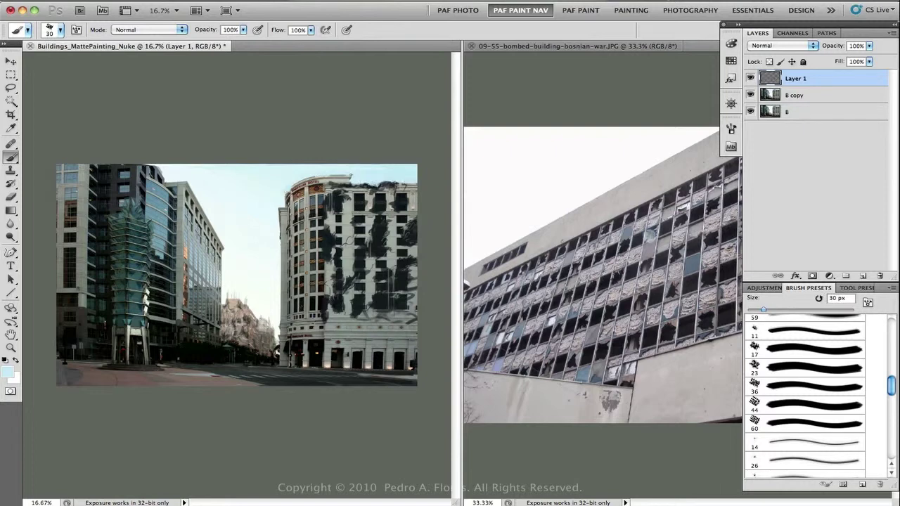
{"action": "key", "text": "bracketleft"}
{"action": "key", "text": "bracketleft"}
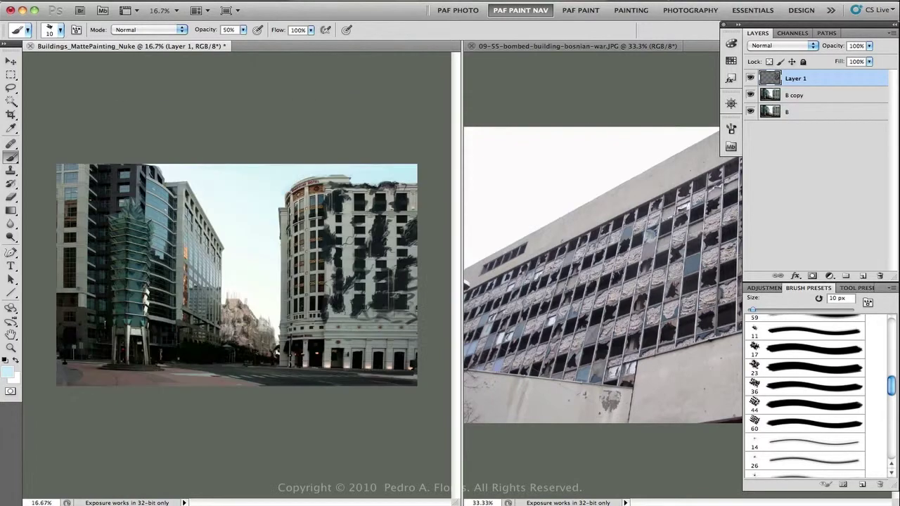
Set the foreground colour to a grey sampled from the hotel's facade
{"action": "left_click", "coordinate": [7, 371]}
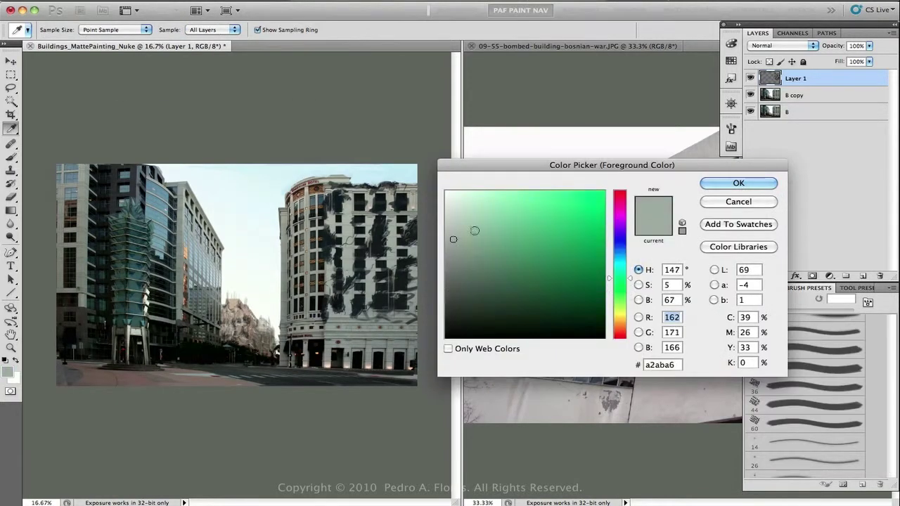
{"action": "left_click", "coordinate": [294, 280]}
{"action": "left_click_drag", "start_coordinate": [294, 280], "coordinate": [297, 277]}
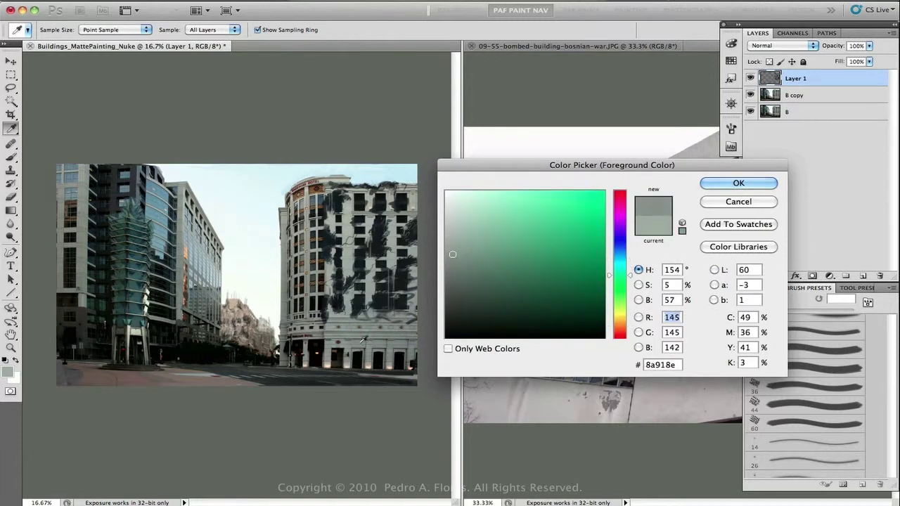
{"action": "left_click", "coordinate": [739, 184]}
Add a Levels adjustment layer that deepens the shadows, and reselect Layer 1
{"action": "left_click", "coordinate": [829, 275]}
{"action": "left_click", "coordinate": [771, 323]}
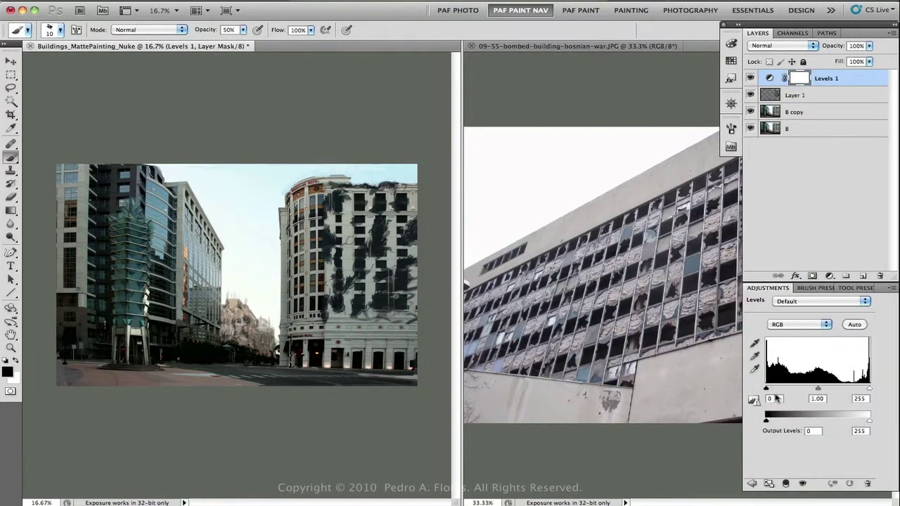
{"action": "left_click_drag", "start_coordinate": [772, 391], "coordinate": [820, 391]}
{"action": "left_click", "coordinate": [798, 324]}
{"action": "left_click", "coordinate": [787, 347]}
{"action": "left_click", "coordinate": [349, 263], "text": "alt"}
{"action": "left_click", "coordinate": [793, 95]}
Sample a dark tone from the hotel's damaged area and paint more dark detail around its windows
{"action": "left_click", "coordinate": [381, 251], "text": "alt"}
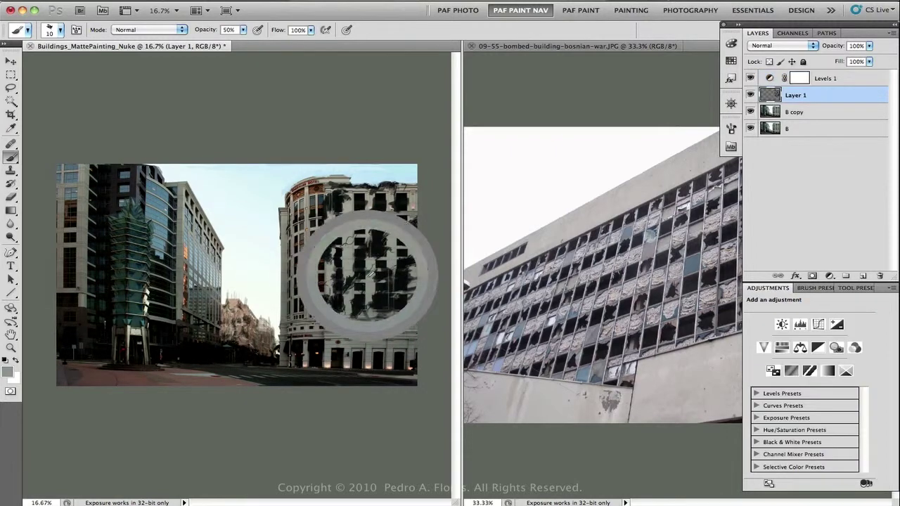
{"action": "key", "text": "i"}
{"action": "left_click", "coordinate": [371, 265]}
{"action": "key", "text": "Return"}
{"action": "key", "text": "b"}
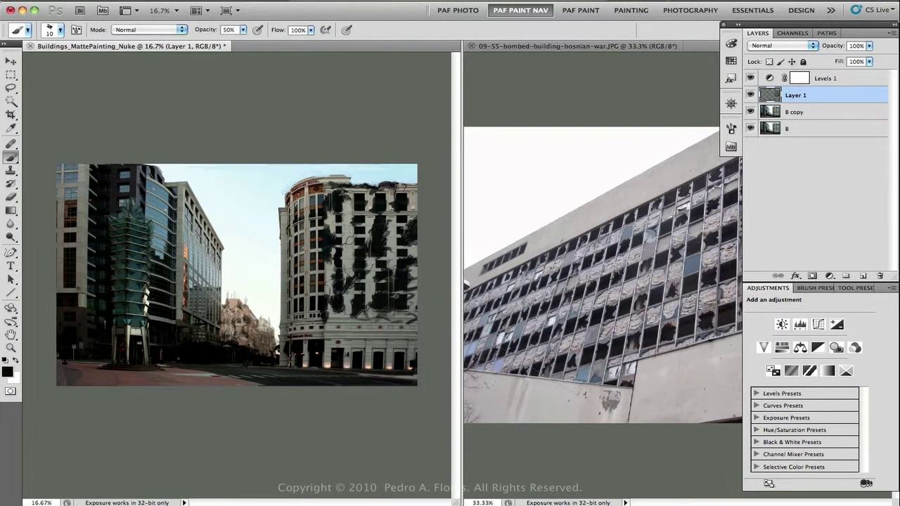
{"action": "left_click_drag", "start_coordinate": [402, 258], "coordinate": [406, 265]}
Set the brush opacity to 74% and paint fine cracks between the hotel's windows with a 6 px brush
{"action": "left_click", "coordinate": [376, 201], "text": "alt"}
{"action": "key", "text": "7"}
{"action": "key", "text": "4"}
{"action": "left_click", "coordinate": [370, 208], "text": "alt"}
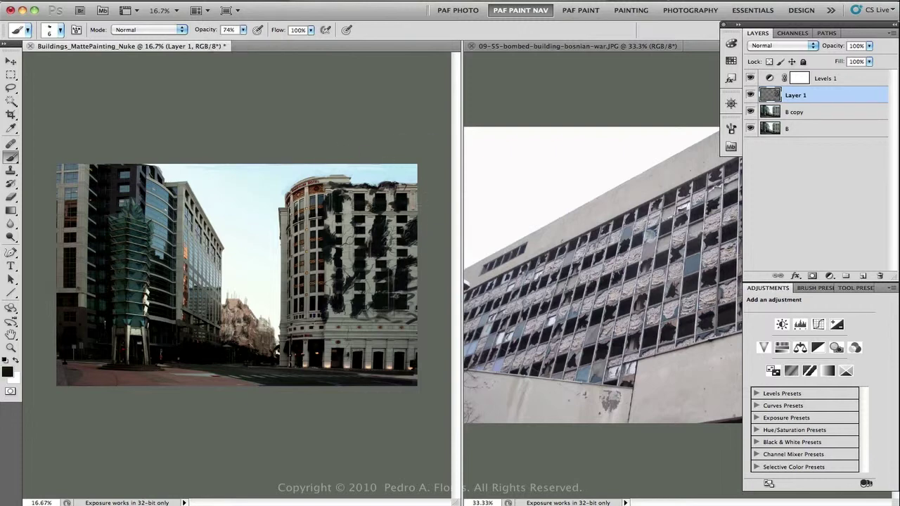
{"action": "key", "text": "bracketright"}
{"action": "key", "text": "bracketright"}
{"action": "key", "text": "bracketright"}
{"action": "key", "text": "bracketright"}
{"action": "key", "text": "shift+5"}
{"action": "key", "text": "slash"}
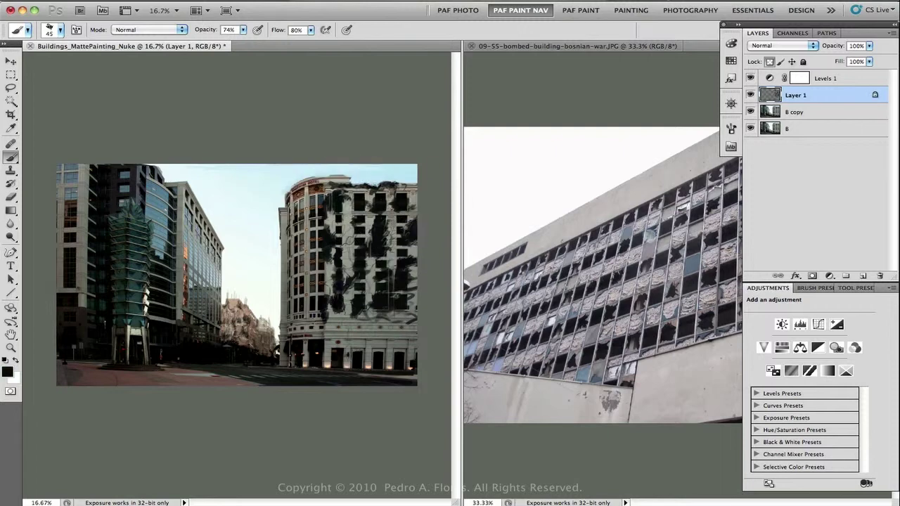
{"action": "right_click", "coordinate": [357, 267], "text": "shift"}
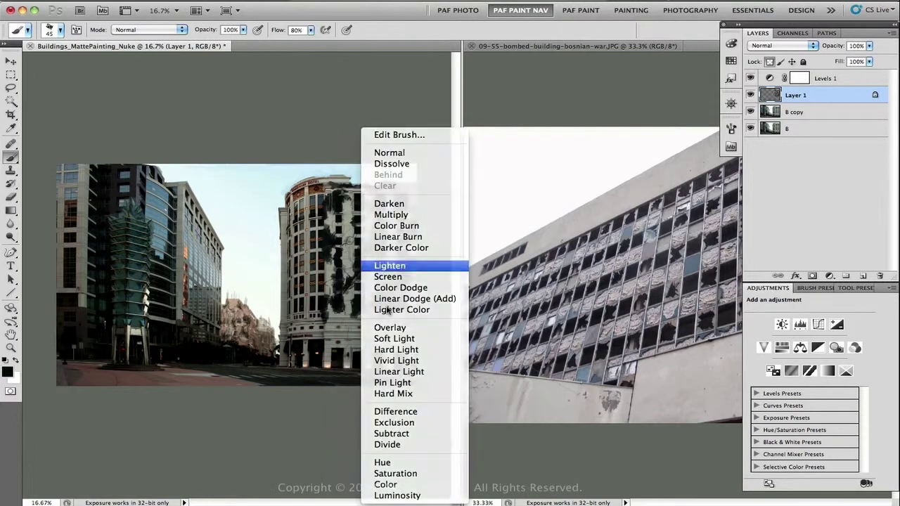
{"action": "left_click", "coordinate": [393, 266]}
{"action": "right_click", "coordinate": [364, 269], "text": "shift"}
{"action": "left_click", "coordinate": [408, 161]}
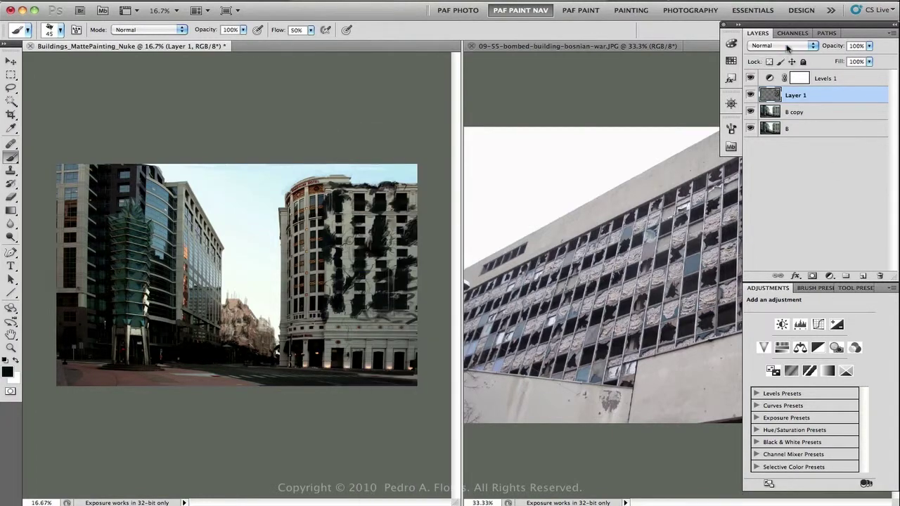
Paint translucent black grime over the hotel's flat facade with a brush up to 50 px at 50% opacity and 30% flow
{"action": "left_click", "coordinate": [148, 30]}
{"action": "key", "text": "shift+5"}
{"action": "key", "text": "d"}
{"action": "mouse_move", "coordinate": [357, 292]}
{"action": "left_mouse_down"}
{"action": "mouse_move", "coordinate": [351, 316]}
{"action": "mouse_move", "coordinate": [407, 297]}
{"action": "left_mouse_up"}
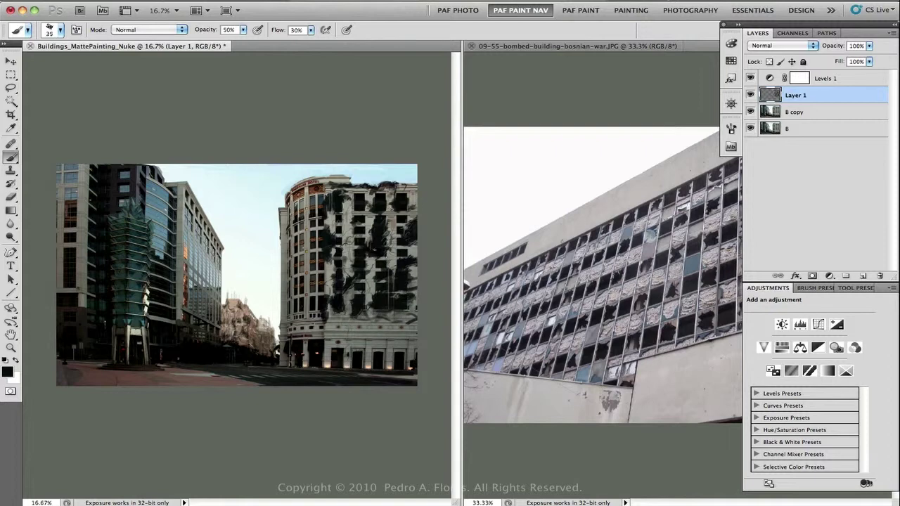
{"action": "key", "text": "bracketright"}
{"action": "key", "text": "bracketright"}
{"action": "left_click_drag", "start_coordinate": [372, 257], "coordinate": [369, 279]}
{"action": "mouse_move", "coordinate": [328, 211]}
{"action": "left_mouse_down"}
{"action": "mouse_move", "coordinate": [335, 218]}
{"action": "mouse_move", "coordinate": [373, 204]}
{"action": "left_mouse_up"}
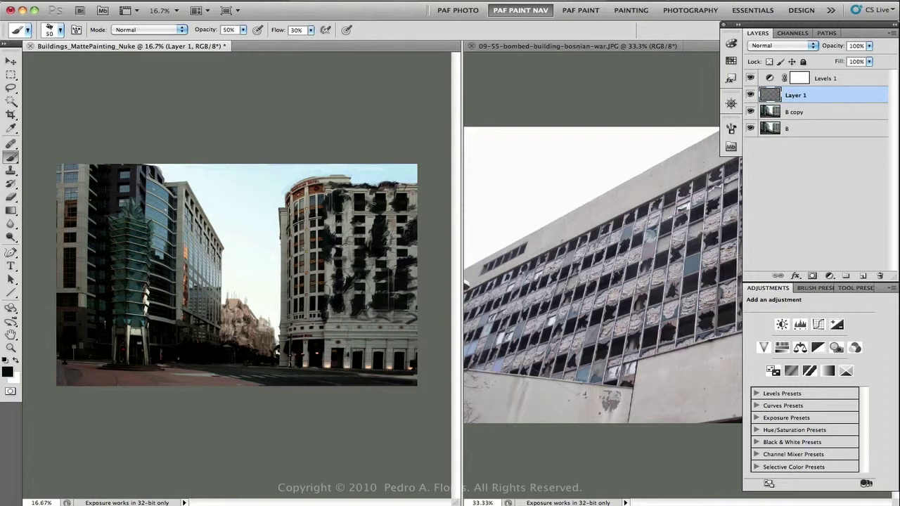
{"action": "left_click_drag", "start_coordinate": [411, 245], "coordinate": [413, 256]}
{"action": "left_click_drag", "start_coordinate": [367, 282], "coordinate": [367, 310]}
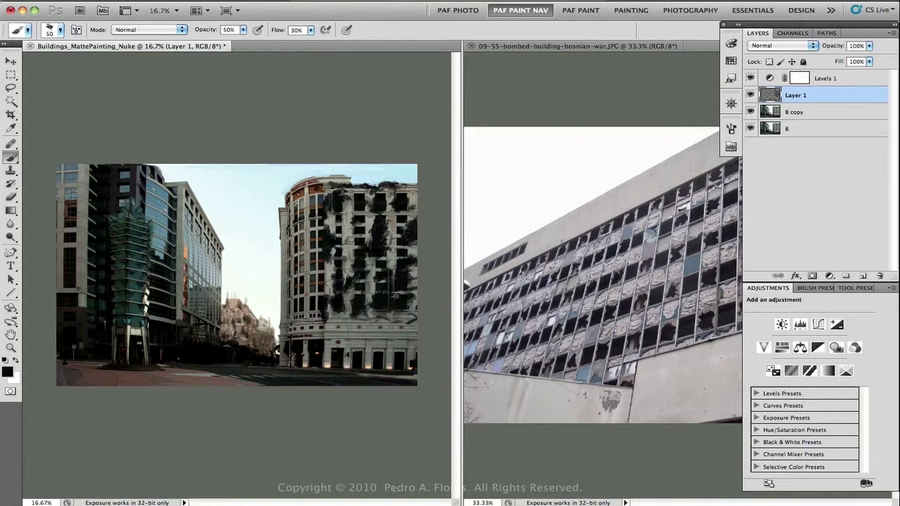
{"action": "mouse_move", "coordinate": [344, 253]}
{"action": "left_mouse_down"}
{"action": "mouse_move", "coordinate": [340, 226]}
{"action": "mouse_move", "coordinate": [365, 212]}
{"action": "left_mouse_up"}
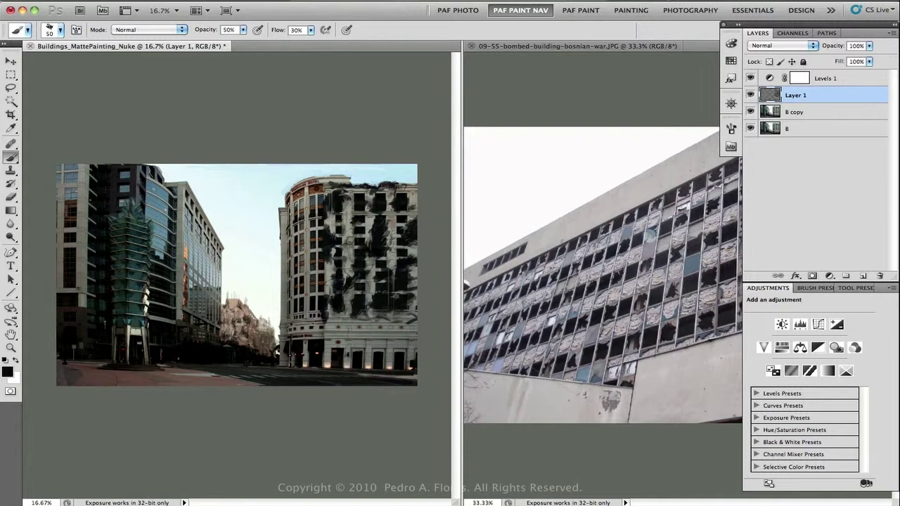
Sample facade greys and the sky's light blue, and paint sky showing through the hotel's top-floor windows with a 25 to 10 px brush
{"action": "left_click", "coordinate": [402, 279], "text": "alt"}
{"action": "left_click", "coordinate": [369, 281], "text": "alt"}
{"action": "left_click", "coordinate": [405, 283], "text": "alt"}
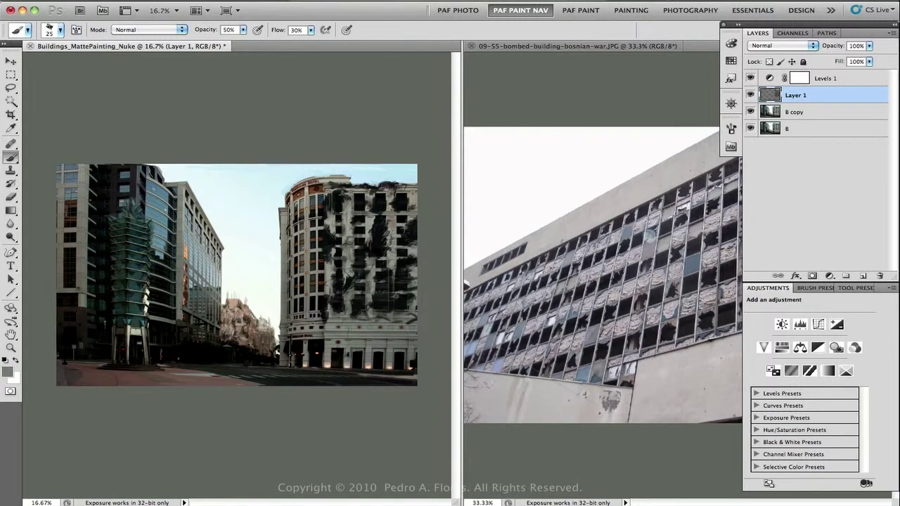
{"action": "left_click", "coordinate": [401, 198], "text": "alt"}
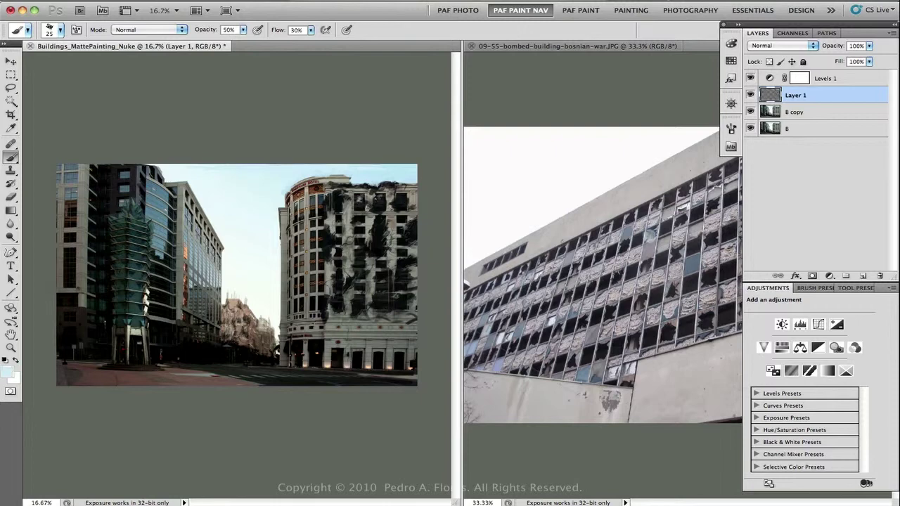
{"action": "left_click_drag", "start_coordinate": [380, 199], "coordinate": [386, 204]}
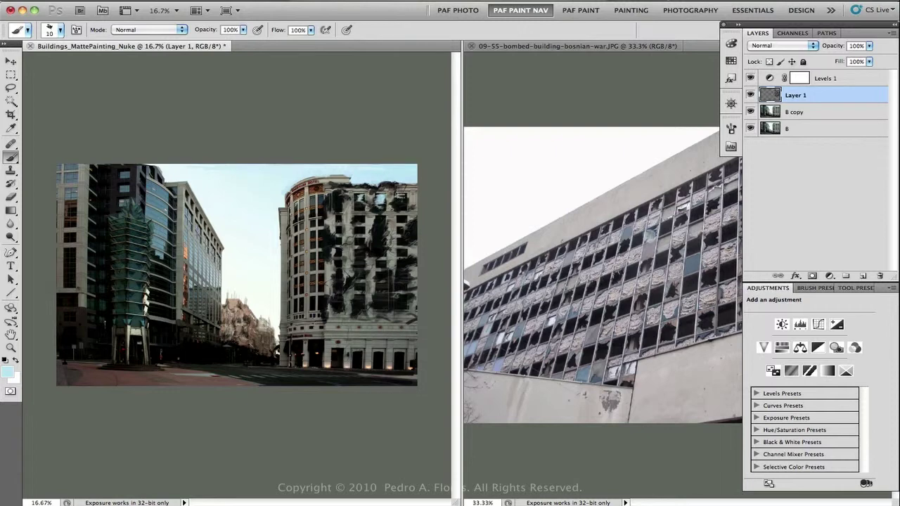
{"action": "key", "text": "d"}
{"action": "left_click", "coordinate": [342, 215], "text": "alt"}
{"action": "left_click", "coordinate": [343, 179], "text": "alt"}
Switch to a black 45 px brush, try darkening the hotel's ground floor, and undo the stroke
{"action": "key", "text": "bracketright"}
{"action": "key", "text": "bracketright"}
{"action": "key", "text": "bracketright"}
{"action": "key", "text": "bracketright"}
{"action": "key", "text": "bracketright"}
{"action": "key", "text": "bracketright"}
{"action": "key", "text": "bracketright"}
{"action": "key", "text": "d"}
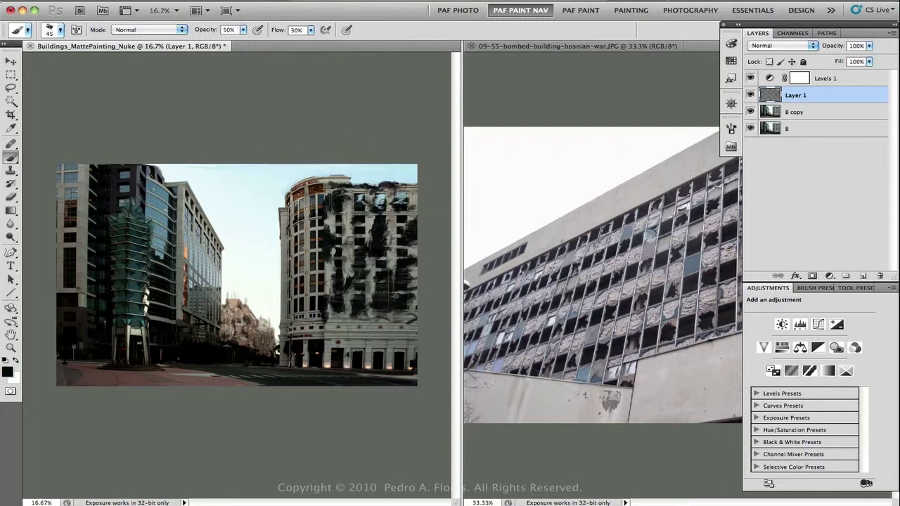
{"action": "mouse_move", "coordinate": [326, 368]}
{"action": "left_mouse_down"}
{"action": "mouse_move", "coordinate": [328, 356]}
{"action": "mouse_move", "coordinate": [401, 323]}
{"action": "left_mouse_up"}
{"action": "key", "text": "ctrl+z"}
Paint black strokes over the windows on the hotel's curved side with a 60 px brush at 100% opacity
{"action": "key", "text": "bracketright"}
{"action": "key", "text": "bracketright"}
{"action": "key", "text": "bracketright"}
{"action": "left_click_drag", "start_coordinate": [288, 218], "coordinate": [286, 320]}
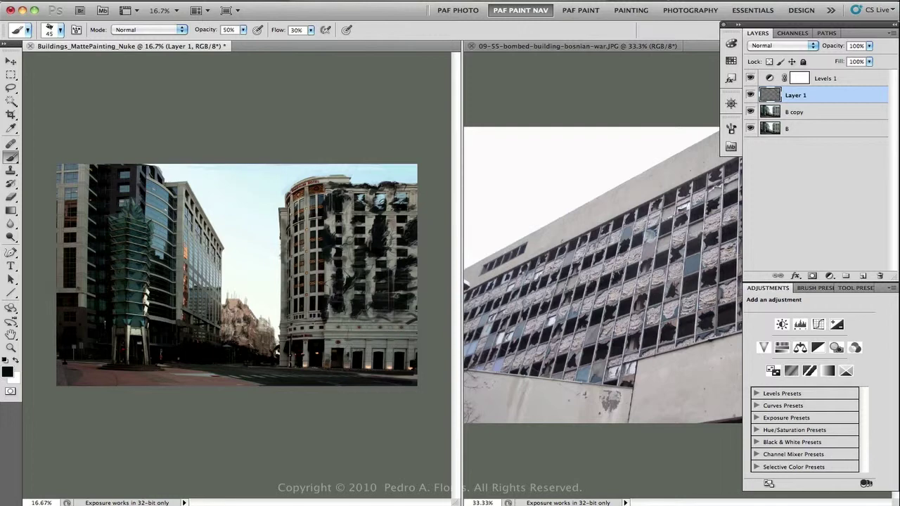
{"action": "mouse_move", "coordinate": [306, 254]}
{"action": "left_mouse_down"}
{"action": "mouse_move", "coordinate": [305, 270]}
{"action": "mouse_move", "coordinate": [302, 223]}
{"action": "mouse_move", "coordinate": [314, 252]}
{"action": "mouse_move", "coordinate": [318, 188]}
{"action": "left_mouse_up"}
{"action": "key", "text": "0"}
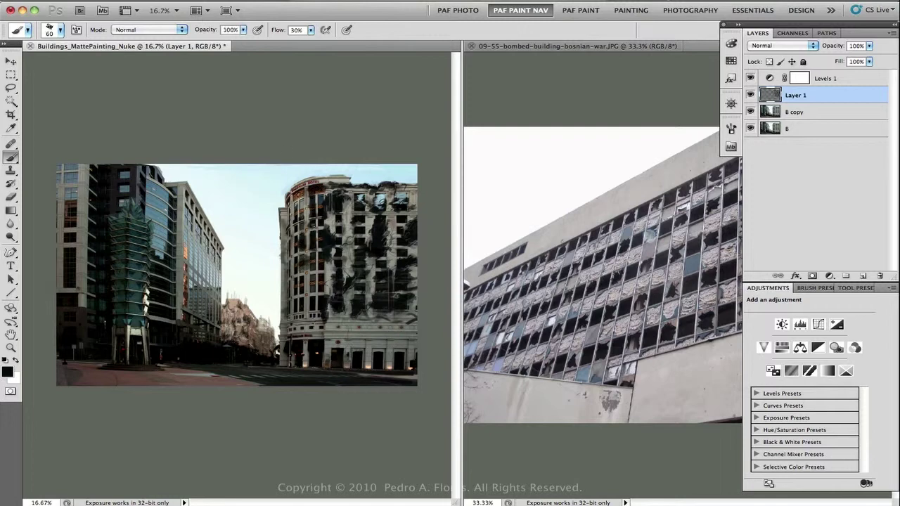
{"action": "left_click_drag", "start_coordinate": [310, 273], "coordinate": [312, 291]}
{"action": "left_click_drag", "start_coordinate": [316, 201], "coordinate": [307, 268]}
{"action": "key", "text": "e"}
{"action": "key", "text": "b"}
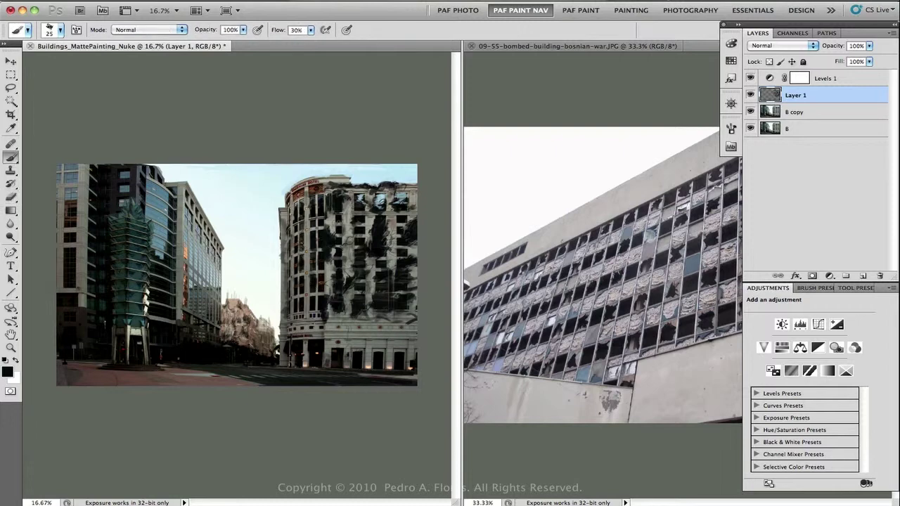
Paint finer dark damage along the hotel's curved outer edge with 25 and 10 px brushes, and compare with Layer 1 hidden
{"action": "left_click_drag", "start_coordinate": [307, 259], "coordinate": [307, 315]}
{"action": "left_click_drag", "start_coordinate": [282, 234], "coordinate": [285, 245]}
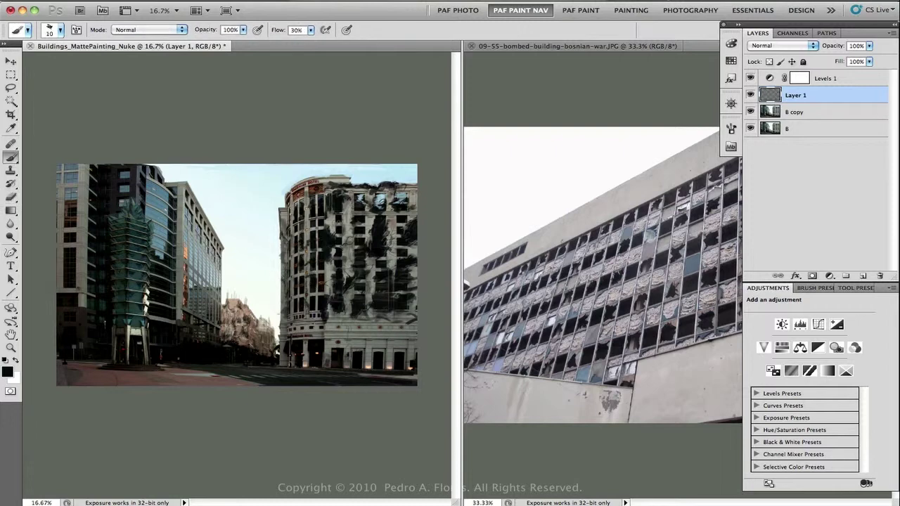
{"action": "left_click", "coordinate": [280, 212], "text": "alt"}
{"action": "left_click_drag", "start_coordinate": [280, 211], "coordinate": [281, 223]}
{"action": "left_click", "coordinate": [279, 210], "text": "alt"}
{"action": "left_click", "coordinate": [750, 95]}
{"action": "left_click", "coordinate": [750, 94]}
{"action": "left_click", "coordinate": [750, 94]}
{"action": "left_click", "coordinate": [750, 94]}
{"action": "left_click_drag", "start_coordinate": [286, 259], "coordinate": [287, 246]}
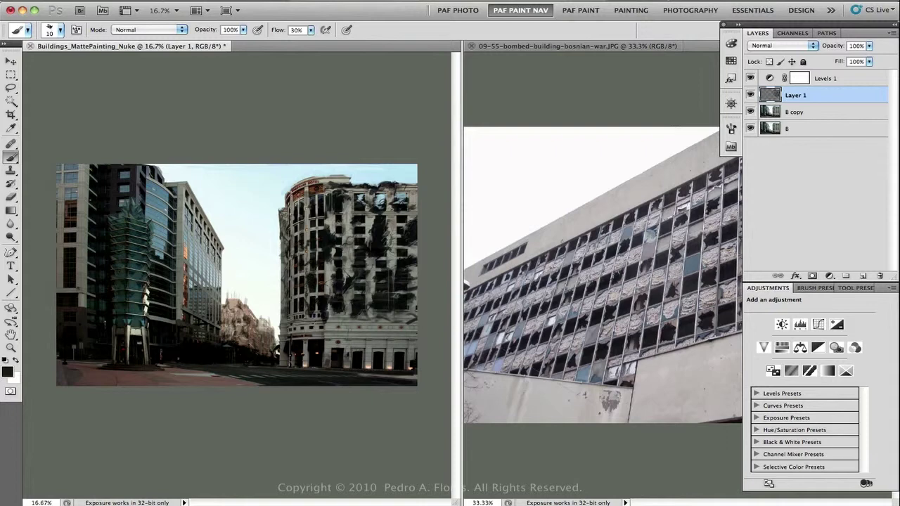
Sample dark and light facade tones and paint broken detail around the hotel's curved corner and its roofline with a 10 px brush
{"action": "left_click_drag", "start_coordinate": [311, 225], "coordinate": [313, 250]}
{"action": "left_click", "coordinate": [309, 228], "text": "alt"}
{"action": "left_click", "coordinate": [293, 197], "text": "alt"}
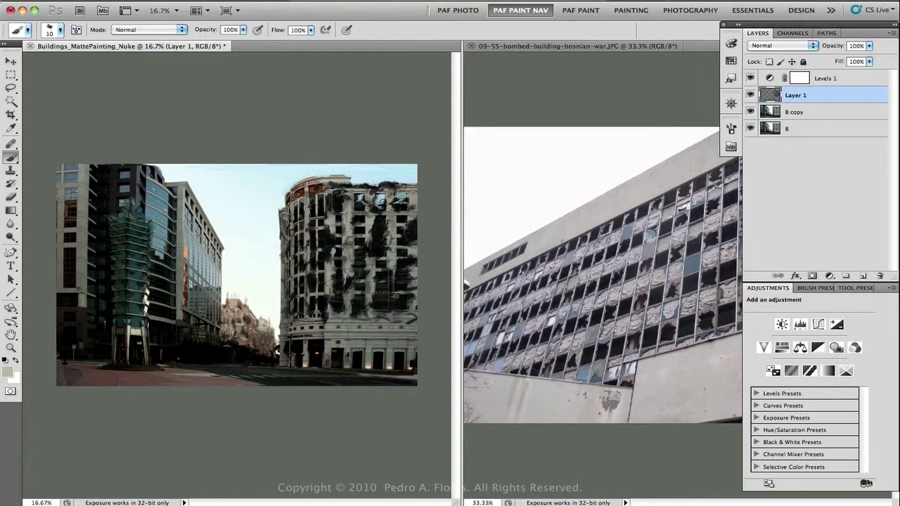
{"action": "left_click", "coordinate": [321, 191], "text": "alt"}
{"action": "left_click", "coordinate": [302, 188], "text": "alt"}
{"action": "left_click", "coordinate": [292, 192], "text": "alt"}
{"action": "left_click", "coordinate": [288, 184], "text": "alt"}
{"action": "left_click", "coordinate": [282, 179], "text": "alt"}
Sample the sky's light blue and brush faint haze onto the hotel's facade at 30% opacity
{"action": "left_click", "coordinate": [343, 226], "text": "alt"}
{"action": "left_click", "coordinate": [388, 173], "text": "alt"}
{"action": "key", "text": "bracketright"}
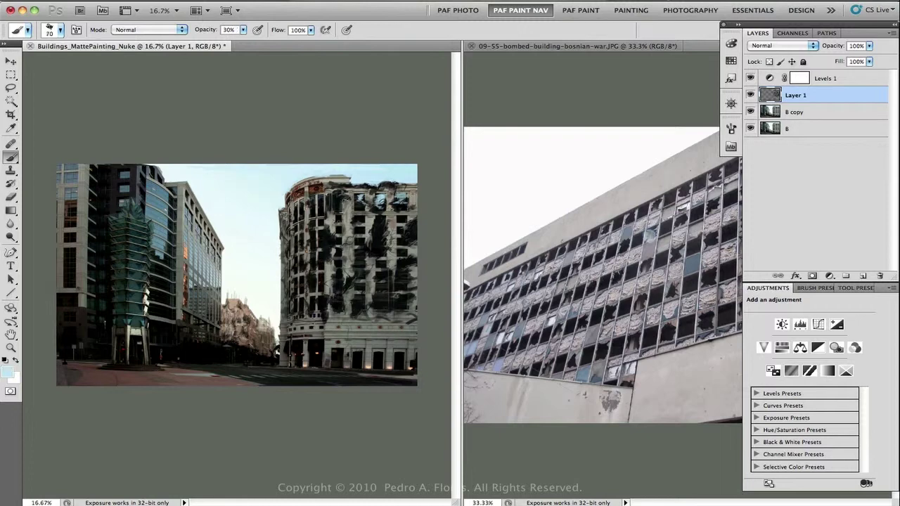
{"action": "key", "text": "bracketleft"}
{"action": "key", "text": "bracketleft"}
{"action": "key", "text": "bracketleft"}
{"action": "key", "text": "bracketleft"}
{"action": "key", "text": "bracketleft"}
{"action": "key", "text": "bracketleft"}
{"action": "left_click", "coordinate": [408, 302]}
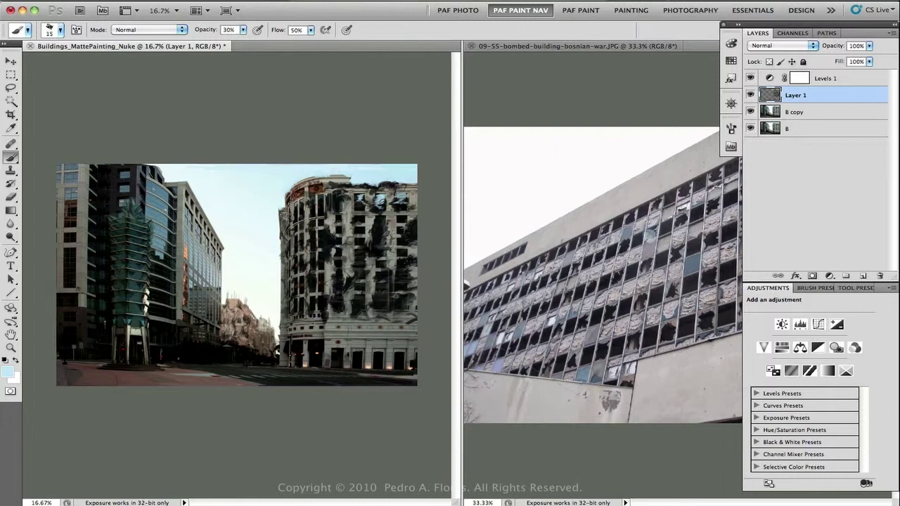
Soften the large dark patch in the middle of the hotel's facade with sampled blue-grey tones at 30% opacity and 50% flow
{"action": "key", "text": "d"}
{"action": "left_click", "coordinate": [379, 219]}
{"action": "left_click", "coordinate": [379, 231], "text": "alt"}
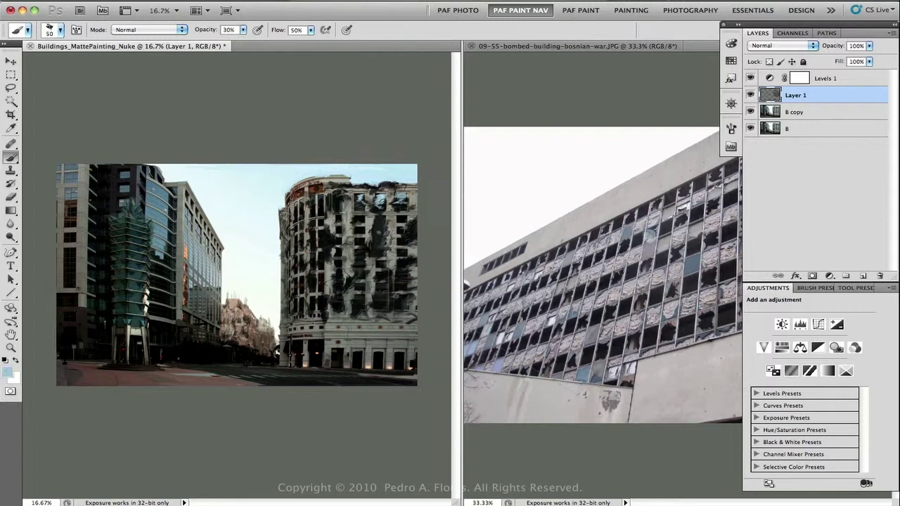
{"action": "mouse_move", "coordinate": [379, 232]}
{"action": "left_mouse_down"}
{"action": "mouse_move", "coordinate": [379, 219]}
{"action": "mouse_move", "coordinate": [380, 234]}
{"action": "left_mouse_up"}
{"action": "left_click", "coordinate": [379, 228], "text": "alt"}
Blend the dark patches beside the hotel's curved corner using tones sampled from around them
{"action": "left_click", "coordinate": [329, 260], "text": "alt"}
{"action": "left_click", "coordinate": [328, 257]}
{"action": "left_click_drag", "start_coordinate": [332, 251], "coordinate": [337, 240]}
{"action": "left_click", "coordinate": [338, 240]}
{"action": "left_click", "coordinate": [338, 242], "text": "alt"}
{"action": "left_click", "coordinate": [339, 244], "text": "alt"}
{"action": "key", "text": "bracketleft"}
{"action": "key", "text": "d"}
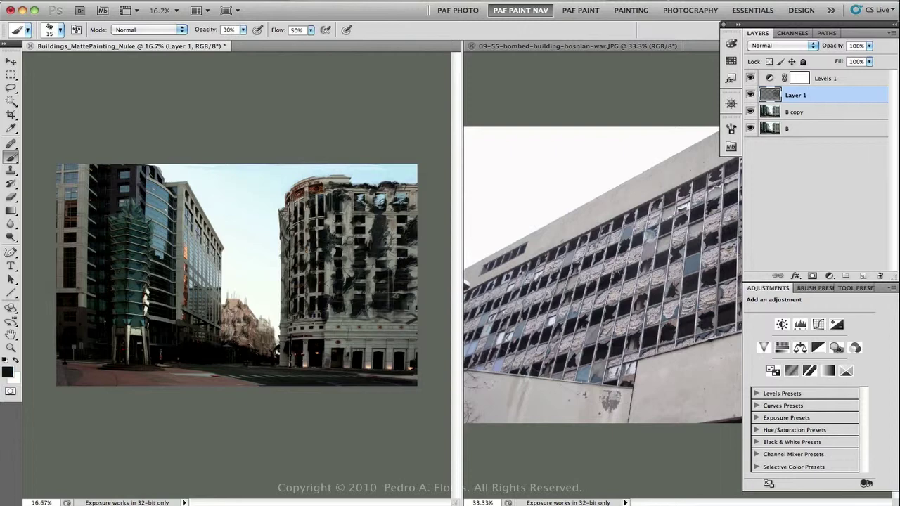
Add fine detail to the hotel's curved side with a 15 px brush at 60% opacity and 100% flow, and compare with Layer 1 hidden
{"action": "key", "text": "d"}
{"action": "left_click", "coordinate": [327, 301]}
{"action": "key", "text": "shift+0"}
{"action": "left_click", "coordinate": [309, 243], "text": "alt"}
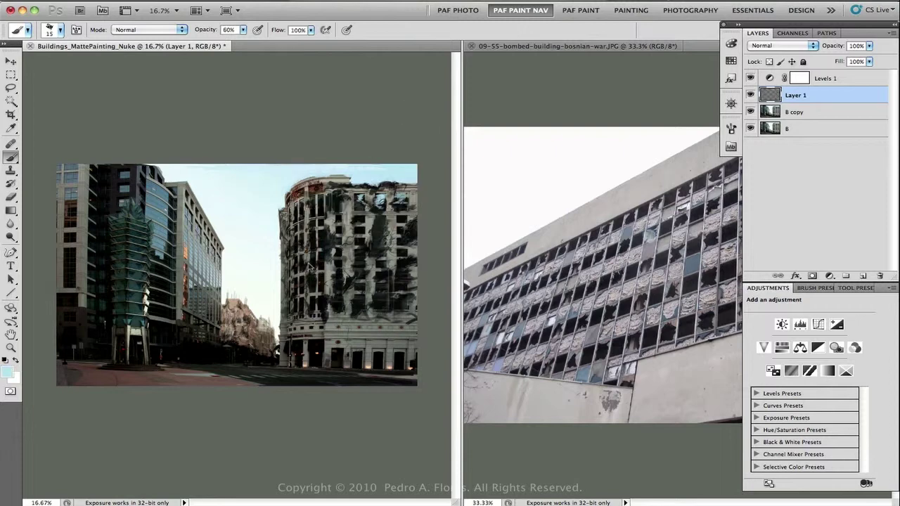
{"action": "left_click", "coordinate": [328, 317], "text": "alt"}
{"action": "left_click", "coordinate": [750, 95]}
{"action": "left_click", "coordinate": [750, 95]}
Sample tones along the hotel's roof and paint a broken edge onto the roofline
{"action": "left_click", "coordinate": [373, 186], "text": "alt"}
{"action": "mouse_move", "coordinate": [329, 184]}
{"action": "left_mouse_down"}
{"action": "mouse_move", "coordinate": [402, 181]}
{"action": "mouse_move", "coordinate": [353, 184]}
{"action": "left_mouse_up"}
{"action": "left_click", "coordinate": [350, 192], "text": "alt"}
{"action": "left_click", "coordinate": [371, 184], "text": "alt"}
{"action": "left_click", "coordinate": [351, 186], "text": "alt"}
Adjust the foreground colour in the Color Picker and paint small grey strokes around the hotel's lower right windows
{"action": "left_click", "coordinate": [7, 371]}
{"action": "left_click_drag", "start_coordinate": [613, 265], "coordinate": [613, 270]}
{"action": "key", "text": "Return"}
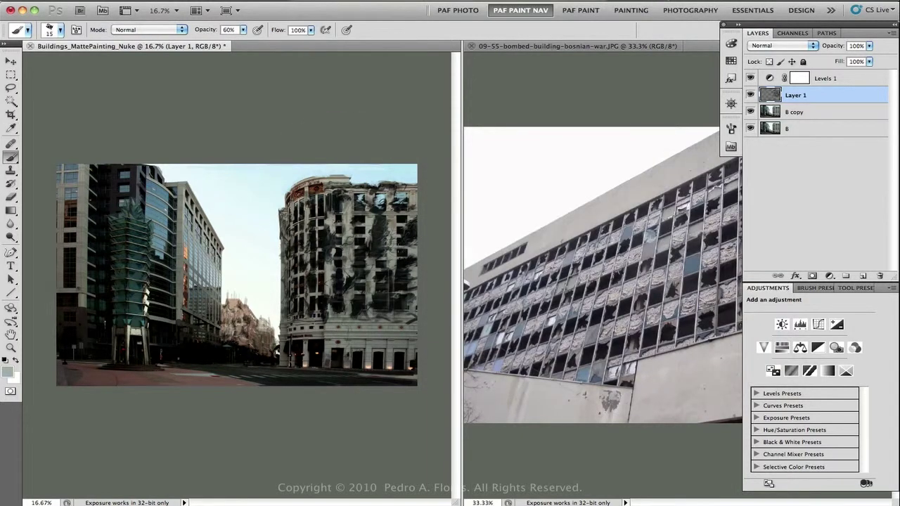
{"action": "left_click_drag", "start_coordinate": [385, 273], "coordinate": [385, 278]}
{"action": "left_click", "coordinate": [7, 371]}
{"action": "left_click", "coordinate": [468, 253]}
{"action": "key", "text": "Return"}
{"action": "left_click_drag", "start_coordinate": [385, 303], "coordinate": [395, 310]}
Choose a dark blue-grey foreground colour and paint grime across the hotel's bottom floors with a 60 px brush at 40% opacity
{"action": "left_click", "coordinate": [7, 371]}
{"action": "left_click", "coordinate": [487, 273]}
{"action": "key", "text": "Return"}
{"action": "left_click", "coordinate": [375, 205], "text": "alt"}
{"action": "left_click", "coordinate": [7, 371]}
{"action": "key", "text": "Return"}
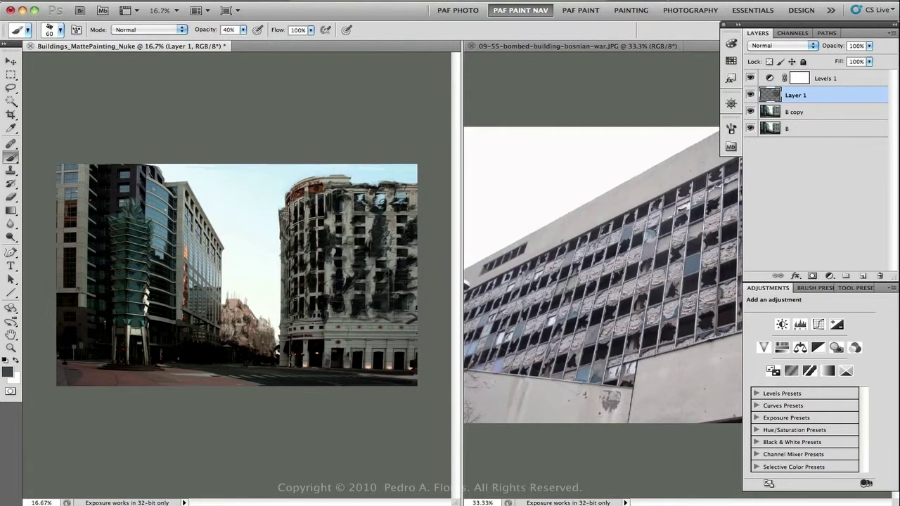
{"action": "mouse_move", "coordinate": [288, 329]}
{"action": "left_mouse_down"}
{"action": "mouse_move", "coordinate": [362, 336]}
{"action": "mouse_move", "coordinate": [331, 350]}
{"action": "left_mouse_up"}
{"action": "mouse_move", "coordinate": [398, 343]}
{"action": "left_mouse_down"}
{"action": "mouse_move", "coordinate": [339, 346]}
{"action": "mouse_move", "coordinate": [309, 335]}
{"action": "mouse_move", "coordinate": [305, 357]}
{"action": "mouse_move", "coordinate": [326, 360]}
{"action": "mouse_move", "coordinate": [285, 365]}
{"action": "mouse_move", "coordinate": [369, 360]}
{"action": "left_mouse_up"}
Sample dark tones from the hotel's base and darken its lit ground-floor arches, reducing the brush size
{"action": "left_click", "coordinate": [305, 360], "text": "alt"}
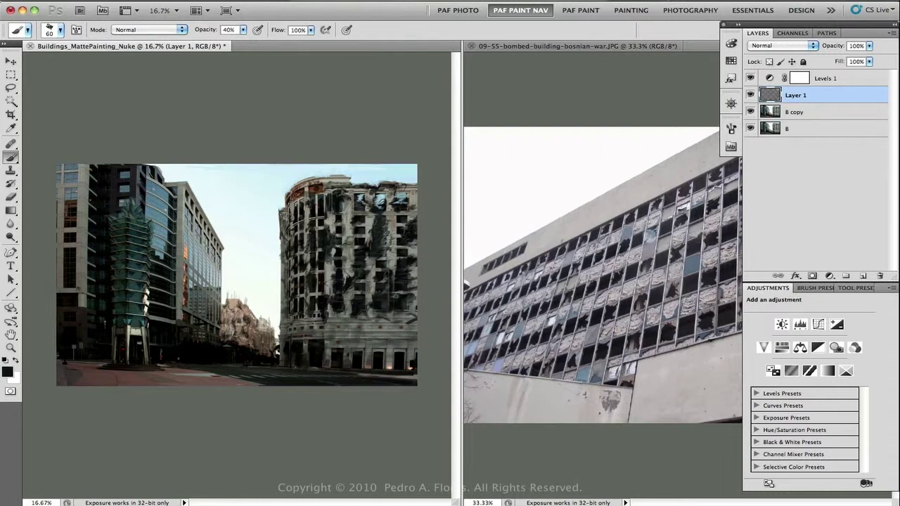
{"action": "left_click", "coordinate": [368, 360], "text": "alt"}
{"action": "left_click", "coordinate": [389, 368], "text": "alt"}
{"action": "key", "text": "bracketleft"}
{"action": "key", "text": "bracketleft"}
{"action": "key", "text": "bracketleft"}
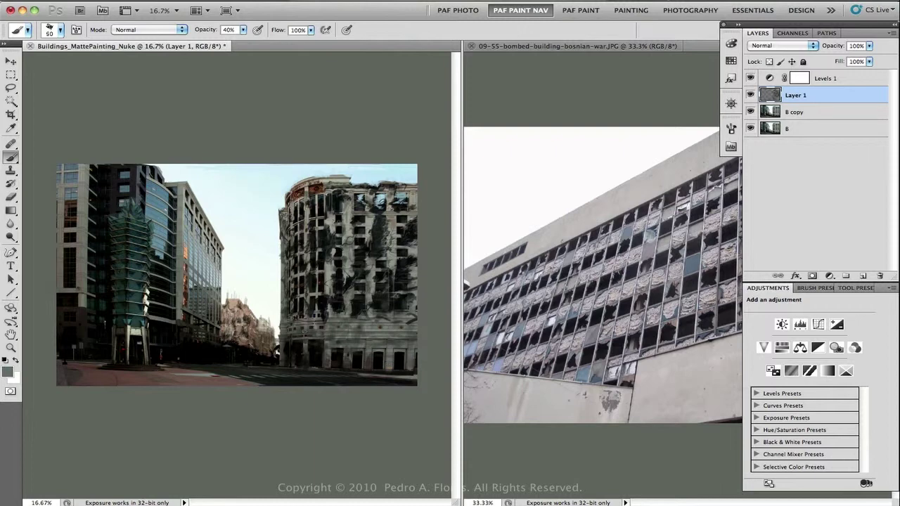
Sample facade tones and paint weathered streaks across the stone bands above the hotel's ground floor with a 30 px brush
{"action": "left_click", "coordinate": [317, 341], "text": "alt"}
{"action": "left_click", "coordinate": [299, 343], "text": "alt"}
{"action": "mouse_move", "coordinate": [299, 332]}
{"action": "left_mouse_down"}
{"action": "mouse_move", "coordinate": [319, 327]}
{"action": "mouse_move", "coordinate": [308, 321]}
{"action": "mouse_move", "coordinate": [320, 343]}
{"action": "mouse_move", "coordinate": [286, 332]}
{"action": "mouse_move", "coordinate": [395, 348]}
{"action": "mouse_move", "coordinate": [378, 339]}
{"action": "left_mouse_up"}
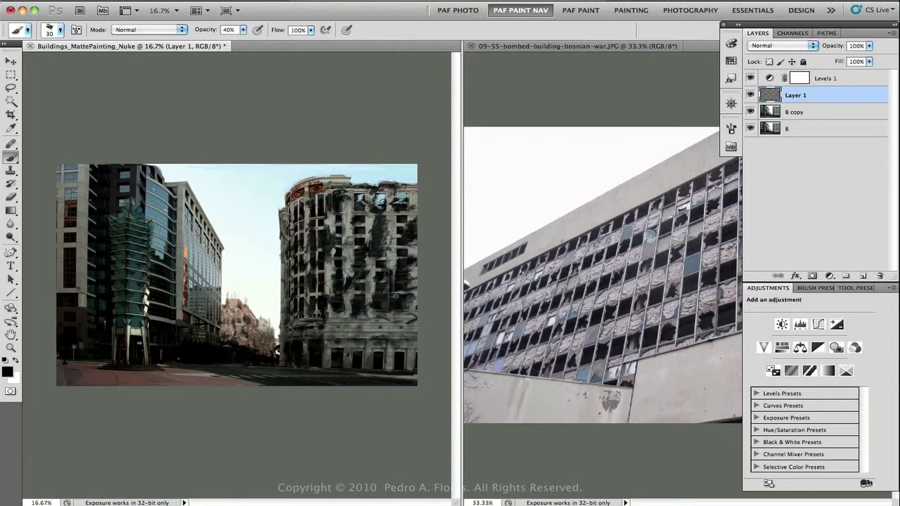
{"action": "left_click", "coordinate": [380, 337], "text": "alt"}
{"action": "mouse_move", "coordinate": [377, 305]}
{"action": "left_mouse_down"}
{"action": "mouse_move", "coordinate": [360, 329]}
{"action": "mouse_move", "coordinate": [378, 322]}
{"action": "mouse_move", "coordinate": [383, 338]}
{"action": "mouse_move", "coordinate": [332, 324]}
{"action": "left_mouse_up"}
{"action": "left_click", "coordinate": [379, 335], "text": "alt"}
{"action": "left_click", "coordinate": [338, 327], "text": "alt"}
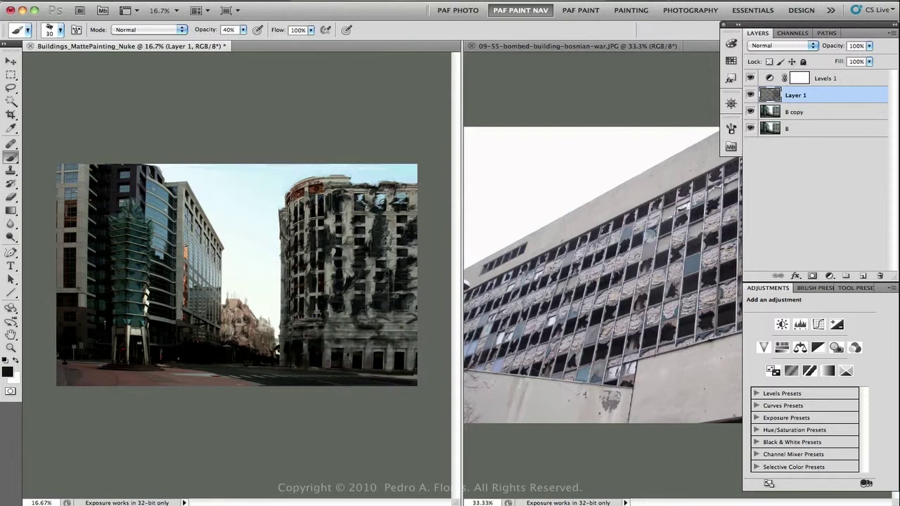
Set the brush to Normal mode and 92% opacity, and darken the blue curved glass building's windows with a 35 px brush
{"action": "key", "text": "bracketleft"}
{"action": "key", "text": "bracketleft"}
{"action": "left_click", "coordinate": [147, 30]}
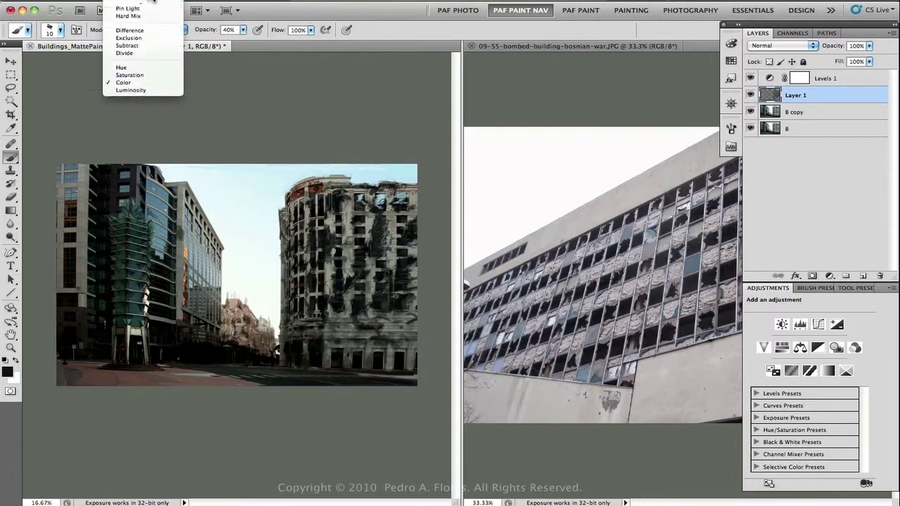
{"action": "left_click_drag", "start_coordinate": [242, 29], "coordinate": [267, 60]}
{"action": "key", "text": "bracketright"}
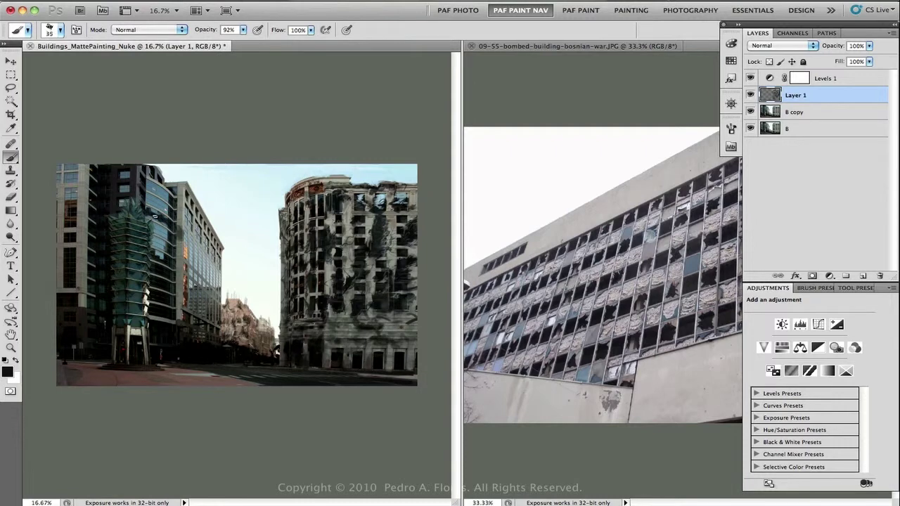
{"action": "mouse_move", "coordinate": [151, 200]}
{"action": "left_mouse_down"}
{"action": "mouse_move", "coordinate": [168, 212]}
{"action": "mouse_move", "coordinate": [148, 184]}
{"action": "mouse_move", "coordinate": [165, 200]}
{"action": "mouse_move", "coordinate": [156, 187]}
{"action": "left_mouse_up"}
{"action": "mouse_move", "coordinate": [160, 229]}
{"action": "left_mouse_down"}
{"action": "mouse_move", "coordinate": [151, 225]}
{"action": "mouse_move", "coordinate": [154, 246]}
{"action": "mouse_move", "coordinate": [168, 249]}
{"action": "mouse_move", "coordinate": [151, 255]}
{"action": "mouse_move", "coordinate": [158, 260]}
{"action": "mouse_move", "coordinate": [176, 230]}
{"action": "left_mouse_up"}
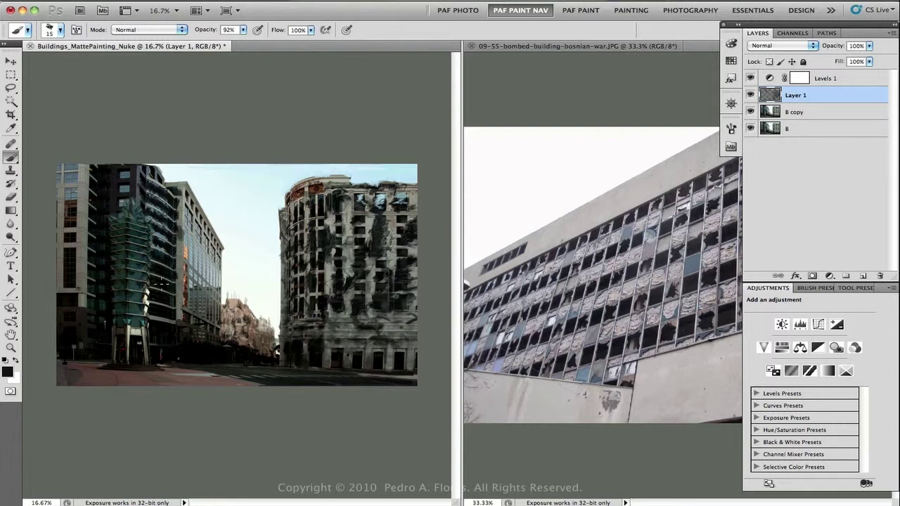
Paint ragged dark strokes down the curved glass building's floors and edge with a 15 px brush
{"action": "left_click", "coordinate": [170, 285]}
{"action": "mouse_move", "coordinate": [173, 276]}
{"action": "left_mouse_down"}
{"action": "mouse_move", "coordinate": [159, 265]}
{"action": "mouse_move", "coordinate": [152, 291]}
{"action": "mouse_move", "coordinate": [161, 323]}
{"action": "left_mouse_up"}
{"action": "left_click_drag", "start_coordinate": [172, 242], "coordinate": [162, 253]}
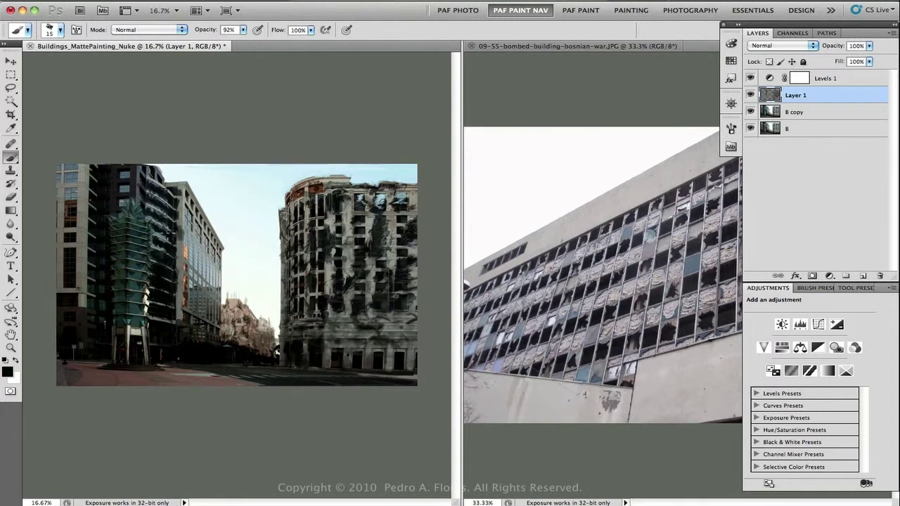
{"action": "left_click_drag", "start_coordinate": [148, 209], "coordinate": [154, 215]}
Paint dark broken windows on the upper part of the stone office building beside the glass tower, using brushes down to 9 px
{"action": "left_click_drag", "start_coordinate": [179, 187], "coordinate": [179, 199]}
{"action": "mouse_move", "coordinate": [187, 315]}
{"action": "left_mouse_down"}
{"action": "mouse_move", "coordinate": [186, 291]}
{"action": "mouse_move", "coordinate": [187, 300]}
{"action": "mouse_move", "coordinate": [204, 261]}
{"action": "mouse_move", "coordinate": [204, 284]}
{"action": "mouse_move", "coordinate": [205, 250]}
{"action": "mouse_move", "coordinate": [208, 271]}
{"action": "left_mouse_up"}
{"action": "key", "text": "super+plus"}
{"action": "left_click_drag", "start_coordinate": [206, 300], "coordinate": [206, 309]}
{"action": "key", "text": "shift+l"}
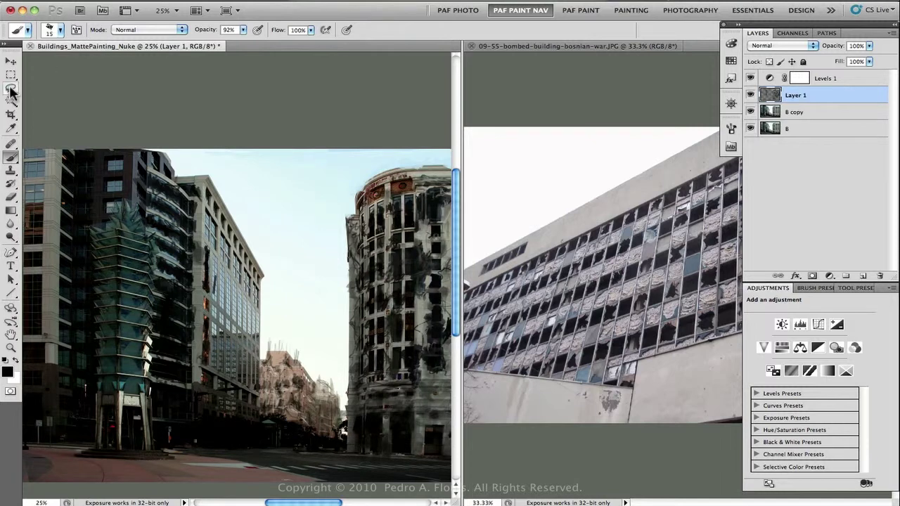
{"action": "key", "text": "b"}
{"action": "left_click_drag", "start_coordinate": [214, 268], "coordinate": [215, 283]}
{"action": "left_click_drag", "start_coordinate": [211, 287], "coordinate": [215, 261]}
{"action": "left_click_drag", "start_coordinate": [212, 304], "coordinate": [212, 277]}
{"action": "left_click_drag", "start_coordinate": [215, 266], "coordinate": [215, 276]}
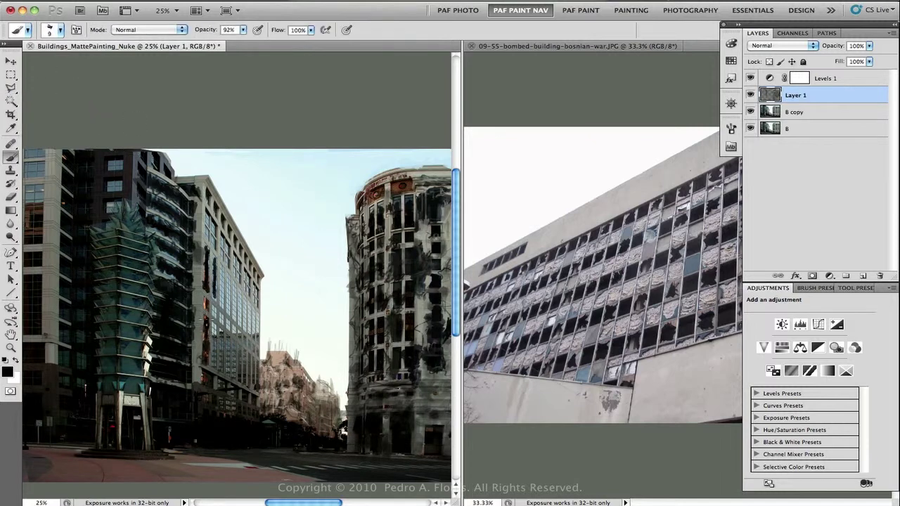
Paint dark damage down the stone office building's near edge and across its lower windows, and switch to the Eraser
{"action": "mouse_move", "coordinate": [207, 330]}
{"action": "left_mouse_down"}
{"action": "mouse_move", "coordinate": [202, 381]}
{"action": "mouse_move", "coordinate": [233, 398]}
{"action": "mouse_move", "coordinate": [234, 410]}
{"action": "left_mouse_up"}
{"action": "left_click_drag", "start_coordinate": [199, 358], "coordinate": [199, 334]}
{"action": "left_click_drag", "start_coordinate": [195, 322], "coordinate": [196, 308]}
{"action": "left_click_drag", "start_coordinate": [207, 309], "coordinate": [195, 314]}
{"action": "left_click_drag", "start_coordinate": [199, 285], "coordinate": [204, 257]}
{"action": "left_click_drag", "start_coordinate": [205, 236], "coordinate": [206, 210]}
{"action": "key", "text": "e"}
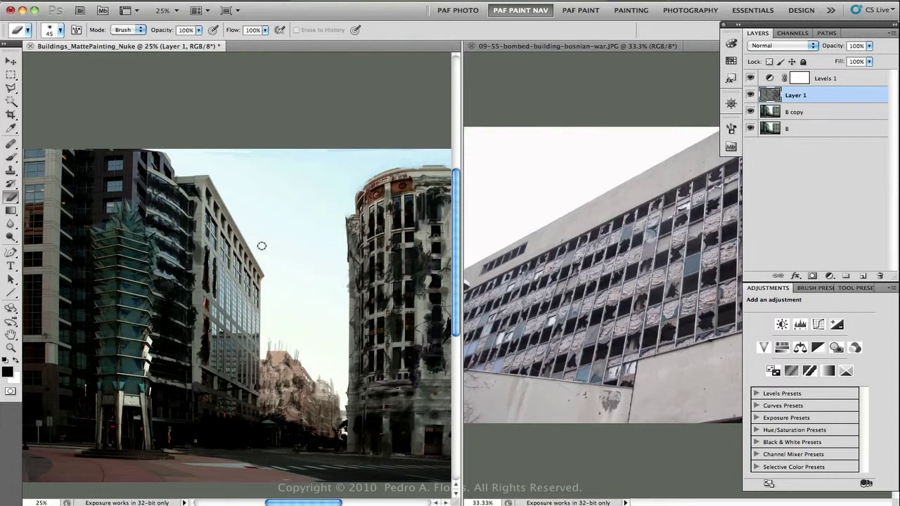
Paint dark broken windows over the stone office building's middle and upper glass panes with a 9 px brush at 92% opacity
{"action": "key", "text": "b"}
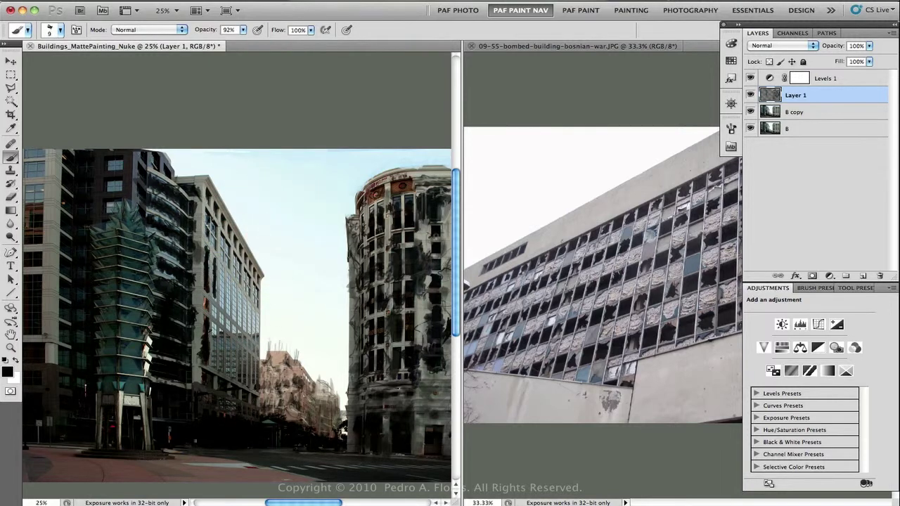
{"action": "mouse_move", "coordinate": [239, 261]}
{"action": "left_mouse_down"}
{"action": "mouse_move", "coordinate": [259, 295]}
{"action": "mouse_move", "coordinate": [225, 295]}
{"action": "mouse_move", "coordinate": [222, 265]}
{"action": "left_mouse_up"}
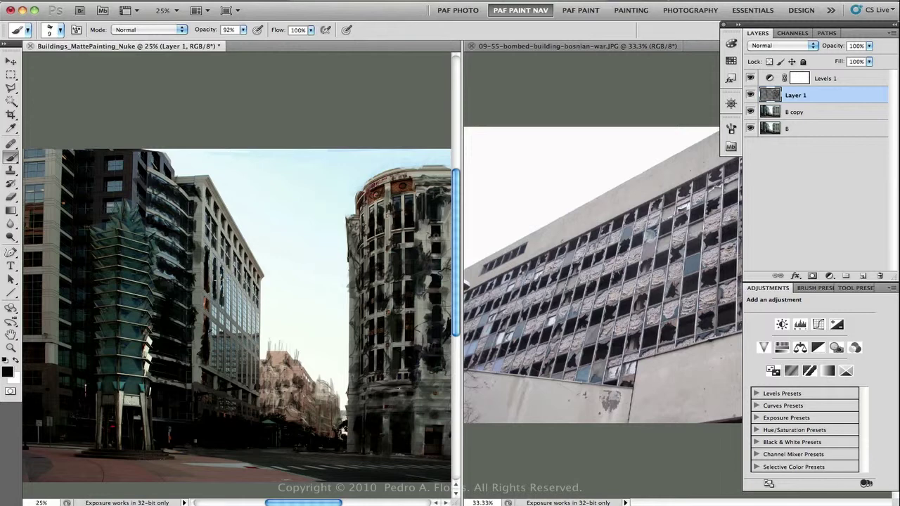
{"action": "mouse_move", "coordinate": [228, 315]}
{"action": "left_mouse_down"}
{"action": "mouse_move", "coordinate": [228, 288]}
{"action": "mouse_move", "coordinate": [239, 319]}
{"action": "left_mouse_up"}
{"action": "left_click_drag", "start_coordinate": [234, 279], "coordinate": [245, 330]}
{"action": "mouse_move", "coordinate": [244, 307]}
{"action": "left_mouse_down"}
{"action": "mouse_move", "coordinate": [246, 324]}
{"action": "mouse_move", "coordinate": [250, 297]}
{"action": "left_mouse_up"}
{"action": "mouse_move", "coordinate": [252, 338]}
{"action": "left_mouse_down"}
{"action": "mouse_move", "coordinate": [260, 305]}
{"action": "mouse_move", "coordinate": [257, 322]}
{"action": "left_mouse_up"}
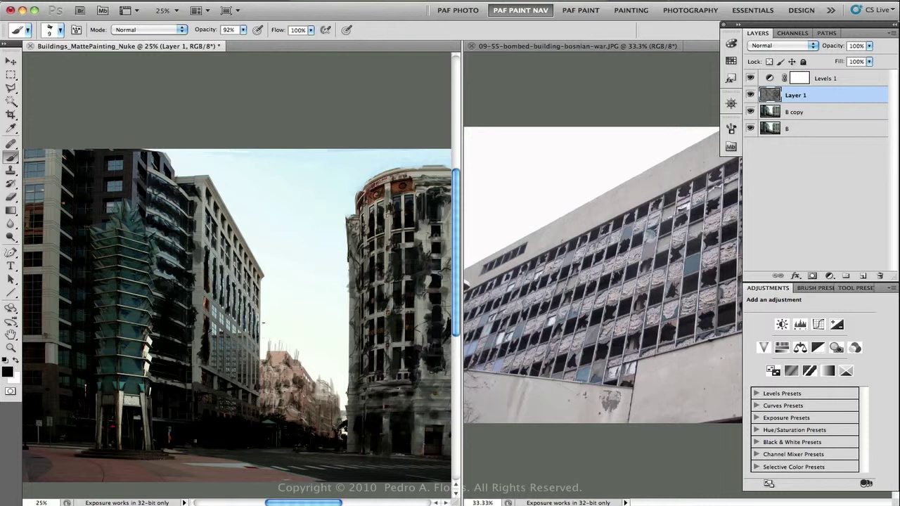
Sample grey and dark tones from the stone office building's facade and paint over its remaining reflective glass
{"action": "key", "text": "e"}
{"action": "key", "text": "b"}
{"action": "left_click", "coordinate": [199, 255], "text": "alt"}
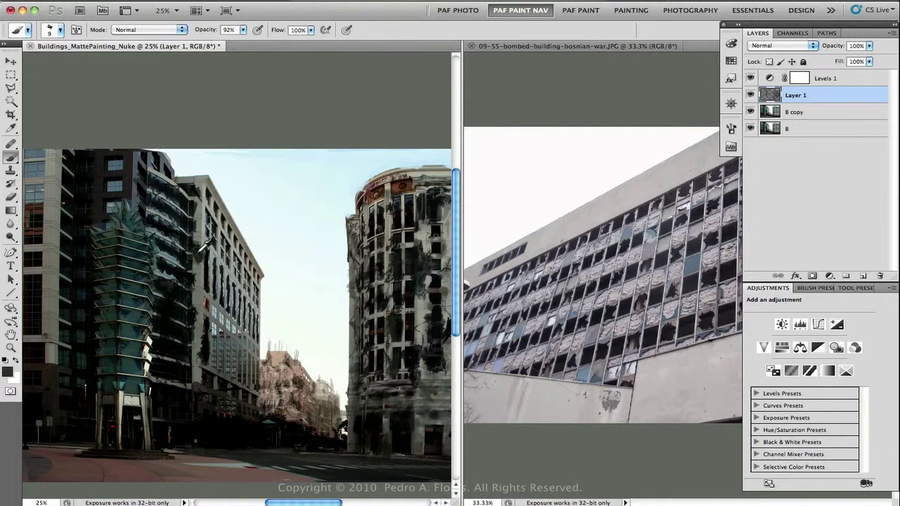
{"action": "left_click", "coordinate": [203, 247], "text": "alt"}
{"action": "left_click", "coordinate": [214, 330], "text": "alt"}
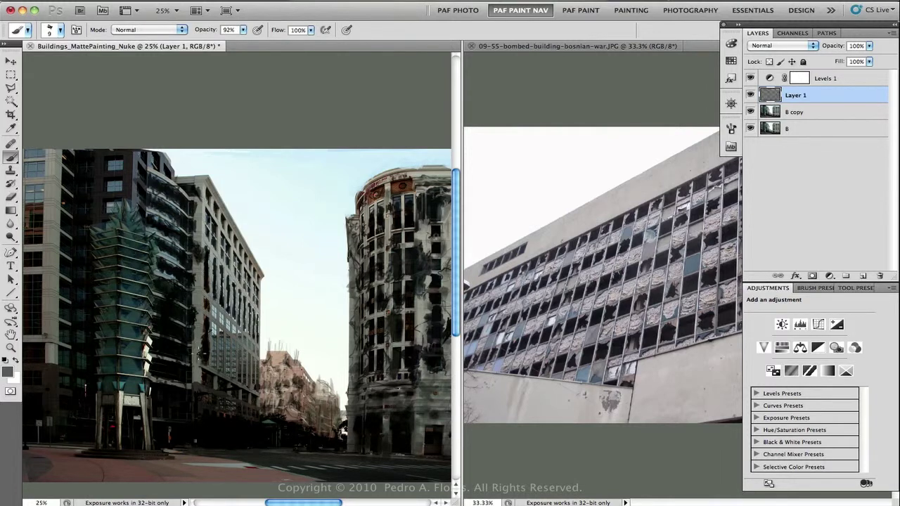
{"action": "left_click", "coordinate": [204, 356], "text": "alt"}
{"action": "left_click", "coordinate": [203, 353], "text": "alt"}
{"action": "left_click", "coordinate": [205, 355], "text": "alt"}
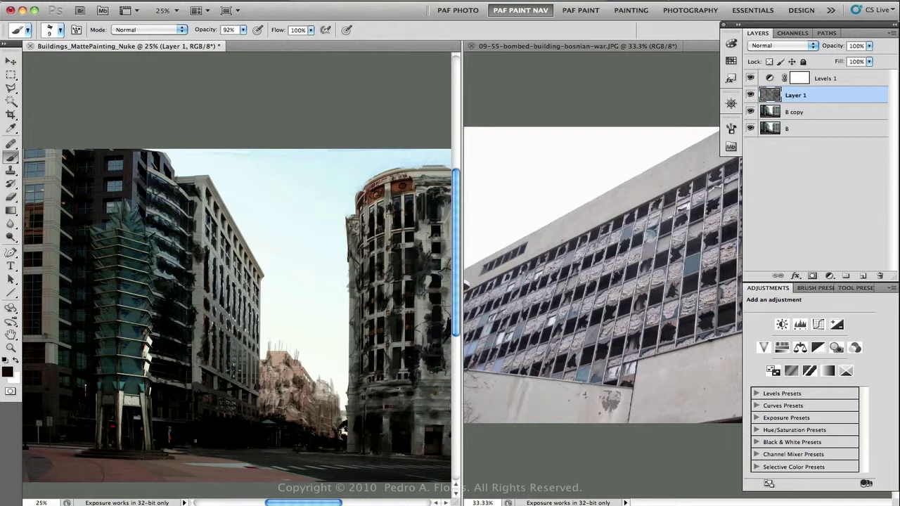
Paint dark gaps in the stone office building's lower, middle and near-edge windows, and reduce the brush to 5 px
{"action": "left_click_drag", "start_coordinate": [234, 370], "coordinate": [230, 341]}
{"action": "mouse_move", "coordinate": [250, 385]}
{"action": "left_mouse_down"}
{"action": "mouse_move", "coordinate": [254, 362]}
{"action": "mouse_move", "coordinate": [241, 357]}
{"action": "left_mouse_up"}
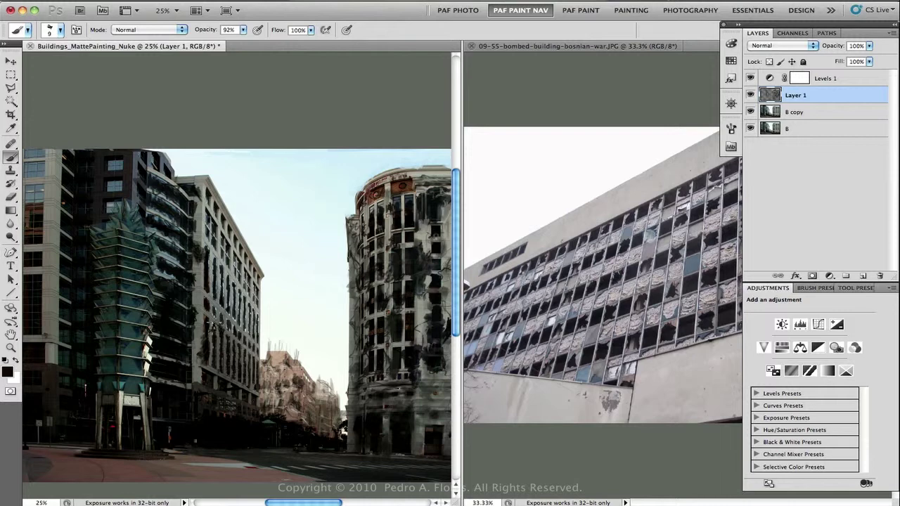
{"action": "mouse_move", "coordinate": [214, 303]}
{"action": "left_mouse_down"}
{"action": "mouse_move", "coordinate": [224, 318]}
{"action": "mouse_move", "coordinate": [225, 287]}
{"action": "left_mouse_up"}
{"action": "mouse_move", "coordinate": [226, 254]}
{"action": "left_mouse_down"}
{"action": "mouse_move", "coordinate": [230, 269]}
{"action": "mouse_move", "coordinate": [243, 260]}
{"action": "mouse_move", "coordinate": [225, 230]}
{"action": "mouse_move", "coordinate": [209, 242]}
{"action": "mouse_move", "coordinate": [214, 232]}
{"action": "mouse_move", "coordinate": [198, 211]}
{"action": "mouse_move", "coordinate": [197, 234]}
{"action": "mouse_move", "coordinate": [205, 224]}
{"action": "mouse_move", "coordinate": [206, 238]}
{"action": "left_mouse_up"}
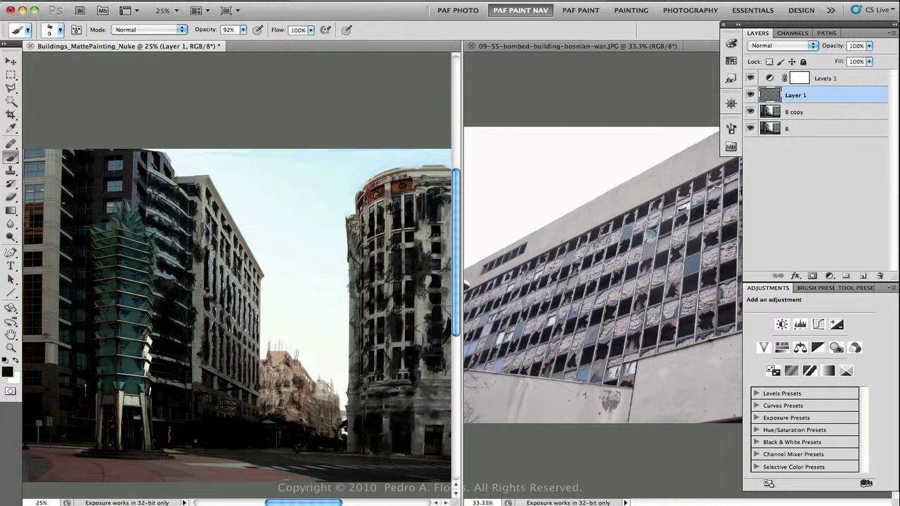
{"action": "left_click_drag", "start_coordinate": [196, 278], "coordinate": [202, 320]}
{"action": "key", "text": "bracketleft"}
{"action": "key", "text": "bracketleft"}
{"action": "key", "text": "bracketleft"}
{"action": "key", "text": "bracketleft"}
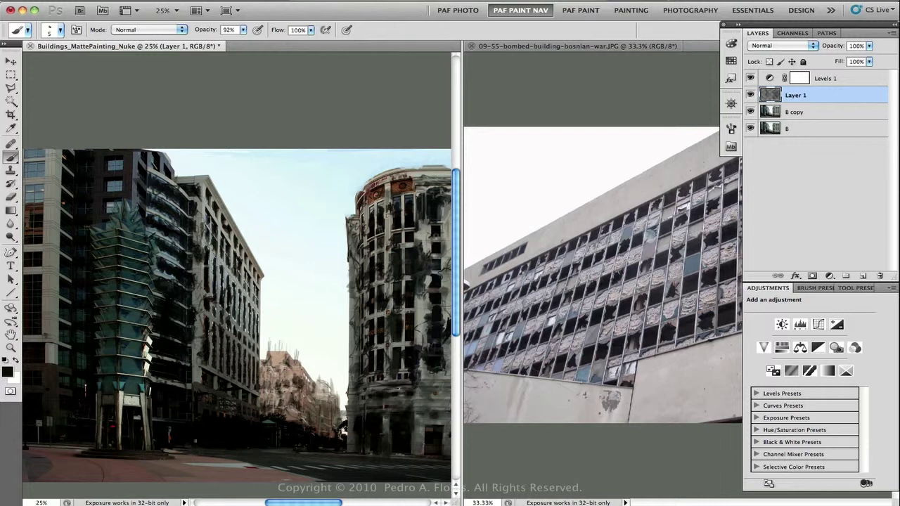
Enlarge the brush, sample facade tones and glaze the stone office building's upper windows at 22% opacity
{"action": "key", "text": "bracketright"}
{"action": "key", "text": "bracketright"}
{"action": "key", "text": "bracketright"}
{"action": "key", "text": "bracketright"}
{"action": "key", "text": "bracketright"}
{"action": "key", "text": "bracketright"}
{"action": "key", "text": "bracketright"}
{"action": "key", "text": "bracketright"}
{"action": "key", "text": "bracketright"}
{"action": "left_click", "coordinate": [205, 266], "text": "alt"}
{"action": "left_click", "coordinate": [230, 251], "text": "alt"}
{"action": "key", "text": "2"}
{"action": "key", "text": "2"}
{"action": "mouse_move", "coordinate": [230, 252]}
{"action": "left_mouse_down"}
{"action": "mouse_move", "coordinate": [253, 274]}
{"action": "mouse_move", "coordinate": [215, 263]}
{"action": "left_mouse_up"}
Glaze dark grime down the stone office building's near edge and over its base and middle with a 30 px brush at 22% opacity
{"action": "key", "text": "bracketleft"}
{"action": "key", "text": "bracketleft"}
{"action": "key", "text": "bracketleft"}
{"action": "key", "text": "bracketleft"}
{"action": "key", "text": "bracketleft"}
{"action": "key", "text": "x"}
{"action": "key", "text": "bracketright"}
{"action": "key", "text": "bracketright"}
{"action": "key", "text": "bracketright"}
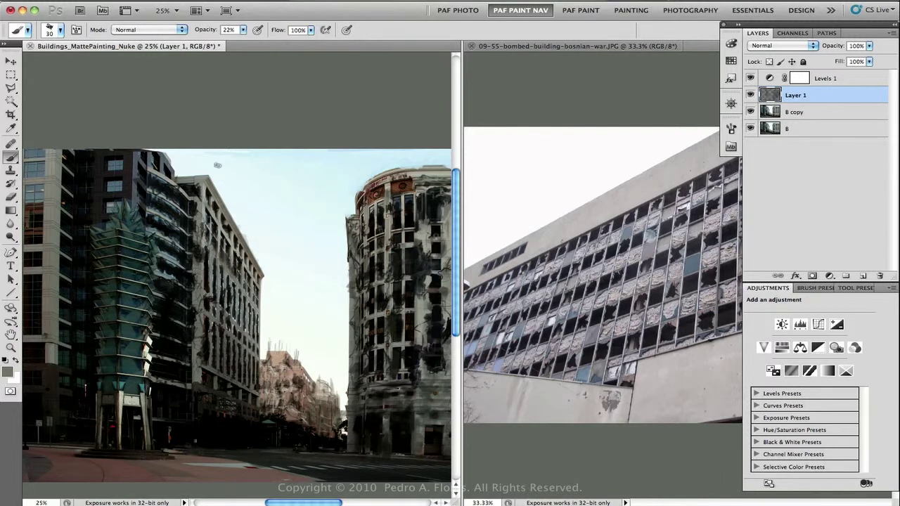
{"action": "key", "text": "x"}
{"action": "left_click_drag", "start_coordinate": [201, 205], "coordinate": [201, 222]}
{"action": "left_click_drag", "start_coordinate": [197, 261], "coordinate": [198, 320]}
{"action": "left_click", "coordinate": [7, 372]}
{"action": "key", "text": "Escape"}
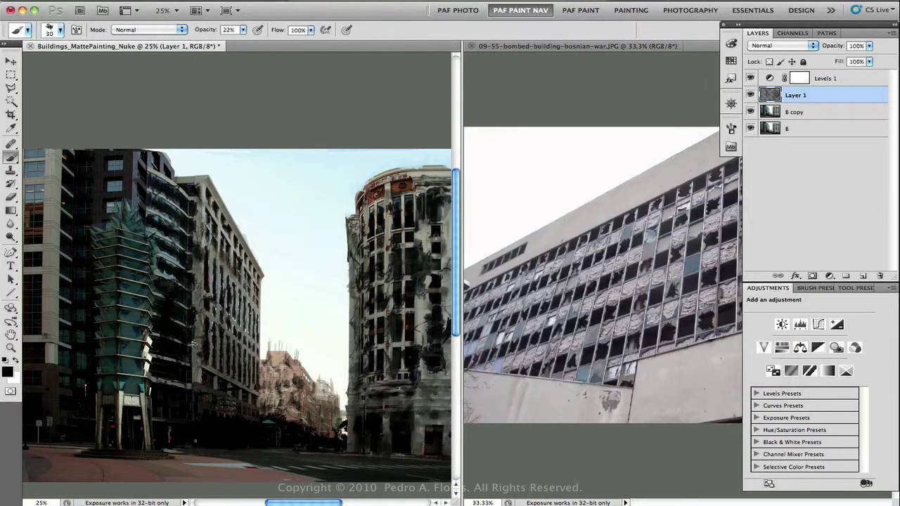
{"action": "left_click_drag", "start_coordinate": [196, 373], "coordinate": [222, 388]}
{"action": "mouse_move", "coordinate": [211, 323]}
{"action": "left_mouse_down"}
{"action": "mouse_move", "coordinate": [245, 360]}
{"action": "mouse_move", "coordinate": [236, 281]}
{"action": "mouse_move", "coordinate": [251, 271]}
{"action": "mouse_move", "coordinate": [210, 186]}
{"action": "mouse_move", "coordinate": [232, 267]}
{"action": "left_mouse_up"}
Streak sampled dark tones down the stone office building's middle and lower windows at 50% opacity, reducing the brush to 7 px
{"action": "key", "text": "bracketleft"}
{"action": "key", "text": "bracketleft"}
{"action": "key", "text": "bracketleft"}
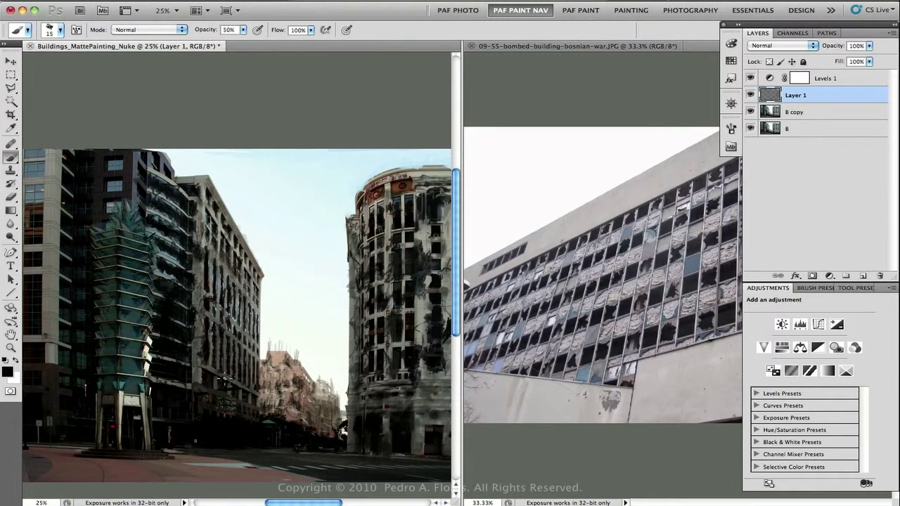
{"action": "key", "text": "5"}
{"action": "left_click", "coordinate": [234, 425], "text": "alt"}
{"action": "key", "text": "bracketleft"}
{"action": "key", "text": "bracketleft"}
{"action": "key", "text": "bracketleft"}
{"action": "key", "text": "bracketleft"}
{"action": "left_click", "coordinate": [247, 398], "text": "alt"}
{"action": "mouse_move", "coordinate": [236, 303]}
{"action": "left_mouse_down"}
{"action": "mouse_move", "coordinate": [252, 342]}
{"action": "mouse_move", "coordinate": [239, 340]}
{"action": "mouse_move", "coordinate": [242, 368]}
{"action": "mouse_move", "coordinate": [223, 376]}
{"action": "left_mouse_up"}
Paint crisp damage strokes on the stone office building's lower and near-edge windows with a 7 px brush at 100% opacity
{"action": "key", "text": "0"}
{"action": "left_click_drag", "start_coordinate": [222, 331], "coordinate": [216, 376]}
{"action": "left_click_drag", "start_coordinate": [211, 257], "coordinate": [202, 292]}
Chip the stone office building's roofline with sampled sky and building colours, reducing the brush to 1 px, and undo the stray sky stroke
{"action": "left_click", "coordinate": [225, 185], "text": "alt"}
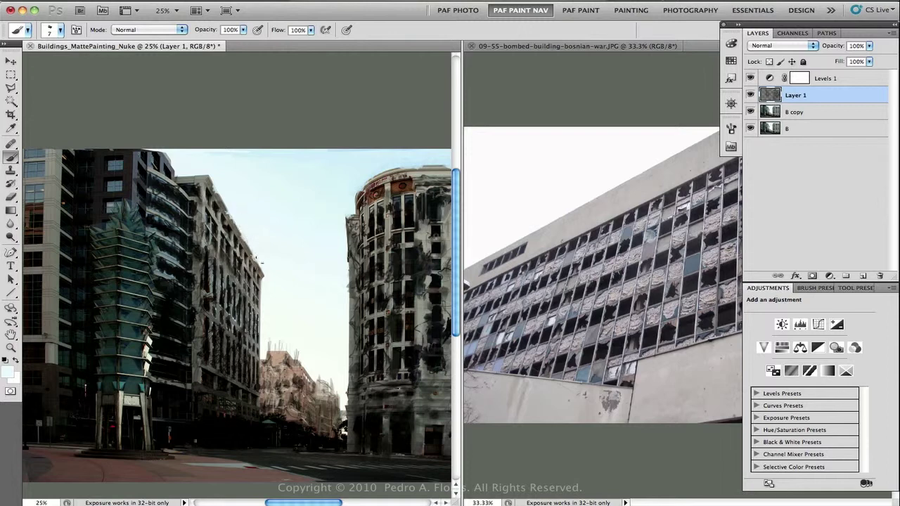
{"action": "left_click", "coordinate": [195, 176], "text": "alt"}
{"action": "key", "text": "bracketleft"}
{"action": "key", "text": "bracketleft"}
{"action": "key", "text": "bracketleft"}
{"action": "key", "text": "bracketleft"}
{"action": "key", "text": "bracketleft"}
{"action": "key", "text": "bracketleft"}
{"action": "left_click", "coordinate": [214, 192], "text": "alt"}
{"action": "left_click", "coordinate": [216, 190], "text": "alt"}
{"action": "left_click", "coordinate": [171, 211], "text": "alt"}
{"action": "left_click_drag", "start_coordinate": [344, 184], "coordinate": [307, 223]}
{"action": "key", "text": "ctrl+z"}
Roughen the stone office building's sloping roofline down to its far corner with sampled colours and a 4 px brush
{"action": "key", "text": "bracketright"}
{"action": "key", "text": "bracketright"}
{"action": "key", "text": "bracketright"}
{"action": "left_click", "coordinate": [242, 203], "text": "alt"}
{"action": "left_click", "coordinate": [239, 205], "text": "alt"}
{"action": "left_click", "coordinate": [225, 188], "text": "alt"}
{"action": "left_click", "coordinate": [265, 272], "text": "alt"}
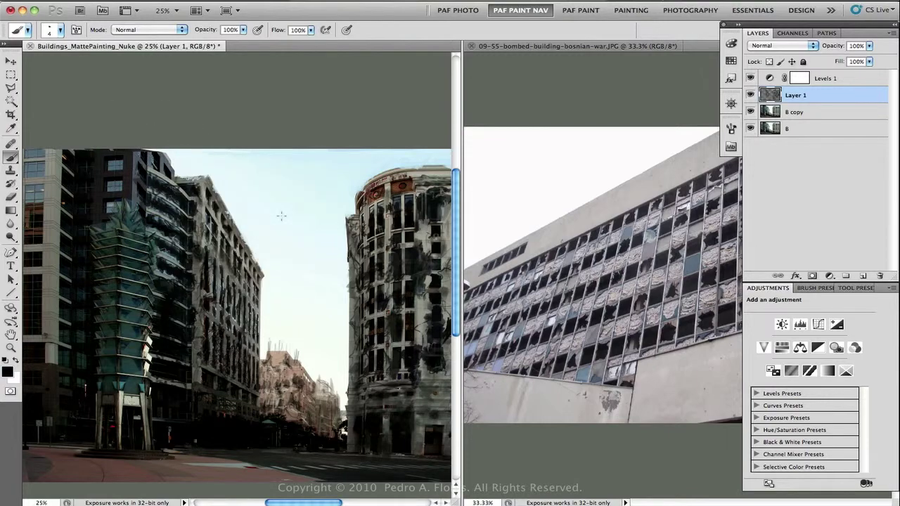
Crop the painting to the street and its flanking buildings, and trim away the empty strip along the bottom edge
{"action": "key", "text": "ctrl+minus"}
{"action": "key", "text": "c"}
{"action": "left_click_drag", "start_coordinate": [143, 162], "coordinate": [420, 390]}
{"action": "key", "text": "Return"}
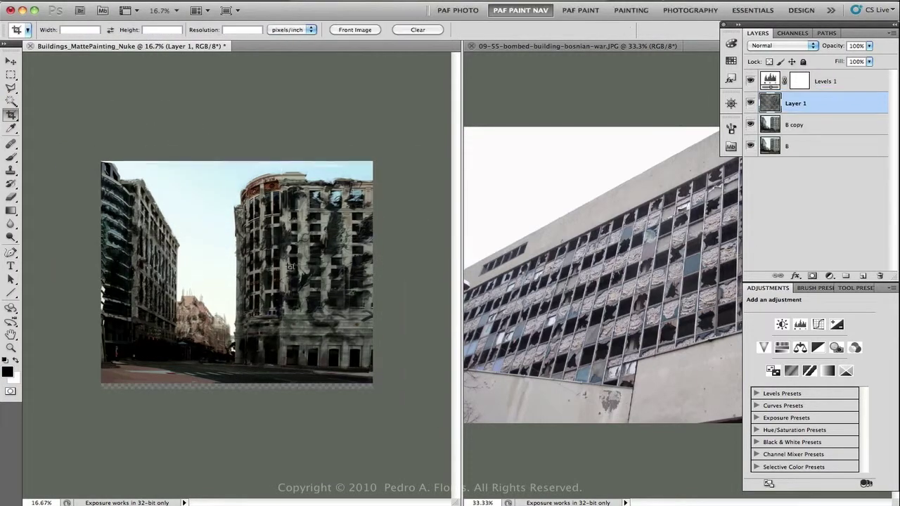
{"action": "left_click_drag", "start_coordinate": [101, 162], "coordinate": [373, 379]}
{"action": "key", "text": "Return"}
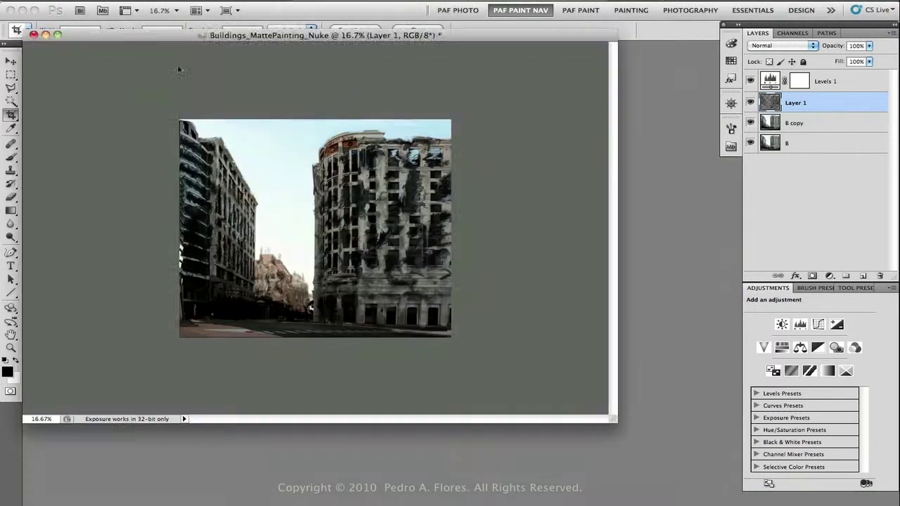
Open the rubble photo 230027748_f4b769a87a_b.jpg from the Destroyed buildings folder in Mini Bridge and move its window aside
{"action": "left_click", "coordinate": [731, 146]}
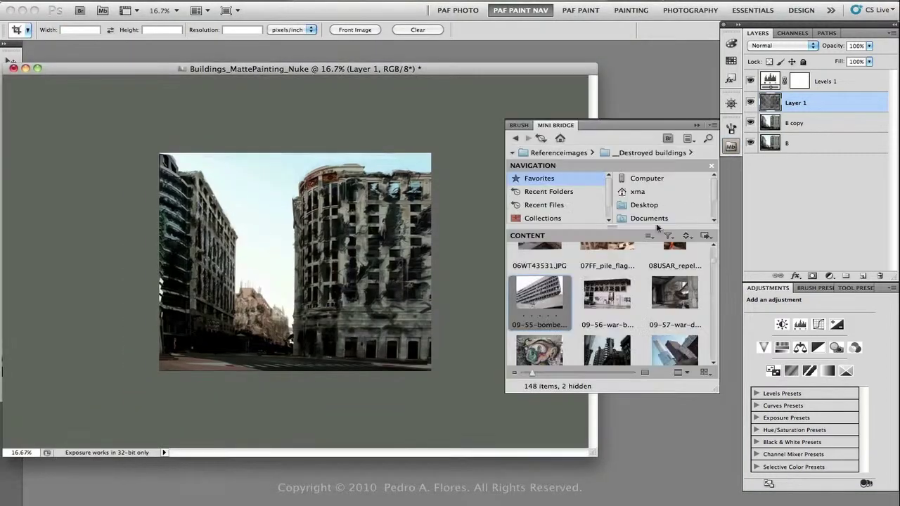
{"action": "scroll", "coordinate": [714, 271], "scroll_direction": "down", "scroll_amount": 5}
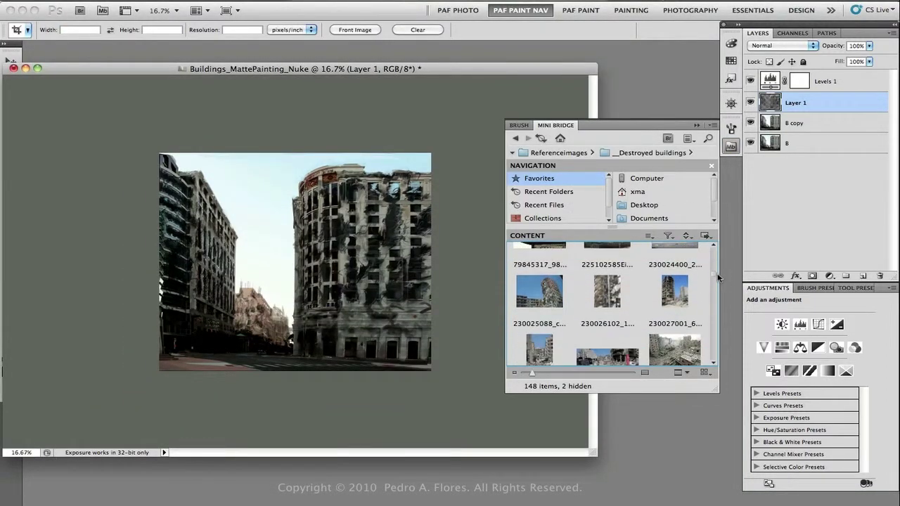
{"action": "double_click", "coordinate": [539, 320]}
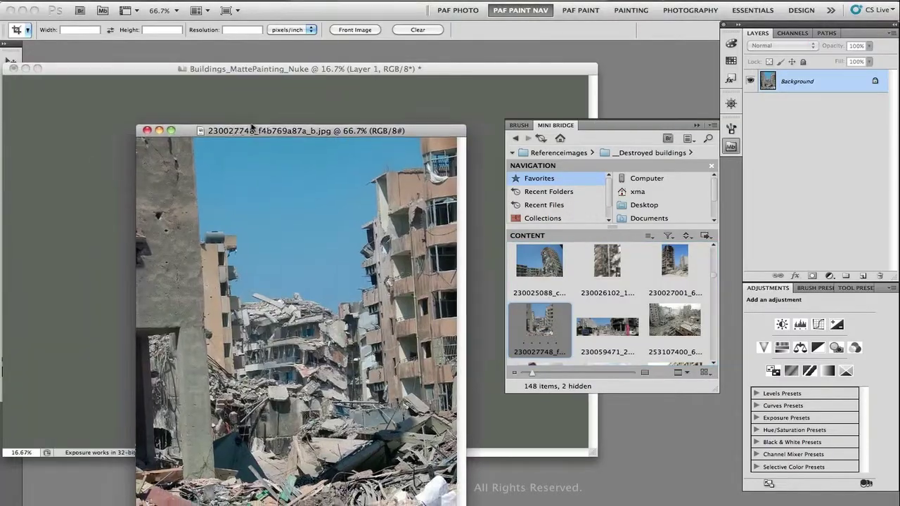
{"action": "left_click_drag", "start_coordinate": [251, 128], "coordinate": [172, 147]}
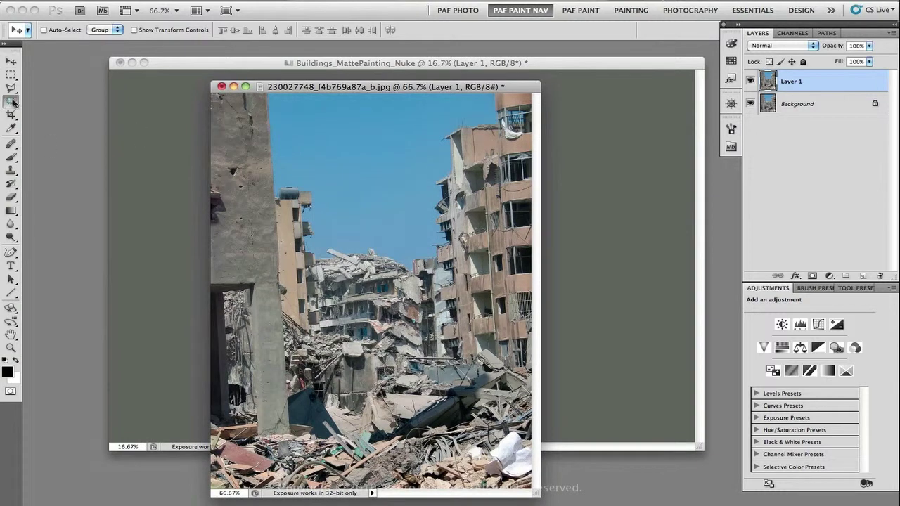
Cut out the sky in the rubble photo using the Magic Wand at tolerance 32, hiding the Background layer
{"action": "left_click_drag", "start_coordinate": [13, 103], "coordinate": [106, 111]}
{"action": "left_click", "coordinate": [420, 140]}
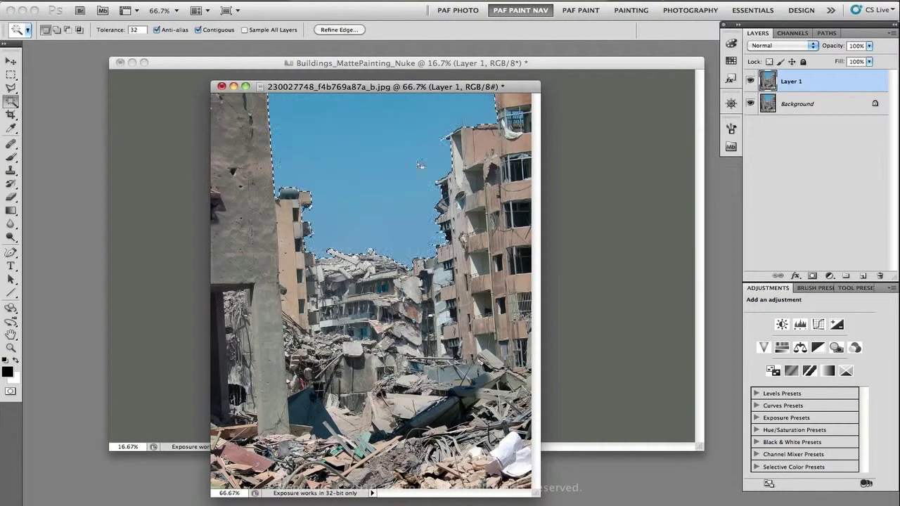
{"action": "left_click", "coordinate": [750, 103]}
{"action": "key", "text": "ctrl+d"}
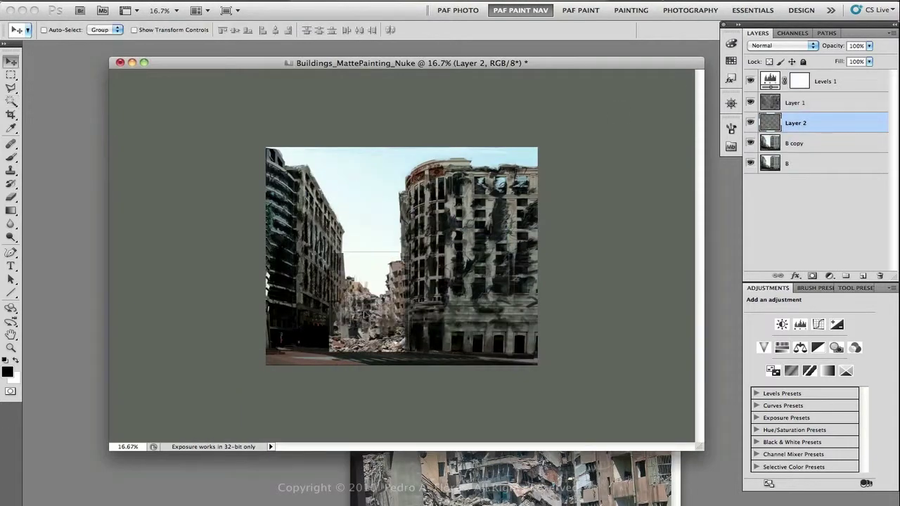
Scale the rubble on Layer 2 to 86.46% and rotate it 1.69° to fit between the buildings at the street's end
{"action": "key", "text": "super+t"}
{"action": "right_click", "coordinate": [391, 268]}
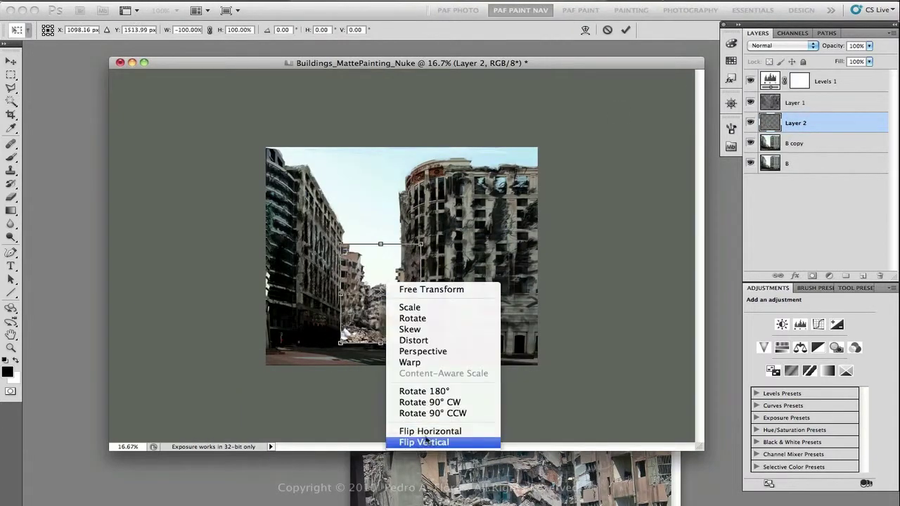
{"action": "left_click", "coordinate": [441, 426]}
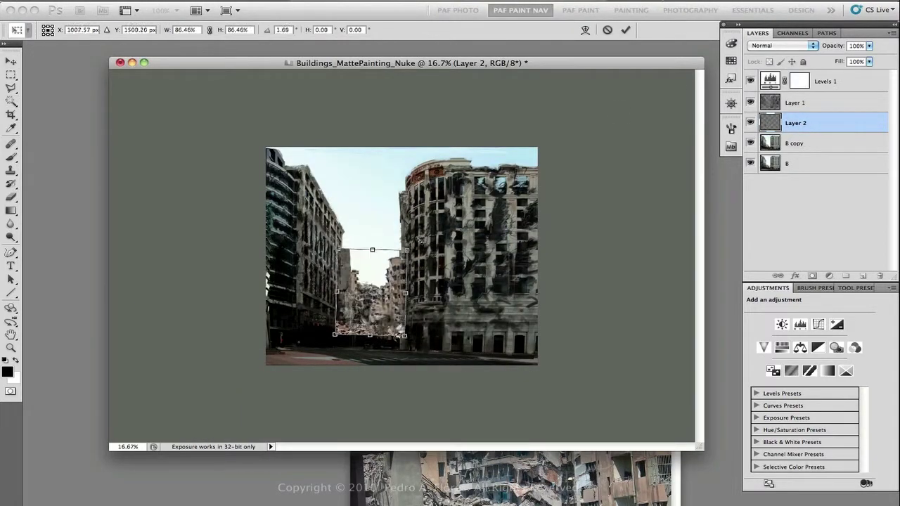
{"action": "key", "text": "Return"}
Hide the Levels 1, Layer 1 and Layer 2 layers and make B copy the active layer
{"action": "left_click", "coordinate": [750, 80]}
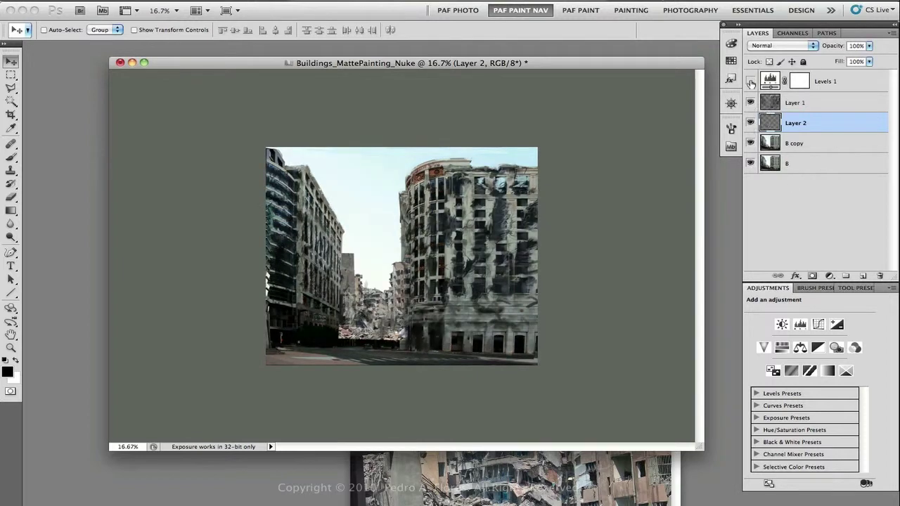
{"action": "left_click", "coordinate": [750, 104]}
{"action": "left_click", "coordinate": [794, 144]}
{"action": "left_click", "coordinate": [750, 121]}
Select the whole sky on B copy with the Magic Wand at tolerance 32 and hide it with a layer mask
{"action": "key", "text": "w"}
{"action": "left_click", "coordinate": [506, 157]}
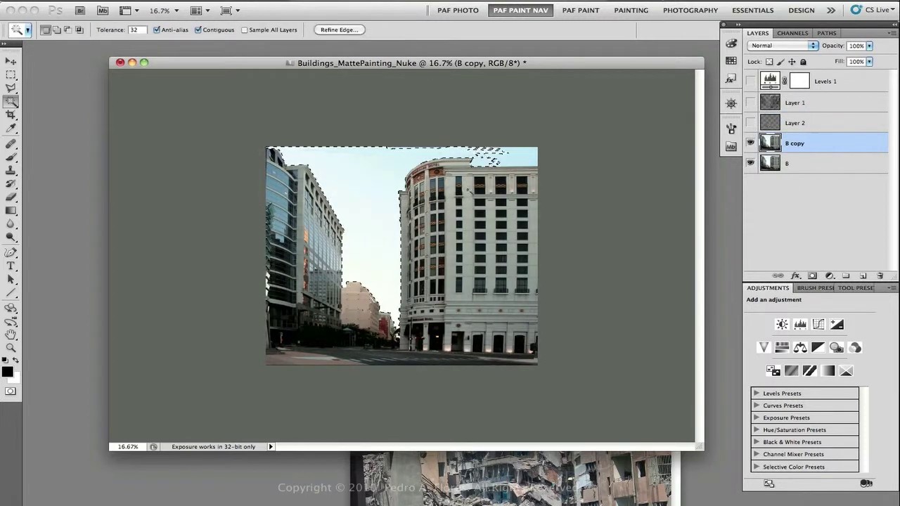
{"action": "left_click", "coordinate": [366, 211], "text": "shift"}
{"action": "right_click", "coordinate": [345, 171]}
{"action": "left_click", "coordinate": [392, 271]}
{"action": "left_click", "coordinate": [514, 231]}
{"action": "left_click", "coordinate": [812, 277], "text": "alt"}
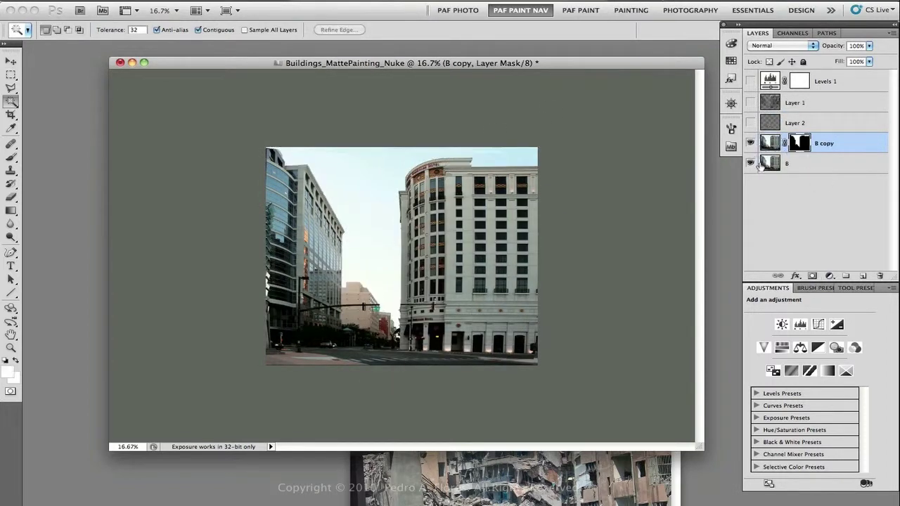
Hide layer B, duplicate the masked B copy, and reduce the lower copy to only the sky, shown on its own
{"action": "left_click", "coordinate": [750, 163]}
{"action": "key", "text": "ctrl+j"}
{"action": "left_click", "coordinate": [799, 163]}
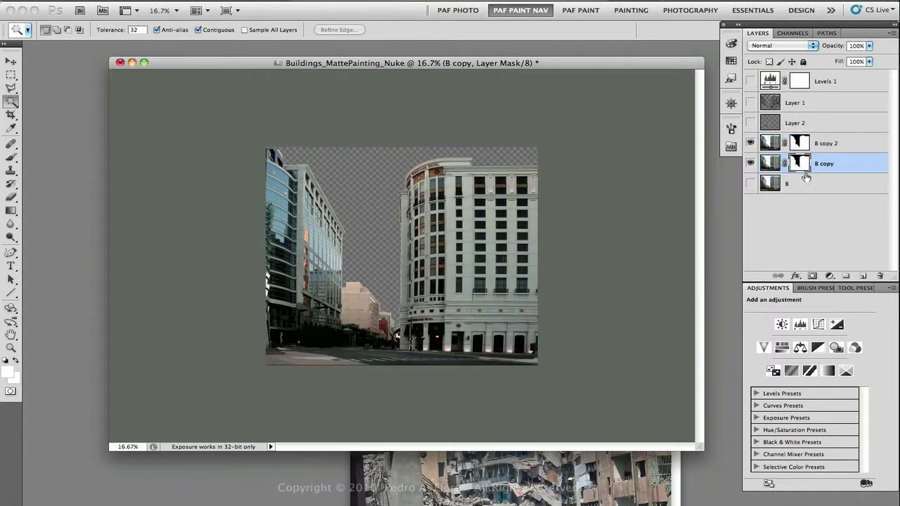
{"action": "right_click", "coordinate": [801, 158]}
{"action": "left_click", "coordinate": [703, 173]}
{"action": "left_click", "coordinate": [750, 164]}
Extend the sky on B copy across the canvas in pale blue and white with a 400 px brush, blending at 50% opacity
{"action": "key", "text": "b"}
{"action": "key", "text": "x"}
{"action": "left_click_drag", "start_coordinate": [404, 229], "coordinate": [404, 249]}
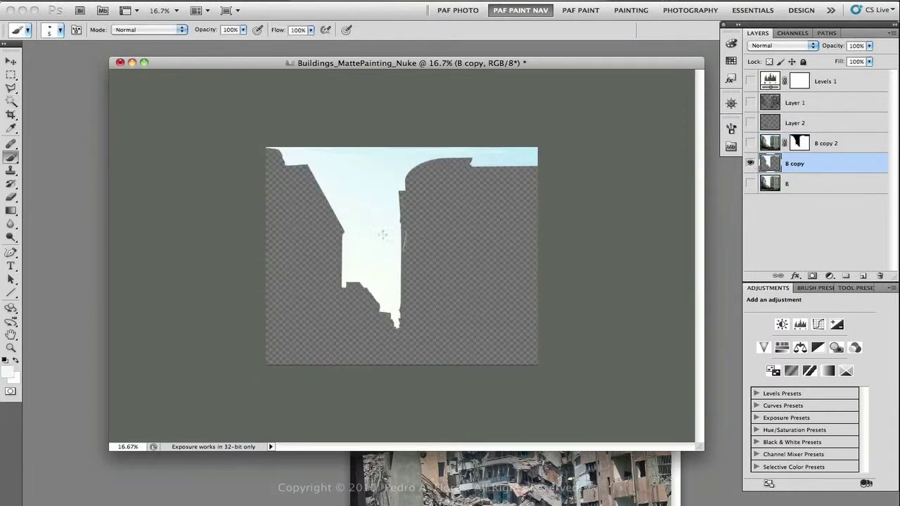
{"action": "mouse_move", "coordinate": [414, 203]}
{"action": "left_mouse_down"}
{"action": "mouse_move", "coordinate": [452, 151]}
{"action": "mouse_move", "coordinate": [408, 205]}
{"action": "mouse_move", "coordinate": [400, 303]}
{"action": "mouse_move", "coordinate": [598, 313]}
{"action": "mouse_move", "coordinate": [492, 180]}
{"action": "mouse_move", "coordinate": [499, 248]}
{"action": "mouse_move", "coordinate": [267, 194]}
{"action": "mouse_move", "coordinate": [311, 177]}
{"action": "mouse_move", "coordinate": [237, 200]}
{"action": "mouse_move", "coordinate": [253, 274]}
{"action": "mouse_move", "coordinate": [194, 301]}
{"action": "mouse_move", "coordinate": [569, 316]}
{"action": "mouse_move", "coordinate": [458, 263]}
{"action": "left_mouse_up"}
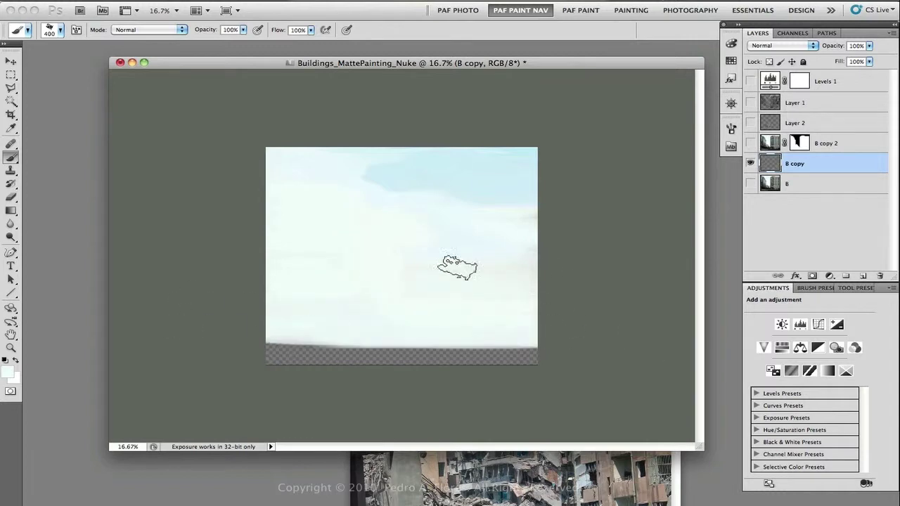
{"action": "key", "text": "5"}
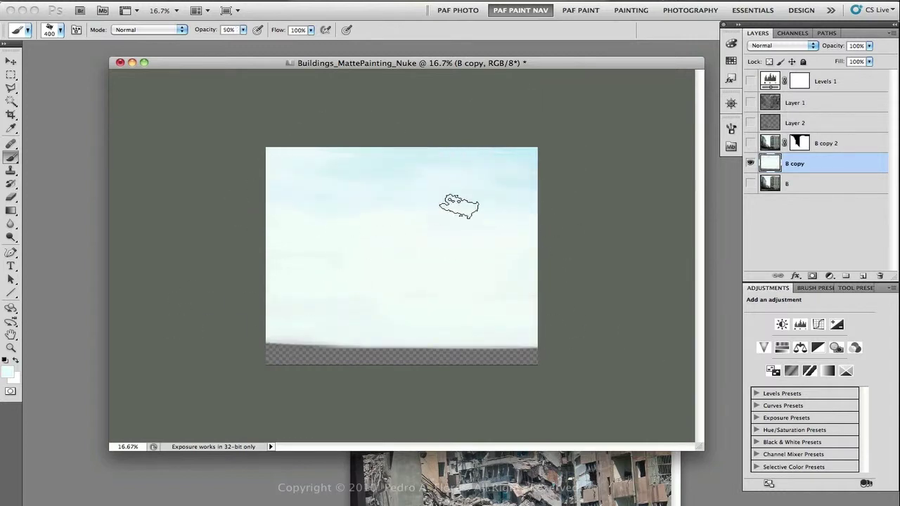
Show the masked B copy 2 buildings over the painted sky and make that layer active with the Move tool
{"action": "left_click", "coordinate": [750, 143]}
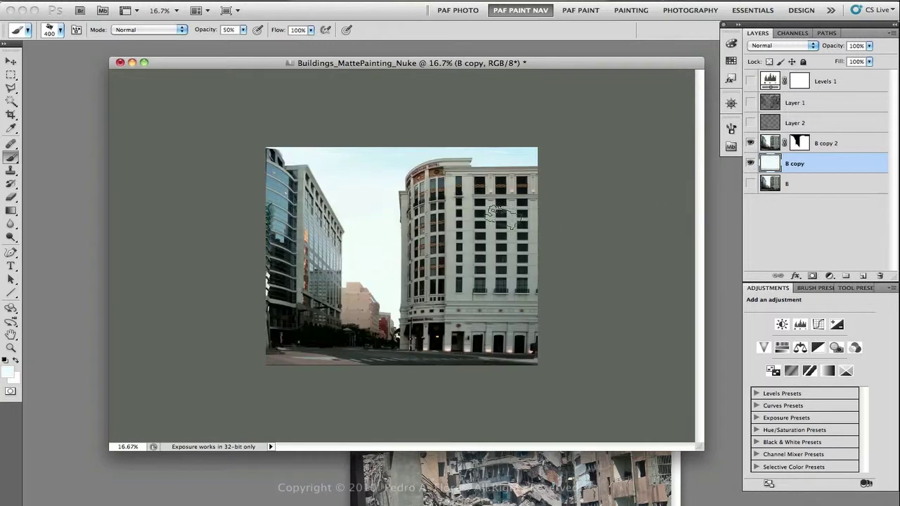
{"action": "left_click", "coordinate": [830, 143]}
{"action": "key", "text": "v"}
{"action": "left_click_drag", "start_coordinate": [460, 247], "coordinate": [445, 261]}
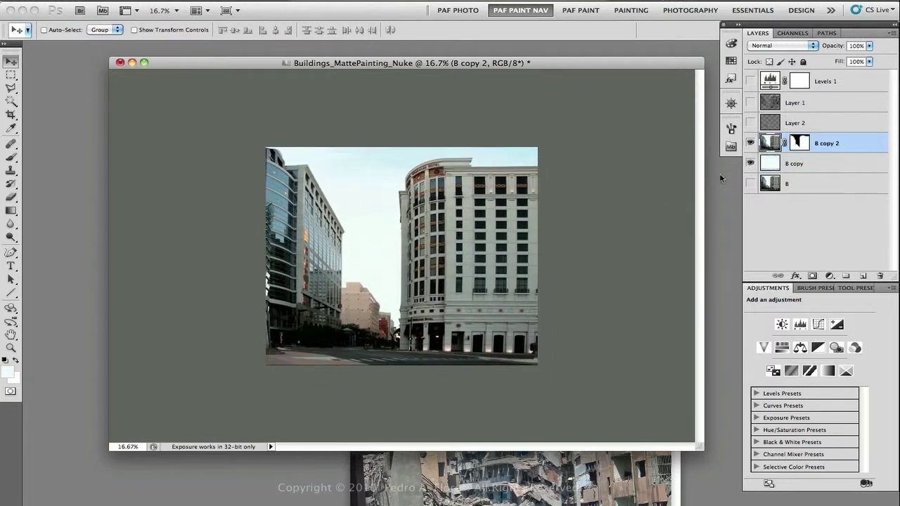
Show Layer 2 and reposition and transform its rubble to fill the far end of the street
{"action": "left_click", "coordinate": [750, 123]}
{"action": "left_click_drag", "start_coordinate": [794, 122], "coordinate": [773, 121]}
{"action": "mouse_move", "coordinate": [369, 317]}
{"action": "left_mouse_down"}
{"action": "mouse_move", "coordinate": [442, 319]}
{"action": "mouse_move", "coordinate": [369, 317]}
{"action": "mouse_move", "coordinate": [383, 326]}
{"action": "left_mouse_up"}
{"action": "key", "text": "ctrl+t"}
{"action": "key", "text": "Return"}
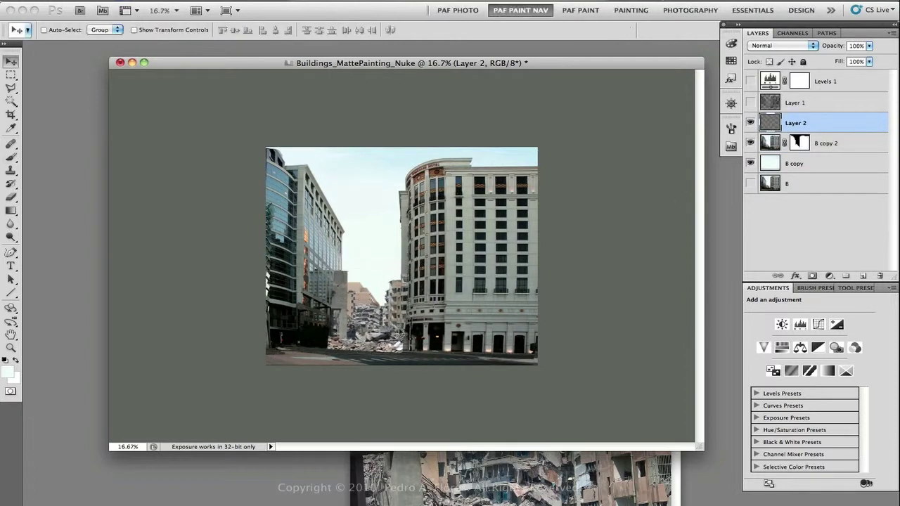
Show Layer 1, set Layer 2 to Overlay blending, move it above Layer 1 and erase its rubble at the street's far end
{"action": "key", "text": "shift+alt+o"}
{"action": "key", "text": "e"}
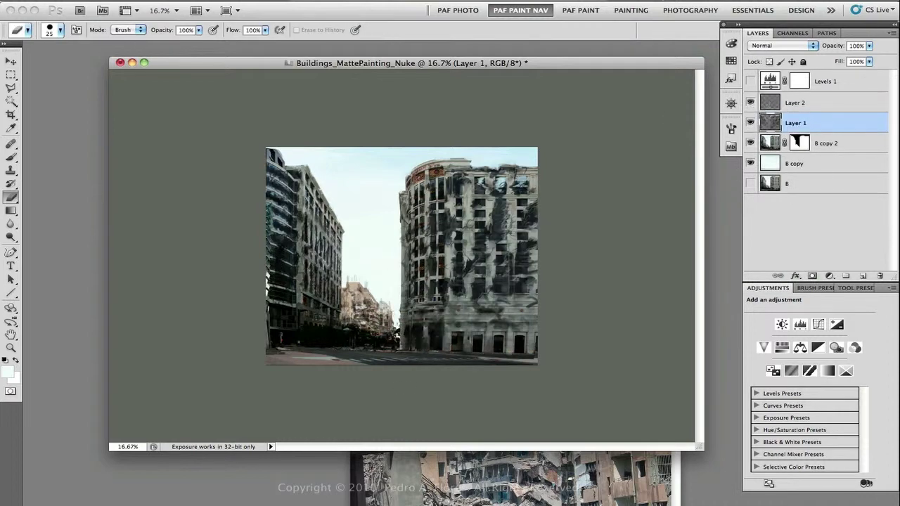
{"action": "left_click_drag", "start_coordinate": [375, 316], "coordinate": [354, 367]}
{"action": "key", "text": "super+bracketright"}
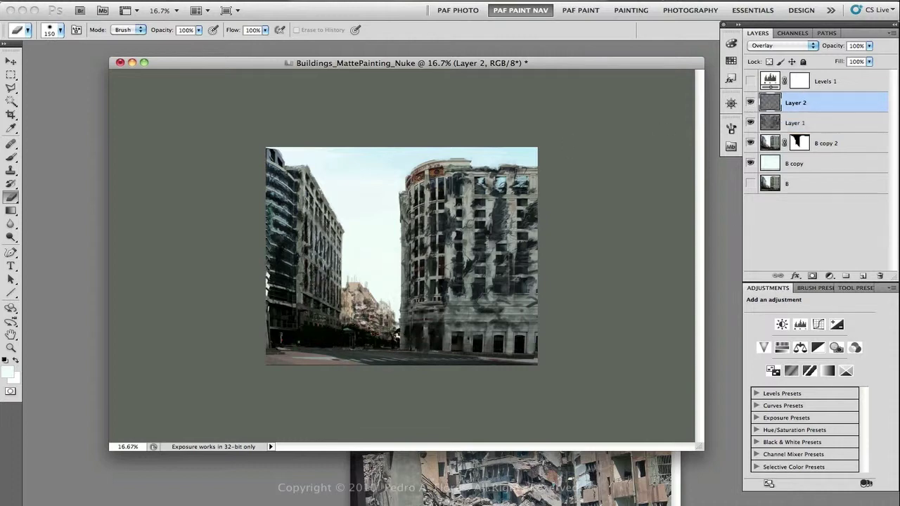
Lasso the gap between the buildings, mask it out of B copy 2, and copy that mask onto Layer 1
{"action": "left_click_drag", "start_coordinate": [10, 88], "coordinate": [38, 92]}
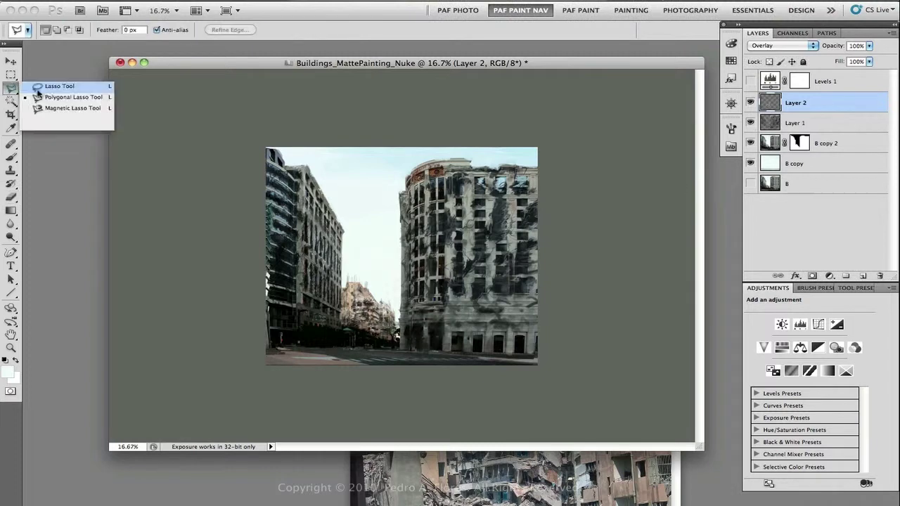
{"action": "left_click", "coordinate": [38, 87]}
{"action": "left_click_drag", "start_coordinate": [347, 337], "coordinate": [345, 329]}
{"action": "left_click", "coordinate": [799, 142]}
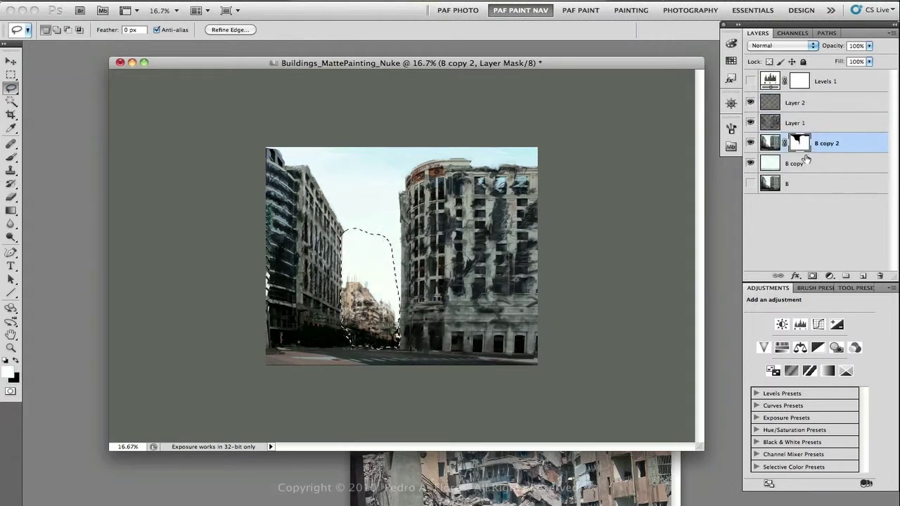
{"action": "key", "text": "BackSpace"}
{"action": "key", "text": "ctrl+d"}
{"action": "left_click_drag", "start_coordinate": [799, 142], "coordinate": [787, 123]}
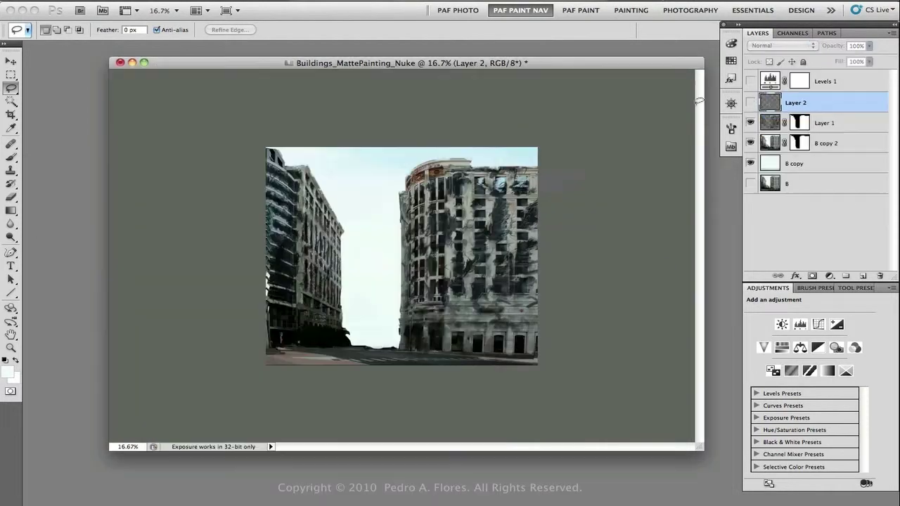
Open Beirut.jpg from the __Destroyed buildings references and copy a lassoed part of its street scene into the painting beneath B copy 2
{"action": "left_click", "coordinate": [731, 146]}
{"action": "scroll", "coordinate": [716, 285], "scroll_direction": "down", "scroll_amount": 2}
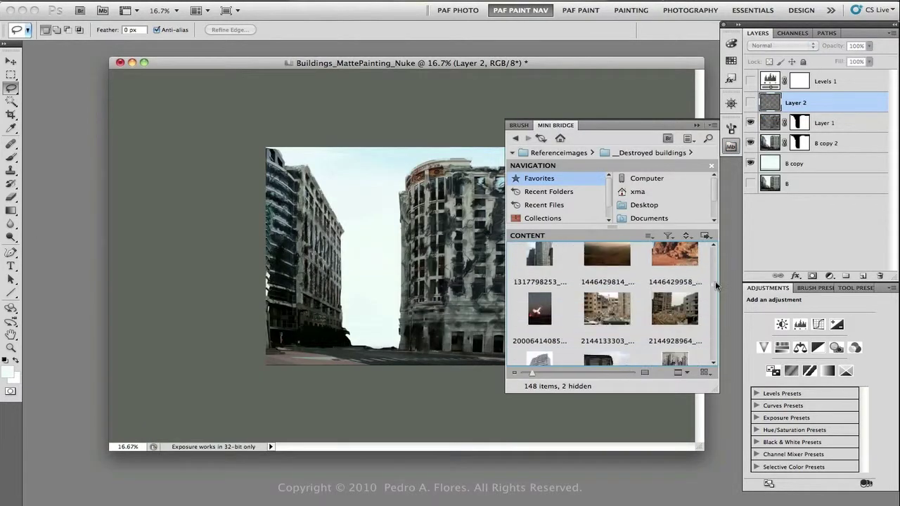
{"action": "scroll", "coordinate": [716, 285], "scroll_direction": "down", "scroll_amount": 2}
{"action": "double_click", "coordinate": [675, 303]}
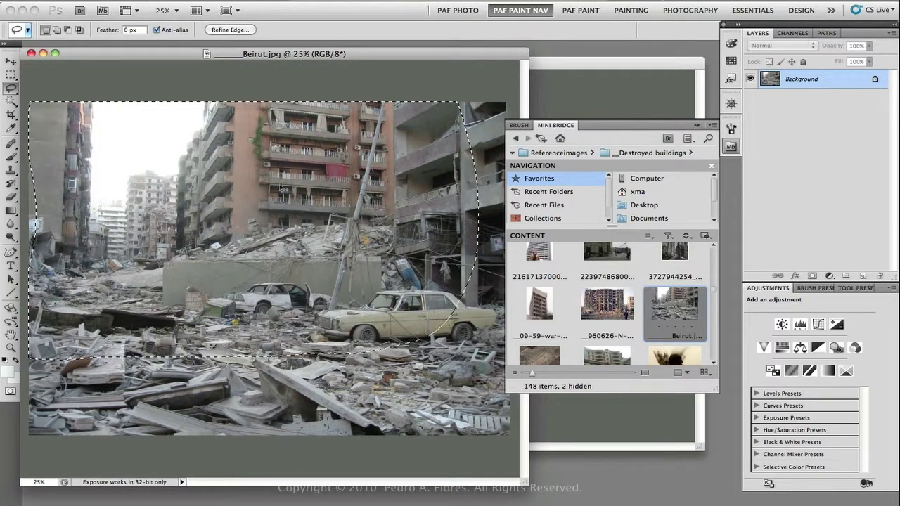
{"action": "left_click_drag", "start_coordinate": [283, 189], "coordinate": [424, 139]}
Scale down the Beirut street piece, flip it horizontally and fit it into the gap at the street's far end
{"action": "key", "text": "ctrl+t"}
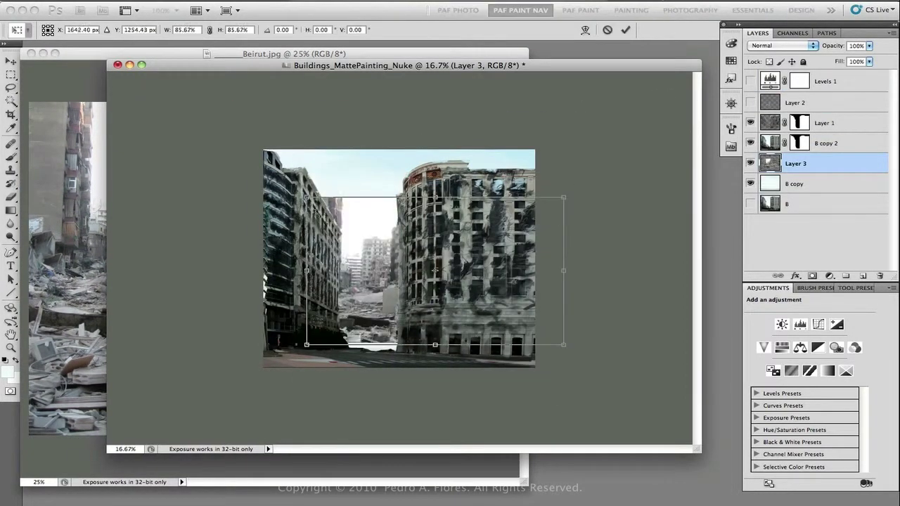
{"action": "mouse_move", "coordinate": [266, 198]}
{"action": "left_mouse_down"}
{"action": "mouse_move", "coordinate": [302, 236]}
{"action": "mouse_move", "coordinate": [434, 285]}
{"action": "mouse_move", "coordinate": [299, 309]}
{"action": "left_mouse_up"}
{"action": "right_click", "coordinate": [378, 267]}
{"action": "left_click", "coordinate": [422, 425]}
{"action": "key", "text": "l"}
{"action": "key", "text": "Return"}
Brush pale haze onto Layer 3 with a 35 px brush at 50% opacity, and apply Layer 1's layer mask
{"action": "key", "text": "b"}
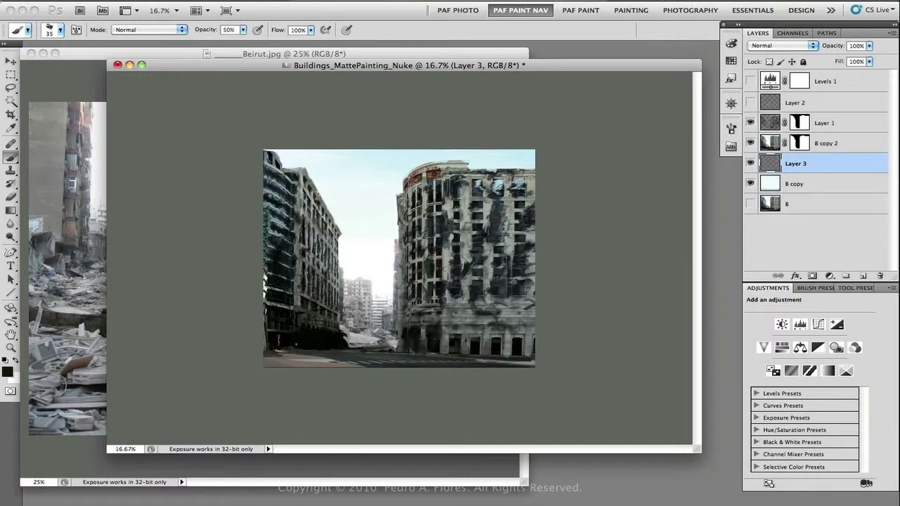
{"action": "left_click", "coordinate": [799, 123]}
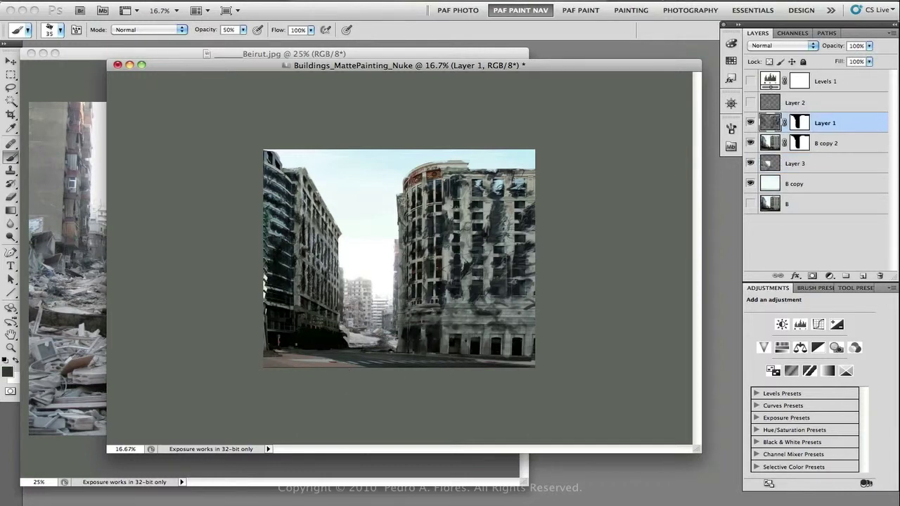
{"action": "right_click", "coordinate": [818, 123]}
{"action": "left_click", "coordinate": [733, 286]}
{"action": "right_click", "coordinate": [800, 123]}
{"action": "left_click", "coordinate": [724, 137]}
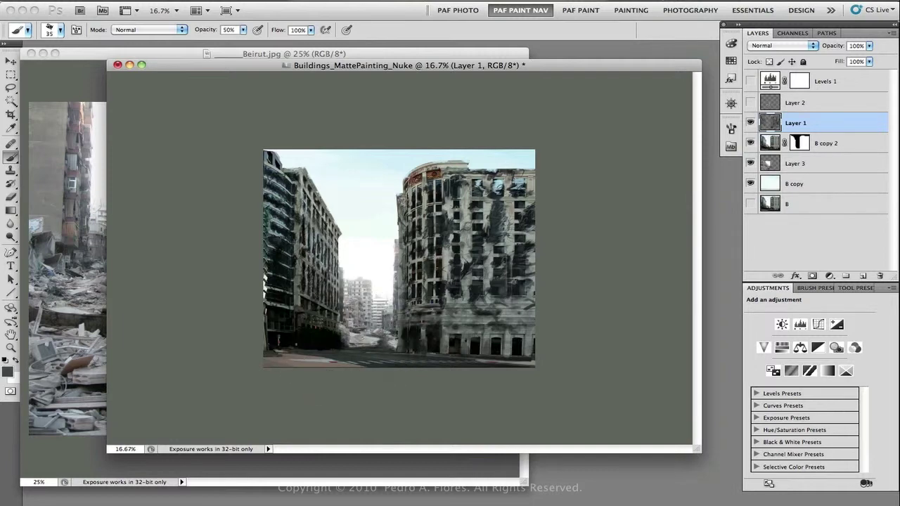
Copy the rubble mound with the cars from Beirut.jpg into the painting and scale it down at the end of the street
{"action": "key", "text": "ctrl+Tab"}
{"action": "key", "text": "l"}
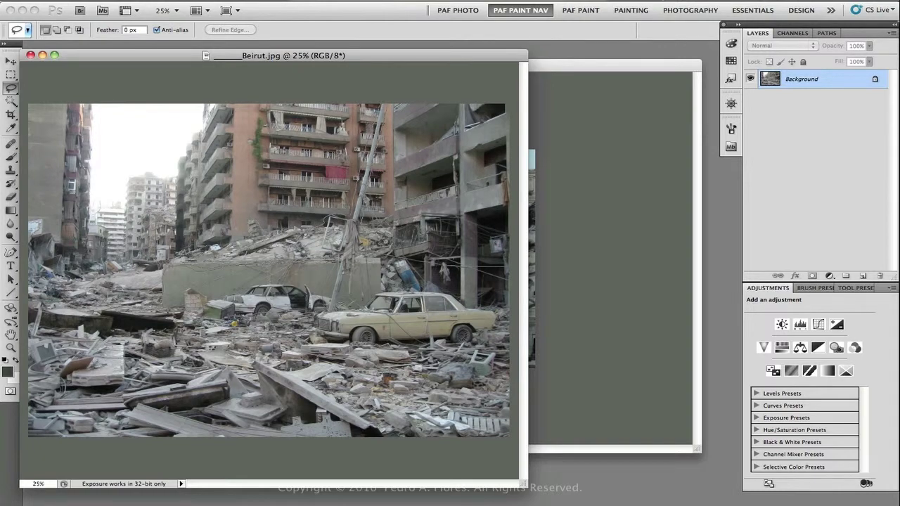
{"action": "key", "text": "ctrl+j"}
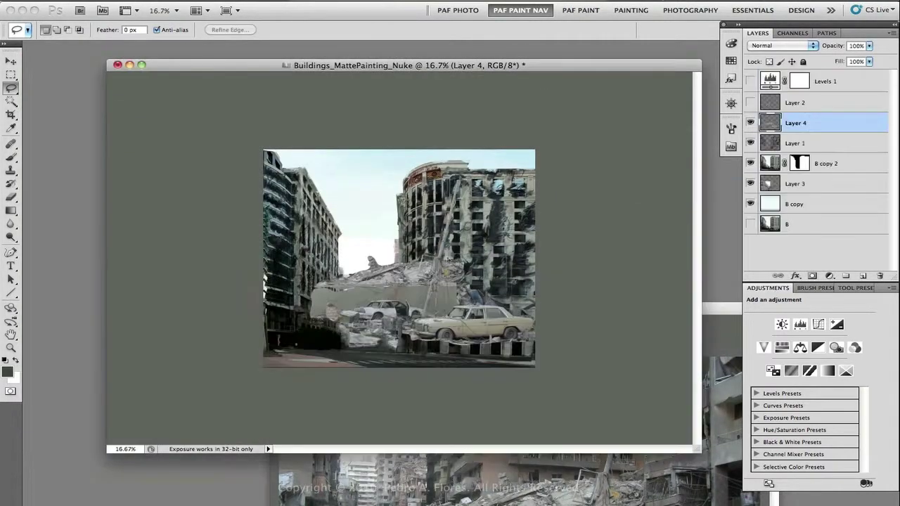
{"action": "key", "text": "ctrl+t"}
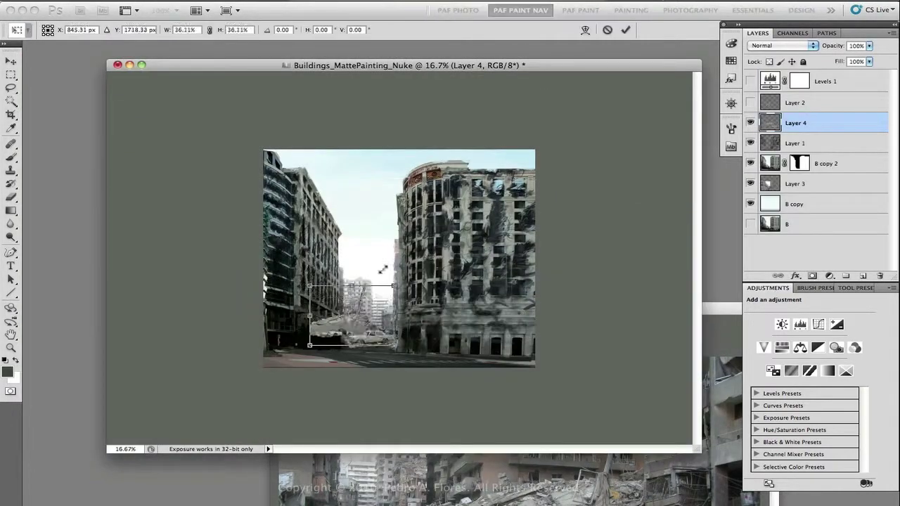
{"action": "left_click_drag", "start_coordinate": [372, 260], "coordinate": [362, 323]}
{"action": "key", "text": "Return"}
Adjust Layer 4's rubble with Levels, using midtones 0.68 and output black 33, and blend it into the street's far end
{"action": "key", "text": "ctrl+l"}
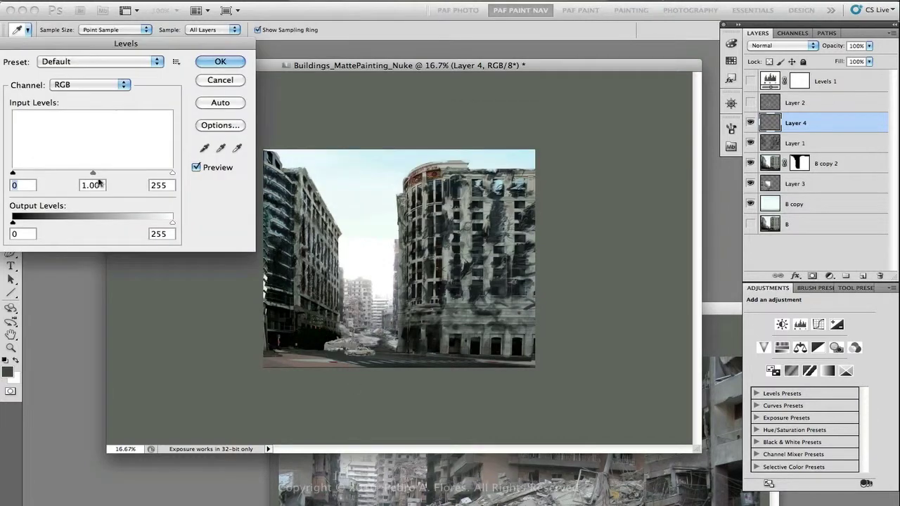
{"action": "left_click", "coordinate": [220, 62]}
{"action": "left_click", "coordinate": [750, 123]}
{"action": "left_click", "coordinate": [750, 123]}
{"action": "key", "text": "ctrl+l"}
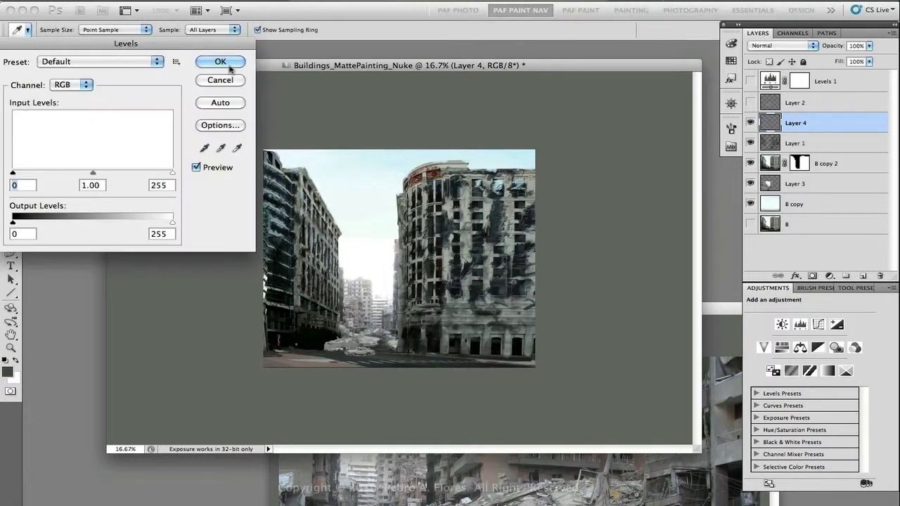
{"action": "left_click", "coordinate": [228, 64]}
{"action": "key", "text": "ctrl+t"}
{"action": "key", "text": "Return"}
{"action": "key", "text": "ctrl+alt+l"}
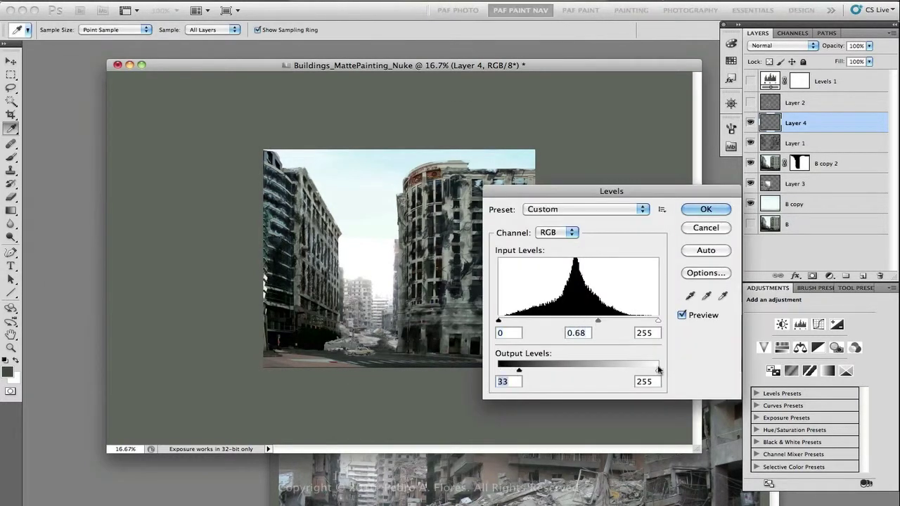
{"action": "key", "text": "Return"}
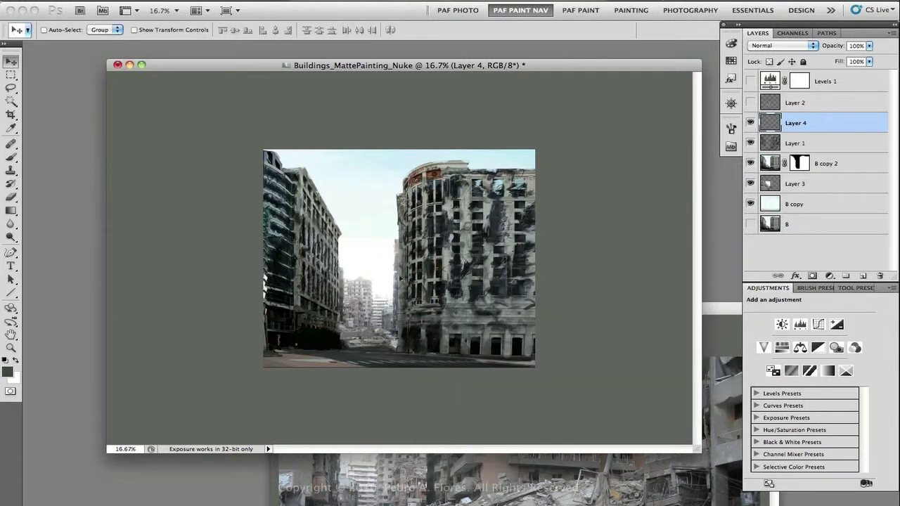
{"action": "key", "text": "v"}
{"action": "key", "text": "b"}
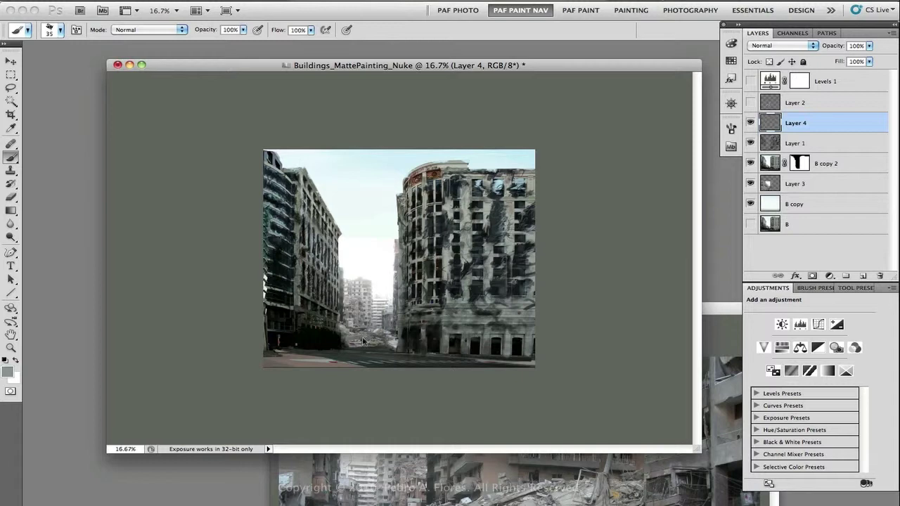
Lasso the cream car and its surrounding debris on Beirut.jpg's Background and copy it into the painting
{"action": "key", "text": "ctrl+Tab"}
{"action": "key", "text": "l"}
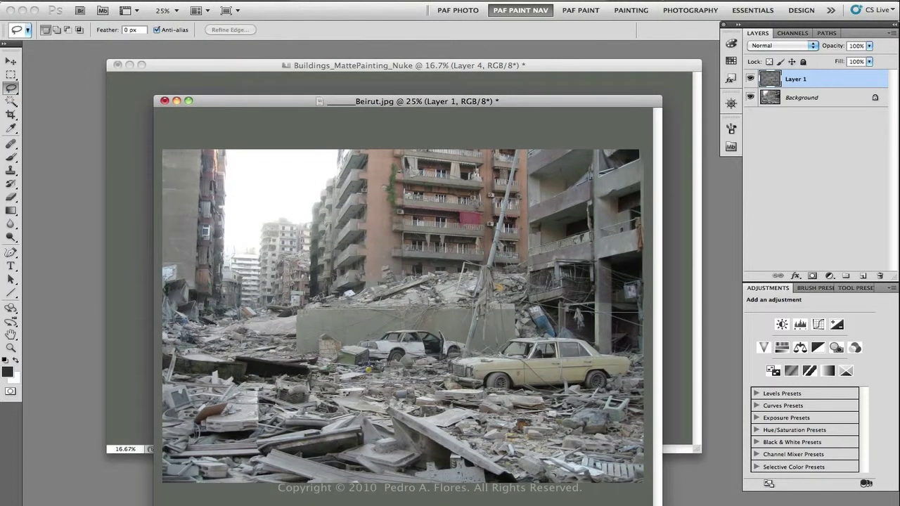
{"action": "mouse_move", "coordinate": [454, 355]}
{"action": "left_mouse_down"}
{"action": "mouse_move", "coordinate": [619, 348]}
{"action": "mouse_move", "coordinate": [639, 387]}
{"action": "left_mouse_up"}
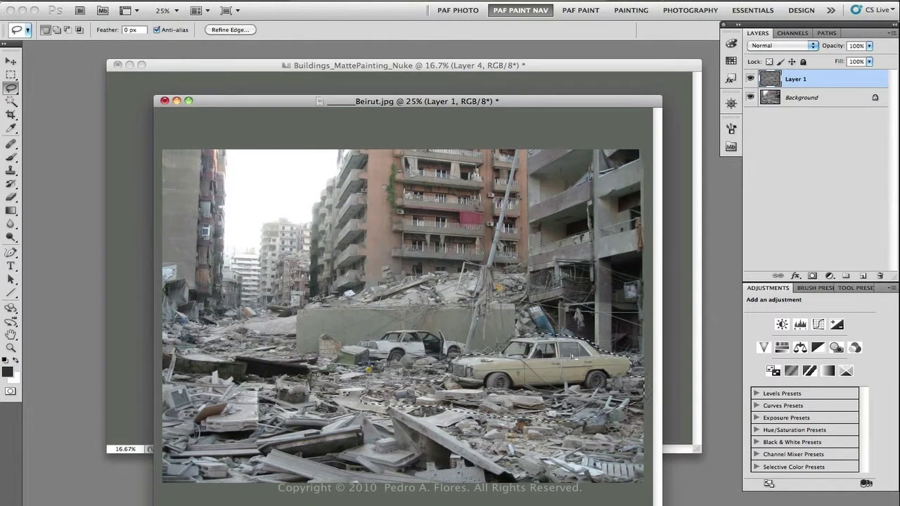
{"action": "left_click", "coordinate": [773, 98]}
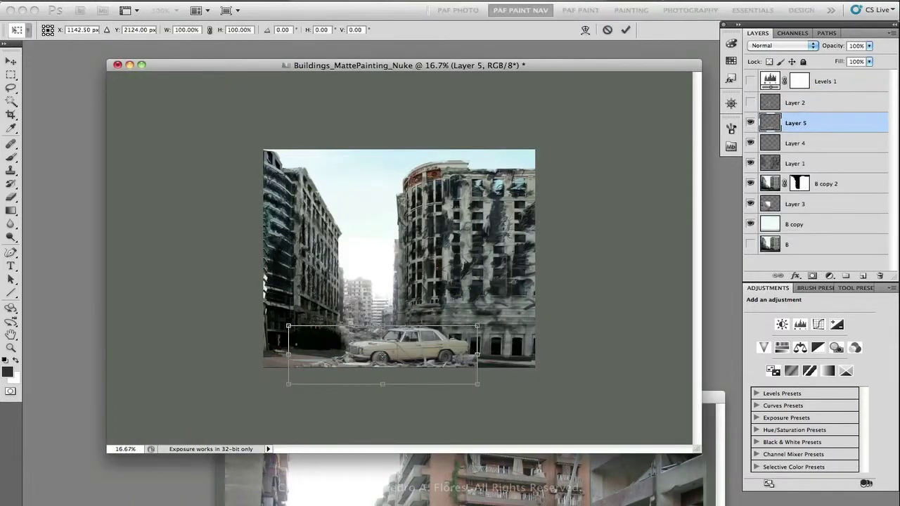
Scale the car down, place it on the road by the round building's corner and erase the surplus debris around it
{"action": "mouse_move", "coordinate": [478, 375]}
{"action": "left_mouse_down"}
{"action": "mouse_move", "coordinate": [356, 366]}
{"action": "mouse_move", "coordinate": [488, 356]}
{"action": "mouse_move", "coordinate": [450, 364]}
{"action": "left_mouse_up"}
{"action": "key", "text": "Return"}
{"action": "key", "text": "e"}
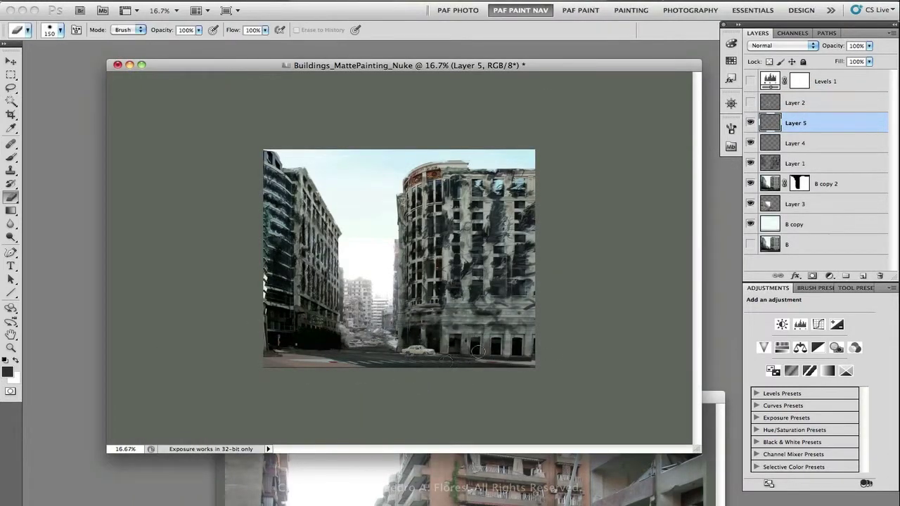
Match the car to the scene with Levels on the RGB and individual colour channels, and set its layer opacity to 97%
{"action": "key", "text": "ctrl+l"}
{"action": "left_click_drag", "start_coordinate": [600, 322], "coordinate": [592, 322]}
{"action": "key", "text": "super+3"}
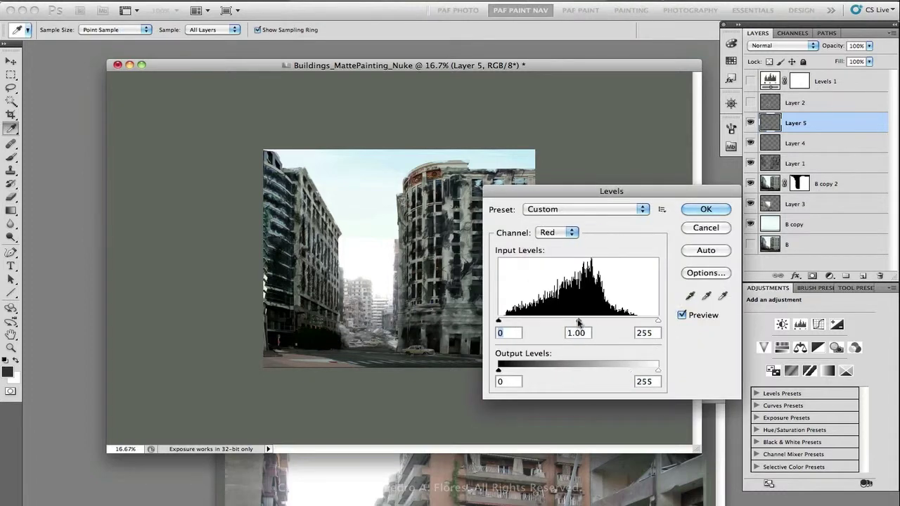
{"action": "left_click", "coordinate": [556, 232]}
{"action": "left_click", "coordinate": [552, 264]}
{"action": "left_click", "coordinate": [706, 209]}
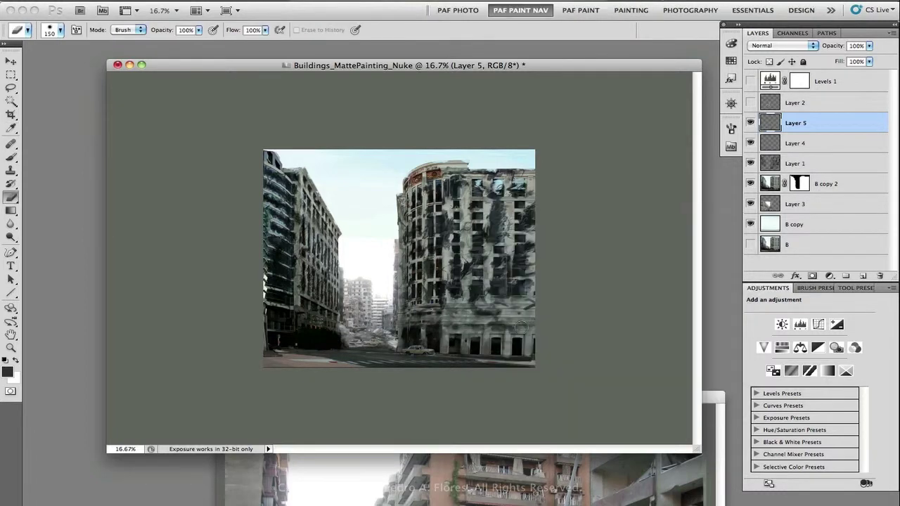
{"action": "mouse_move", "coordinate": [869, 45]}
{"action": "left_mouse_down"}
{"action": "mouse_move", "coordinate": [861, 60]}
{"action": "mouse_move", "coordinate": [874, 48]}
{"action": "left_mouse_up"}
{"action": "key", "text": "b"}
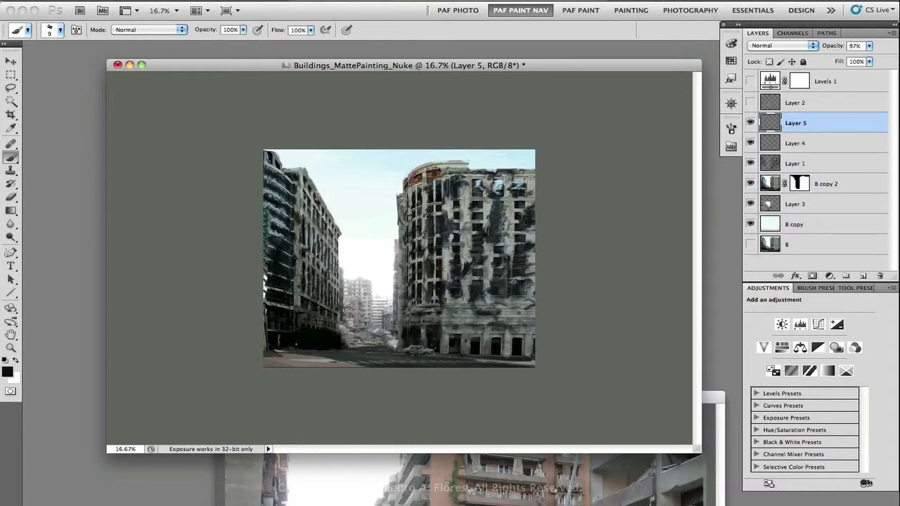
Show Levels 1 and Layer 2, try a lower opacity on Layer 2, and remove Layer 2 from the painting
{"action": "left_click_drag", "start_coordinate": [750, 81], "coordinate": [750, 105]}
{"action": "left_click", "coordinate": [750, 103]}
{"action": "left_click", "coordinate": [766, 103]}
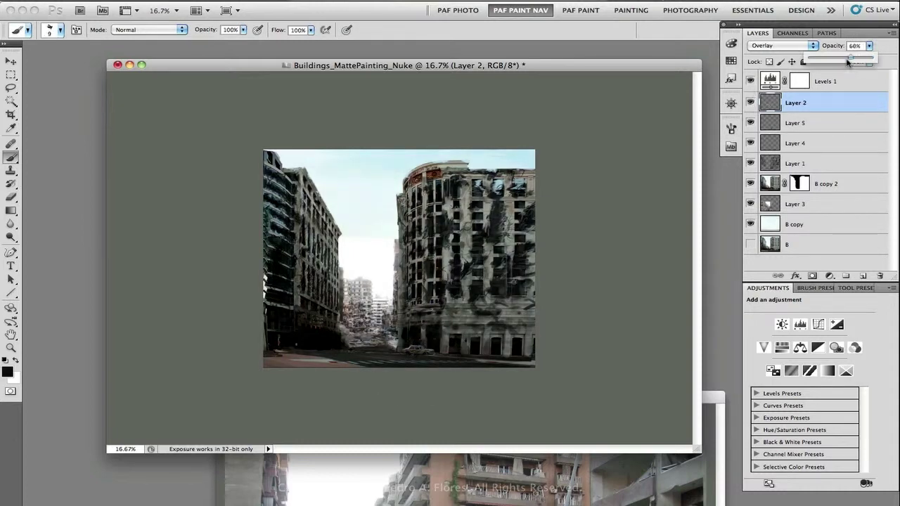
{"action": "left_click", "coordinate": [751, 103]}
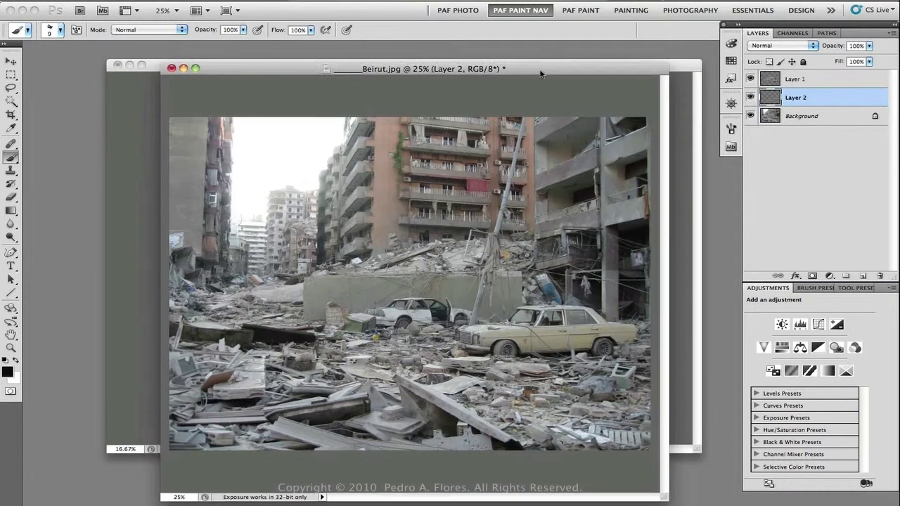
Copy the foreground rubble from Beirut.jpg into the painting, scale it to 40.64%, flip it horizontally and place it below the round building
{"action": "key", "text": "l"}
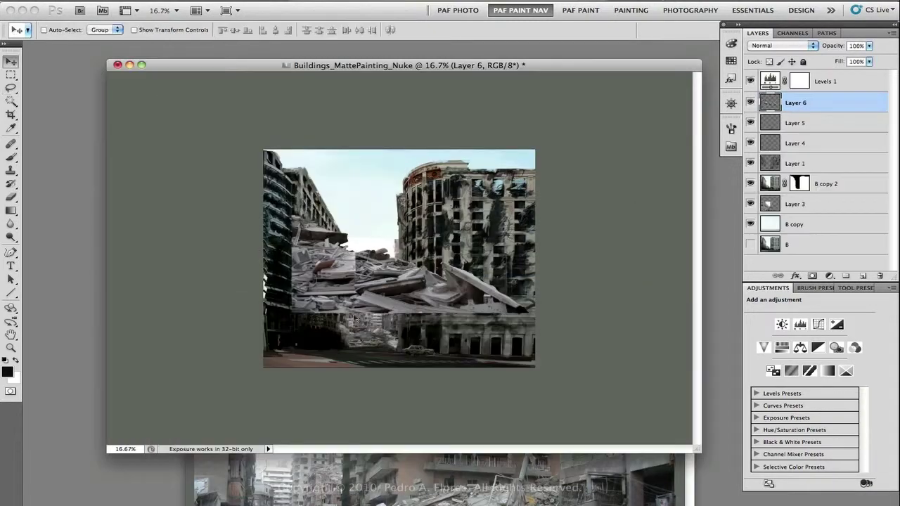
{"action": "key", "text": "ctrl+t"}
{"action": "left_click_drag", "start_coordinate": [262, 275], "coordinate": [468, 331]}
{"action": "right_click", "coordinate": [522, 333]}
{"action": "left_click", "coordinate": [562, 492]}
{"action": "left_click_drag", "start_coordinate": [534, 351], "coordinate": [504, 352]}
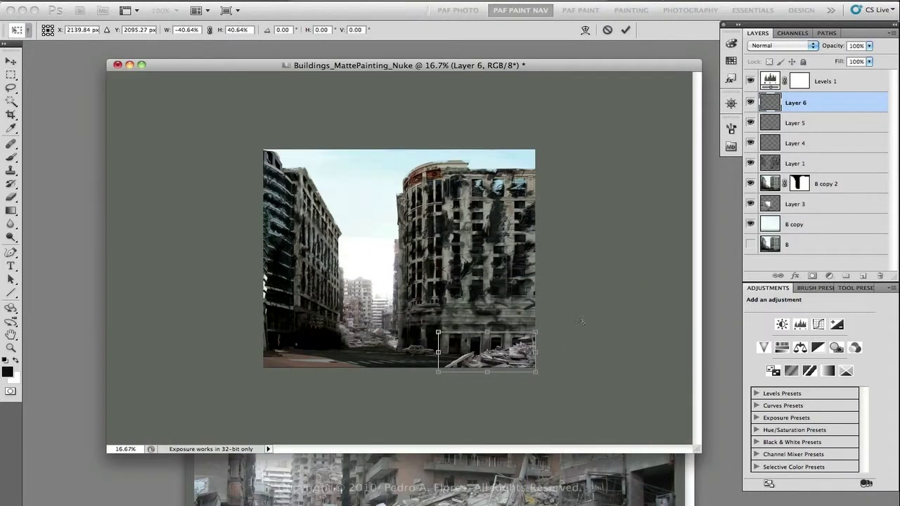
{"action": "key", "text": "Return"}
Darken the foreground rubble on Layer 6 with Levels, setting output white to 201 and the Red channel's midtones to 0.88
{"action": "key", "text": "ctrl+l"}
{"action": "left_click_drag", "start_coordinate": [622, 220], "coordinate": [633, 220]}
{"action": "left_click_drag", "start_coordinate": [702, 269], "coordinate": [668, 269]}
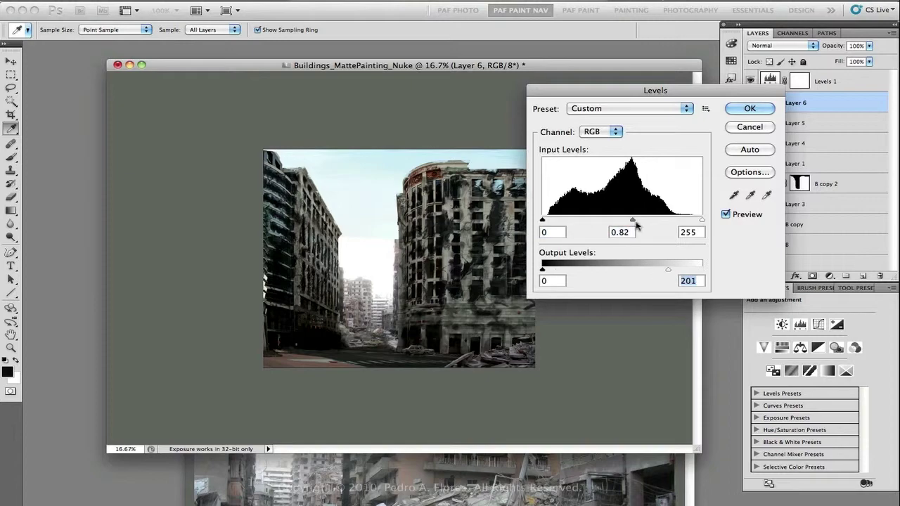
{"action": "mouse_move", "coordinate": [632, 220]}
{"action": "left_mouse_down"}
{"action": "mouse_move", "coordinate": [619, 223]}
{"action": "mouse_move", "coordinate": [628, 222]}
{"action": "left_mouse_up"}
{"action": "key", "text": "alt+3"}
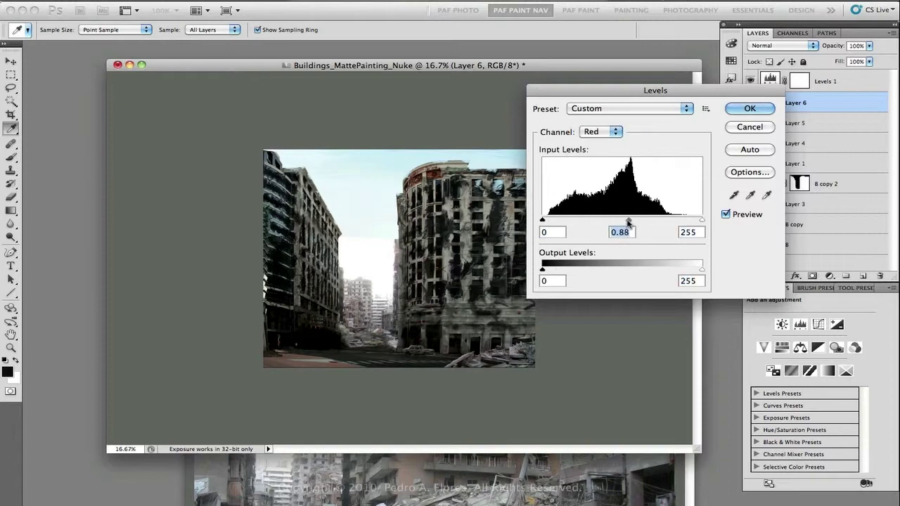
{"action": "key", "text": "Return"}
{"action": "key", "text": "v"}
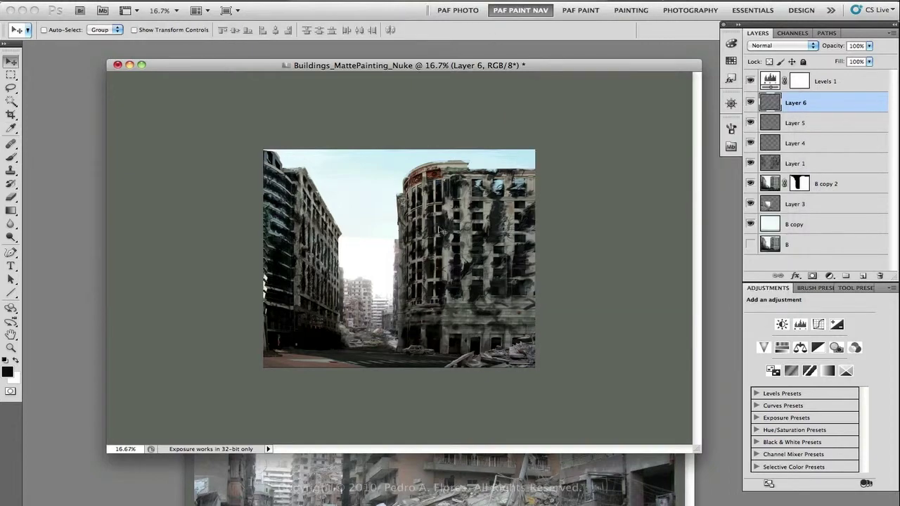
Close the Beirut.jpg reference and open Dahieh_Al_Janubiya-25.jpg from the __Destroyed buildings folder
{"action": "key", "text": "ctrl+Tab"}
{"action": "left_click_drag", "start_coordinate": [195, 132], "coordinate": [125, 386]}
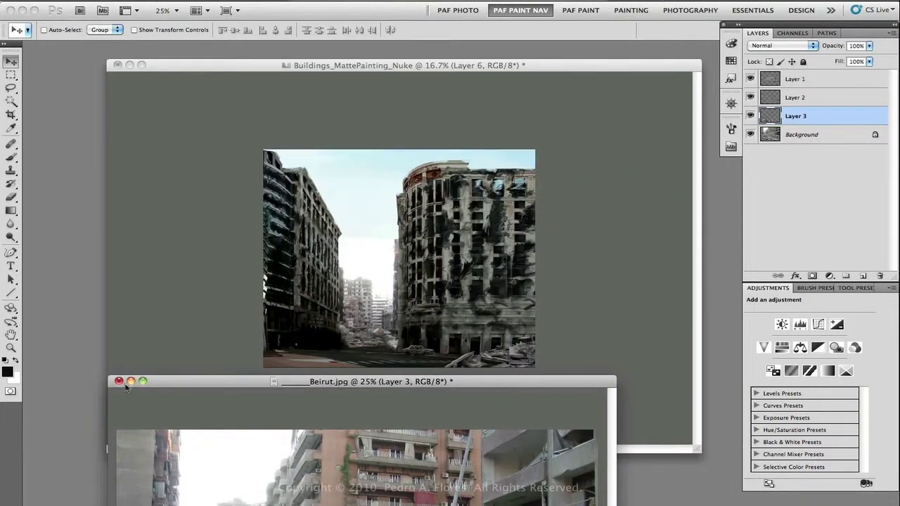
{"action": "left_click", "coordinate": [119, 381]}
{"action": "left_click", "coordinate": [731, 146]}
{"action": "scroll", "coordinate": [713, 309], "scroll_direction": "down", "scroll_amount": 4}
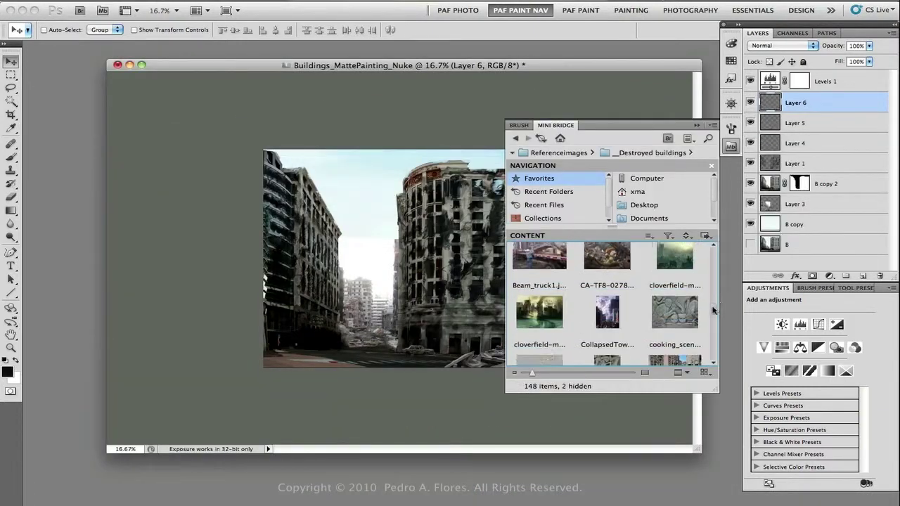
{"action": "scroll", "coordinate": [713, 309], "scroll_direction": "down", "scroll_amount": 2}
{"action": "double_click", "coordinate": [674, 296]}
Copy the rubble ground from Dahieh_Al_Janubiya-25.jpg into the painting and squash it to 49.13% height over the foreground street
{"action": "key", "text": "l"}
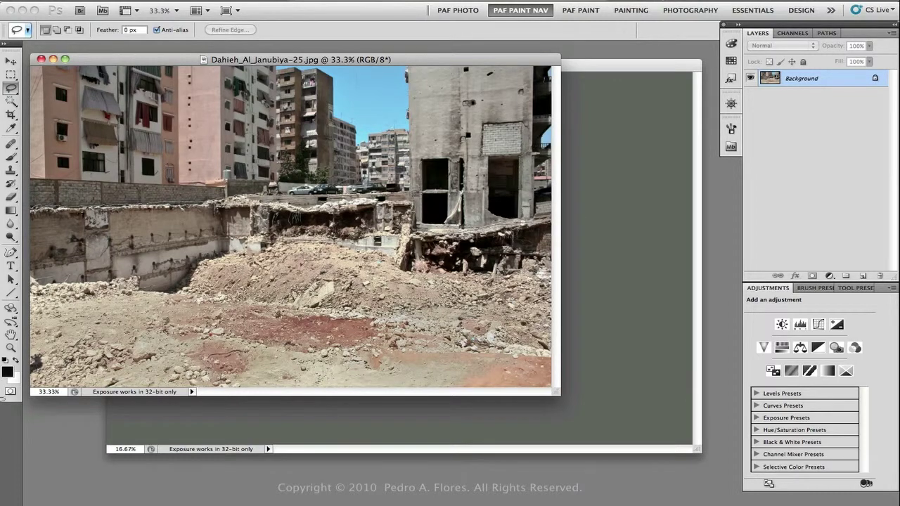
{"action": "key", "text": "ctrl+j"}
{"action": "left_click_drag", "start_coordinate": [282, 211], "coordinate": [321, 367]}
{"action": "key", "text": "ctrl+t"}
{"action": "left_click_drag", "start_coordinate": [334, 430], "coordinate": [335, 394]}
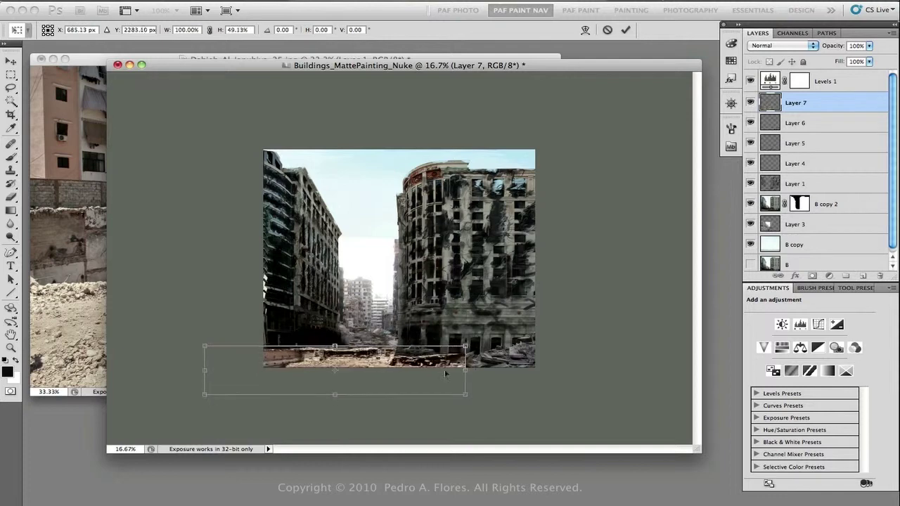
Adjust the upper corner of the transformed rubble ground, apply the transformation, and move Layer 7 below Layer 6
{"action": "right_click", "coordinate": [356, 370]}
{"action": "left_click", "coordinate": [387, 418]}
{"action": "mouse_move", "coordinate": [464, 346]}
{"action": "left_mouse_down"}
{"action": "mouse_move", "coordinate": [467, 366]}
{"action": "mouse_move", "coordinate": [466, 351]}
{"action": "left_mouse_up"}
{"action": "key", "text": "Return"}
{"action": "left_click_drag", "start_coordinate": [821, 106], "coordinate": [821, 125]}
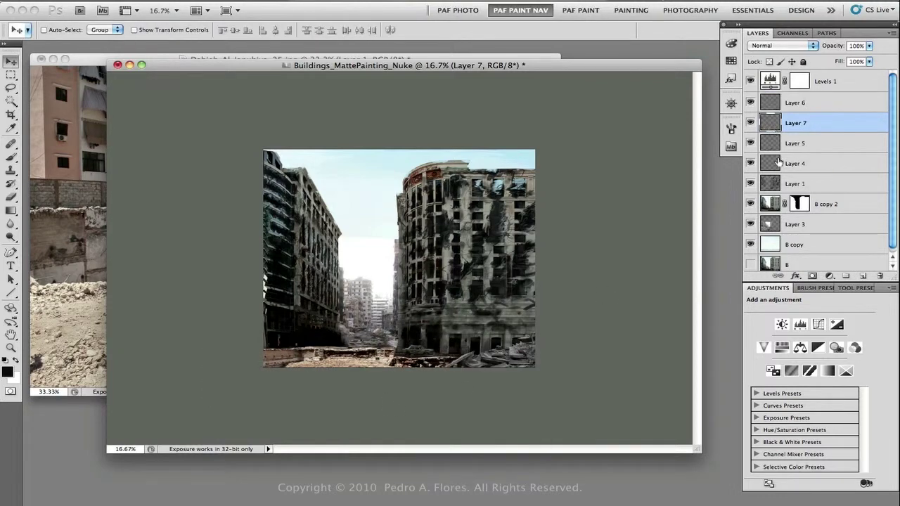
Darken the rubble ground on Layer 7 with Levels, lowering the Red channel's midtones and the RGB output white
{"action": "key", "text": "ctrl+l"}
{"action": "key", "text": "alt+3"}
{"action": "left_click_drag", "start_coordinate": [622, 220], "coordinate": [628, 222]}
{"action": "key", "text": "alt+5"}
{"action": "key", "text": "alt+2"}
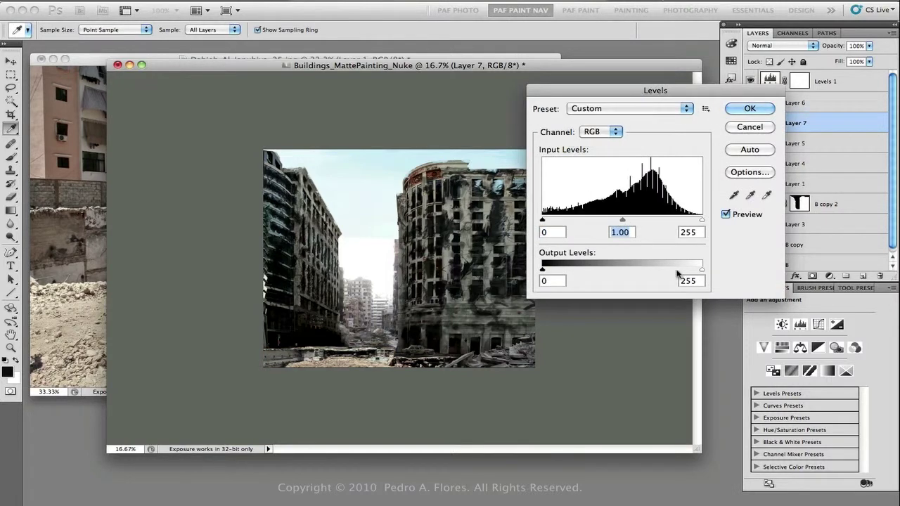
{"action": "left_click_drag", "start_coordinate": [701, 269], "coordinate": [644, 269]}
{"action": "mouse_move", "coordinate": [622, 220]}
{"action": "left_mouse_down"}
{"action": "mouse_move", "coordinate": [634, 221]}
{"action": "mouse_move", "coordinate": [620, 222]}
{"action": "left_mouse_up"}
{"action": "key", "text": "alt+4"}
{"action": "key", "text": "Return"}
Darken Layer 7's highlights with an RGB curve, lowering the white end and shaping the upper curve near input 190, output 147
{"action": "key", "text": "ctrl+m"}
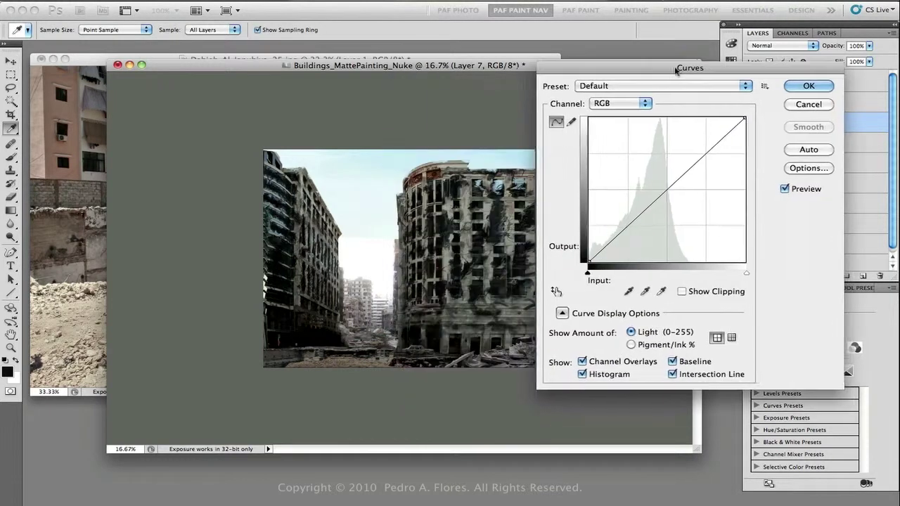
{"action": "left_click_drag", "start_coordinate": [749, 117], "coordinate": [748, 149]}
{"action": "left_click", "coordinate": [708, 178]}
{"action": "left_click_drag", "start_coordinate": [708, 178], "coordinate": [707, 177]}
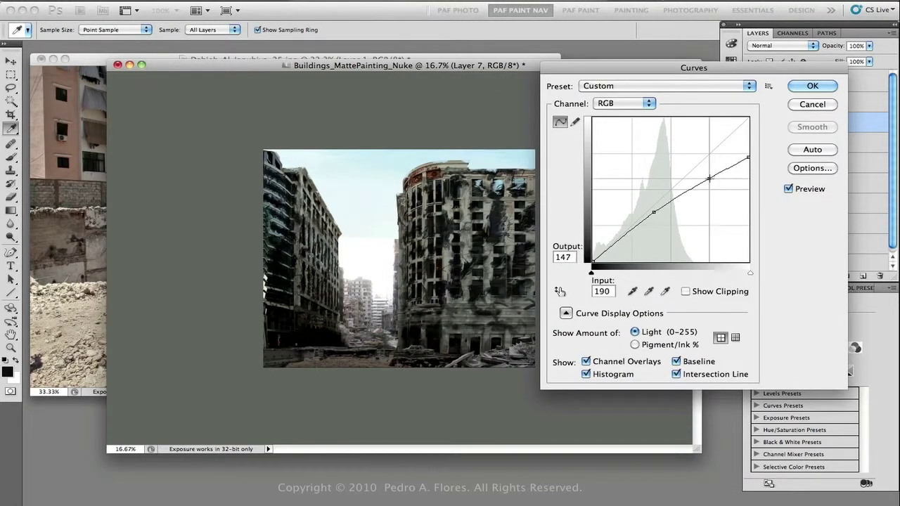
{"action": "key", "text": "Return"}
Add a layer mask to Layer 7 and set the brush opacity to 20%
{"action": "key", "text": "ctrl+backslash"}
{"action": "key", "text": "b"}
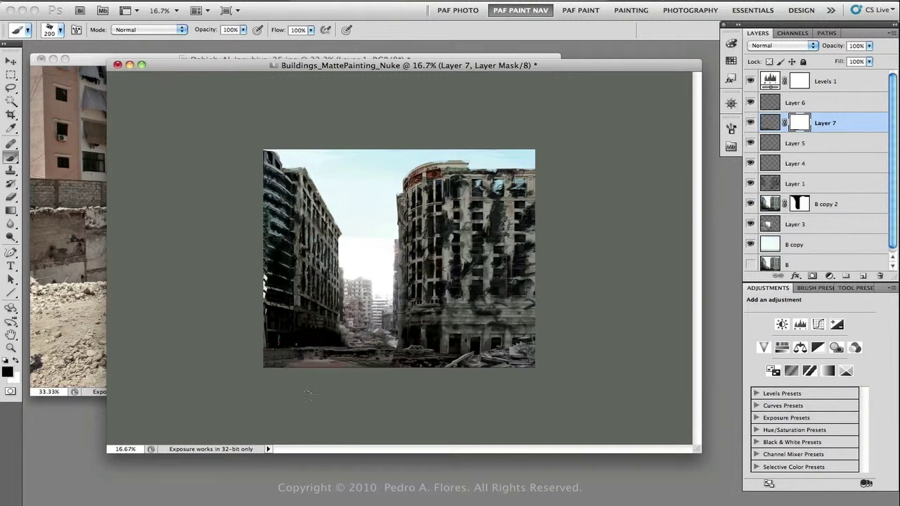
{"action": "key", "text": "2"}
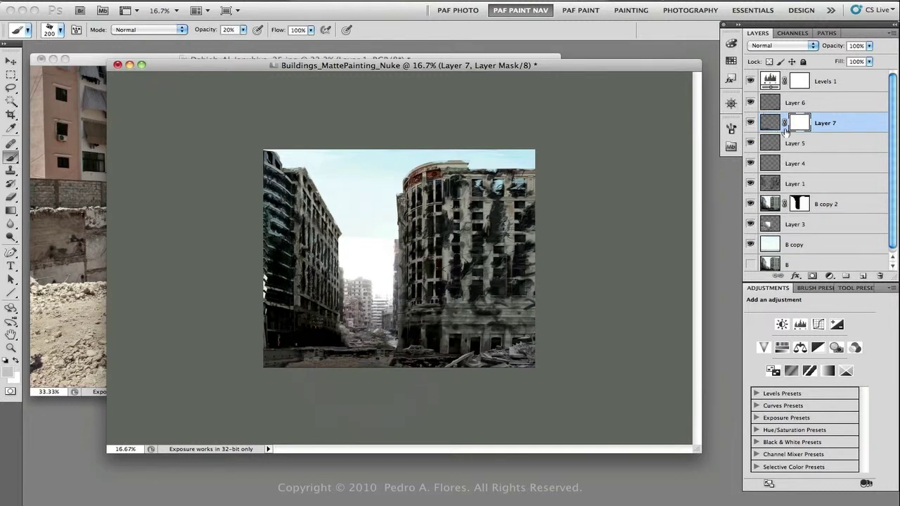
Add a new layer with Levels 1 hidden, move it directly above Layer 6, and show Levels 1 again
{"action": "key", "text": "ctrl+shift+alt+n"}
{"action": "left_click", "coordinate": [750, 81]}
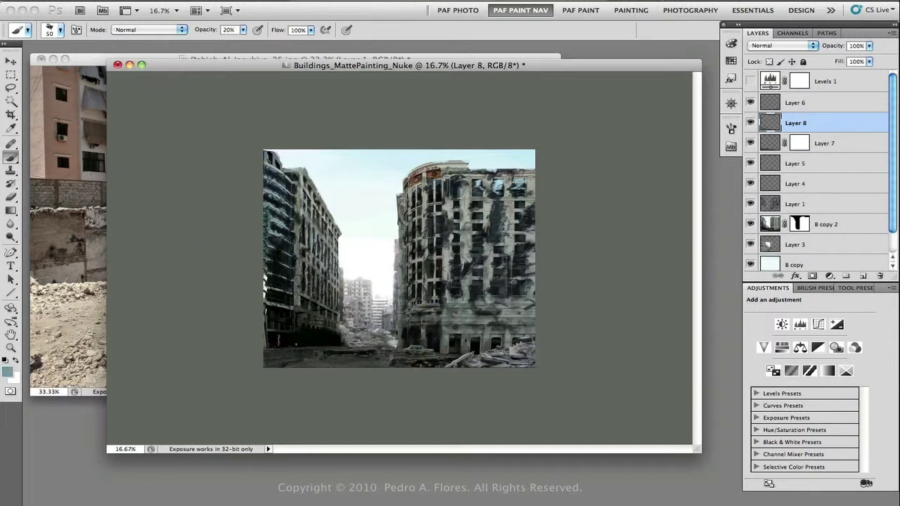
{"action": "key", "text": "super+bracketright"}
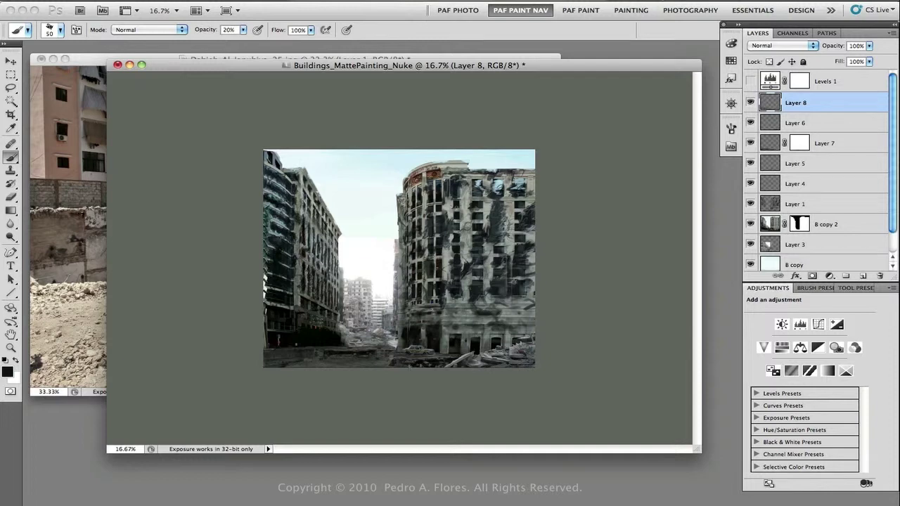
{"action": "left_click", "coordinate": [746, 81]}
Close the Dahieh_Al_Janubiya-25.jpg reference photo and return to the painting
{"action": "left_click", "coordinate": [87, 62]}
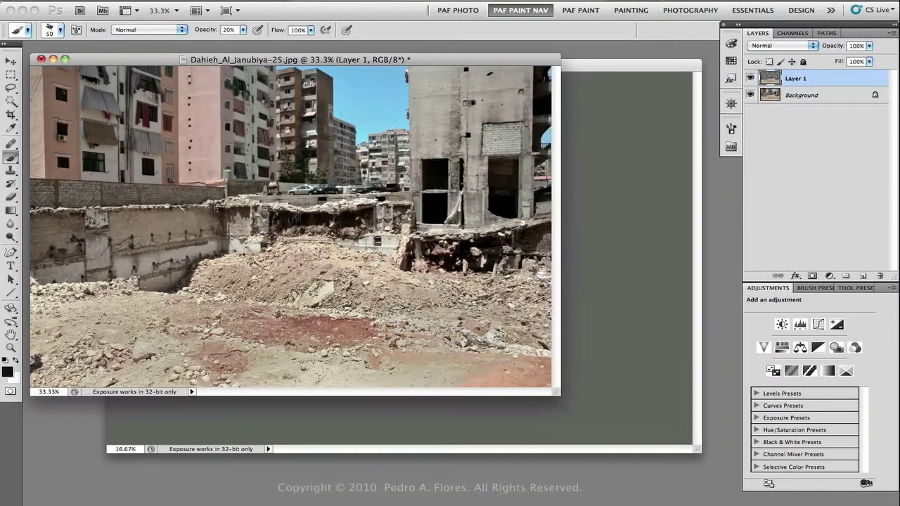
{"action": "left_click", "coordinate": [408, 64]}
{"action": "left_click", "coordinate": [795, 204]}
{"action": "key", "text": "super+l"}
{"action": "left_click_drag", "start_coordinate": [625, 220], "coordinate": [629, 223]}
{"action": "key", "text": "Escape"}
Adjust Layer 1 with Levels, compare the painting with Levels 1 on and off, and sample the pale sky colour
{"action": "left_click", "coordinate": [747, 82]}
{"action": "key", "text": "super+l"}
{"action": "left_click", "coordinate": [735, 107]}
{"action": "key", "text": "b"}
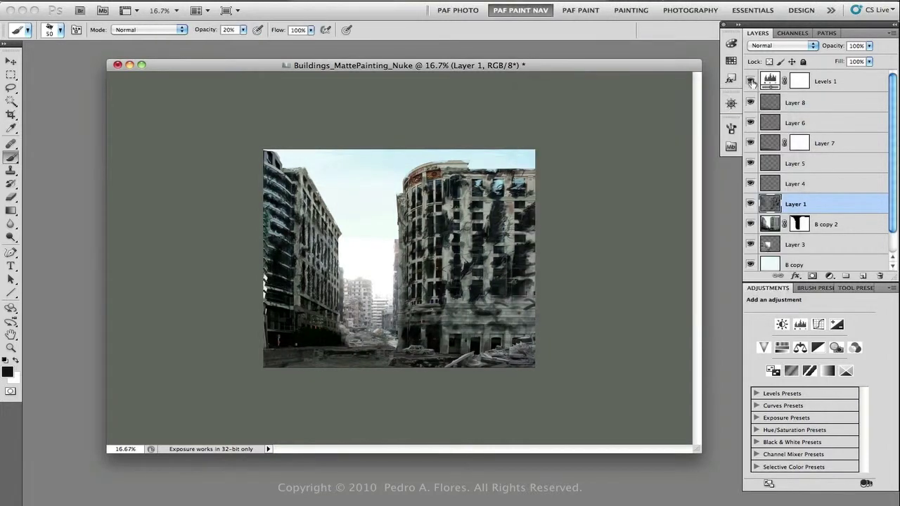
{"action": "left_click", "coordinate": [750, 81]}
{"action": "left_click", "coordinate": [503, 158], "text": "alt"}
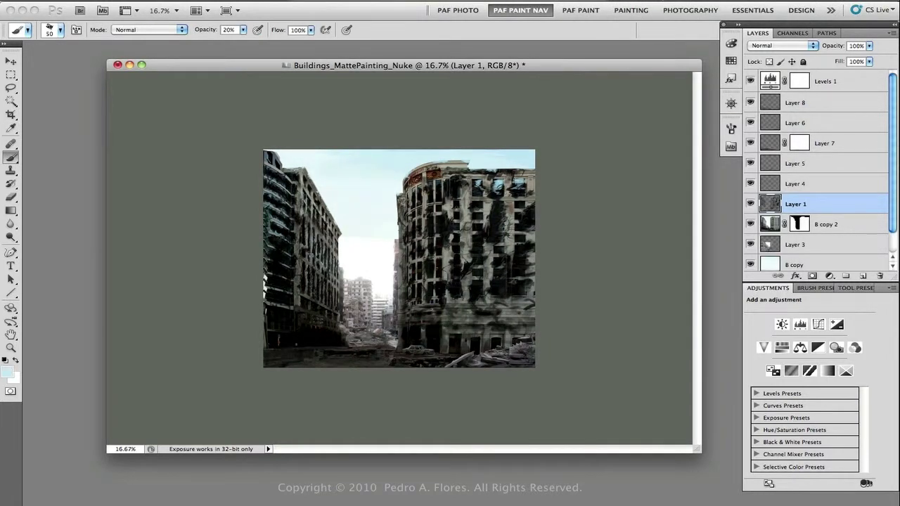
Group the layers from Layer 8 down to Layer 1 and name the group Details
{"action": "left_click", "coordinate": [801, 102]}
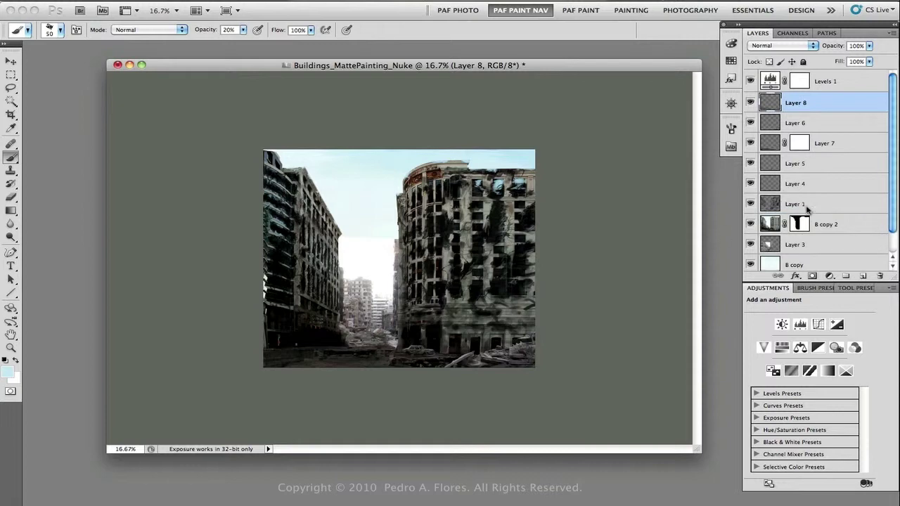
{"action": "left_click", "coordinate": [807, 204], "text": "shift"}
{"action": "key", "text": "ctrl+g"}
{"action": "double_click", "coordinate": [794, 99]}
{"action": "type", "text": "Details"}
{"action": "key", "text": "Return"}
Rename Layer 3 as BGBuild and soften its hard sky edge with the Eraser at 50% opacity
{"action": "double_click", "coordinate": [796, 136]}
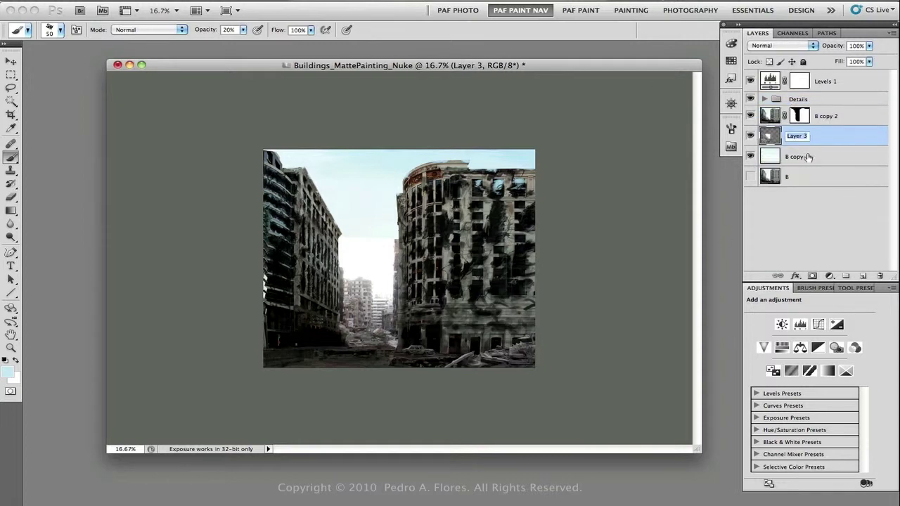
{"action": "type", "text": "BGBuild"}
{"action": "key", "text": "Return"}
{"action": "key", "text": "e"}
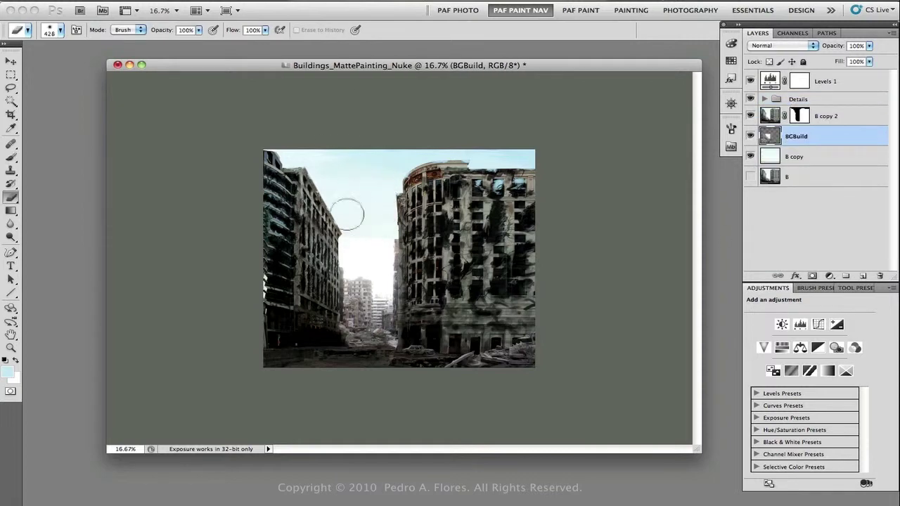
Brighten the midtones of the sky layer B copy with Levels
{"action": "key", "text": "alt+bracketleft"}
{"action": "key", "text": "ctrl+l"}
{"action": "left_click_drag", "start_coordinate": [621, 220], "coordinate": [589, 222]}
{"action": "key", "text": "Return"}
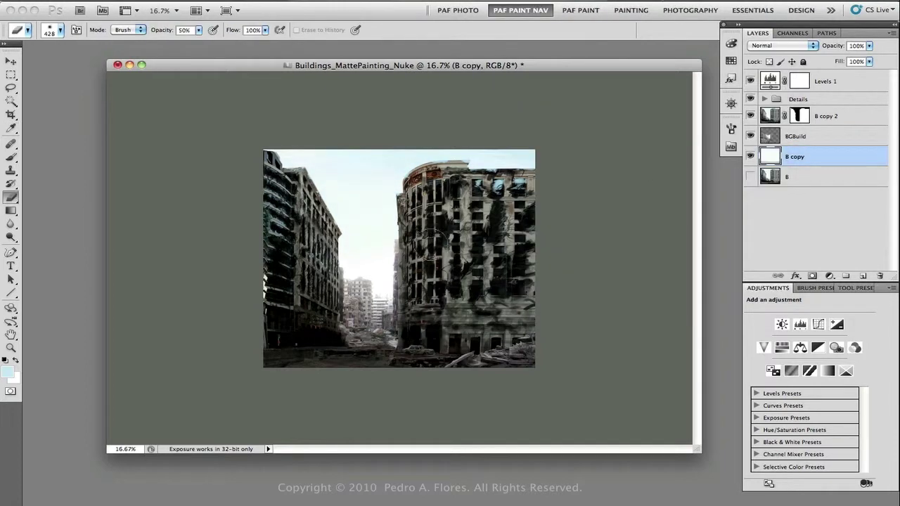
Select the sky between and above the buildings with the Magic Wand, sampling all layers at tolerance 32
{"action": "left_click", "coordinate": [465, 157], "text": "ctrl"}
{"action": "key", "text": "w"}
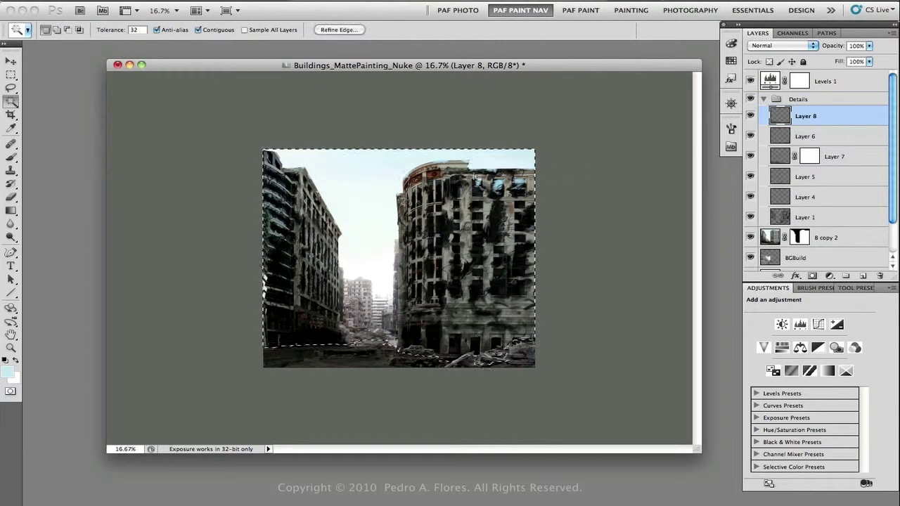
{"action": "left_click", "coordinate": [465, 161], "text": "shift"}
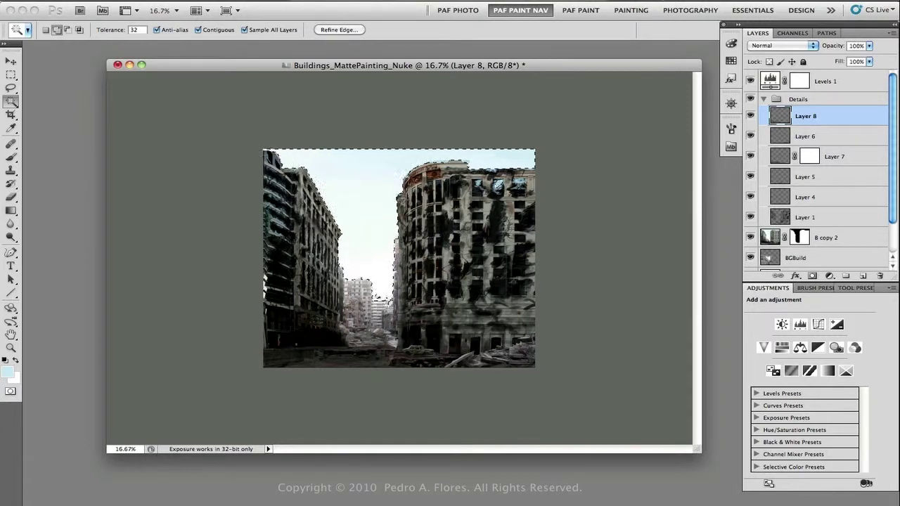
Move Layer 1 out of the Details group, and try masking it with the sky selection before undoing the mask
{"action": "left_click", "coordinate": [805, 217]}
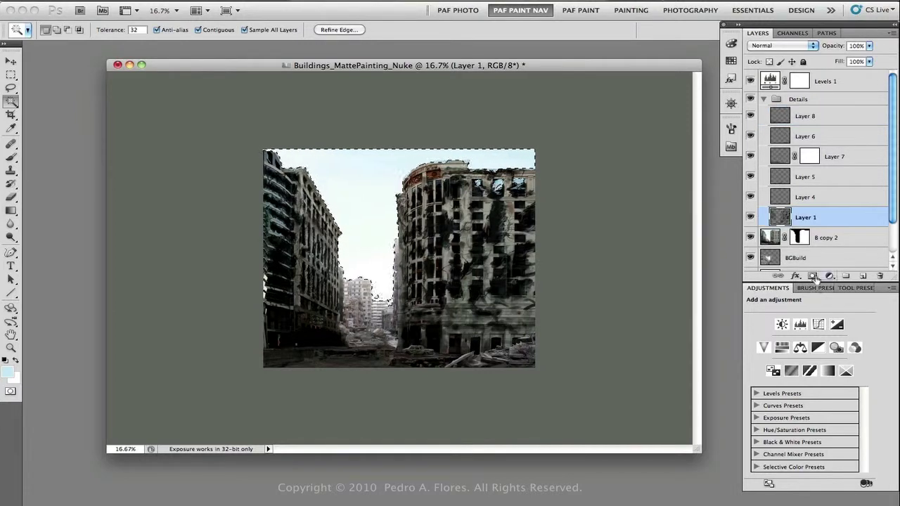
{"action": "left_click", "coordinate": [812, 275]}
{"action": "key", "text": "ctrl+z"}
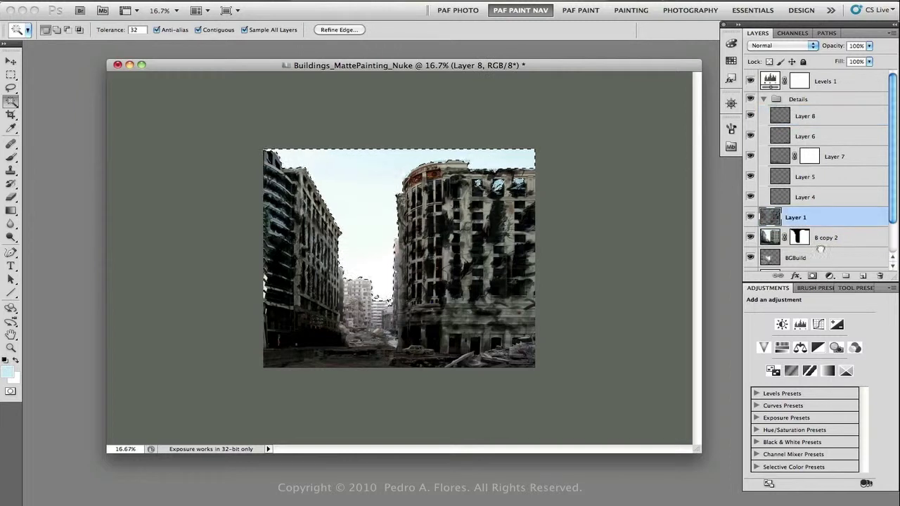
{"action": "left_click", "coordinate": [812, 275]}
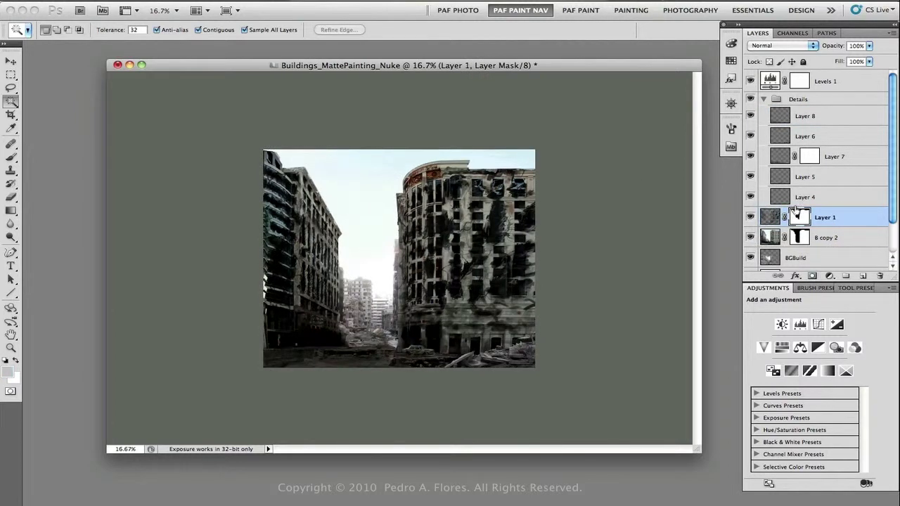
{"action": "key", "text": "ctrl+z"}
Brighten the selected sky area on Layer 1 with Levels midtones and a raised output black, and deselect it
{"action": "key", "text": "ctrl+l"}
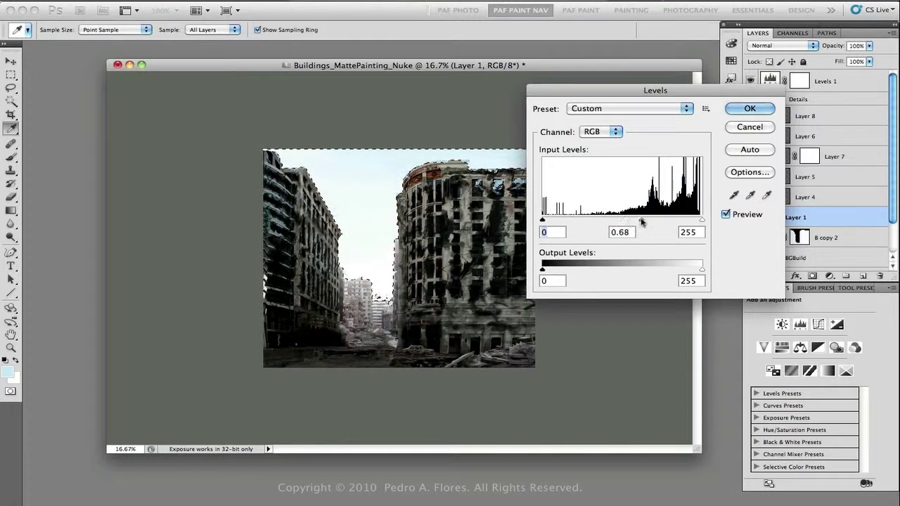
{"action": "left_click_drag", "start_coordinate": [632, 220], "coordinate": [572, 221]}
{"action": "mouse_move", "coordinate": [701, 270]}
{"action": "left_mouse_down"}
{"action": "mouse_move", "coordinate": [685, 271]}
{"action": "mouse_move", "coordinate": [702, 270]}
{"action": "left_mouse_up"}
{"action": "left_click_drag", "start_coordinate": [543, 270], "coordinate": [564, 270]}
{"action": "key", "text": "Return"}
{"action": "key", "text": "super+d"}
Add a new layer above Layer 1 and paint grey-blue strokes down the round building's facade with a size 90 brush
{"action": "key", "text": "e"}
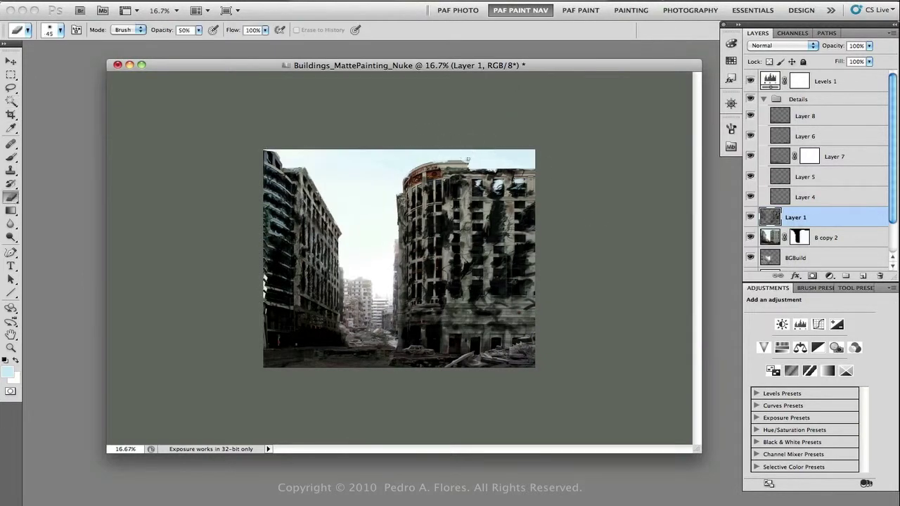
{"action": "key", "text": "b"}
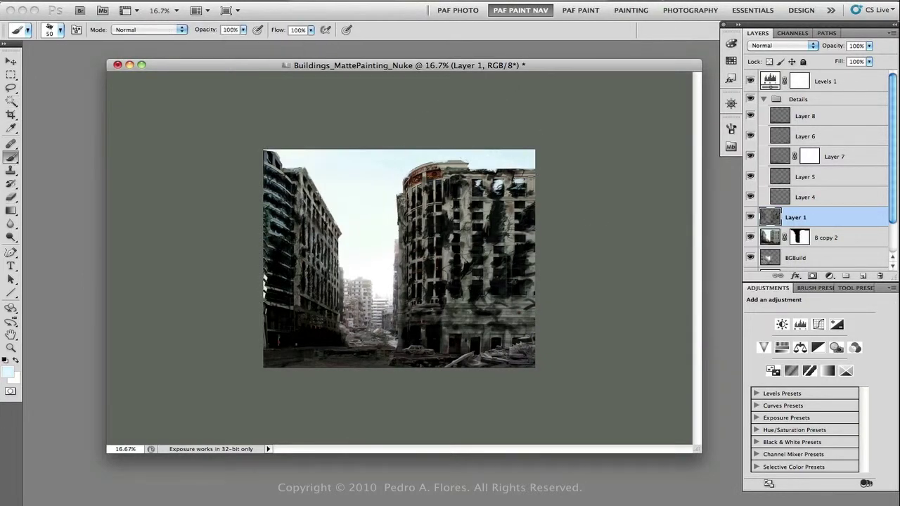
{"action": "left_click", "coordinate": [863, 276]}
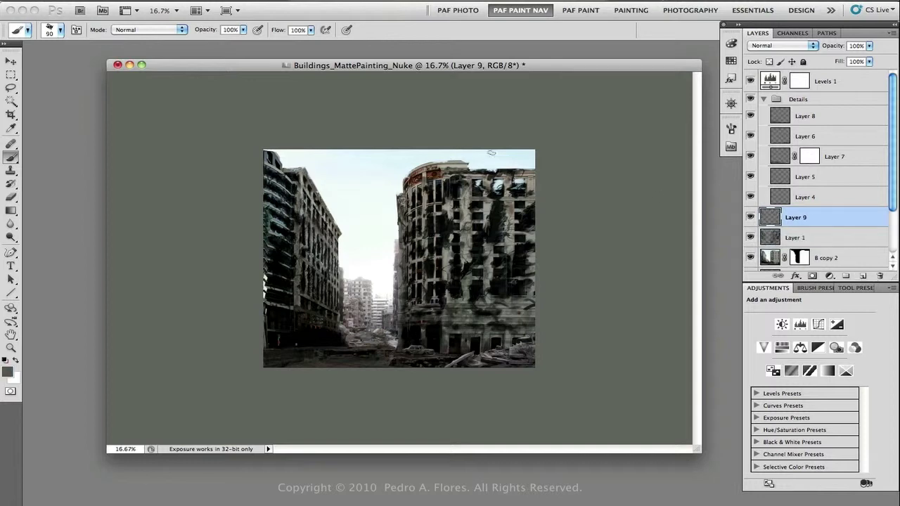
{"action": "left_click", "coordinate": [491, 153], "text": "alt"}
{"action": "left_click", "coordinate": [468, 249]}
{"action": "key", "text": "Return"}
{"action": "mouse_move", "coordinate": [450, 179]}
{"action": "left_mouse_down"}
{"action": "mouse_move", "coordinate": [461, 298]}
{"action": "mouse_move", "coordinate": [522, 183]}
{"action": "mouse_move", "coordinate": [520, 310]}
{"action": "left_mouse_up"}
{"action": "mouse_move", "coordinate": [526, 172]}
{"action": "left_mouse_down"}
{"action": "mouse_move", "coordinate": [451, 183]}
{"action": "mouse_move", "coordinate": [428, 221]}
{"action": "mouse_move", "coordinate": [429, 277]}
{"action": "mouse_move", "coordinate": [503, 307]}
{"action": "left_mouse_up"}
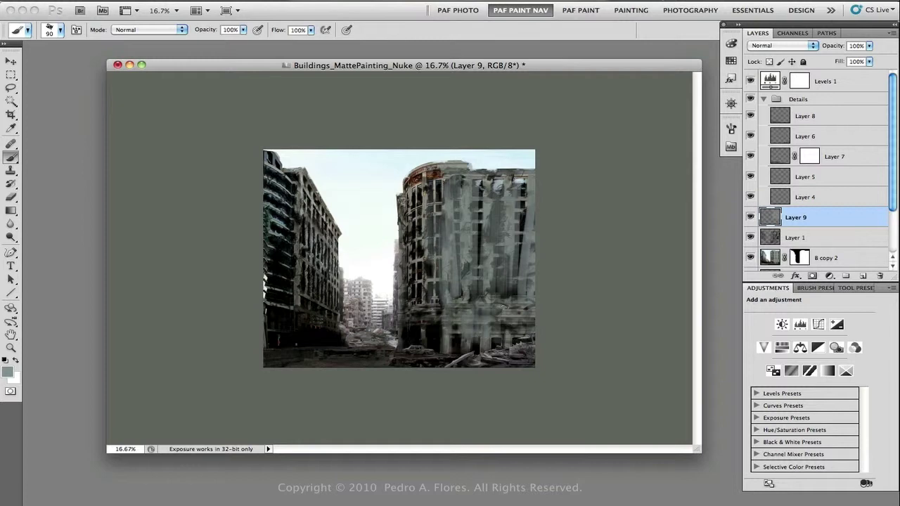
Set Layer 9's blend mode to Multiply and paint more shading across the lower facade of the round building
{"action": "left_click", "coordinate": [782, 44]}
{"action": "left_click", "coordinate": [766, 70]}
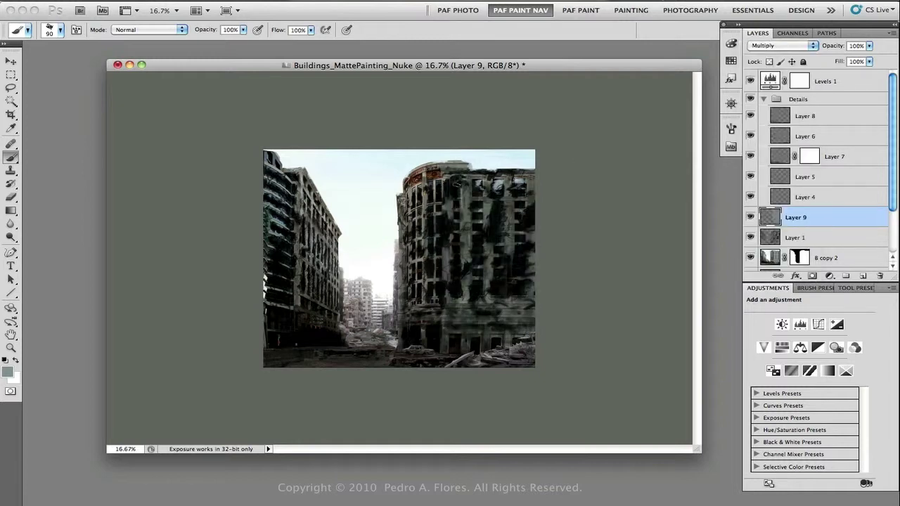
{"action": "left_click_drag", "start_coordinate": [520, 316], "coordinate": [457, 306]}
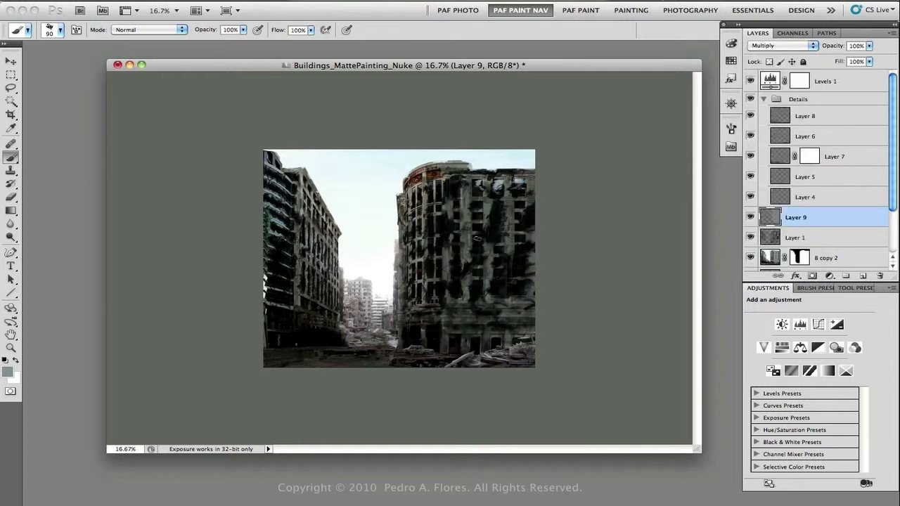
Try a lower opacity on Layer 9 and compare the painting with the layer shown and hidden
{"action": "left_click_drag", "start_coordinate": [869, 45], "coordinate": [841, 61]}
{"action": "left_click", "coordinate": [750, 217]}
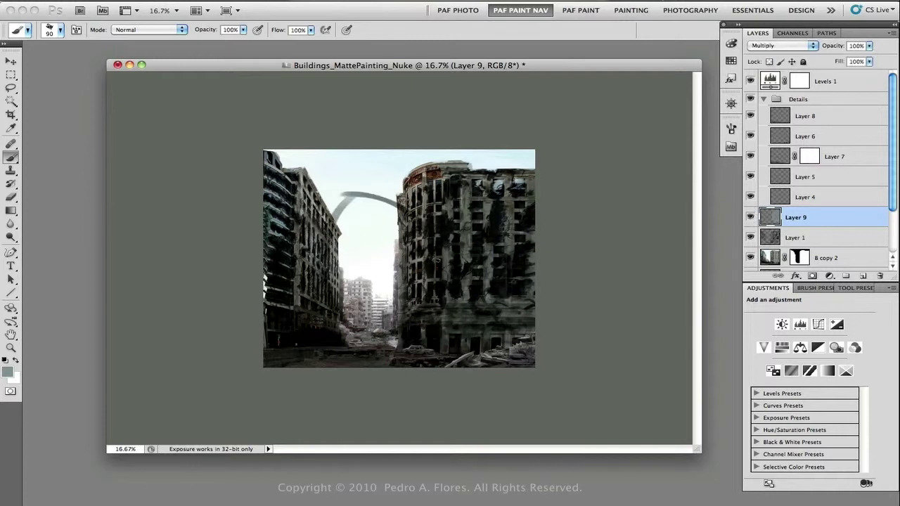
{"action": "key", "text": "e"}
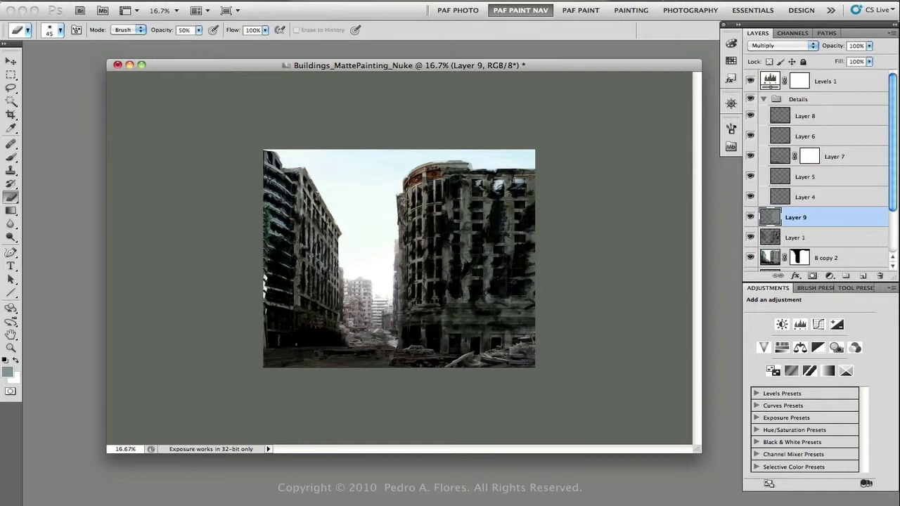
{"action": "key", "text": "b"}
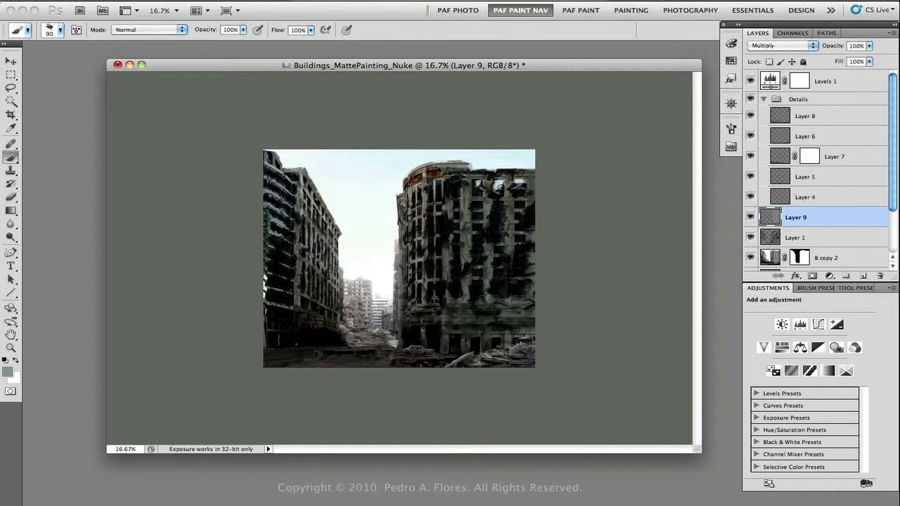
Select Layer 1 and compare the painting with Layer 9 hidden and shown
{"action": "left_click", "coordinate": [795, 237]}
{"action": "left_click", "coordinate": [750, 217]}
{"action": "left_click", "coordinate": [487, 173], "text": "alt"}
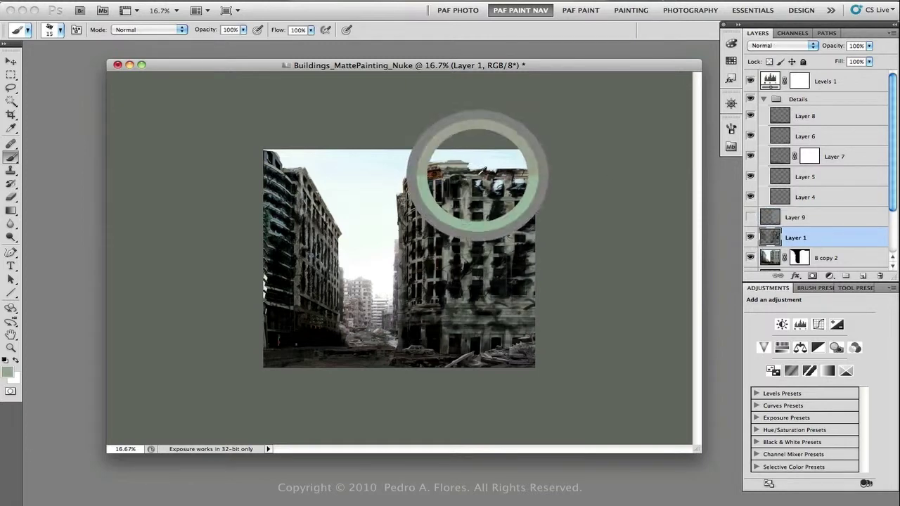
{"action": "key", "text": "bracketleft"}
{"action": "left_click", "coordinate": [750, 217]}
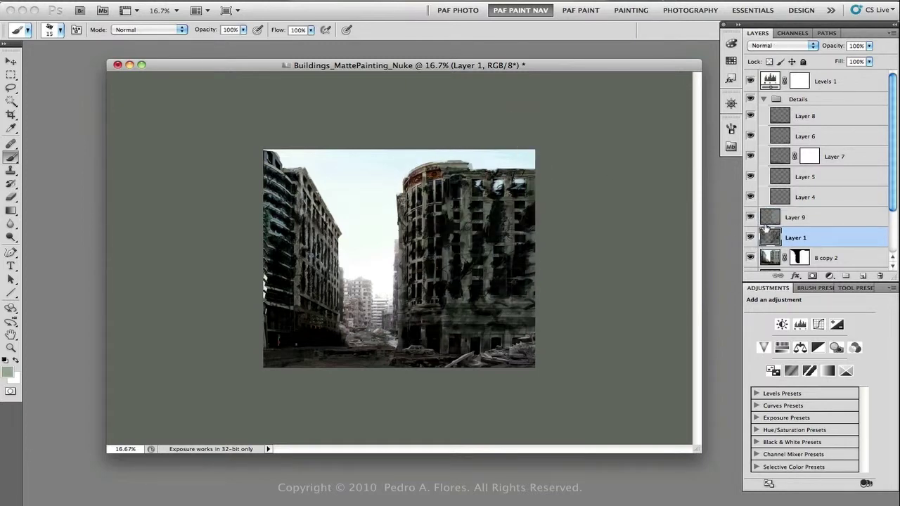
Open jungle_mountainside_big.JPG from the __Jungle reference folder
{"action": "left_click", "coordinate": [731, 146]}
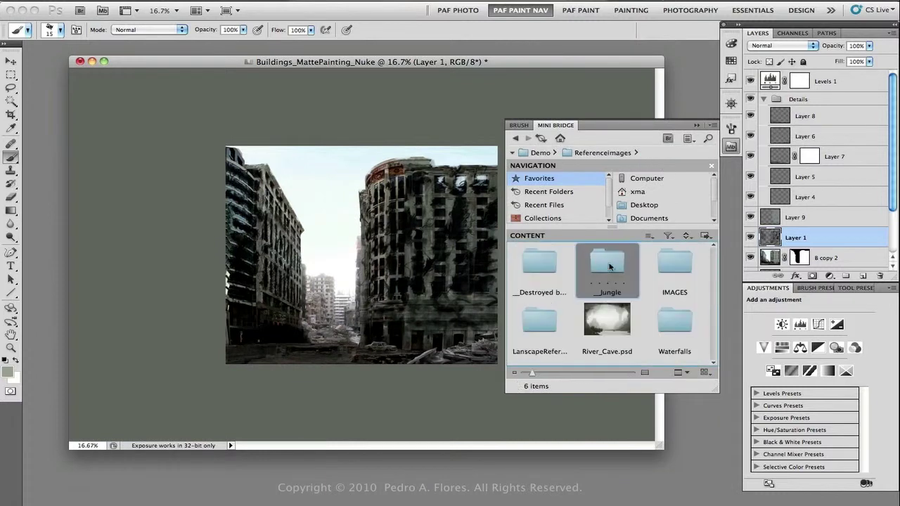
{"action": "double_click", "coordinate": [614, 259]}
{"action": "scroll", "coordinate": [696, 292], "scroll_direction": "down", "scroll_amount": 5}
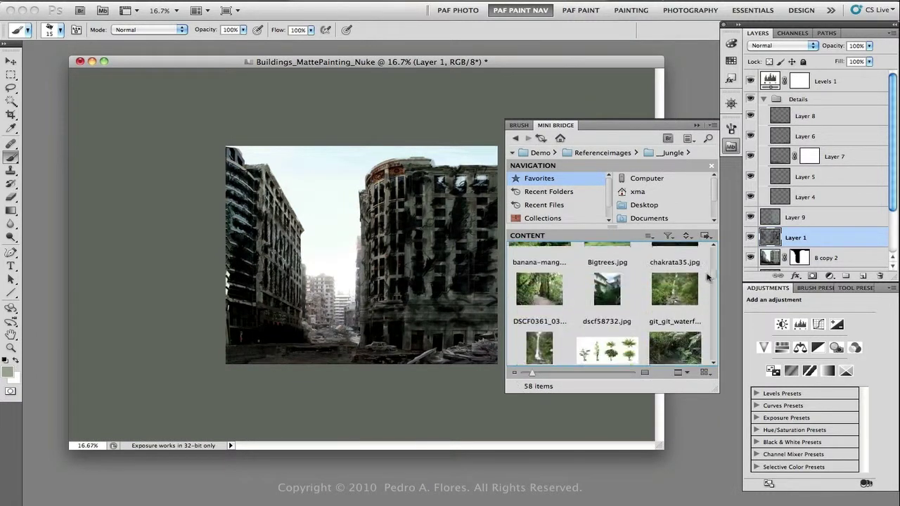
{"action": "scroll", "coordinate": [697, 292], "scroll_direction": "down", "scroll_amount": 10}
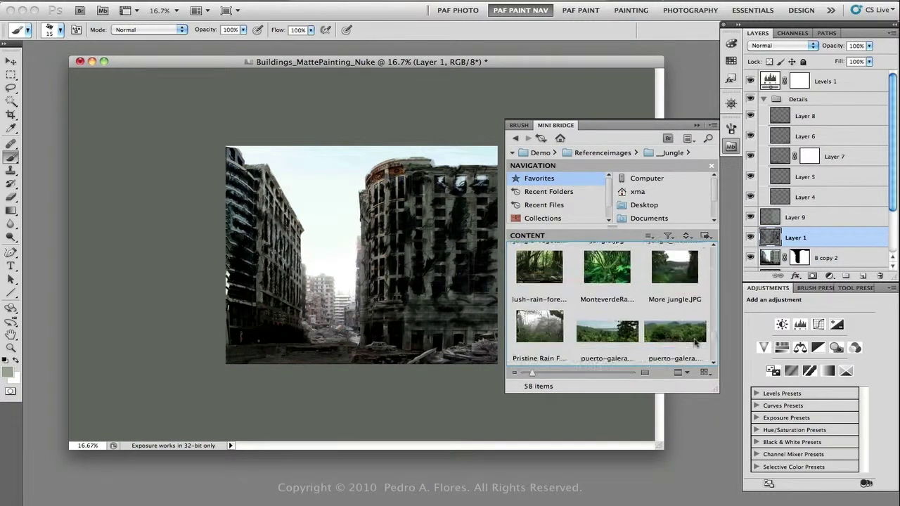
{"action": "scroll", "coordinate": [700, 344], "scroll_direction": "up", "scroll_amount": 5}
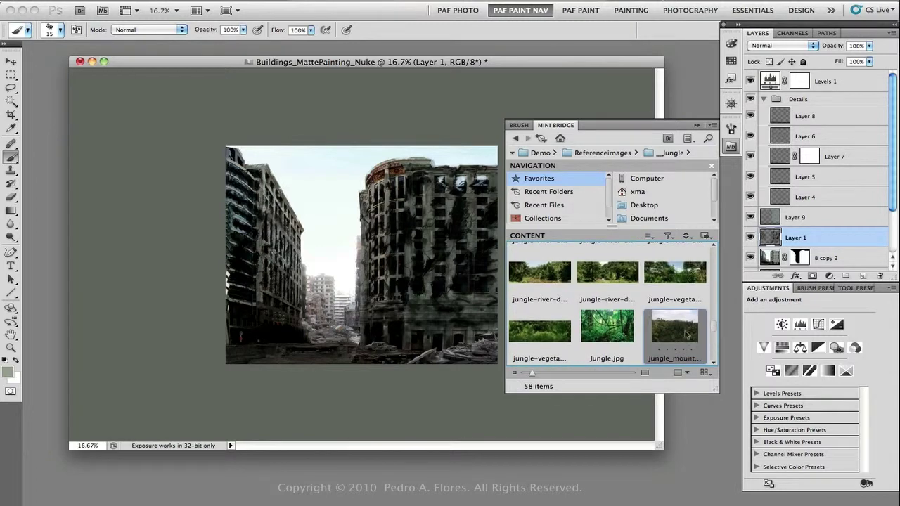
{"action": "double_click", "coordinate": [675, 327]}
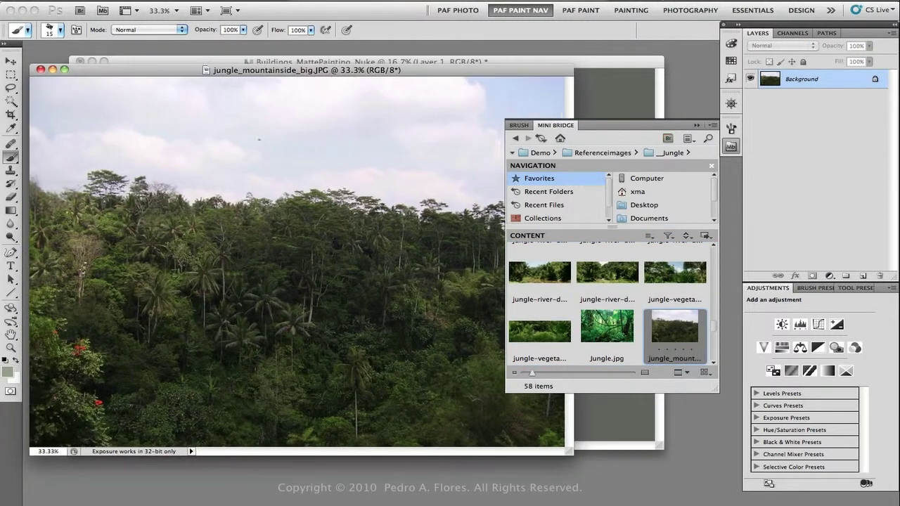
Lasso the forest in the jungle photo and copy it onto two new layers that cover the sky
{"action": "key", "text": "l"}
{"action": "mouse_move", "coordinate": [246, 267]}
{"action": "left_mouse_down"}
{"action": "mouse_move", "coordinate": [254, 288]}
{"action": "mouse_move", "coordinate": [254, 92]}
{"action": "mouse_move", "coordinate": [242, 149]}
{"action": "mouse_move", "coordinate": [309, 140]}
{"action": "mouse_move", "coordinate": [394, 237]}
{"action": "mouse_move", "coordinate": [548, 235]}
{"action": "left_mouse_up"}
{"action": "key", "text": "ctrl+j"}
{"action": "key", "text": "ctrl+j"}
Blend the edges of the copied forest layers with a size 90 eraser at 80% opacity, ending on Layer 1
{"action": "key", "text": "e"}
{"action": "key", "text": "bracketright"}
{"action": "key", "text": "bracketright"}
{"action": "key", "text": "bracketright"}
{"action": "key", "text": "bracketright"}
{"action": "key", "text": "bracketright"}
{"action": "key", "text": "8"}
{"action": "left_click", "coordinate": [805, 99]}
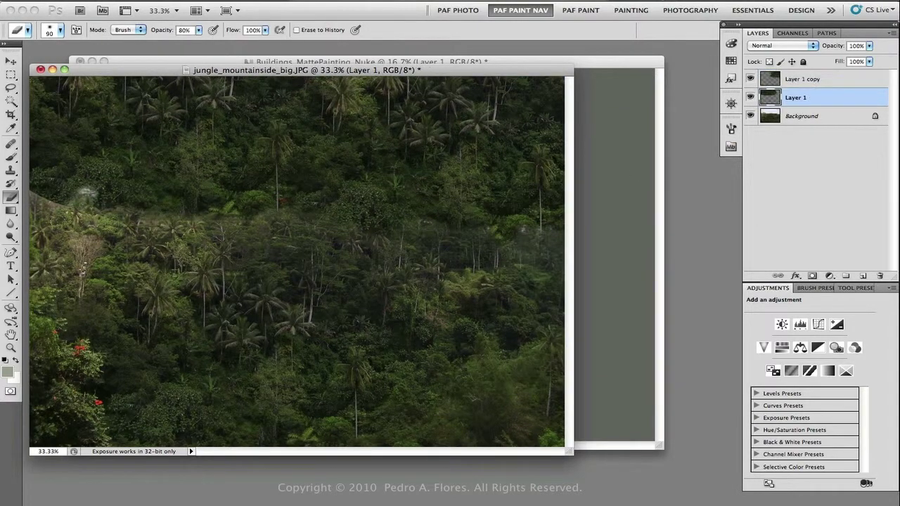
Clone foliage over the remaining forest seams on Layer 1 with the Clone Stamp sampling all layers
{"action": "key", "text": "s"}
{"action": "left_click", "coordinate": [418, 29]}
{"action": "left_click", "coordinate": [422, 48]}
{"action": "mouse_move", "coordinate": [51, 196]}
{"action": "left_mouse_down"}
{"action": "mouse_move", "coordinate": [140, 232]}
{"action": "mouse_move", "coordinate": [73, 242]}
{"action": "mouse_move", "coordinate": [185, 223]}
{"action": "mouse_move", "coordinate": [246, 228]}
{"action": "mouse_move", "coordinate": [244, 239]}
{"action": "mouse_move", "coordinate": [61, 223]}
{"action": "mouse_move", "coordinate": [43, 256]}
{"action": "left_mouse_up"}
{"action": "left_click_drag", "start_coordinate": [538, 242], "coordinate": [371, 243]}
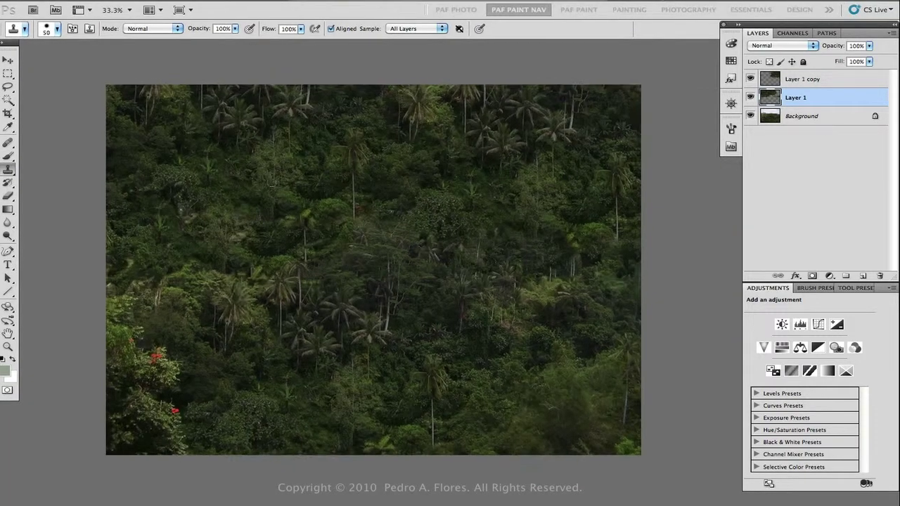
Merge all the jungle layers into a single Background layer
{"action": "key", "text": "c"}
{"action": "key", "text": "alt+bracketright"}
{"action": "key", "text": "ctrl+shift+e"}
Offset the jungle image 1344 pixels horizontally and 867 pixels vertically with wrapped edges
{"action": "mouse_move", "coordinate": [419, 243]}
{"action": "left_click", "coordinate": [412, 284]}
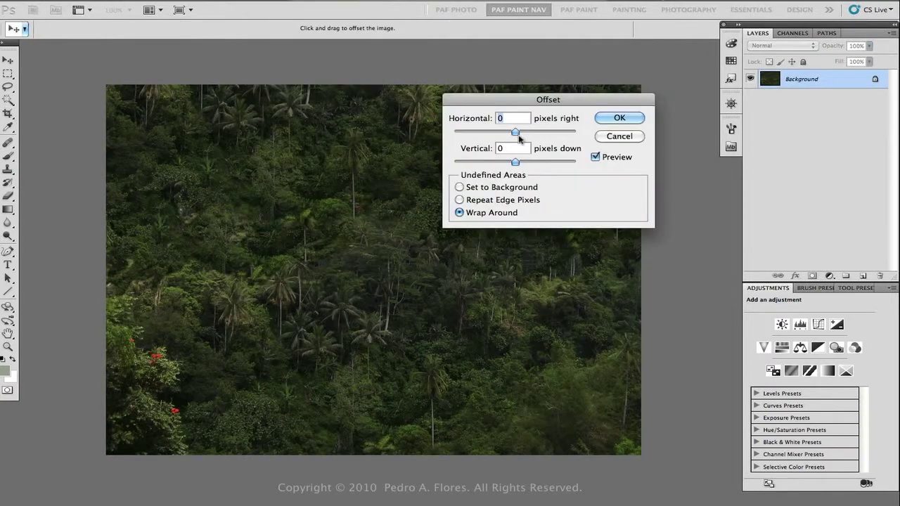
{"action": "type", "text": "1344"}
{"action": "key", "text": "Tab"}
{"action": "type", "text": "867"}
{"action": "key", "text": "Return"}
Clone foliage over the wrapped seams running across the jungle image
{"action": "key", "text": "s"}
{"action": "mouse_move", "coordinate": [445, 208]}
{"action": "left_mouse_down"}
{"action": "mouse_move", "coordinate": [402, 125]}
{"action": "mouse_move", "coordinate": [373, 98]}
{"action": "left_mouse_up"}
{"action": "left_click_drag", "start_coordinate": [389, 158], "coordinate": [390, 440]}
{"action": "left_click_drag", "start_coordinate": [256, 205], "coordinate": [133, 211]}
{"action": "mouse_move", "coordinate": [295, 193]}
{"action": "left_mouse_down"}
{"action": "mouse_move", "coordinate": [318, 193]}
{"action": "mouse_move", "coordinate": [271, 192]}
{"action": "left_mouse_up"}
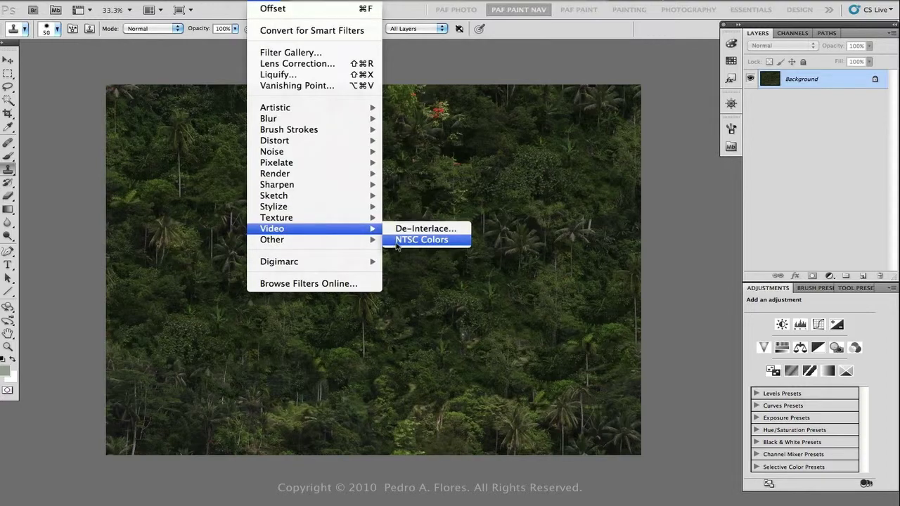
Apply the Offset filter to the jungle image again and clone over the leftover seam below the centre
{"action": "left_click", "coordinate": [421, 288]}
{"action": "key", "text": "Return"}
{"action": "left_click_drag", "start_coordinate": [403, 267], "coordinate": [386, 359]}
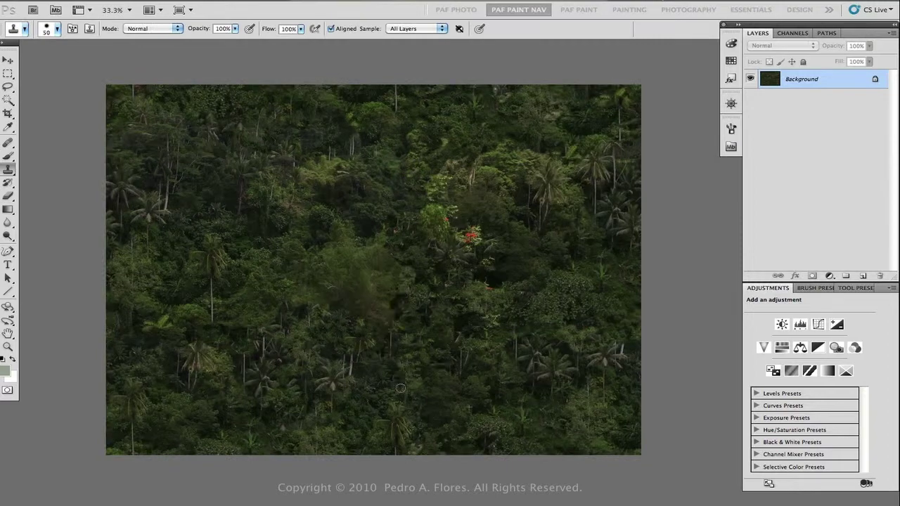
Define the jungle image as a pattern named jungle_mountainside_big.JPG and restore the standard window view
{"action": "left_click", "coordinate": [170, 307]}
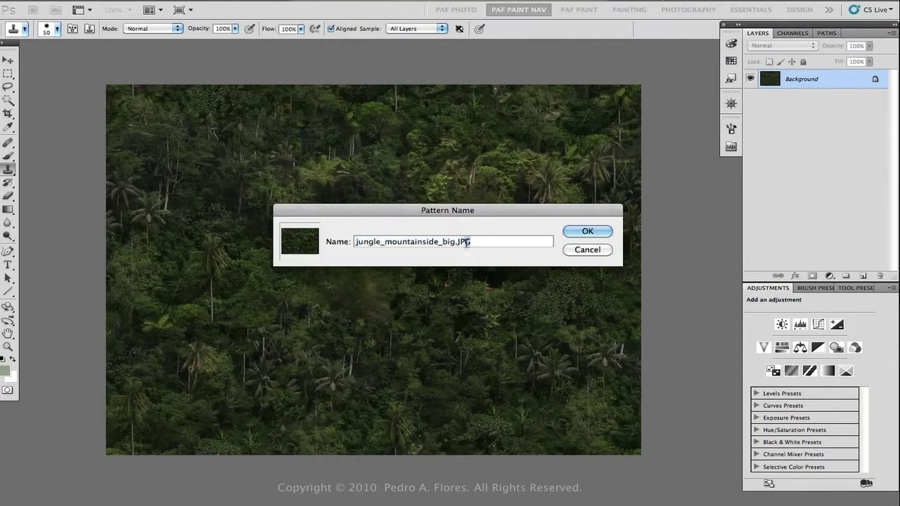
{"action": "key", "text": "Return"}
{"action": "key", "text": "f"}
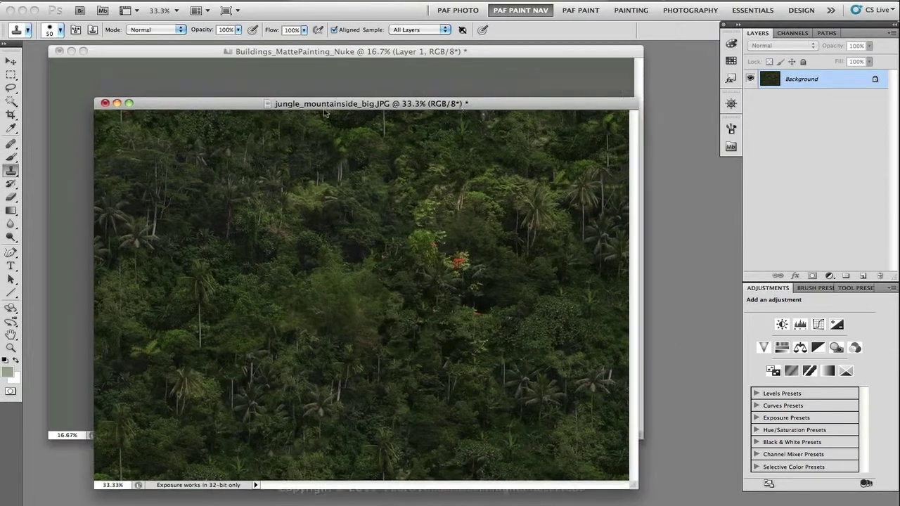
In the buildings painting, move Layer 9 and Layer 1 into the Details group and rename them Shadow and DestructionDet
{"action": "key", "text": "ctrl+Tab"}
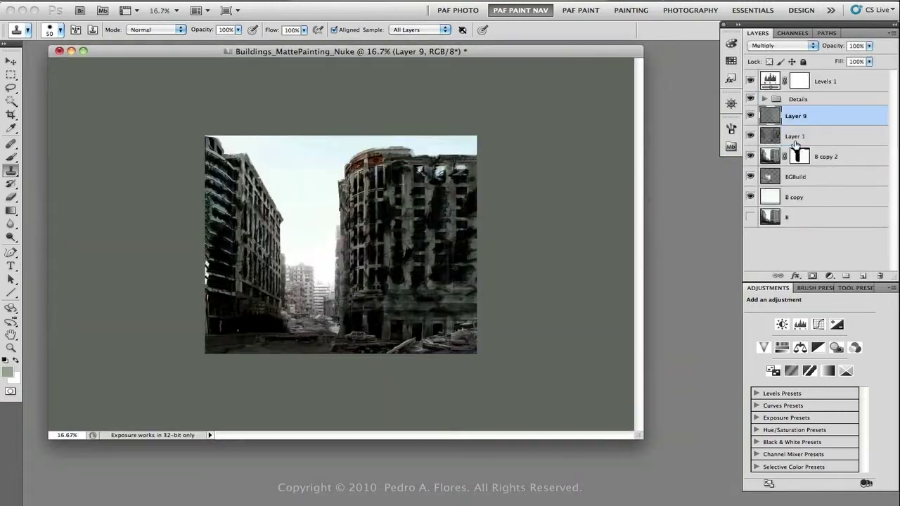
{"action": "double_click", "coordinate": [809, 238]}
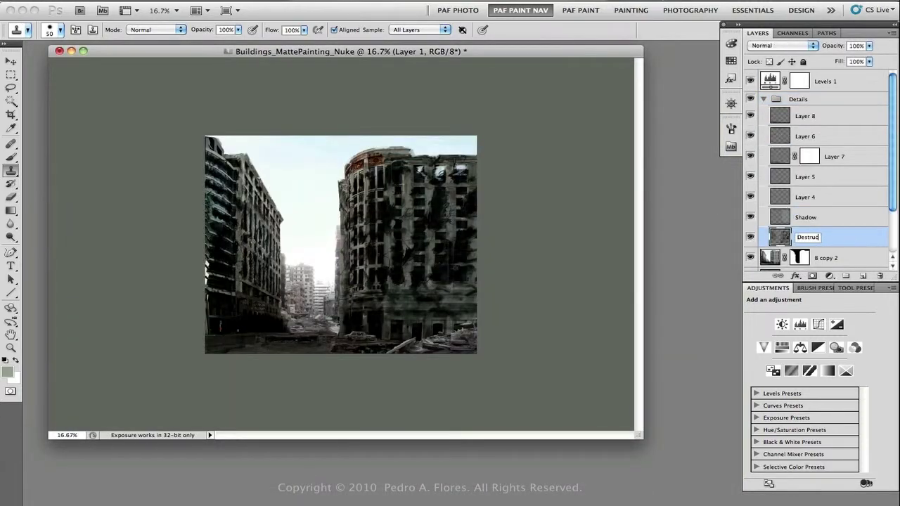
{"action": "type", "text": "DestructionDet"}
{"action": "key", "text": "Return"}
{"action": "left_click", "coordinate": [788, 162]}
{"action": "key", "text": "ctrl+l"}
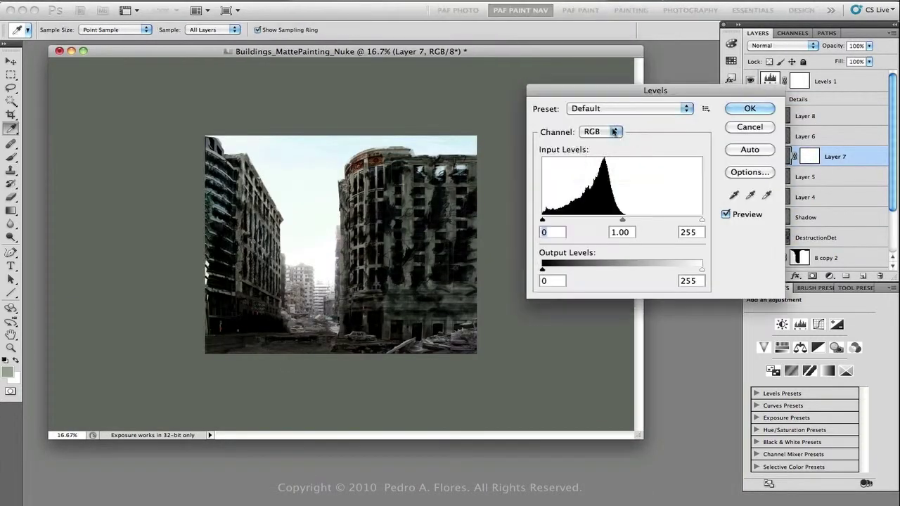
{"action": "key", "text": "ctrl+3"}
{"action": "left_click_drag", "start_coordinate": [619, 221], "coordinate": [625, 221]}
{"action": "key", "text": "Escape"}
{"action": "key", "text": "ctrl+u"}
{"action": "key", "text": "Escape"}
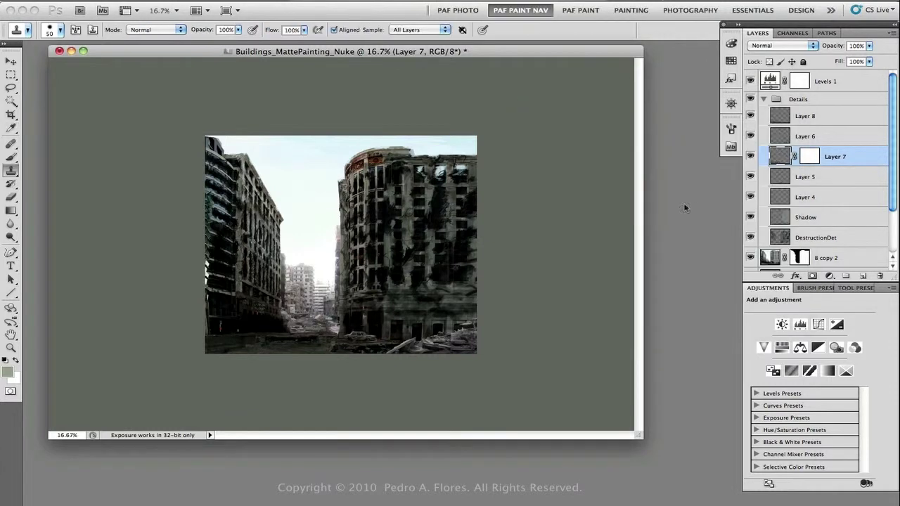
Collapse the Details group and add a new layer above it with the jungle pattern as a Pattern Overlay
{"action": "left_click", "coordinate": [763, 99]}
{"action": "key", "text": "ctrl+shift+alt+n"}
{"action": "key", "text": "Return"}
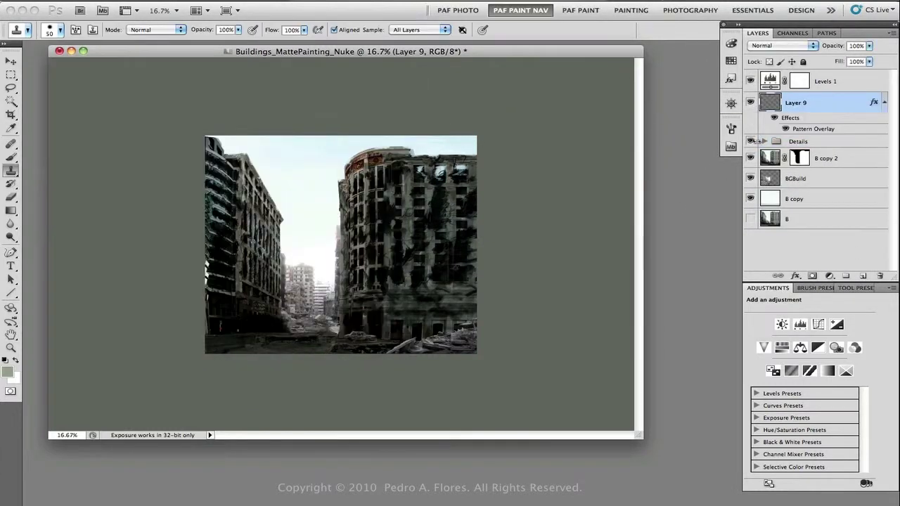
Hide the Levels 1 adjustment and set Layer 9's Pattern Overlay scale to 63%
{"action": "left_click", "coordinate": [750, 81]}
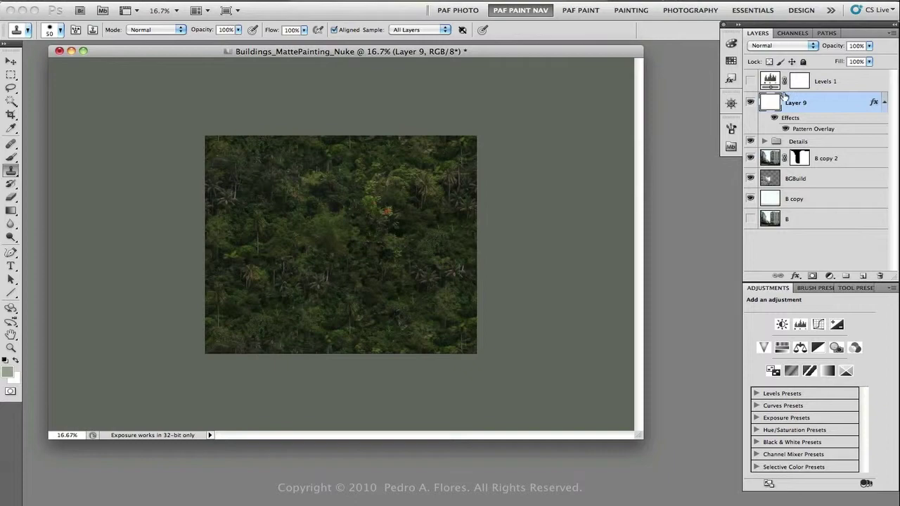
{"action": "double_click", "coordinate": [869, 104]}
{"action": "left_click_drag", "start_coordinate": [738, 305], "coordinate": [712, 303]}
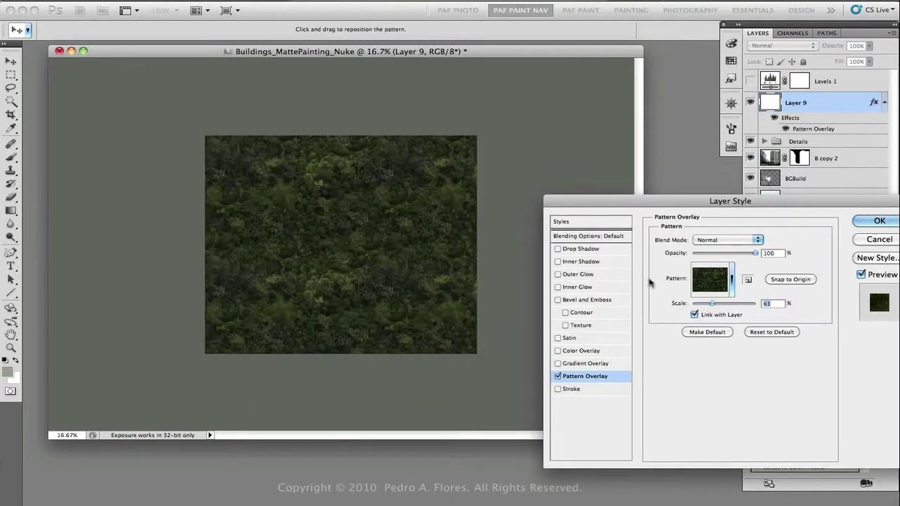
{"action": "left_click", "coordinate": [871, 222]}
Rename the pattern layer Foliage and add a layer mask inverted to black
{"action": "key", "text": "s"}
{"action": "double_click", "coordinate": [795, 103]}
{"action": "type", "text": "Foliage"}
{"action": "key", "text": "Return"}
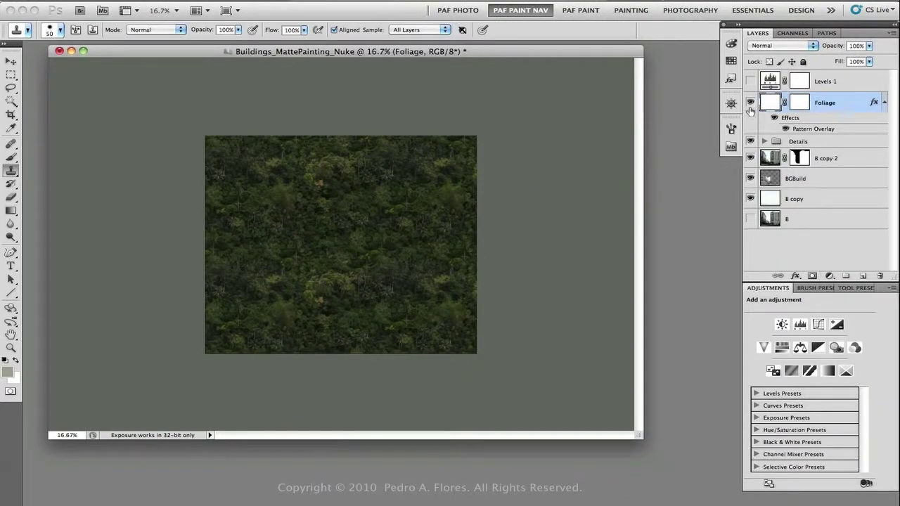
{"action": "left_click", "coordinate": [813, 276]}
{"action": "key", "text": "ctrl+i"}
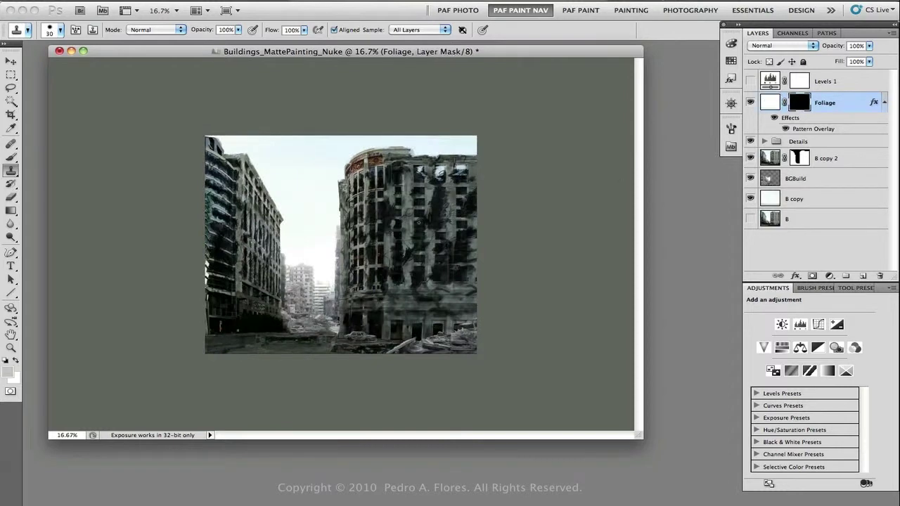
Try painting white into the Foliage mask along the street-side edge of the far building with a size 15 brush
{"action": "key", "text": "b"}
{"action": "key", "text": "d"}
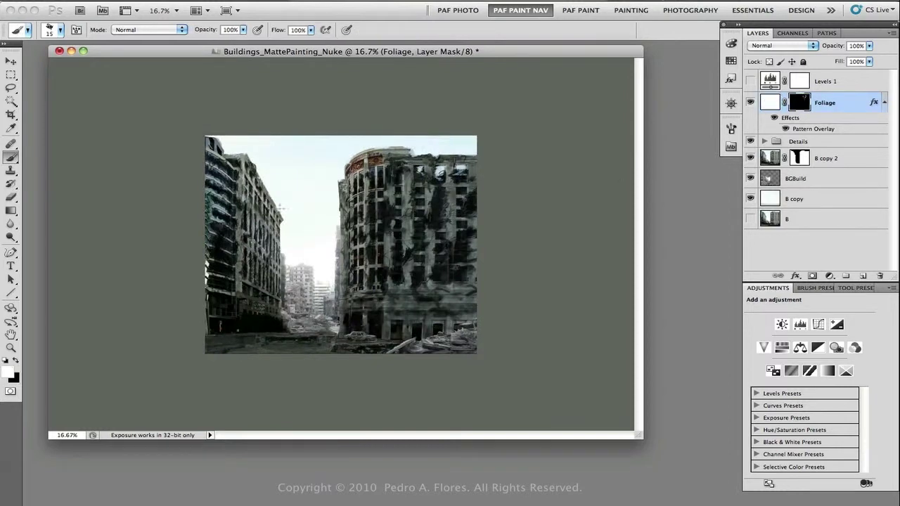
{"action": "mouse_move", "coordinate": [281, 209]}
{"action": "left_mouse_down"}
{"action": "mouse_move", "coordinate": [293, 245]}
{"action": "mouse_move", "coordinate": [285, 246]}
{"action": "left_mouse_up"}
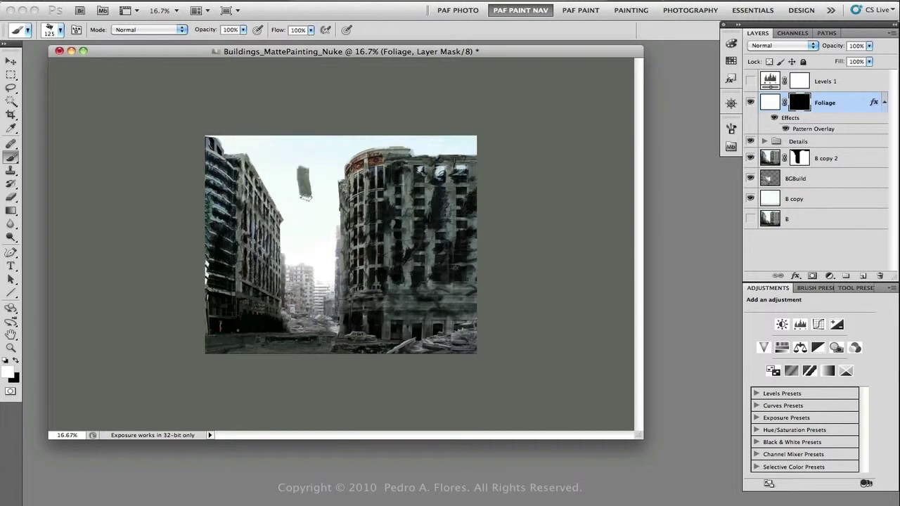
Create a new blank document and paint a curved black vine stem with a reduced brush
{"action": "key", "text": "ctrl+n"}
{"action": "key", "text": "Return"}
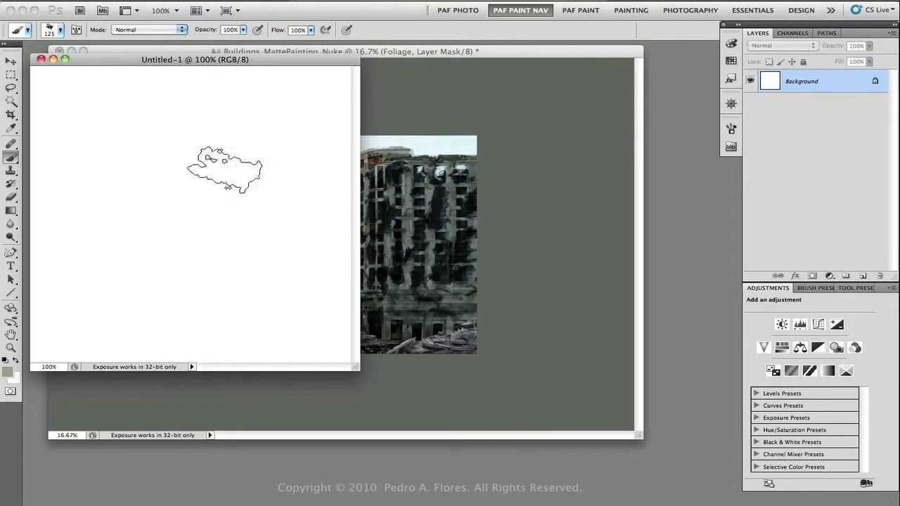
{"action": "key", "text": "bracketleft"}
{"action": "key", "text": "bracketleft"}
{"action": "key", "text": "bracketleft"}
{"action": "key", "text": "bracketleft"}
{"action": "key", "text": "bracketleft"}
{"action": "key", "text": "bracketleft"}
{"action": "key", "text": "bracketleft"}
{"action": "key", "text": "bracketleft"}
{"action": "mouse_move", "coordinate": [194, 135]}
{"action": "left_mouse_down"}
{"action": "mouse_move", "coordinate": [179, 226]}
{"action": "mouse_move", "coordinate": [214, 184]}
{"action": "mouse_move", "coordinate": [209, 199]}
{"action": "mouse_move", "coordinate": [241, 203]}
{"action": "mouse_move", "coordinate": [222, 194]}
{"action": "mouse_move", "coordinate": [221, 215]}
{"action": "left_mouse_up"}
Paint black leaves on both sides of the stem with a size 9 brush
{"action": "key", "text": "bracketleft"}
{"action": "key", "text": "bracketleft"}
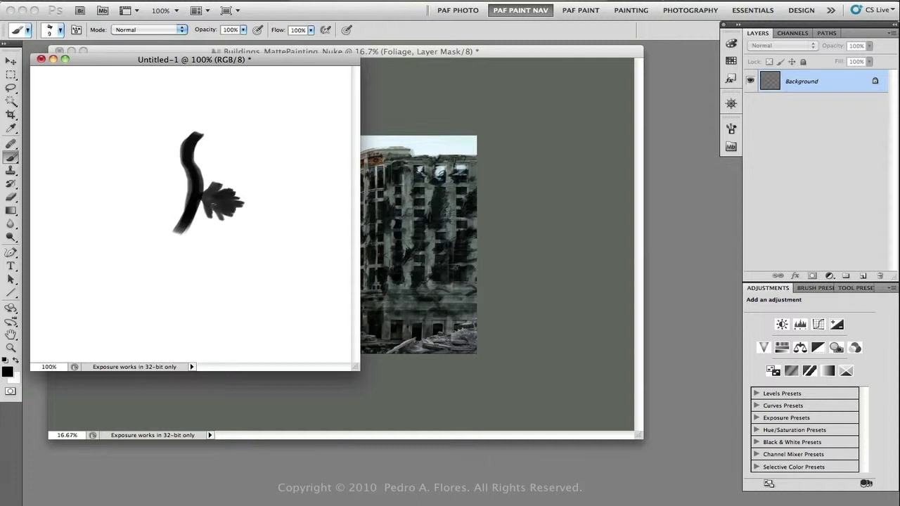
{"action": "mouse_move", "coordinate": [182, 160]}
{"action": "left_mouse_down"}
{"action": "mouse_move", "coordinate": [159, 145]}
{"action": "mouse_move", "coordinate": [135, 148]}
{"action": "left_mouse_up"}
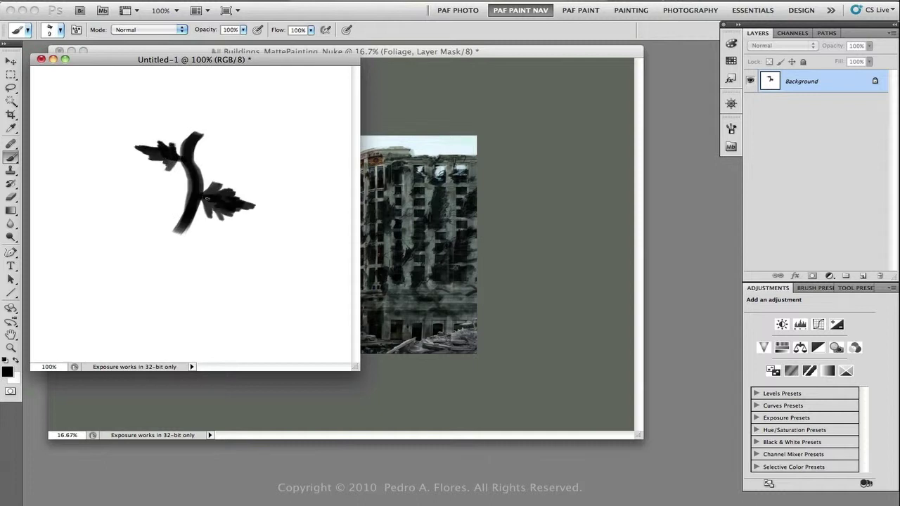
{"action": "mouse_move", "coordinate": [184, 214]}
{"action": "left_mouse_down"}
{"action": "mouse_move", "coordinate": [162, 194]}
{"action": "mouse_move", "coordinate": [193, 239]}
{"action": "mouse_move", "coordinate": [195, 211]}
{"action": "left_mouse_up"}
Crop the canvas tightly around the vine drawing
{"action": "key", "text": "c"}
{"action": "left_click_drag", "start_coordinate": [129, 130], "coordinate": [257, 242]}
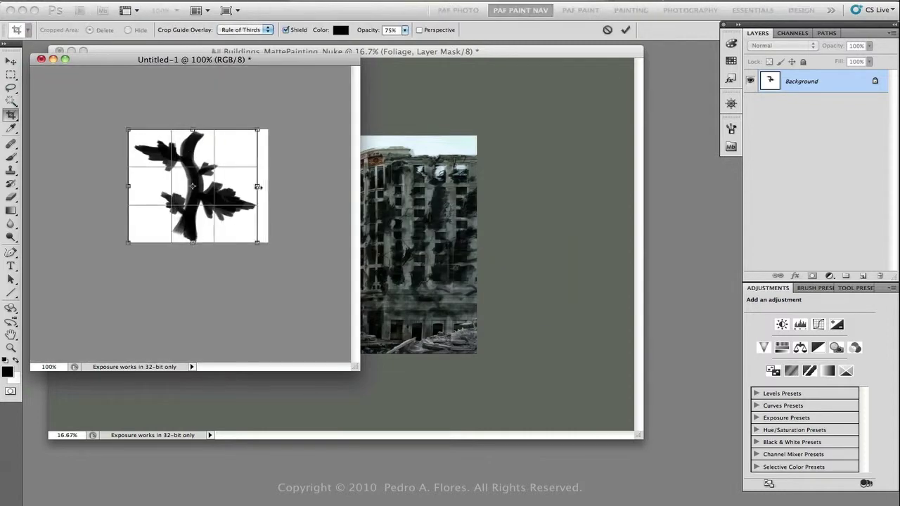
{"action": "key", "text": "Return"}
Offset the vine 200 pixels vertically with wrapped edges, paint the stem together across the gap, and add a leaf there
{"action": "left_click", "coordinate": [394, 295]}
{"action": "type", "text": "0"}
{"action": "key", "text": "Tab"}
{"action": "type", "text": "200"}
{"action": "key", "text": "Return"}
{"action": "key", "text": "b"}
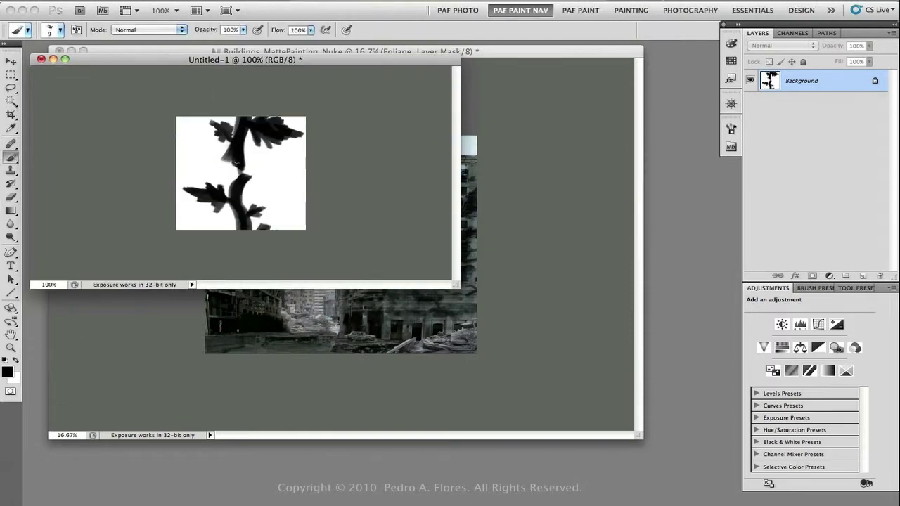
{"action": "left_click_drag", "start_coordinate": [236, 162], "coordinate": [244, 177]}
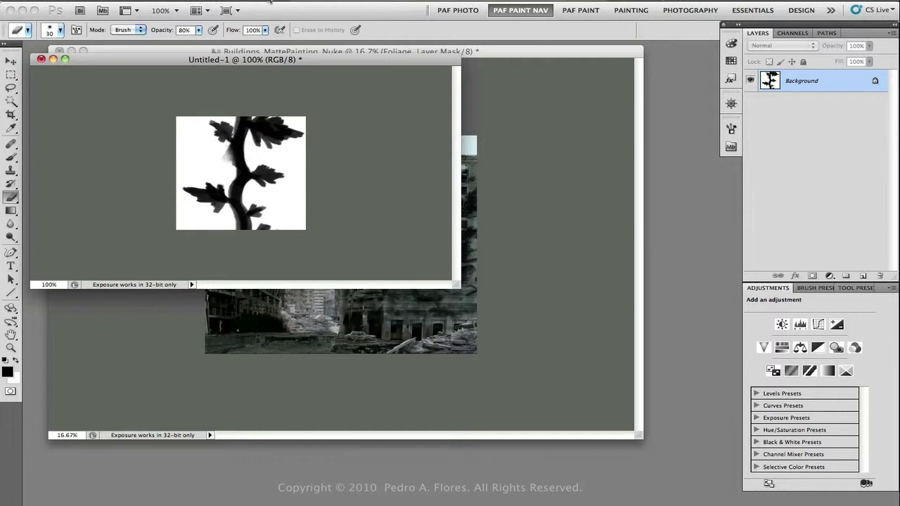
Offset the vine drawing 316 pixels down with wrapped edges and define it as a brush preset
{"action": "key", "text": "ctrl+alt+f"}
{"action": "left_click_drag", "start_coordinate": [774, 179], "coordinate": [777, 179]}
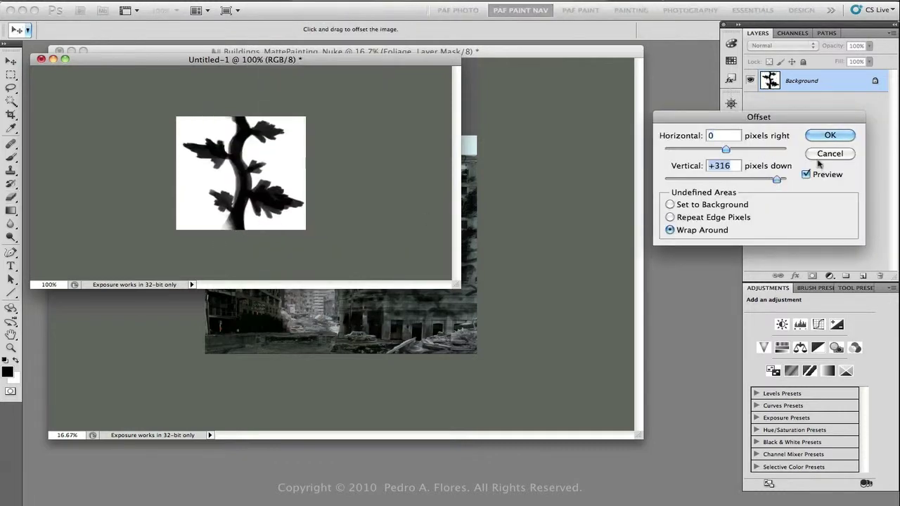
{"action": "left_click", "coordinate": [829, 135]}
{"action": "left_click", "coordinate": [130, 2]}
{"action": "left_click", "coordinate": [190, 294]}
{"action": "key", "text": "Return"}
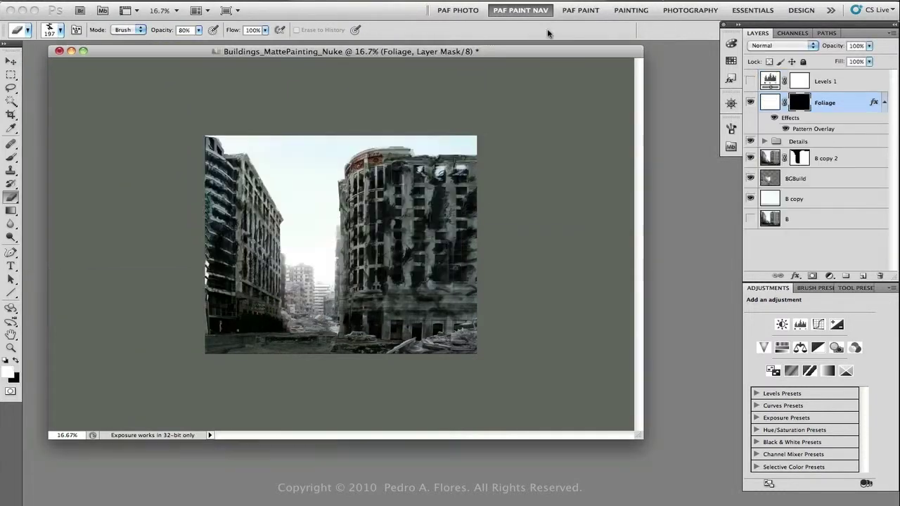
Set the vine brush's Shape Dynamics so that its angle follows the stroke direction
{"action": "key", "text": "F5"}
{"action": "left_click", "coordinate": [544, 155]}
{"action": "left_click", "coordinate": [545, 167]}
{"action": "left_click", "coordinate": [653, 240]}
{"action": "left_click", "coordinate": [643, 291]}
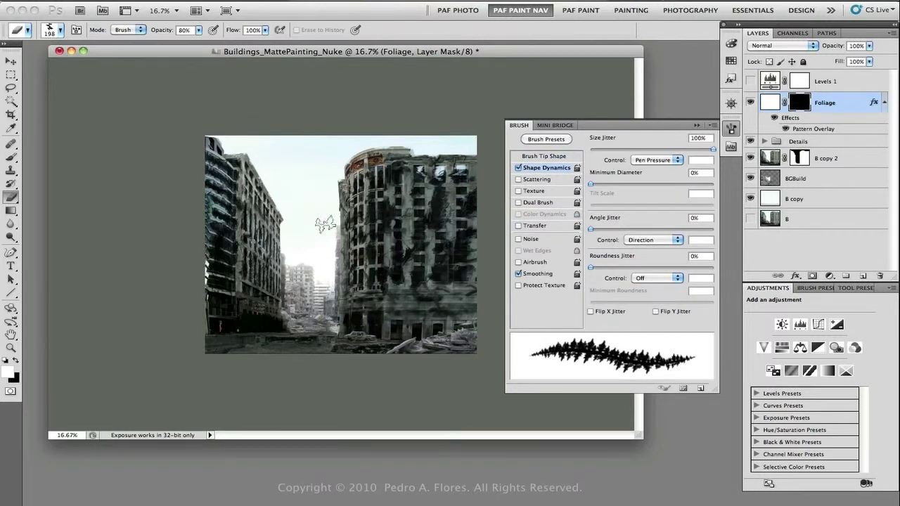
Try a vine brush stroke down the sky gap in the Foliage mask and undo it
{"action": "key", "text": "x"}
{"action": "left_click_drag", "start_coordinate": [280, 154], "coordinate": [306, 274]}
{"action": "key", "text": "ctrl+z"}
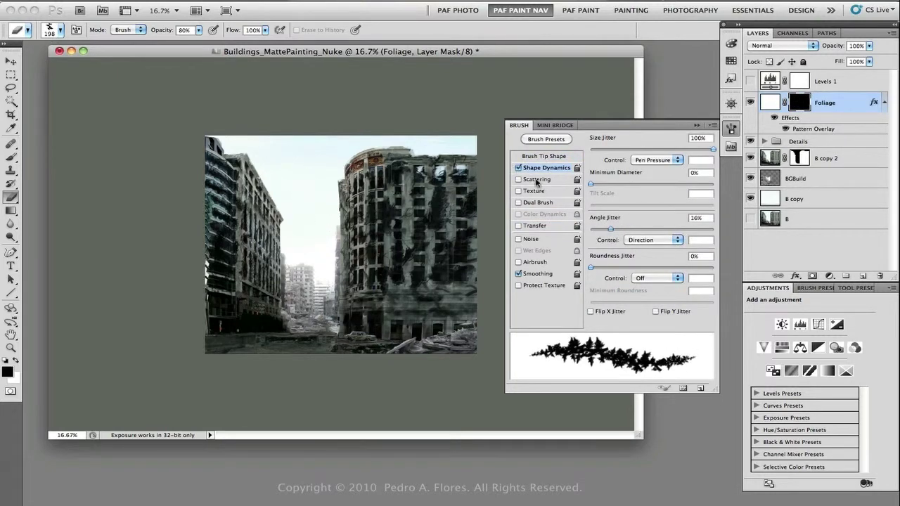
Enable Scattering and Transfer for the vine brush, with a 5% opacity jitter
{"action": "left_click", "coordinate": [537, 179]}
{"action": "left_click", "coordinate": [534, 225]}
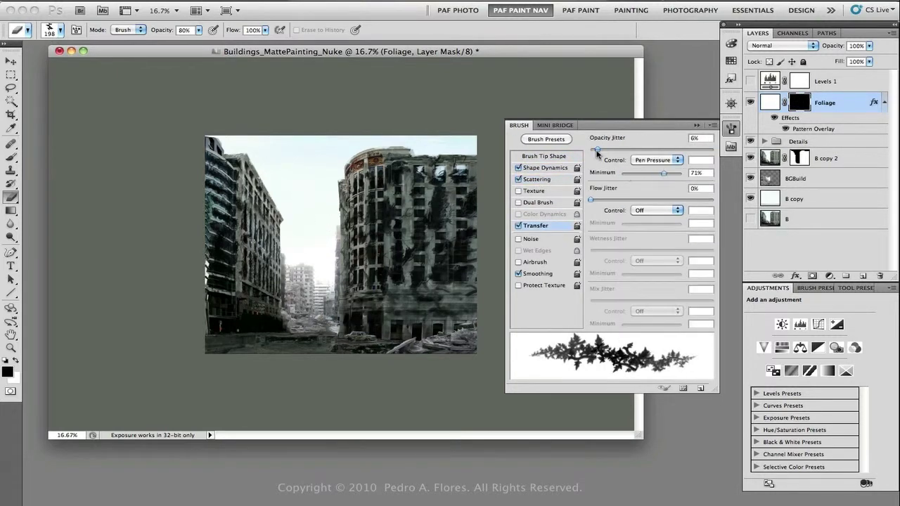
{"action": "key", "text": "F5"}
Reduce the vine brush to 40 px and paint vines over the right building's roofline and upper facade in the Foliage mask
{"action": "key", "text": "bracketleft"}
{"action": "key", "text": "bracketleft"}
{"action": "key", "text": "bracketleft"}
{"action": "key", "text": "bracketleft"}
{"action": "key", "text": "bracketleft"}
{"action": "key", "text": "bracketleft"}
{"action": "key", "text": "bracketleft"}
{"action": "key", "text": "bracketleft"}
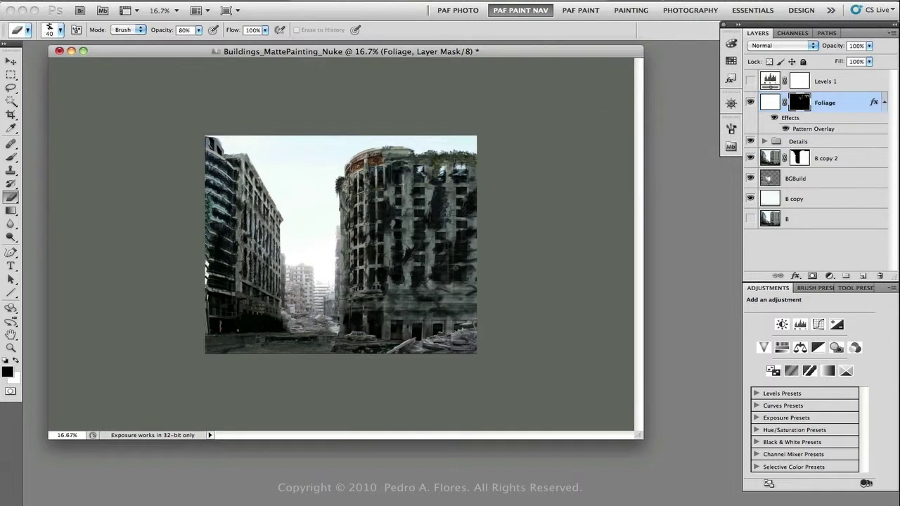
{"action": "key", "text": "ctrl+plus"}
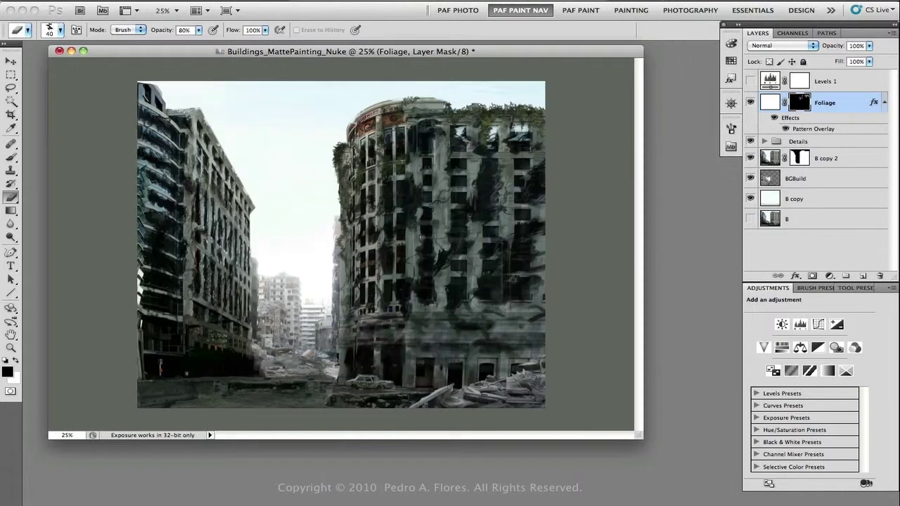
{"action": "left_click_drag", "start_coordinate": [447, 164], "coordinate": [464, 169]}
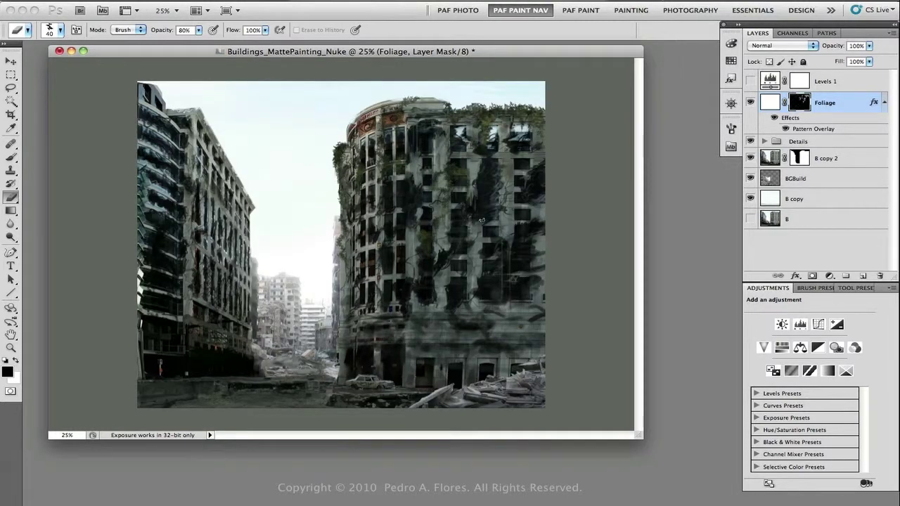
{"action": "left_click_drag", "start_coordinate": [481, 221], "coordinate": [503, 194]}
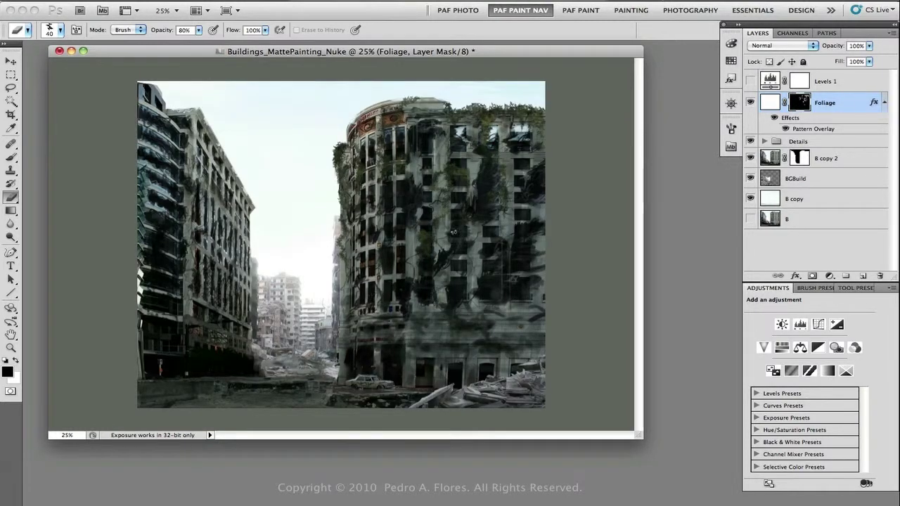
Paint smaller vines along the right building's lower ledges and up between its far-right windows
{"action": "mouse_move", "coordinate": [343, 276]}
{"action": "left_mouse_down"}
{"action": "mouse_move", "coordinate": [340, 339]}
{"action": "mouse_move", "coordinate": [421, 312]}
{"action": "left_mouse_up"}
{"action": "mouse_move", "coordinate": [488, 319]}
{"action": "left_mouse_down"}
{"action": "mouse_move", "coordinate": [538, 314]}
{"action": "mouse_move", "coordinate": [544, 331]}
{"action": "left_mouse_up"}
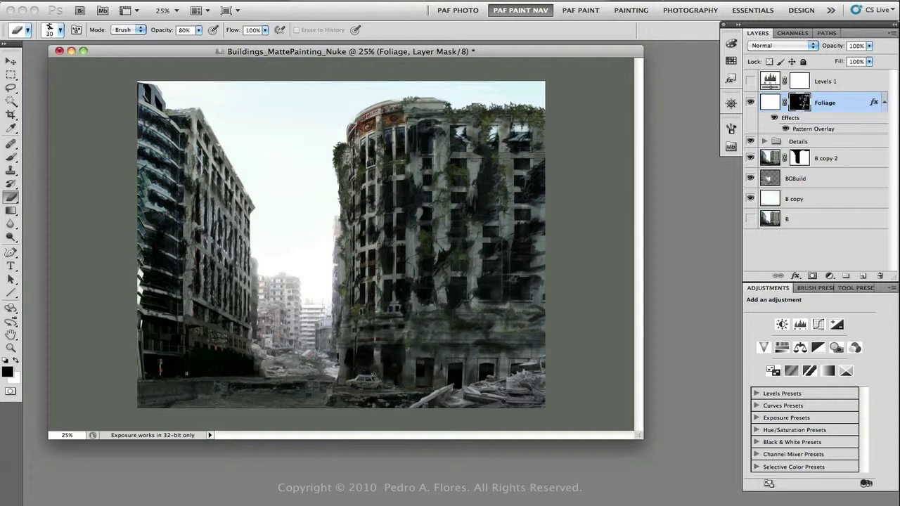
{"action": "left_click_drag", "start_coordinate": [525, 205], "coordinate": [523, 152]}
{"action": "key", "text": "F5"}
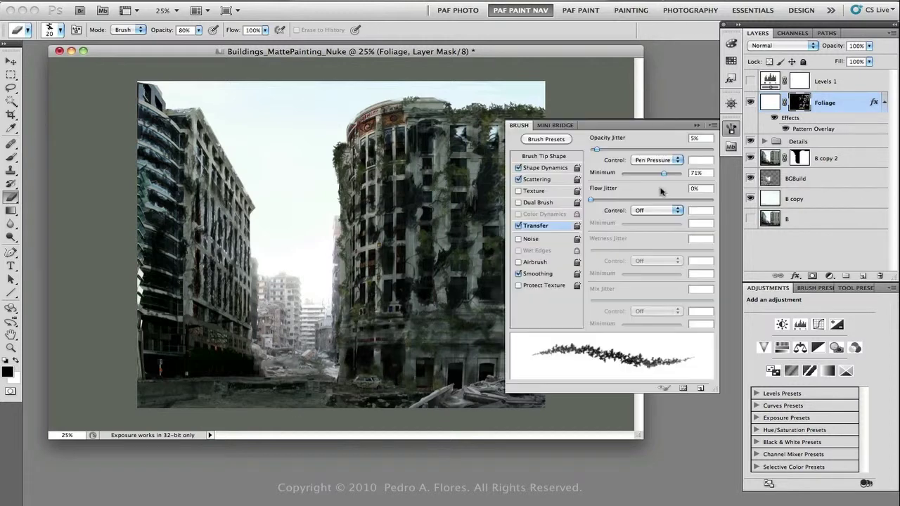
{"action": "key", "text": "F5"}
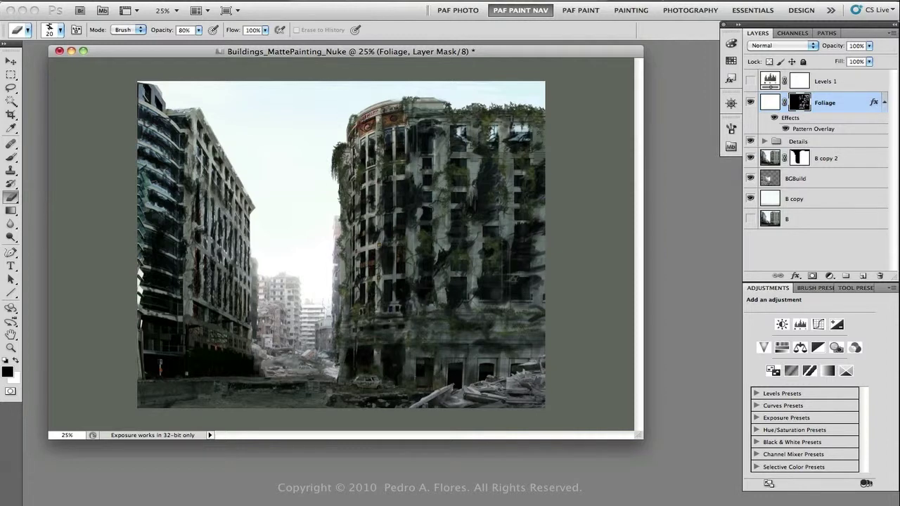
Fill in the right building's facade, near corner and ground-floor ledge with fine 20 px vines
{"action": "mouse_move", "coordinate": [416, 162]}
{"action": "left_mouse_down"}
{"action": "mouse_move", "coordinate": [442, 144]}
{"action": "mouse_move", "coordinate": [454, 186]}
{"action": "left_mouse_up"}
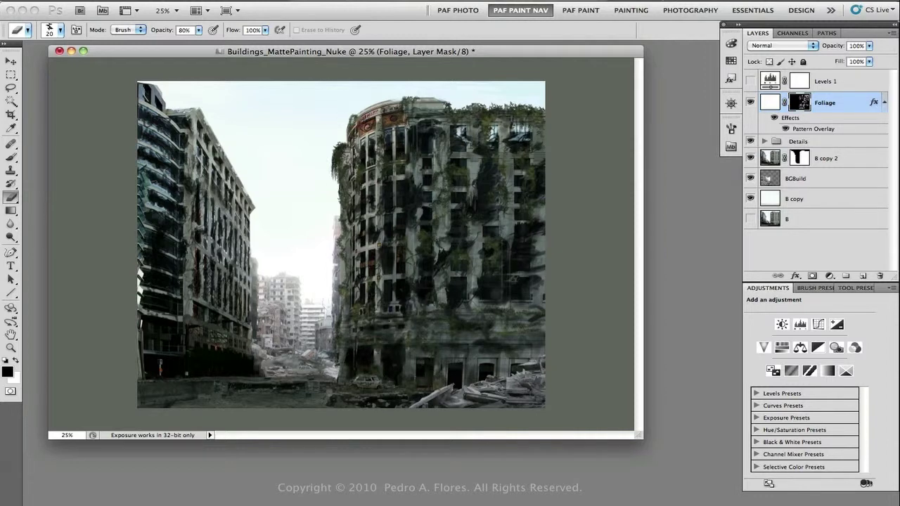
{"action": "mouse_move", "coordinate": [474, 264]}
{"action": "left_mouse_down"}
{"action": "mouse_move", "coordinate": [475, 299]}
{"action": "mouse_move", "coordinate": [493, 301]}
{"action": "mouse_move", "coordinate": [541, 274]}
{"action": "mouse_move", "coordinate": [542, 233]}
{"action": "left_mouse_up"}
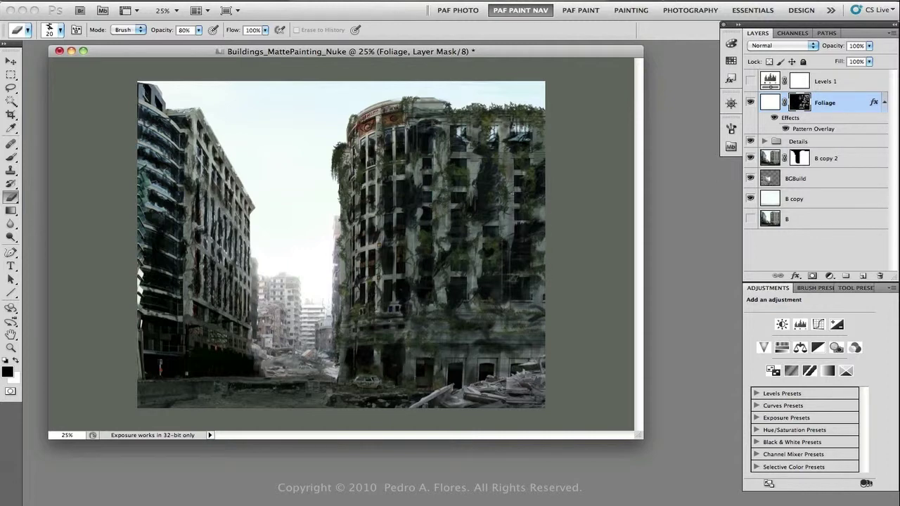
{"action": "mouse_move", "coordinate": [513, 204]}
{"action": "left_mouse_down"}
{"action": "mouse_move", "coordinate": [485, 197]}
{"action": "mouse_move", "coordinate": [461, 156]}
{"action": "mouse_move", "coordinate": [381, 266]}
{"action": "mouse_move", "coordinate": [393, 306]}
{"action": "mouse_move", "coordinate": [403, 284]}
{"action": "left_mouse_up"}
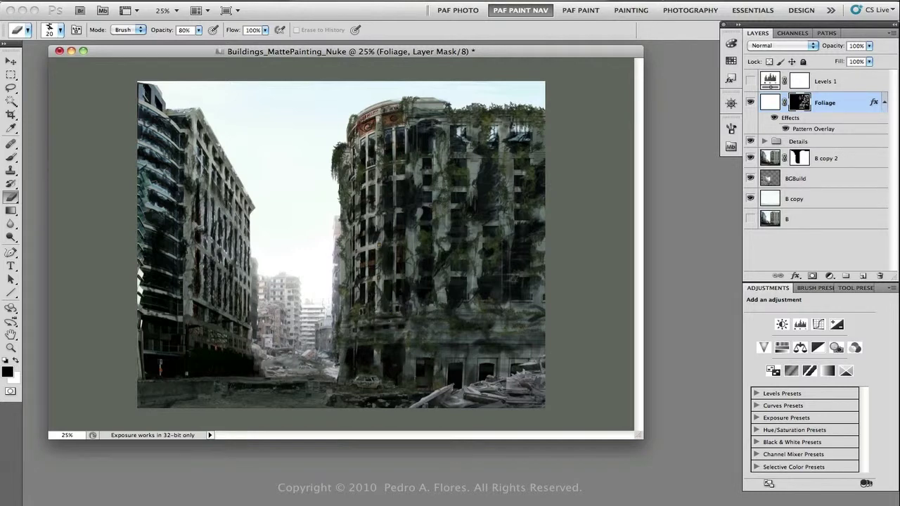
{"action": "left_click_drag", "start_coordinate": [343, 270], "coordinate": [343, 313]}
{"action": "mouse_move", "coordinate": [454, 346]}
{"action": "left_mouse_down"}
{"action": "mouse_move", "coordinate": [492, 354]}
{"action": "mouse_move", "coordinate": [532, 348]}
{"action": "left_mouse_up"}
Load the painted facade area as a selection from the Details group and return the Foliage layer above the group
{"action": "left_click", "coordinate": [764, 142]}
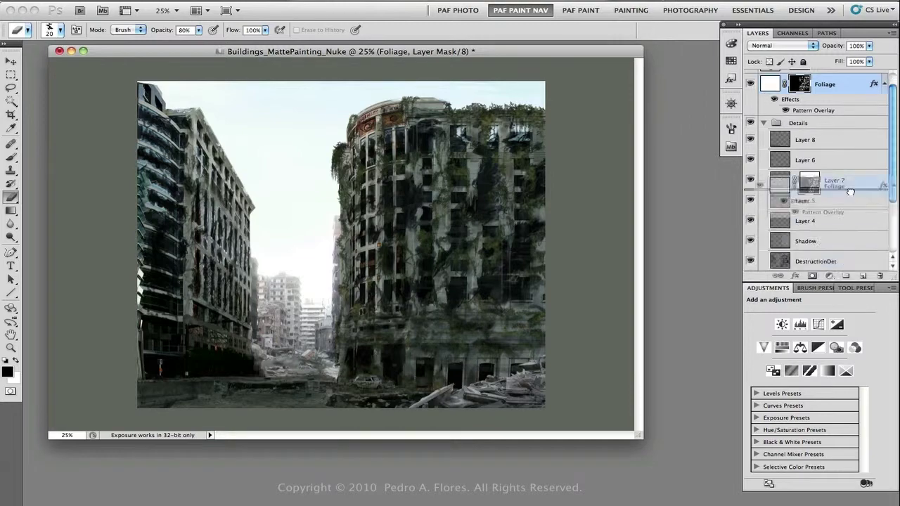
{"action": "left_click", "coordinate": [779, 220], "text": "ctrl"}
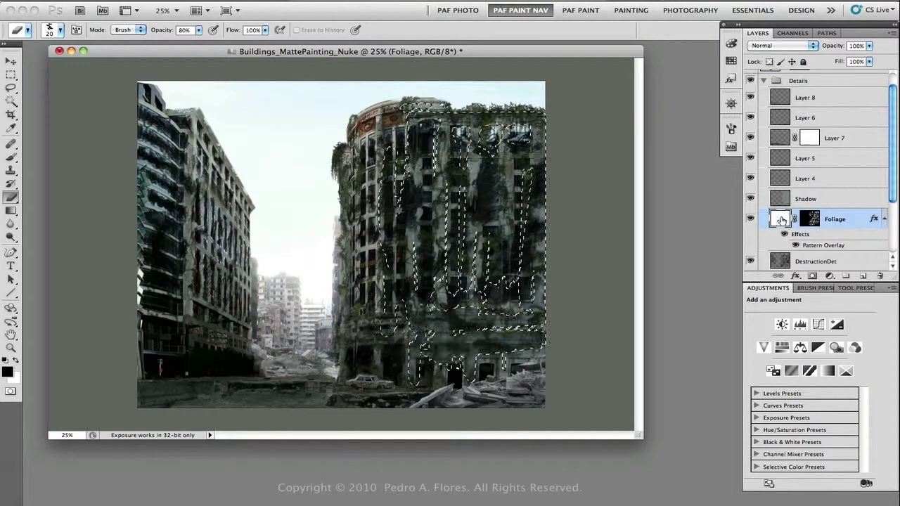
{"action": "left_click_drag", "start_coordinate": [808, 218], "coordinate": [809, 76]}
{"action": "left_click", "coordinate": [763, 141]}
Add a new layer above Foliage and cover the selected facade area with pale blue
{"action": "left_click", "coordinate": [863, 276]}
{"action": "left_click", "coordinate": [864, 277]}
{"action": "key", "text": "super+z"}
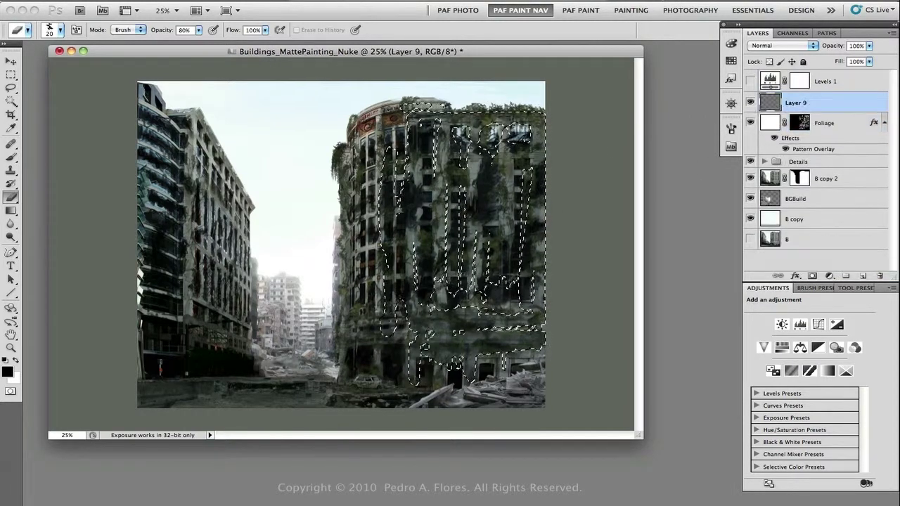
{"action": "key", "text": "b"}
{"action": "mouse_move", "coordinate": [424, 123]}
{"action": "left_mouse_down"}
{"action": "mouse_move", "coordinate": [441, 338]}
{"action": "mouse_move", "coordinate": [492, 176]}
{"action": "mouse_move", "coordinate": [450, 281]}
{"action": "left_mouse_up"}
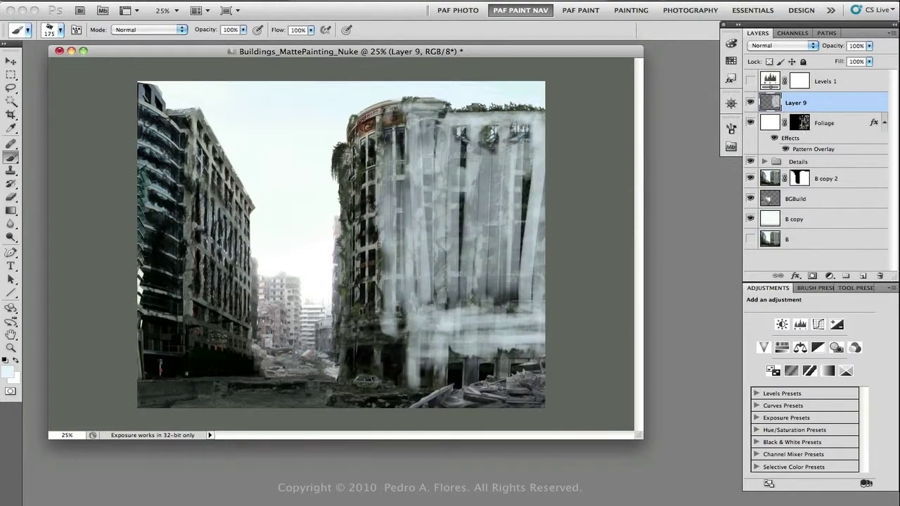
Deselect, give Layer 9 a copy of the Foliage mask, and set its blend mode to Multiply
{"action": "key", "text": "ctrl+shift+m"}
{"action": "left_click", "coordinate": [770, 103]}
{"action": "key", "text": "alt+shift+m"}
Darken Layer 9 with a Levels adjustment that raises the black input and lowers the white output
{"action": "key", "text": "super+l"}
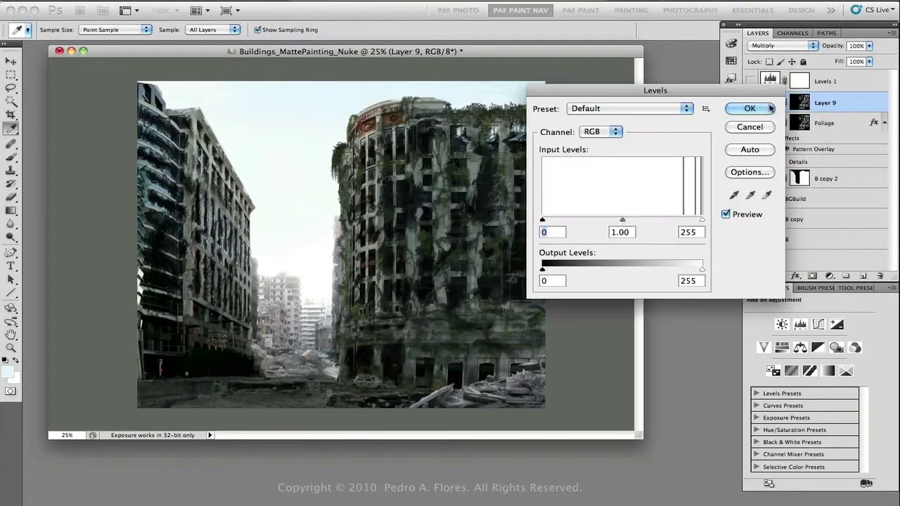
{"action": "left_click_drag", "start_coordinate": [543, 221], "coordinate": [596, 220]}
{"action": "left_click", "coordinate": [701, 221]}
{"action": "left_click_drag", "start_coordinate": [702, 269], "coordinate": [660, 270]}
{"action": "mouse_move", "coordinate": [753, 93]}
{"action": "left_mouse_down"}
{"action": "mouse_move", "coordinate": [661, 92]}
{"action": "mouse_move", "coordinate": [780, 92]}
{"action": "left_mouse_up"}
{"action": "key", "text": "Return"}
{"action": "key", "text": "b"}
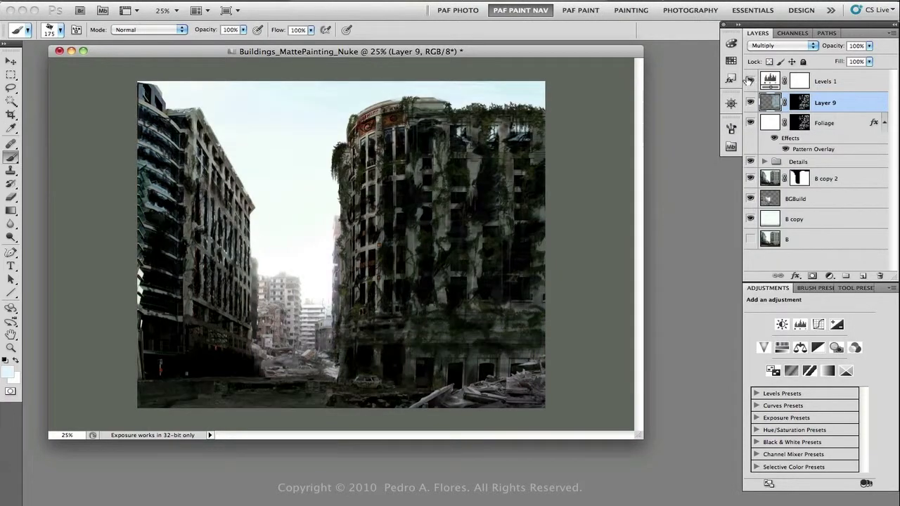
Make the Foliage layer's mask active and reset the painting colours to their defaults
{"action": "key", "text": "super+plus"}
{"action": "key", "text": "super+minus"}
{"action": "key", "text": "alt+bracketleft"}
{"action": "key", "text": "d"}
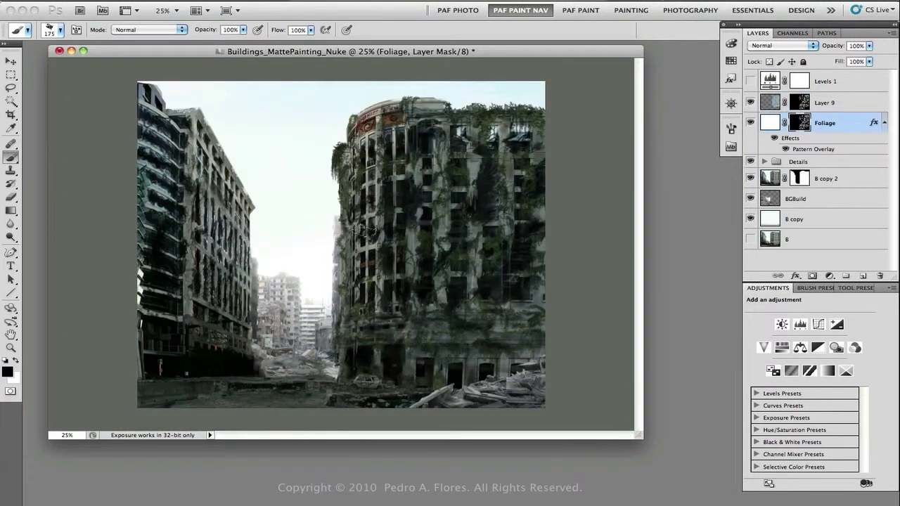
Save the Eraser's customised vine brush as a new brush preset
{"action": "key", "text": "F5"}
{"action": "key", "text": "e"}
{"action": "key", "text": "F5"}
{"action": "key", "text": "b"}
{"action": "key", "text": "F5"}
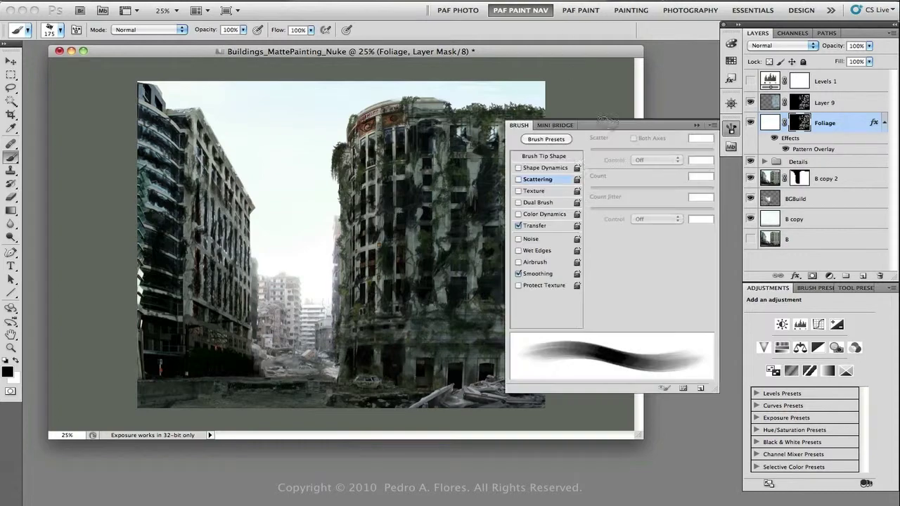
{"action": "key", "text": "e"}
{"action": "left_click", "coordinate": [713, 125]}
{"action": "left_click", "coordinate": [752, 133]}
{"action": "key", "text": "Return"}
{"action": "left_click", "coordinate": [697, 125]}
Switch to the Brush tool, load the saved 20 px vine preset, and make white the painting colour
{"action": "key", "text": "b"}
{"action": "left_click", "coordinate": [731, 129]}
{"action": "left_click", "coordinate": [696, 125]}
{"action": "left_click", "coordinate": [816, 288]}
{"action": "left_click", "coordinate": [805, 467]}
{"action": "key", "text": "super+plus"}
{"action": "key", "text": "x"}
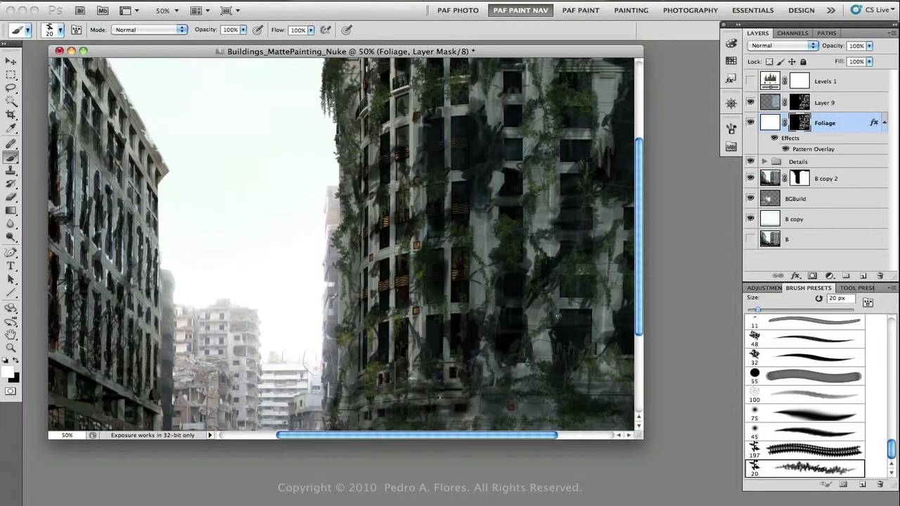
Switch the editing target back and forth between the Foliage layer's image and its mask, finishing on the mask
{"action": "scroll", "coordinate": [556, 318], "scroll_direction": "right", "scroll_amount": 5}
{"action": "scroll", "coordinate": [535, 301], "scroll_direction": "down", "scroll_amount": 3}
{"action": "key", "text": "x"}
{"action": "key", "text": "backslash"}
{"action": "key", "text": "backslash"}
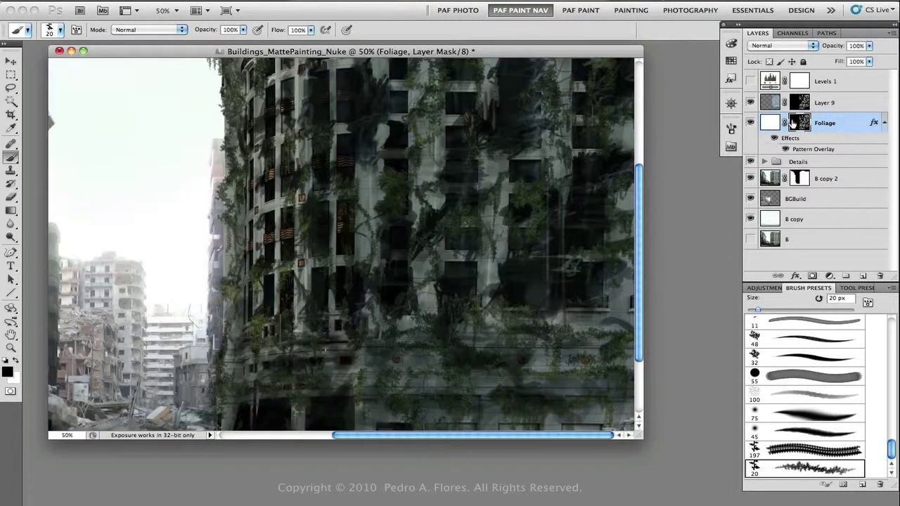
{"action": "key", "text": "backslash"}
{"action": "key", "text": "super+2"}
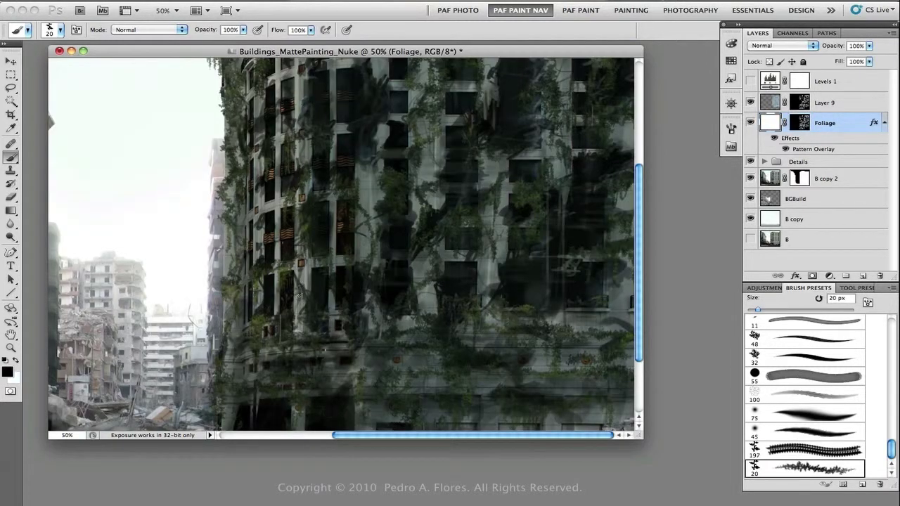
{"action": "key", "text": "super+backslash"}
{"action": "key", "text": "super+2"}
{"action": "key", "text": "super+backslash"}
Enlarge the vine brush to 45 px and paint taller foliage in white along the right building's roofline
{"action": "scroll", "coordinate": [154, 238], "scroll_direction": "left", "scroll_amount": 5}
{"action": "scroll", "coordinate": [154, 238], "scroll_direction": "up", "scroll_amount": 10}
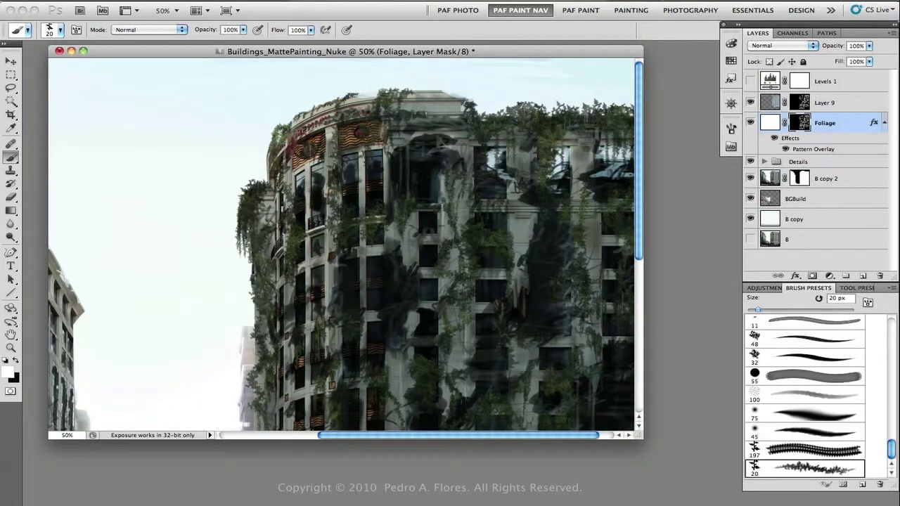
{"action": "key", "text": "x"}
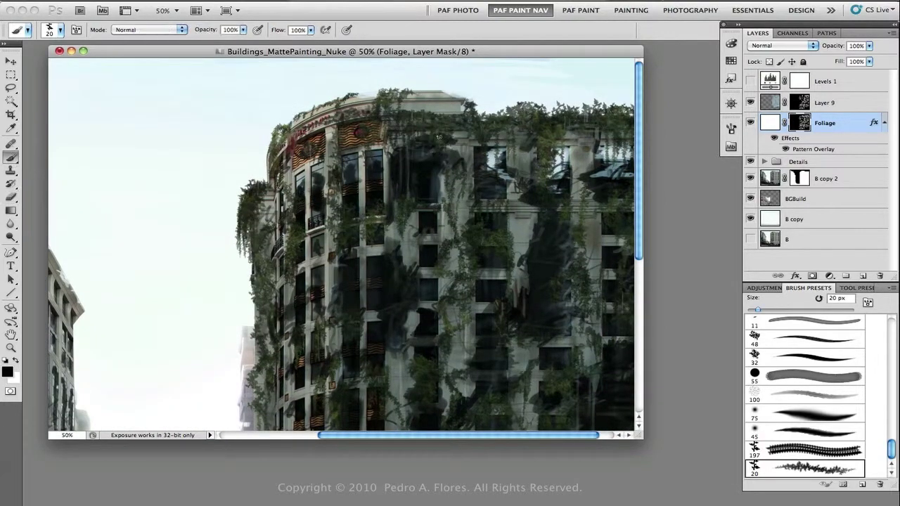
{"action": "key", "text": "bracketright"}
{"action": "key", "text": "bracketright"}
{"action": "key", "text": "bracketright"}
{"action": "key", "text": "bracketright"}
{"action": "key", "text": "bracketright"}
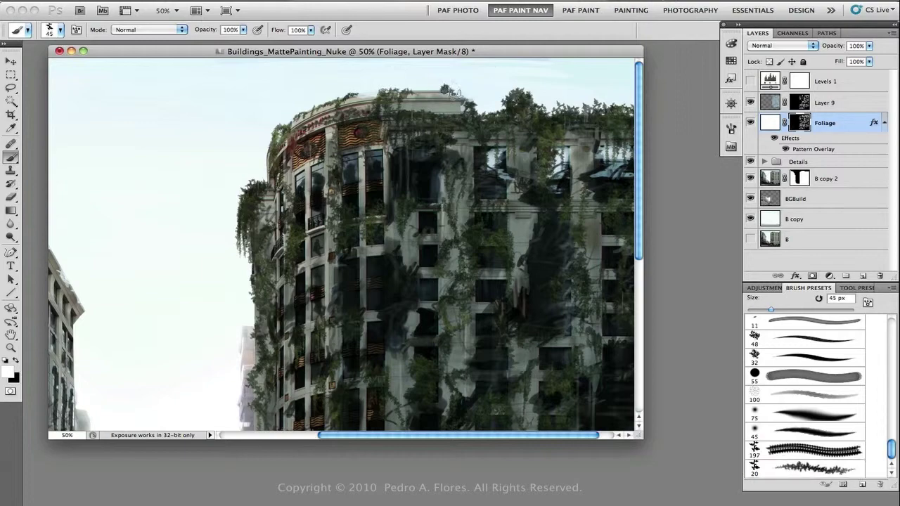
{"action": "mouse_move", "coordinate": [401, 86]}
{"action": "left_mouse_down"}
{"action": "mouse_move", "coordinate": [461, 111]}
{"action": "mouse_move", "coordinate": [623, 89]}
{"action": "left_mouse_up"}
{"action": "key", "text": "super+minus"}
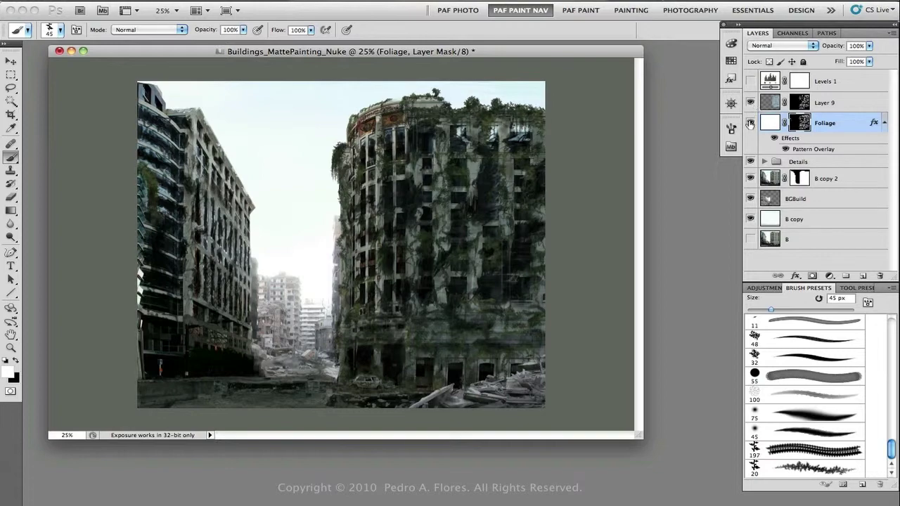
Paint vines over the left building in the Foliage mask and add a 45 px foliage clump at its far edge
{"action": "key", "text": "super+2"}
{"action": "key", "text": "super+backslash"}
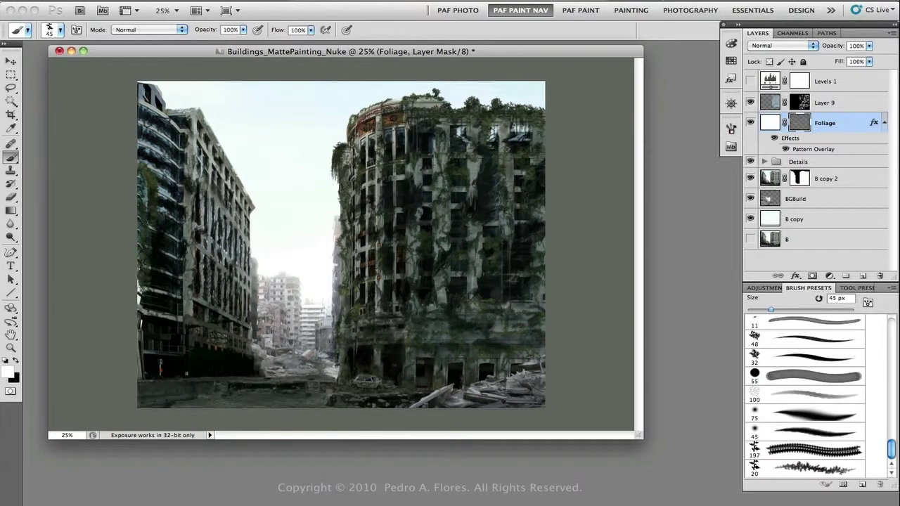
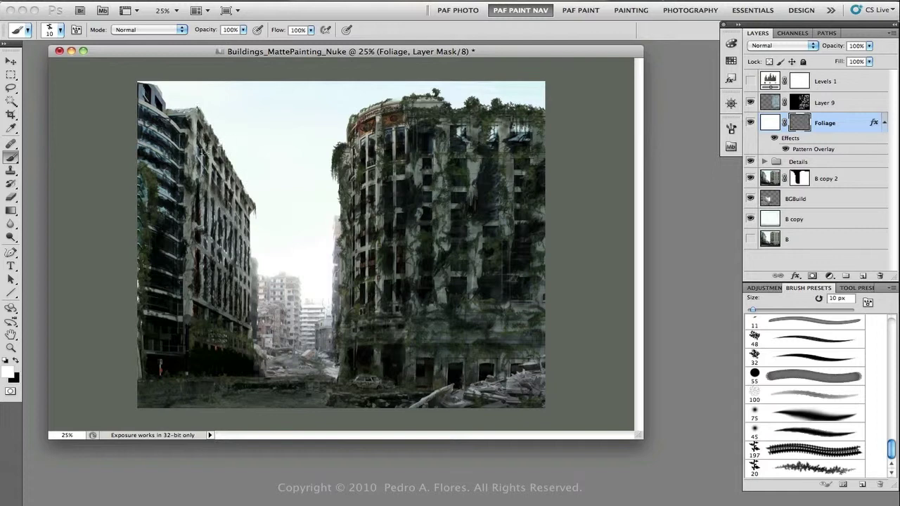
{"action": "left_click", "coordinate": [808, 467]}
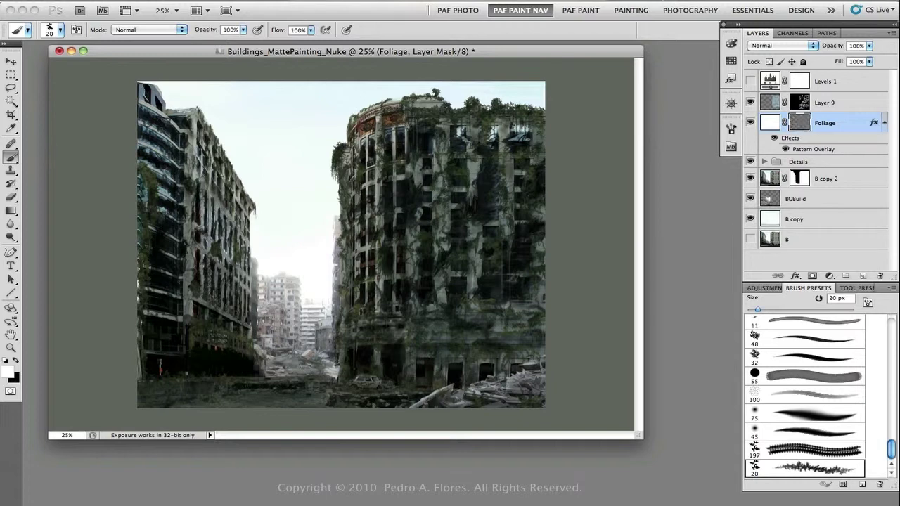
{"action": "key", "text": "bracketright"}
{"action": "key", "text": "bracketright"}
{"action": "key", "text": "bracketright"}
{"action": "key", "text": "bracketright"}
{"action": "key", "text": "bracketright"}
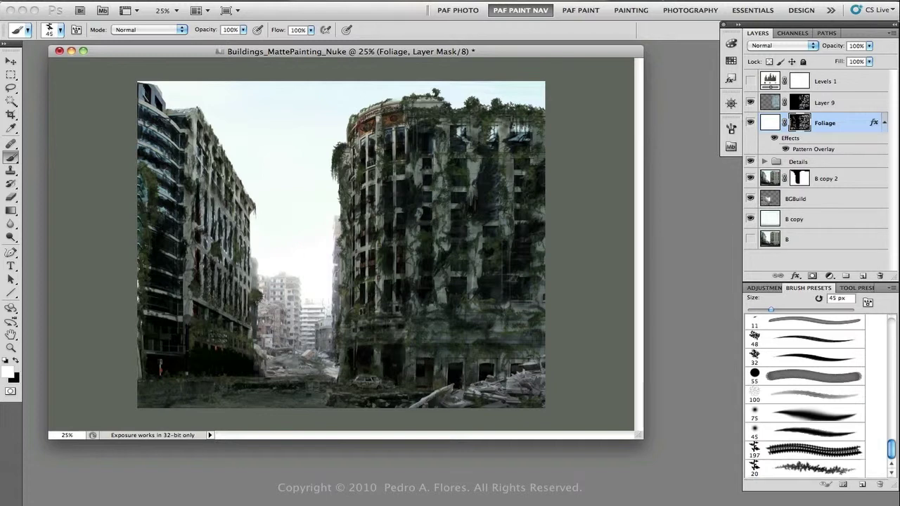
Reduce the vine brush to 20 px and paint vines on the left building's shaded front section
{"action": "key", "text": "bracketleft"}
{"action": "key", "text": "bracketleft"}
{"action": "key", "text": "bracketleft"}
{"action": "key", "text": "bracketleft"}
{"action": "key", "text": "bracketleft"}
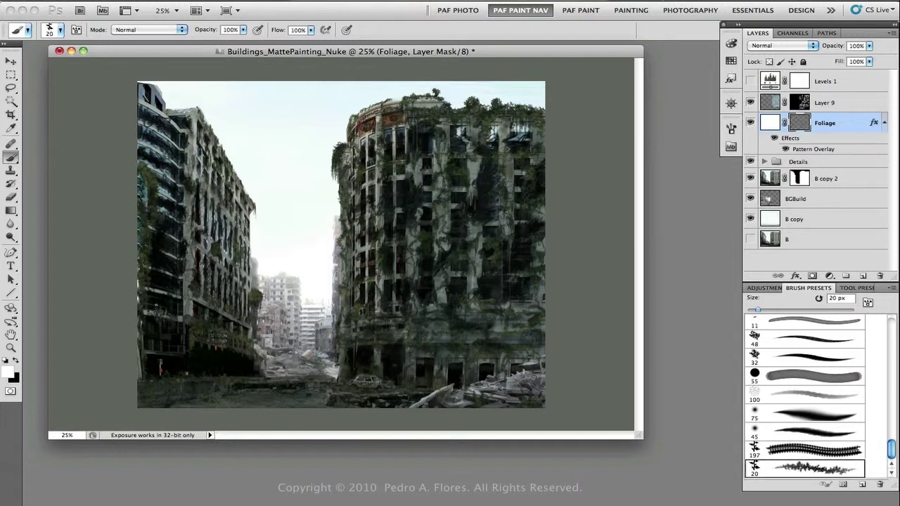
{"action": "left_click_drag", "start_coordinate": [167, 279], "coordinate": [163, 250]}
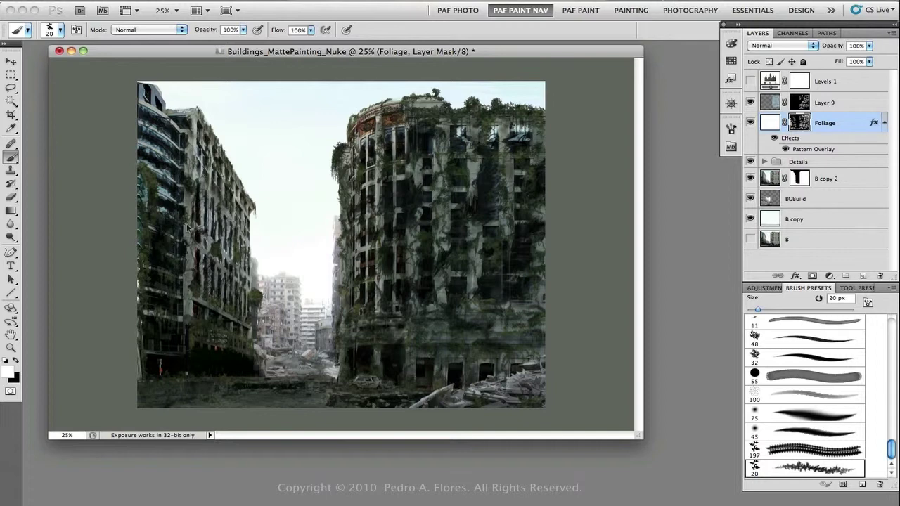
Enlarge the vine brush to 35 px and paint foliage over the left building's rooftop and upper floors
{"action": "key", "text": "bracketright"}
{"action": "key", "text": "bracketright"}
{"action": "key", "text": "bracketright"}
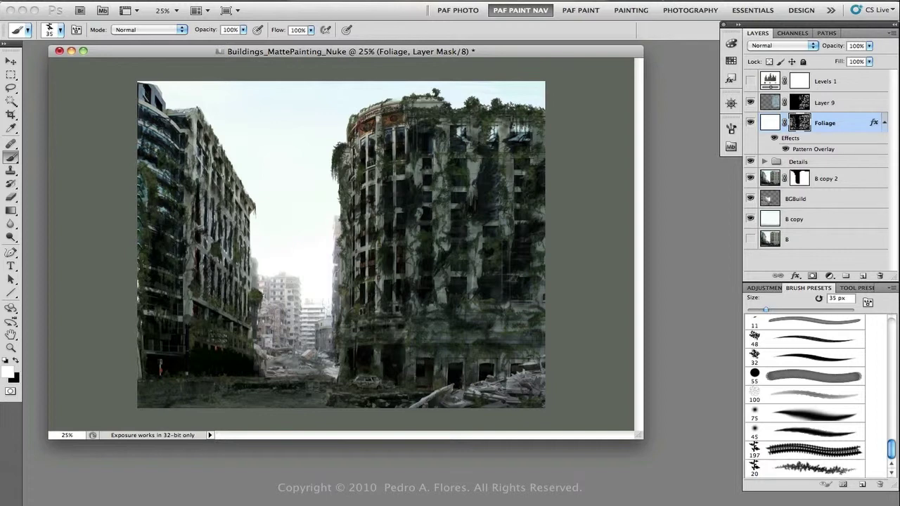
{"action": "left_click_drag", "start_coordinate": [151, 98], "coordinate": [170, 104]}
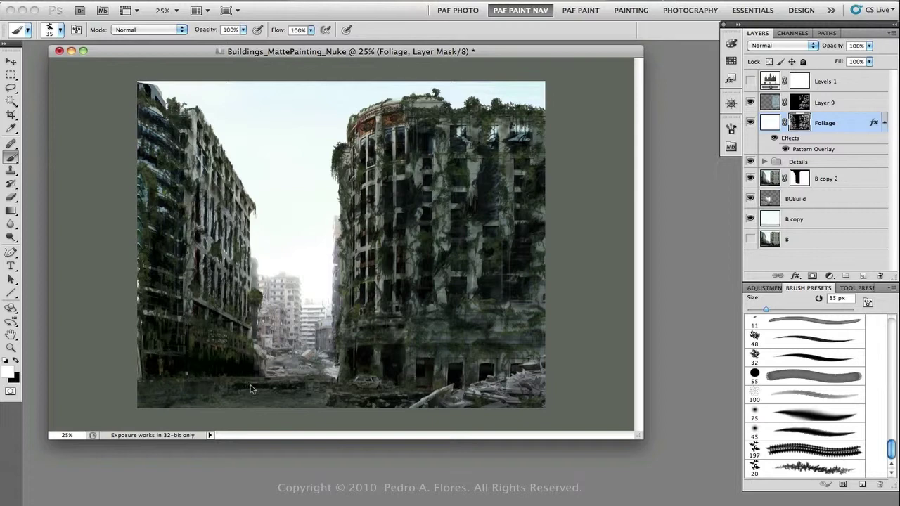
Scale the street rubble on Layer 4 to 90.01% and reselect the Foliage layer mask
{"action": "left_click", "coordinate": [284, 362], "text": "super"}
{"action": "left_click", "coordinate": [301, 384], "text": "super"}
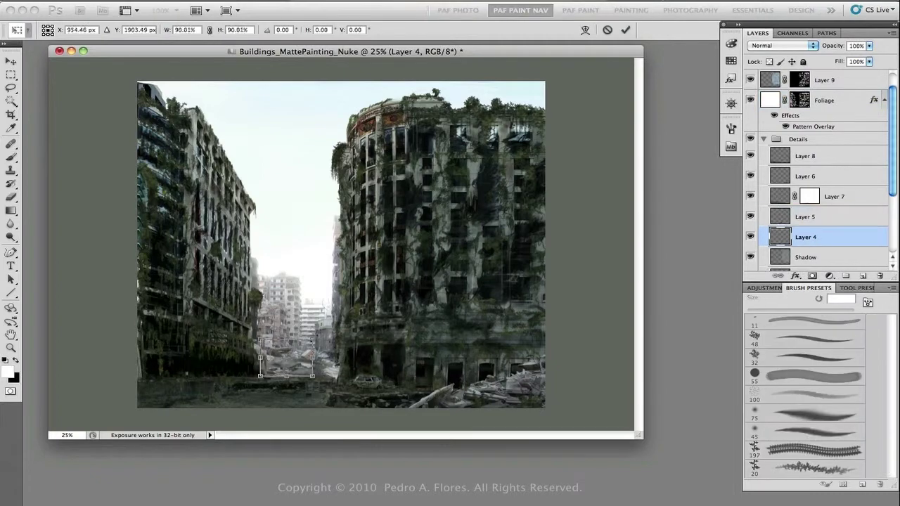
{"action": "left_click", "coordinate": [502, 209], "text": "super"}
Reduce the vine brush to 9 px and paint vines in white over the abandoned car in the distant street
{"action": "key", "text": "x"}
{"action": "scroll", "coordinate": [365, 392], "scroll_direction": "up", "scroll_amount": 6}
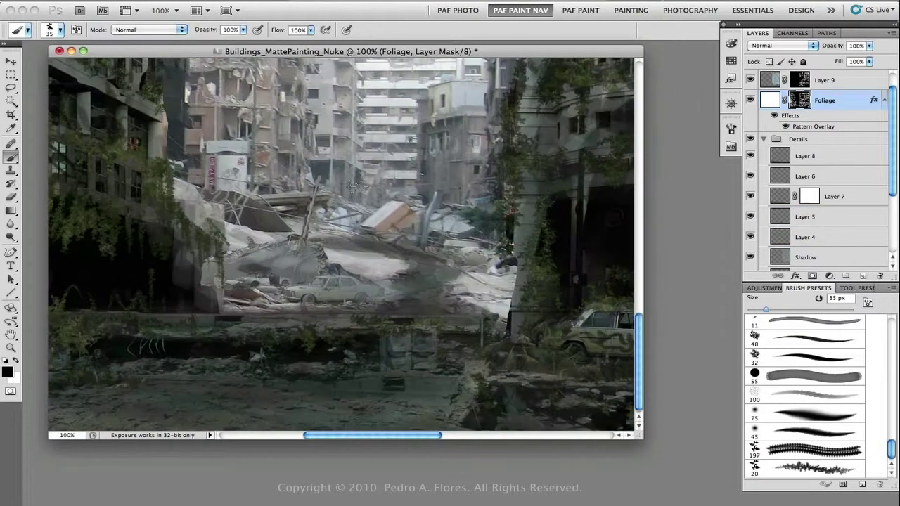
{"action": "key", "text": "bracketleft"}
{"action": "key", "text": "bracketleft"}
{"action": "key", "text": "bracketleft"}
{"action": "key", "text": "bracketleft"}
{"action": "key", "text": "bracketleft"}
{"action": "key", "text": "bracketleft"}
{"action": "key", "text": "x"}
{"action": "mouse_move", "coordinate": [205, 265]}
{"action": "left_mouse_down"}
{"action": "mouse_move", "coordinate": [288, 288]}
{"action": "mouse_move", "coordinate": [320, 252]}
{"action": "mouse_move", "coordinate": [362, 243]}
{"action": "mouse_move", "coordinate": [373, 218]}
{"action": "mouse_move", "coordinate": [299, 239]}
{"action": "mouse_move", "coordinate": [413, 230]}
{"action": "mouse_move", "coordinate": [482, 265]}
{"action": "left_mouse_up"}
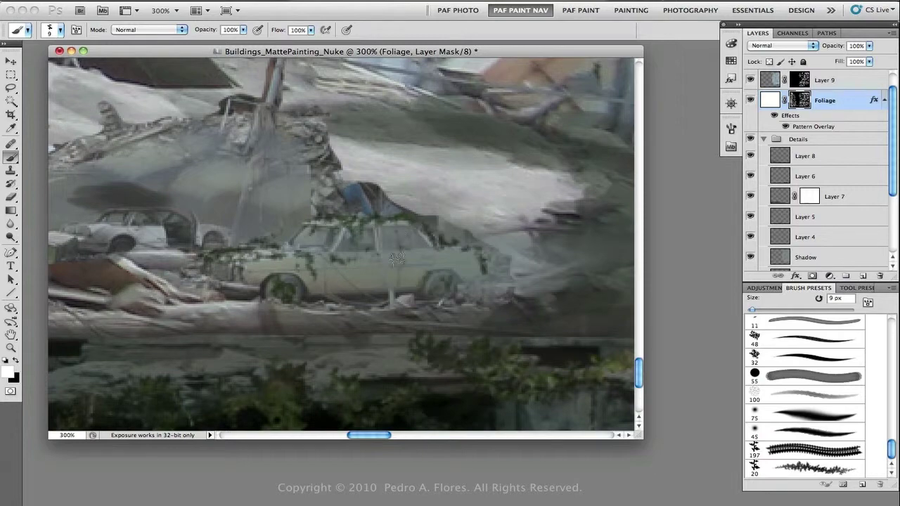
{"action": "mouse_move", "coordinate": [397, 258]}
{"action": "left_mouse_down"}
{"action": "mouse_move", "coordinate": [429, 211]}
{"action": "mouse_move", "coordinate": [520, 267]}
{"action": "left_mouse_up"}
Paint vines up the leaning pole and across the rubble mound behind the car
{"action": "scroll", "coordinate": [342, 255], "scroll_direction": "up", "scroll_amount": 8}
{"action": "mouse_move", "coordinate": [278, 281]}
{"action": "left_mouse_down"}
{"action": "mouse_move", "coordinate": [294, 208]}
{"action": "mouse_move", "coordinate": [299, 320]}
{"action": "mouse_move", "coordinate": [319, 148]}
{"action": "left_mouse_up"}
{"action": "scroll", "coordinate": [319, 211], "scroll_direction": "left", "scroll_amount": 5}
{"action": "scroll", "coordinate": [320, 211], "scroll_direction": "down", "scroll_amount": 3}
{"action": "mouse_move", "coordinate": [330, 278]}
{"action": "left_mouse_down"}
{"action": "mouse_move", "coordinate": [377, 328]}
{"action": "mouse_move", "coordinate": [450, 278]}
{"action": "mouse_move", "coordinate": [485, 327]}
{"action": "mouse_move", "coordinate": [295, 253]}
{"action": "mouse_move", "coordinate": [239, 289]}
{"action": "left_mouse_up"}
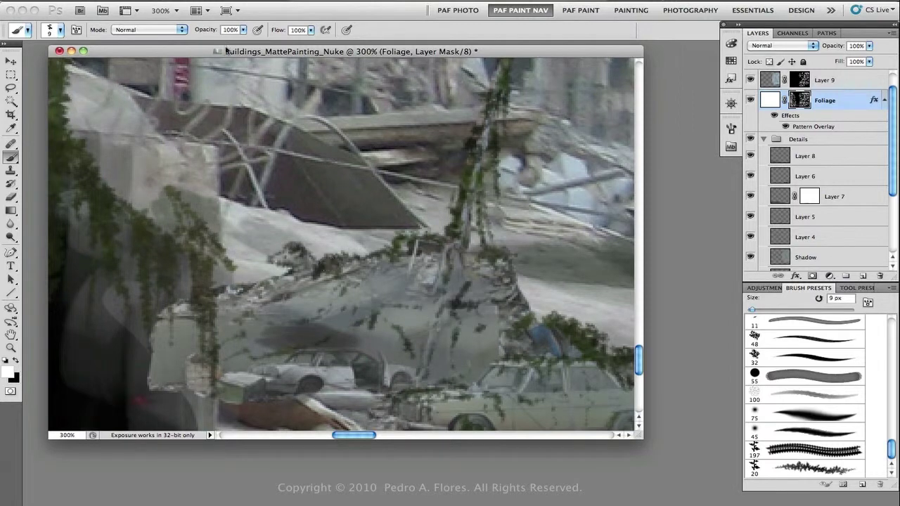
Set the brush opacity to 34% and thin out the vines on the leaning pole by masking them in black
{"action": "key", "text": "3"}
{"action": "key", "text": "4"}
{"action": "key", "text": "x"}
{"action": "left_click_drag", "start_coordinate": [462, 313], "coordinate": [457, 281]}
{"action": "left_click_drag", "start_coordinate": [453, 239], "coordinate": [493, 92]}
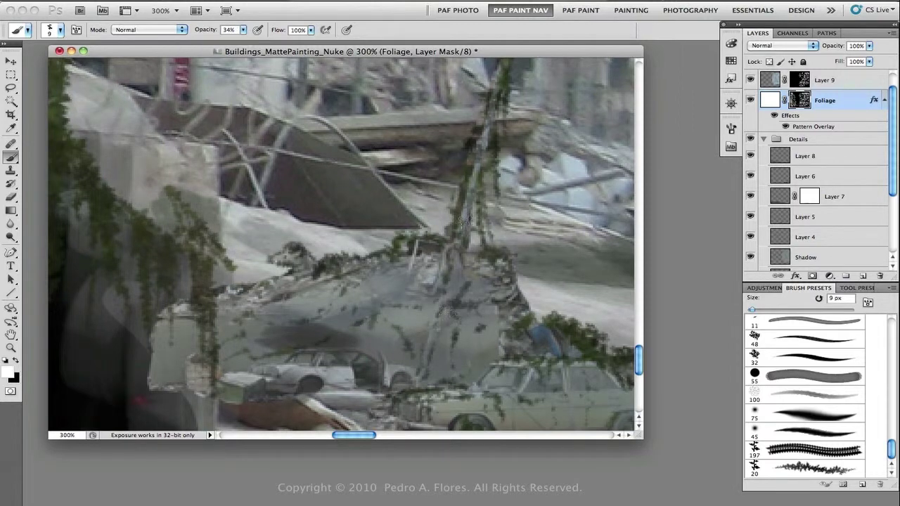
{"action": "mouse_move", "coordinate": [432, 302]}
{"action": "left_mouse_down"}
{"action": "mouse_move", "coordinate": [278, 313]}
{"action": "mouse_move", "coordinate": [478, 337]}
{"action": "mouse_move", "coordinate": [288, 365]}
{"action": "mouse_move", "coordinate": [347, 151]}
{"action": "left_mouse_up"}
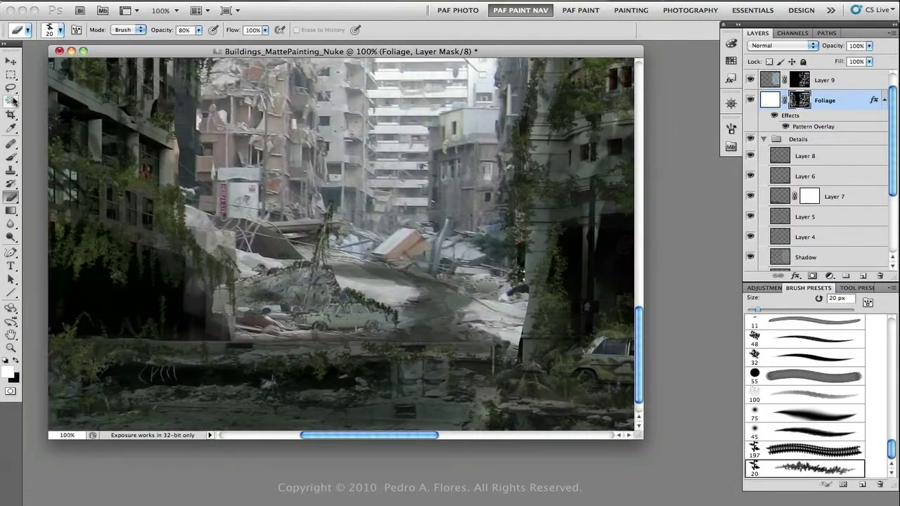
Add an empty layer above Foliage, then reveal vines on the collapsed building in the Foliage mask with a 20 px vine eraser
{"action": "key", "text": "ctrl+2"}
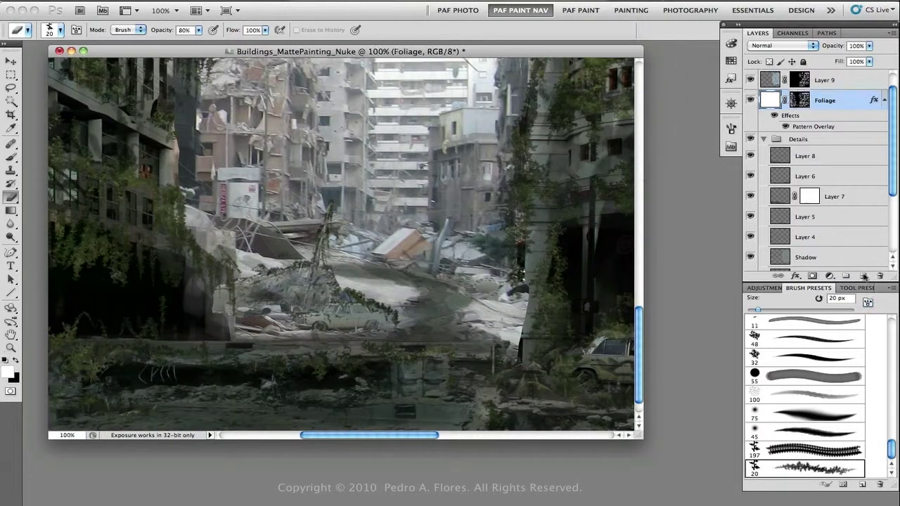
{"action": "key", "text": "ctrl+shift+alt+n"}
{"action": "scroll", "coordinate": [619, 163], "scroll_direction": "up", "scroll_amount": 5}
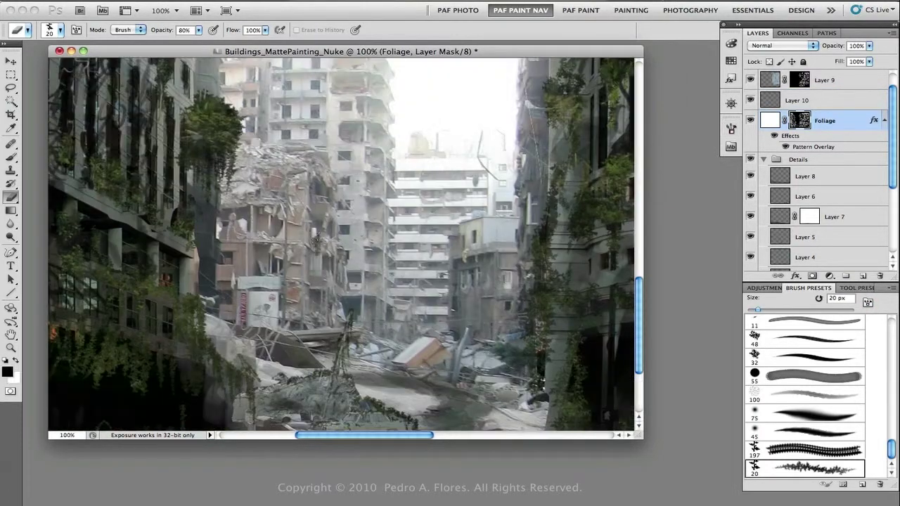
{"action": "left_click_drag", "start_coordinate": [246, 291], "coordinate": [301, 353]}
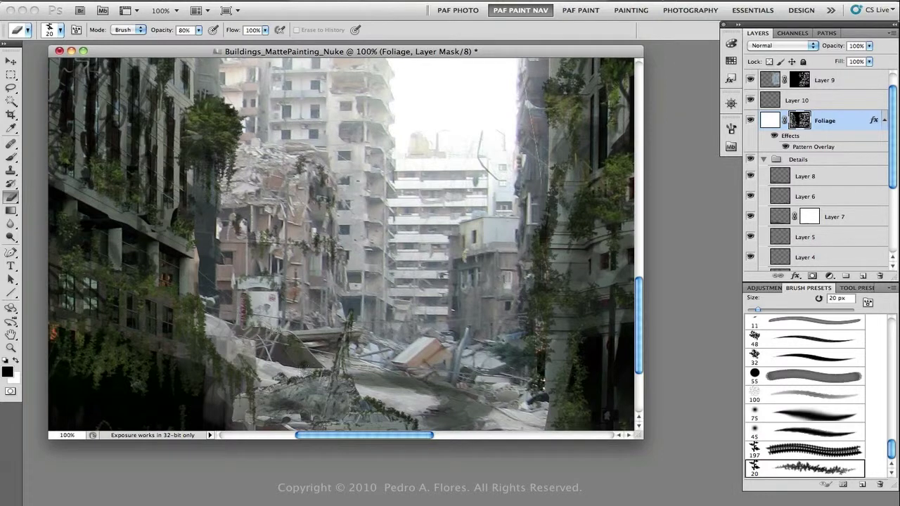
Reduce the vine eraser to 8 px and reveal small vines on the low building at the street's far end
{"action": "key", "text": "bracketleft"}
{"action": "key", "text": "bracketleft"}
{"action": "key", "text": "bracketleft"}
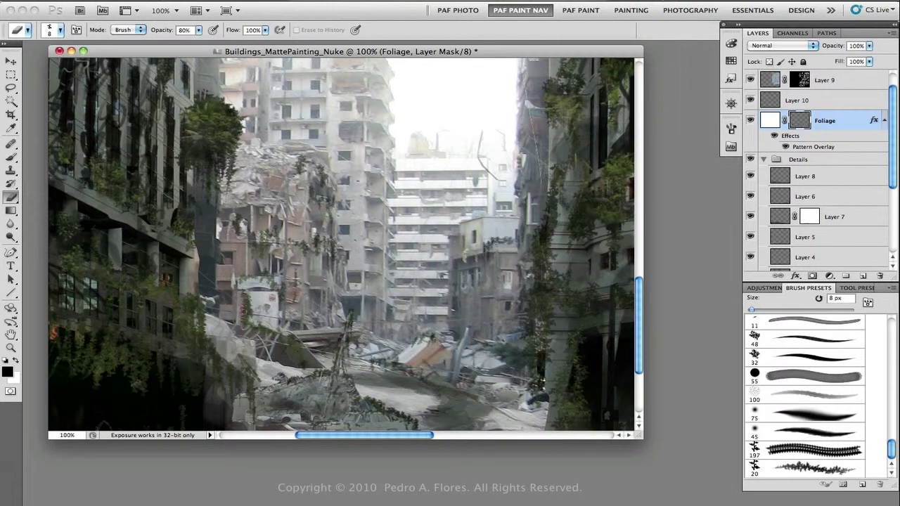
{"action": "left_click_drag", "start_coordinate": [460, 232], "coordinate": [456, 295]}
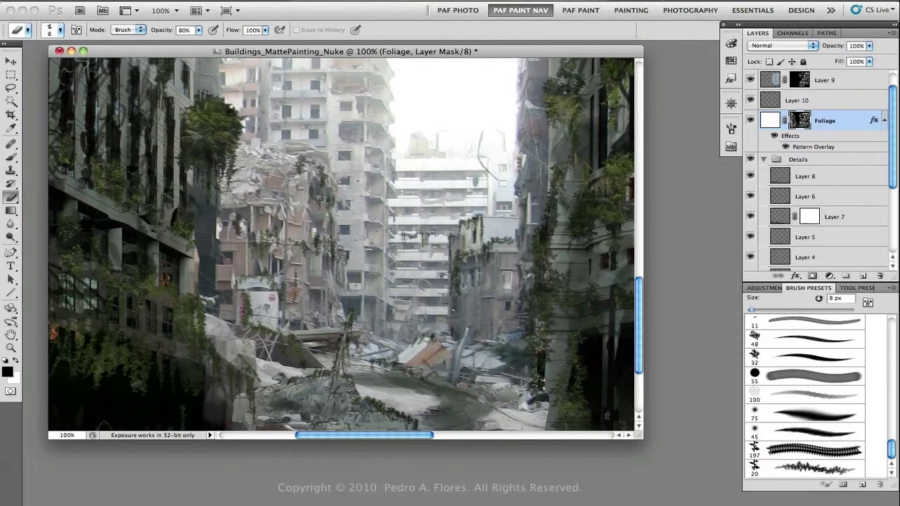
Switch to the vine brush at 60% opacity and paint vines along the distant white building's balconies
{"action": "key", "text": "b"}
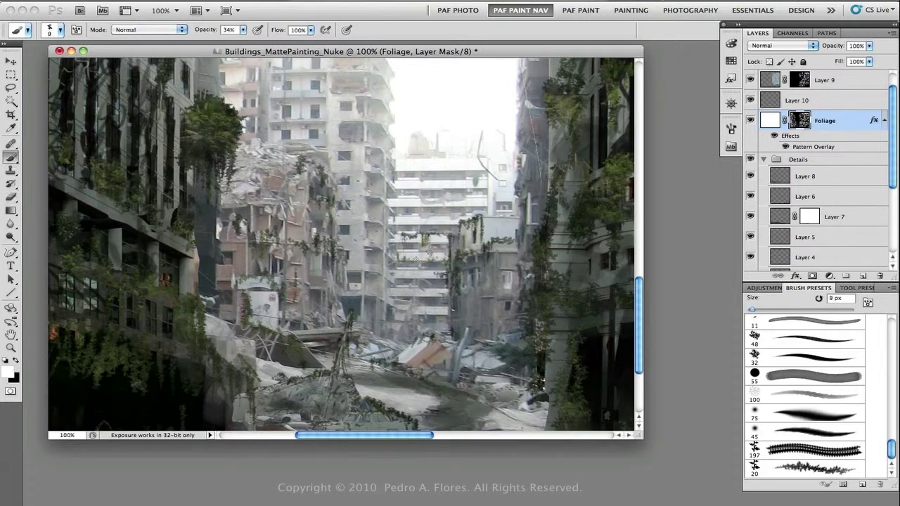
{"action": "key", "text": "ctrl+plus"}
{"action": "key", "text": "ctrl+plus"}
{"action": "key", "text": "ctrl+plus"}
{"action": "key", "text": "6"}
{"action": "key", "text": "bracketleft"}
{"action": "key", "text": "bracketleft"}
{"action": "key", "text": "bracketleft"}
{"action": "key", "text": "bracketleft"}
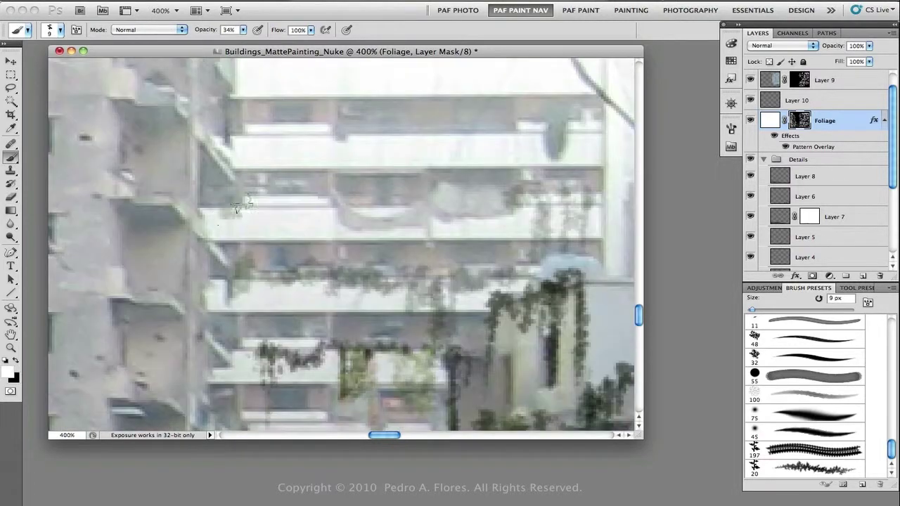
{"action": "mouse_move", "coordinate": [239, 281]}
{"action": "left_mouse_down"}
{"action": "mouse_move", "coordinate": [291, 204]}
{"action": "mouse_move", "coordinate": [401, 203]}
{"action": "mouse_move", "coordinate": [598, 156]}
{"action": "mouse_move", "coordinate": [492, 140]}
{"action": "mouse_move", "coordinate": [267, 137]}
{"action": "mouse_move", "coordinate": [521, 140]}
{"action": "left_mouse_up"}
Set the vine brush to 8 px and paint more vines across the distant white building's upper floors
{"action": "key", "text": "bracketright"}
{"action": "key", "text": "bracketright"}
{"action": "key", "text": "bracketright"}
{"action": "scroll", "coordinate": [246, 176], "scroll_direction": "up", "scroll_amount": 3}
{"action": "mouse_move", "coordinate": [246, 177]}
{"action": "left_mouse_down"}
{"action": "mouse_move", "coordinate": [413, 159]}
{"action": "mouse_move", "coordinate": [525, 162]}
{"action": "left_mouse_up"}
Paint hanging vines down the windows and broken balconies of the grey tower beside the white building
{"action": "scroll", "coordinate": [460, 207], "scroll_direction": "down", "scroll_amount": 3}
{"action": "scroll", "coordinate": [459, 207], "scroll_direction": "left", "scroll_amount": 3}
{"action": "left_click_drag", "start_coordinate": [394, 274], "coordinate": [446, 184]}
{"action": "scroll", "coordinate": [447, 184], "scroll_direction": "down", "scroll_amount": 2}
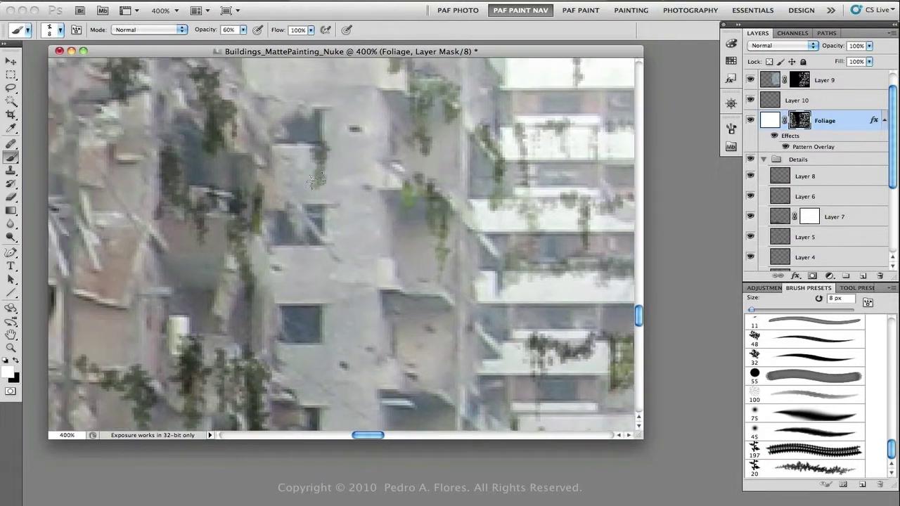
{"action": "mouse_move", "coordinate": [373, 218]}
{"action": "left_mouse_down"}
{"action": "mouse_move", "coordinate": [323, 151]}
{"action": "mouse_move", "coordinate": [379, 330]}
{"action": "left_mouse_up"}
{"action": "scroll", "coordinate": [380, 331], "scroll_direction": "down", "scroll_amount": 1}
{"action": "left_click_drag", "start_coordinate": [429, 288], "coordinate": [393, 141]}
{"action": "scroll", "coordinate": [409, 177], "scroll_direction": "down", "scroll_amount": 1}
{"action": "scroll", "coordinate": [410, 177], "scroll_direction": "down", "scroll_amount": 3}
{"action": "left_click_drag", "start_coordinate": [373, 221], "coordinate": [436, 242]}
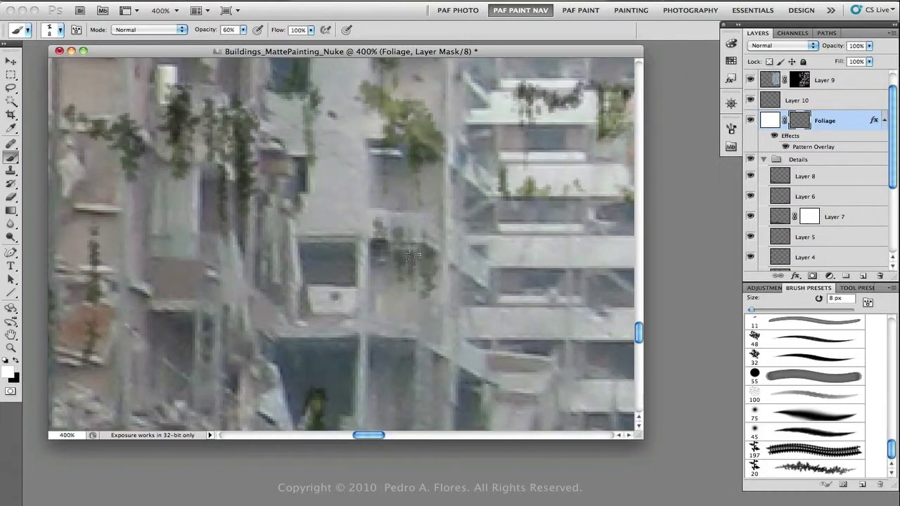
Paint vines on the distant white building's lower floors and the debris at its base
{"action": "scroll", "coordinate": [422, 246], "scroll_direction": "down", "scroll_amount": 5}
{"action": "scroll", "coordinate": [394, 232], "scroll_direction": "up", "scroll_amount": 3}
{"action": "scroll", "coordinate": [394, 232], "scroll_direction": "right", "scroll_amount": 3}
{"action": "left_click_drag", "start_coordinate": [359, 226], "coordinate": [481, 234]}
{"action": "scroll", "coordinate": [485, 229], "scroll_direction": "down", "scroll_amount": 3}
{"action": "left_click_drag", "start_coordinate": [475, 209], "coordinate": [540, 208]}
{"action": "scroll", "coordinate": [540, 207], "scroll_direction": "down", "scroll_amount": 3}
{"action": "left_click_drag", "start_coordinate": [352, 292], "coordinate": [380, 239]}
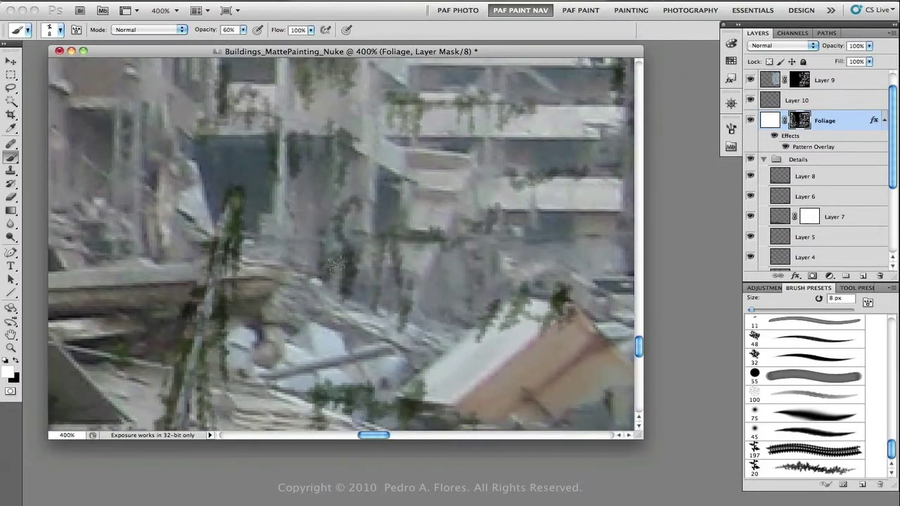
Paint small vine clumps over the collapsed building and its heap of rubble
{"action": "scroll", "coordinate": [380, 239], "scroll_direction": "up", "scroll_amount": 4}
{"action": "scroll", "coordinate": [379, 239], "scroll_direction": "left", "scroll_amount": 3}
{"action": "left_click_drag", "start_coordinate": [295, 331], "coordinate": [365, 232]}
{"action": "left_click_drag", "start_coordinate": [351, 232], "coordinate": [413, 287]}
{"action": "scroll", "coordinate": [412, 287], "scroll_direction": "up", "scroll_amount": 3}
{"action": "left_click_drag", "start_coordinate": [379, 190], "coordinate": [331, 126]}
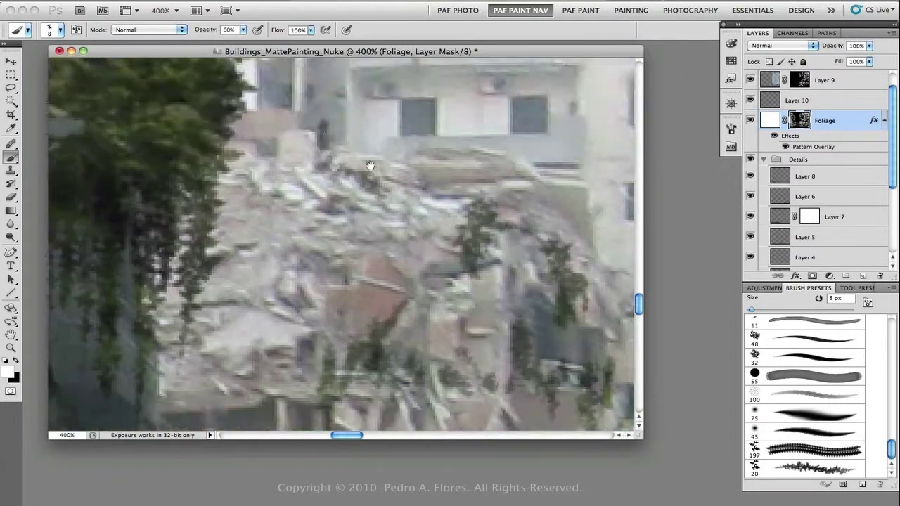
Paint vines over the apartment tower's balconies just above the rubble heap
{"action": "scroll", "coordinate": [337, 141], "scroll_direction": "up", "scroll_amount": 4}
{"action": "left_click_drag", "start_coordinate": [352, 183], "coordinate": [330, 288]}
{"action": "mouse_move", "coordinate": [397, 175]}
{"action": "left_mouse_down"}
{"action": "mouse_move", "coordinate": [411, 219]}
{"action": "mouse_move", "coordinate": [527, 288]}
{"action": "left_mouse_up"}
{"action": "mouse_move", "coordinate": [520, 295]}
{"action": "left_mouse_down"}
{"action": "mouse_move", "coordinate": [500, 330]}
{"action": "mouse_move", "coordinate": [366, 334]}
{"action": "left_mouse_up"}
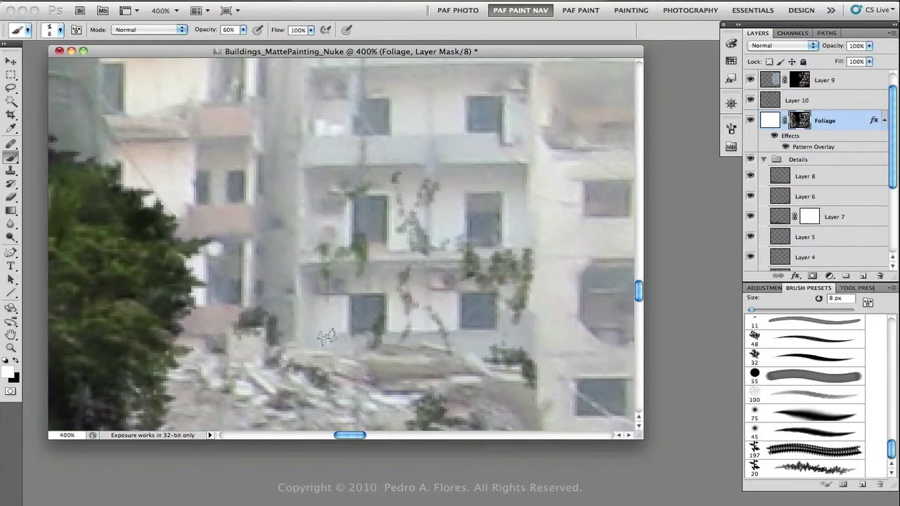
{"action": "scroll", "coordinate": [365, 334], "scroll_direction": "up", "scroll_amount": 3}
{"action": "left_click_drag", "start_coordinate": [337, 253], "coordinate": [295, 358]}
Paint vines along the apartment tower's upper balconies and broken top floors
{"action": "scroll", "coordinate": [296, 359], "scroll_direction": "up", "scroll_amount": 4}
{"action": "scroll", "coordinate": [295, 358], "scroll_direction": "left", "scroll_amount": 2}
{"action": "left_click_drag", "start_coordinate": [316, 288], "coordinate": [407, 232]}
{"action": "scroll", "coordinate": [376, 241], "scroll_direction": "up", "scroll_amount": 3}
{"action": "scroll", "coordinate": [376, 241], "scroll_direction": "down", "scroll_amount": 3}
{"action": "left_click_drag", "start_coordinate": [436, 175], "coordinate": [521, 130]}
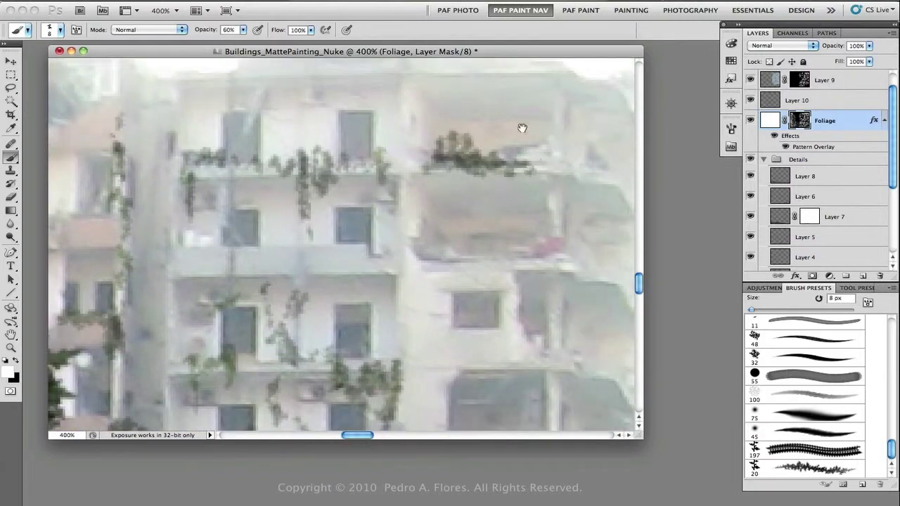
{"action": "scroll", "coordinate": [520, 130], "scroll_direction": "up", "scroll_amount": 4}
{"action": "left_click_drag", "start_coordinate": [450, 246], "coordinate": [513, 225]}
Paint foliage down the apartment tower's damaged outer edge against the sky
{"action": "scroll", "coordinate": [492, 239], "scroll_direction": "down", "scroll_amount": 3}
{"action": "scroll", "coordinate": [436, 281], "scroll_direction": "right", "scroll_amount": 2}
{"action": "left_click_drag", "start_coordinate": [418, 263], "coordinate": [441, 293]}
{"action": "left_click_drag", "start_coordinate": [422, 239], "coordinate": [433, 200]}
{"action": "scroll", "coordinate": [432, 204], "scroll_direction": "left", "scroll_amount": 2}
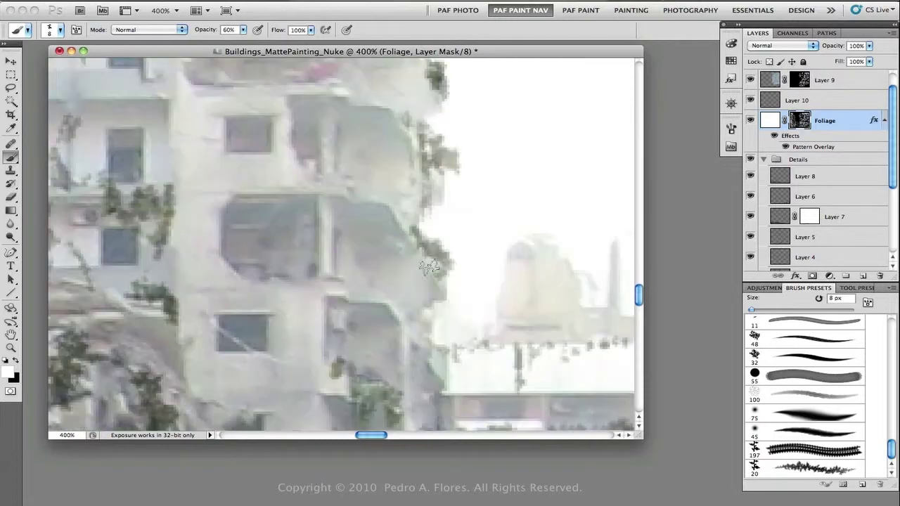
{"action": "mouse_move", "coordinate": [380, 190]}
{"action": "left_mouse_down"}
{"action": "mouse_move", "coordinate": [355, 253]}
{"action": "mouse_move", "coordinate": [316, 253]}
{"action": "left_mouse_up"}
Extend the vines down the apartment tower's lower floors and along its damaged side
{"action": "scroll", "coordinate": [355, 253], "scroll_direction": "down", "scroll_amount": 3}
{"action": "left_click_drag", "start_coordinate": [291, 134], "coordinate": [302, 184]}
{"action": "left_click_drag", "start_coordinate": [260, 208], "coordinate": [267, 247]}
{"action": "scroll", "coordinate": [353, 196], "scroll_direction": "right", "scroll_amount": 2}
{"action": "left_click_drag", "start_coordinate": [453, 330], "coordinate": [422, 105]}
{"action": "left_click_drag", "start_coordinate": [418, 337], "coordinate": [407, 167]}
{"action": "left_click_drag", "start_coordinate": [397, 338], "coordinate": [394, 134]}
{"action": "key", "text": "super+minus"}
{"action": "key", "text": "super+minus"}
{"action": "key", "text": "super+minus"}
{"action": "key", "text": "super+minus"}
{"action": "key", "text": "super+minus"}
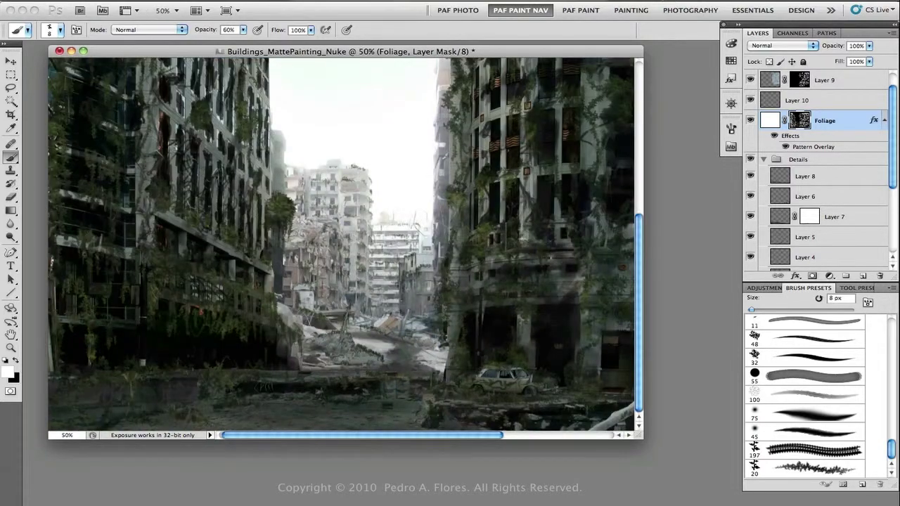
Enlarge the vine brush to 25 px and add foliage to the building edge just beyond the left building
{"action": "key", "text": "bracketright"}
{"action": "key", "text": "bracketright"}
{"action": "key", "text": "bracketright"}
{"action": "key", "text": "bracketright"}
{"action": "key", "text": "bracketright"}
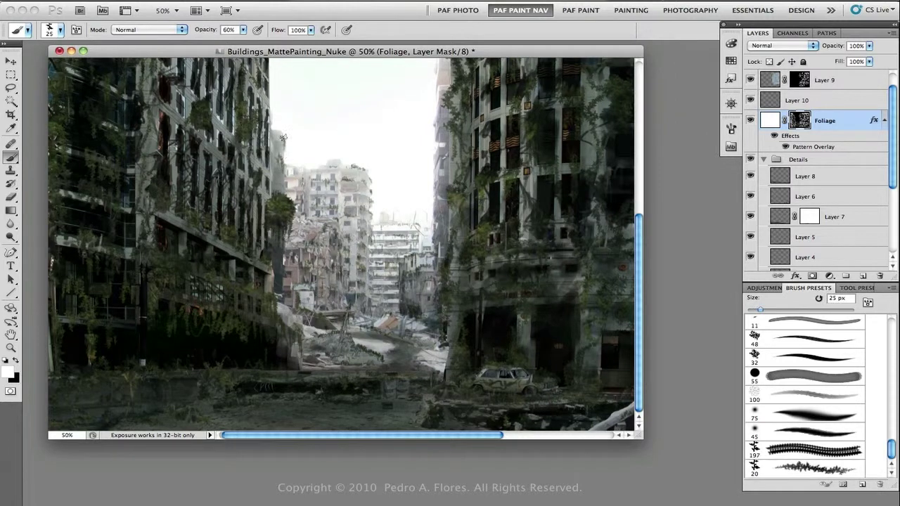
Copy the Foliage layer's mask onto Layer 10 and make Layer 10's image content active
{"action": "left_click", "coordinate": [815, 100]}
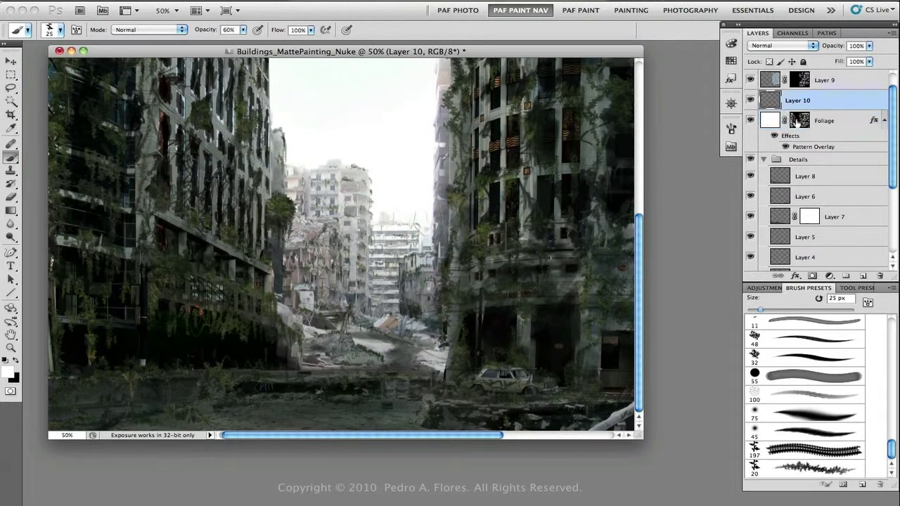
{"action": "left_click_drag", "start_coordinate": [800, 120], "coordinate": [799, 100]}
{"action": "left_click", "coordinate": [769, 102]}
Enlarge the vine brush to 70 px at 22% opacity and paint white haze over the distant foliage on Layer 10
{"action": "key", "text": "bracketright"}
{"action": "key", "text": "bracketright"}
{"action": "key", "text": "bracketright"}
{"action": "key", "text": "bracketright"}
{"action": "key", "text": "bracketright"}
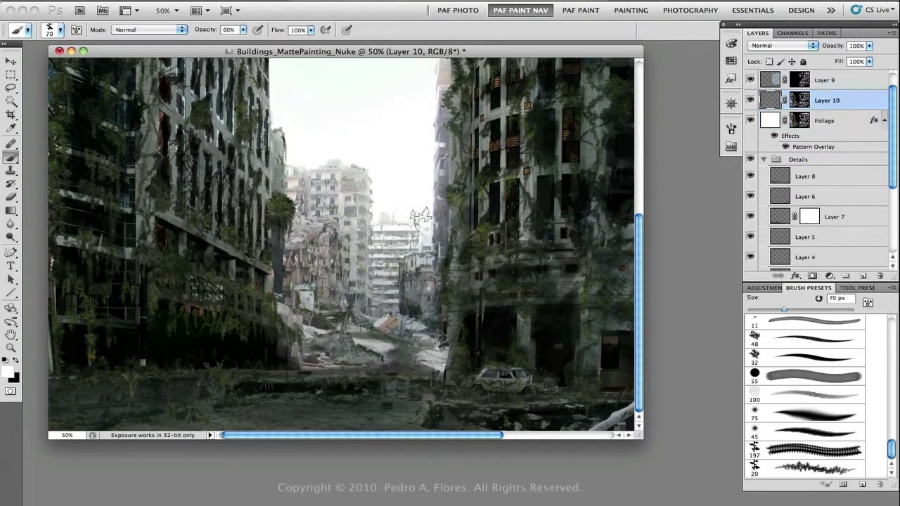
{"action": "key", "text": "super+plus"}
{"action": "key", "text": "2"}
{"action": "key", "text": "2"}
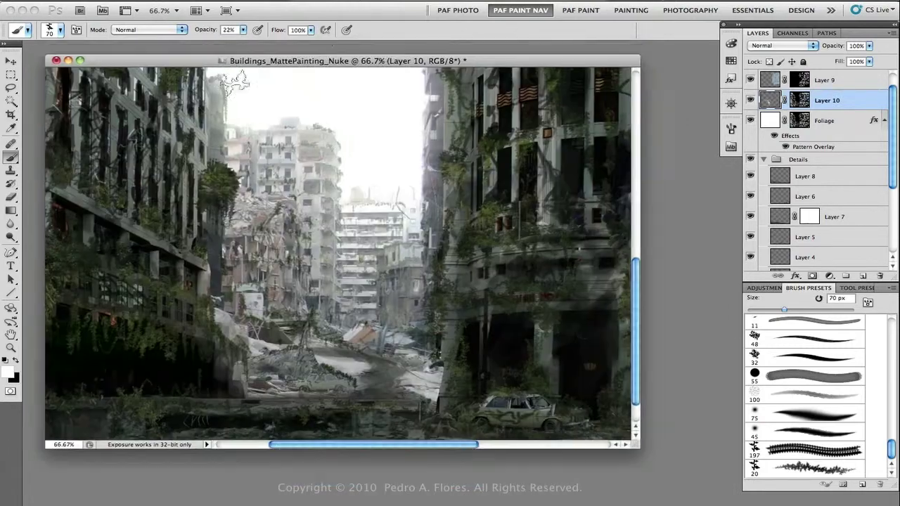
{"action": "left_click_drag", "start_coordinate": [223, 120], "coordinate": [221, 130]}
Switch to full-screen view and lower the brush opacity to 13% for subtler haze on the distant foliage
{"action": "key", "text": "f"}
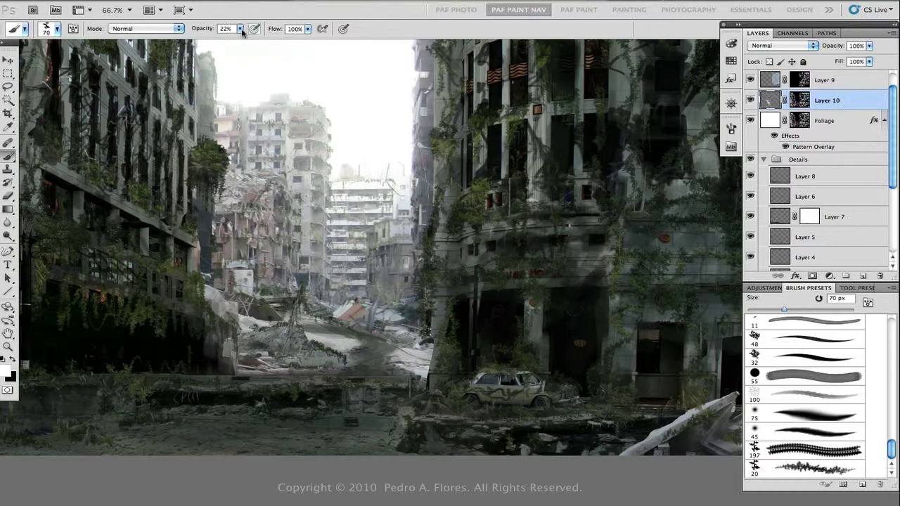
{"action": "key", "text": "ctrl+minus"}
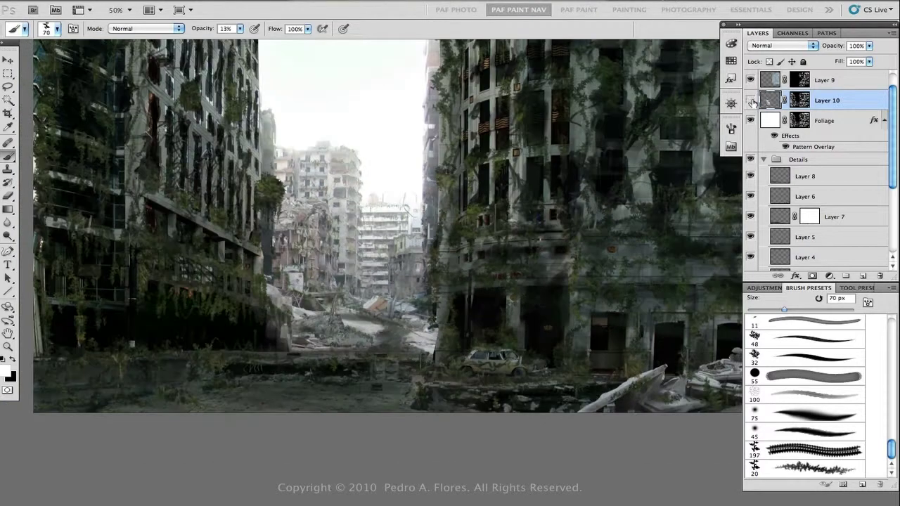
{"action": "key", "text": "ctrl+plus"}
{"action": "key", "text": "ctrl+plus"}
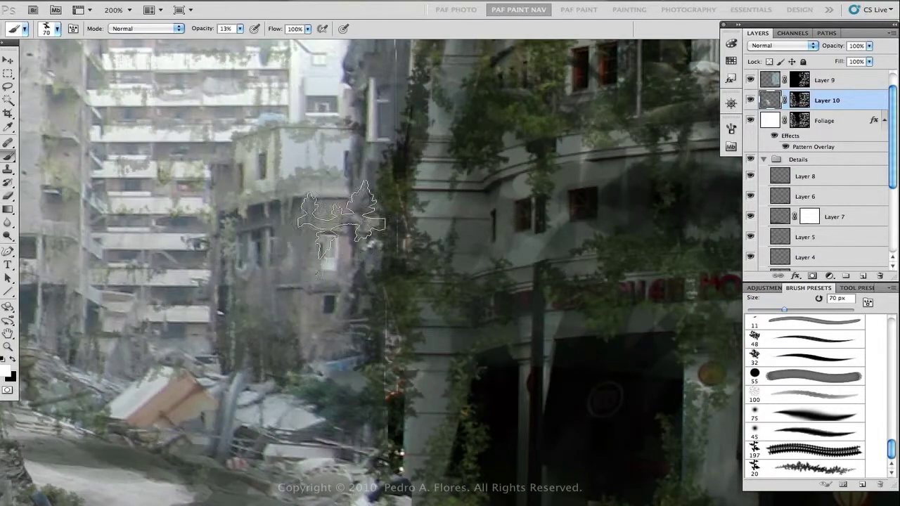
{"action": "key", "text": "ctrl+minus"}
{"action": "key", "text": "ctrl+minus"}
{"action": "key", "text": "ctrl+plus"}
{"action": "key", "text": "ctrl+plus"}
Reduce the vine brush to 7 px at 85% opacity and paint vines along the distant white building's roofline in the Foliage mask
{"action": "key", "text": "alt+bracketleft"}
{"action": "key", "text": "bracketleft"}
{"action": "key", "text": "bracketleft"}
{"action": "key", "text": "bracketleft"}
{"action": "key", "text": "bracketleft"}
{"action": "key", "text": "bracketleft"}
{"action": "key", "text": "bracketleft"}
{"action": "key", "text": "bracketleft"}
{"action": "key", "text": "bracketleft"}
{"action": "key", "text": "bracketleft"}
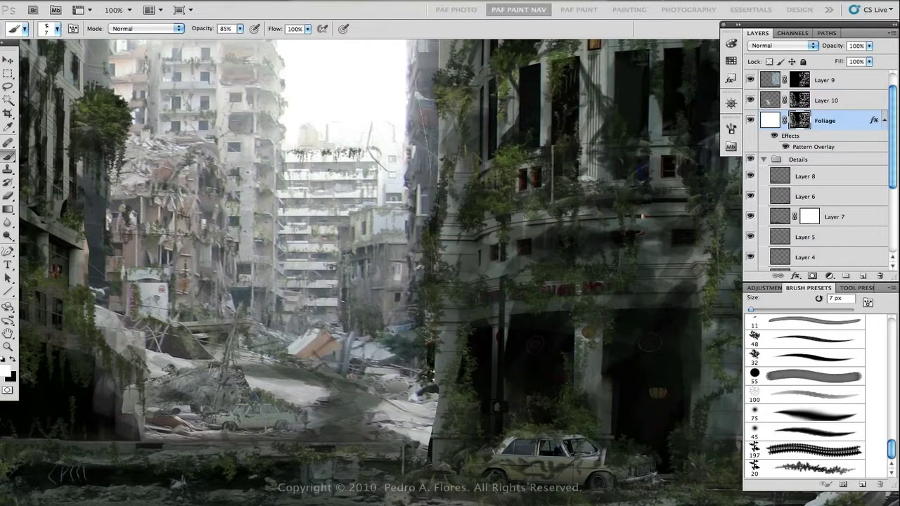
On Layer 10, use the 20 px vine brush at 39% opacity to haze the white building's rooftop vines
{"action": "key", "text": "alt+bracketright"}
{"action": "key", "text": "1"}
{"action": "key", "text": "4"}
{"action": "key", "text": "shift+period"}
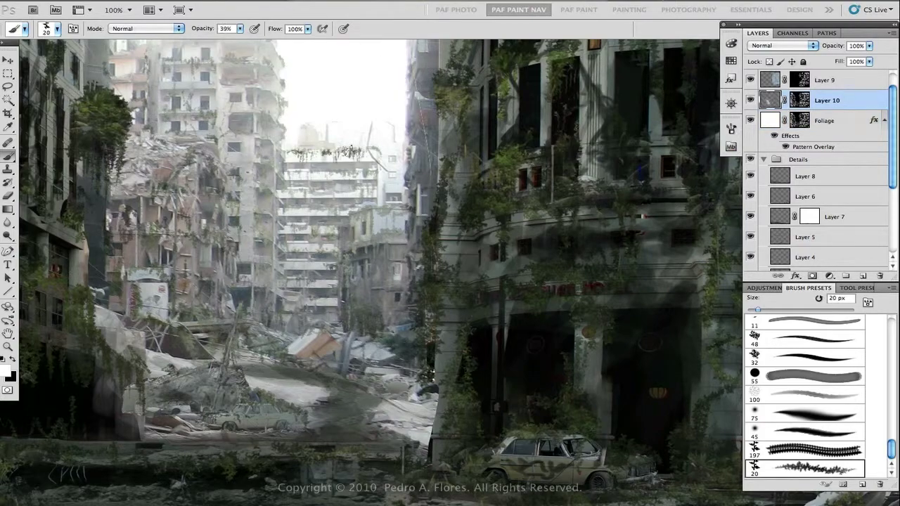
Set Layer 10's opacity to 74%
{"action": "left_click", "coordinate": [800, 121]}
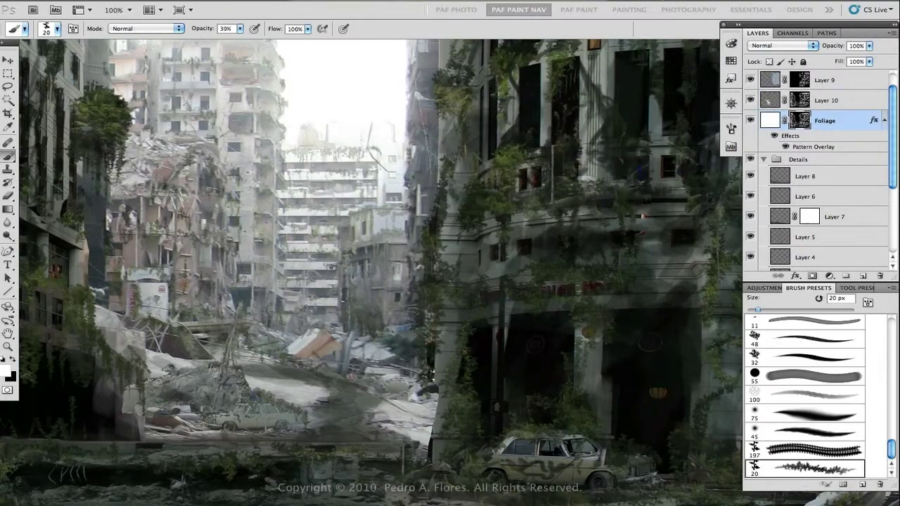
{"action": "key", "text": "alt+bracketright"}
{"action": "key", "text": "7"}
{"action": "key", "text": "4"}
{"action": "key", "text": "ctrl+minus"}
{"action": "key", "text": "ctrl+minus"}
{"action": "key", "text": "ctrl+minus"}
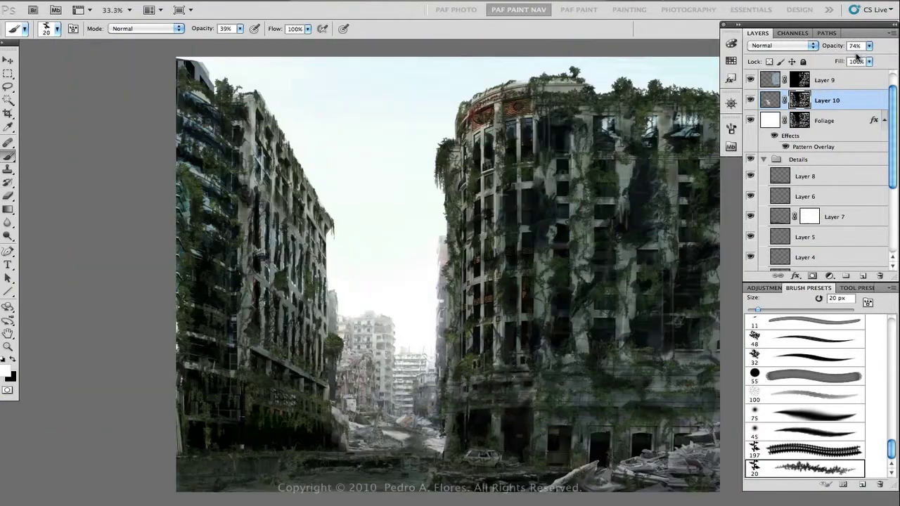
Pick a pale foreground colour and brush haze over the foliage along the right building's outer edge on Layer 10
{"action": "key", "text": "ctrl+plus"}
{"action": "key", "text": "ctrl+plus"}
{"action": "key", "text": "ctrl+plus"}
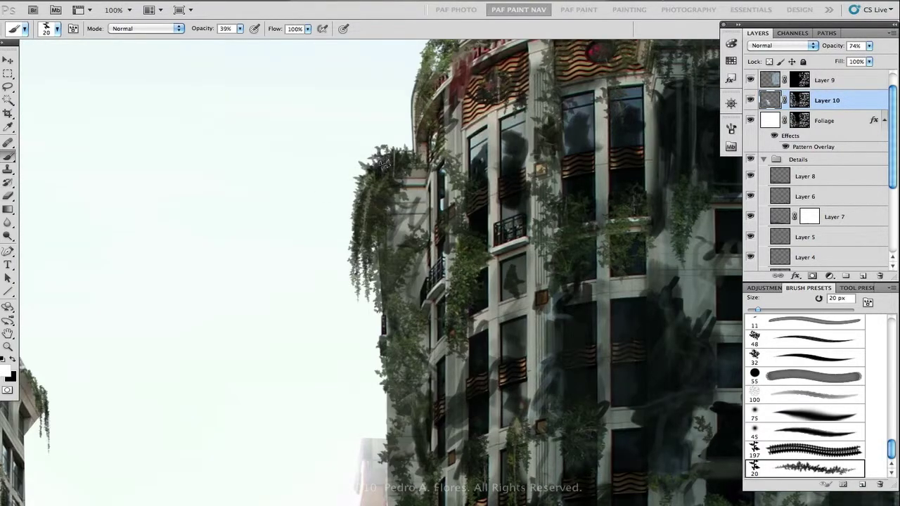
{"action": "mouse_move", "coordinate": [383, 163]}
{"action": "left_mouse_down"}
{"action": "mouse_move", "coordinate": [383, 295]}
{"action": "mouse_move", "coordinate": [394, 140]}
{"action": "mouse_move", "coordinate": [380, 211]}
{"action": "mouse_move", "coordinate": [393, 119]}
{"action": "mouse_move", "coordinate": [390, 379]}
{"action": "left_mouse_up"}
{"action": "key", "text": "i"}
{"action": "key", "text": "Return"}
{"action": "key", "text": "b"}
{"action": "left_click_drag", "start_coordinate": [390, 119], "coordinate": [391, 281]}
{"action": "mouse_move", "coordinate": [391, 176]}
{"action": "left_mouse_down"}
{"action": "mouse_move", "coordinate": [394, 348]}
{"action": "mouse_move", "coordinate": [254, 419]}
{"action": "mouse_move", "coordinate": [162, 419]}
{"action": "mouse_move", "coordinate": [134, 356]}
{"action": "mouse_move", "coordinate": [169, 210]}
{"action": "mouse_move", "coordinate": [281, 141]}
{"action": "mouse_move", "coordinate": [317, 84]}
{"action": "left_mouse_up"}
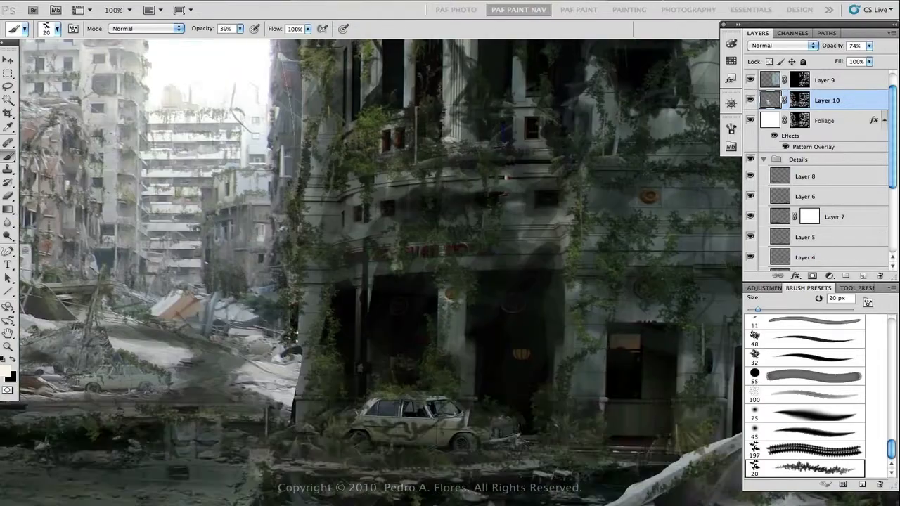
Move Layer 9 below Layer 10 and adjust its Levels with an input black of 34 and an output white of 138
{"action": "key", "text": "ctrl+minus"}
{"action": "key", "text": "ctrl+minus"}
{"action": "key", "text": "ctrl+minus"}
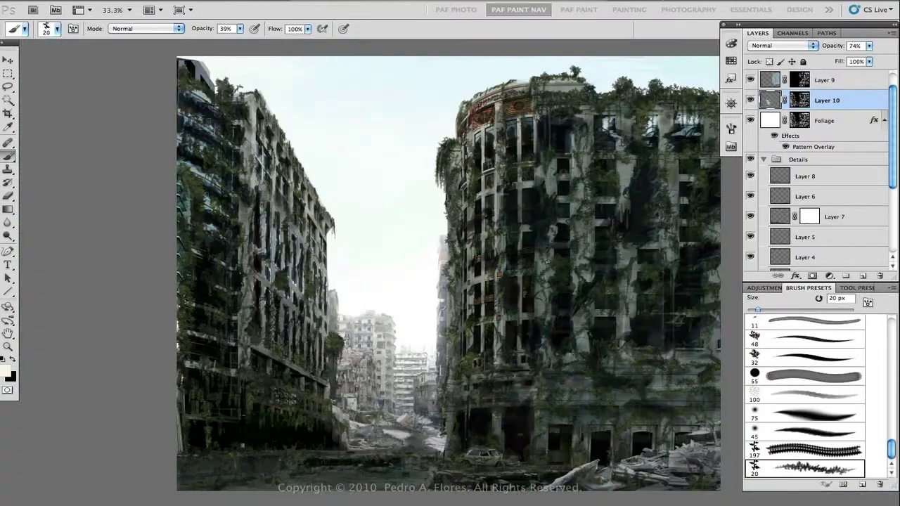
{"action": "left_click_drag", "start_coordinate": [777, 78], "coordinate": [788, 98]}
{"action": "key", "text": "ctrl+l"}
{"action": "left_click_drag", "start_coordinate": [592, 265], "coordinate": [622, 265]}
{"action": "left_click_drag", "start_coordinate": [752, 315], "coordinate": [679, 316]}
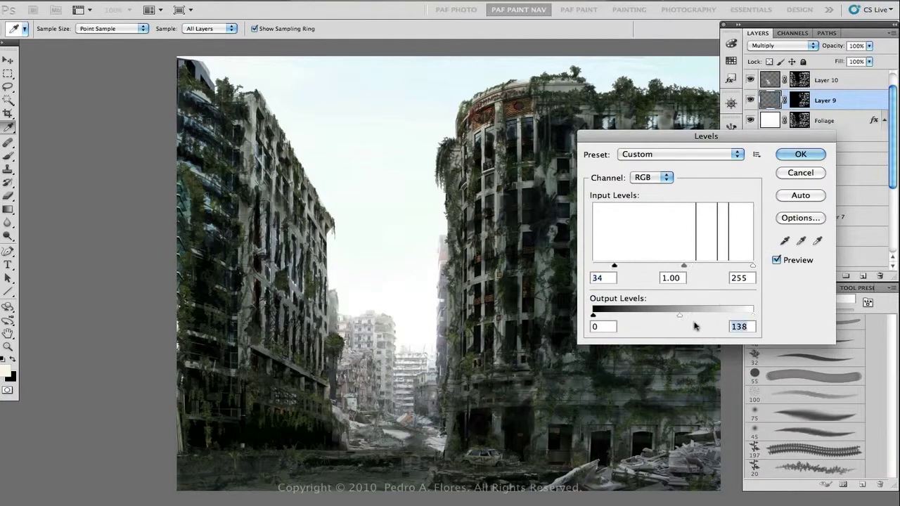
{"action": "key", "text": "Return"}
Replace Layer 9's mask with a copy of the Foliage layer's mask
{"action": "key", "text": "b"}
{"action": "left_click", "coordinate": [824, 120]}
{"action": "left_click_drag", "start_coordinate": [799, 100], "coordinate": [799, 120]}
{"action": "left_click", "coordinate": [542, 177]}
Compare blend modes on Layer 10, including Screen, and set it to Linear Dodge (Add)
{"action": "left_click", "coordinate": [830, 81]}
{"action": "key", "text": "ctrl+plus"}
{"action": "key", "text": "ctrl+plus"}
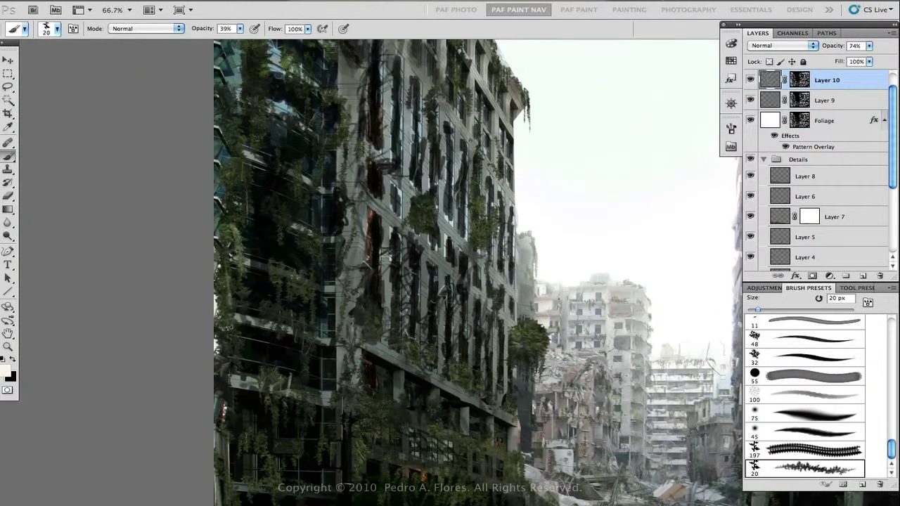
{"action": "left_click", "coordinate": [787, 46]}
{"action": "left_click", "coordinate": [760, 119]}
{"action": "scroll", "coordinate": [592, 104], "scroll_direction": "right", "scroll_amount": 3}
{"action": "scroll", "coordinate": [592, 105], "scroll_direction": "up", "scroll_amount": 2}
{"action": "left_click", "coordinate": [780, 46]}
{"action": "left_click", "coordinate": [760, 67]}
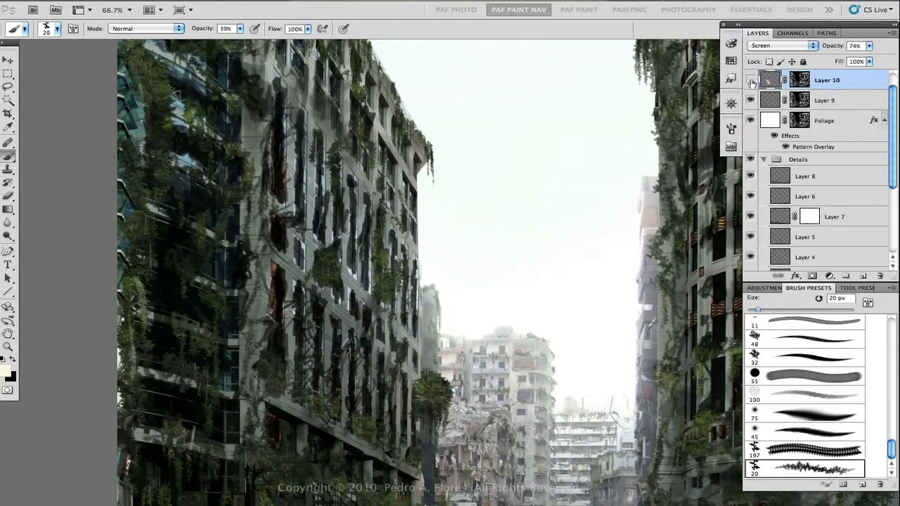
{"action": "left_click", "coordinate": [780, 46]}
{"action": "left_click", "coordinate": [776, 61]}
On Layer 10, brush highlights over the left facade's vines and the right building's corner vines with the 35 px vine brush and a sampled olive green
{"action": "scroll", "coordinate": [351, 211], "scroll_direction": "left", "scroll_amount": 3}
{"action": "scroll", "coordinate": [351, 211], "scroll_direction": "up", "scroll_amount": 2}
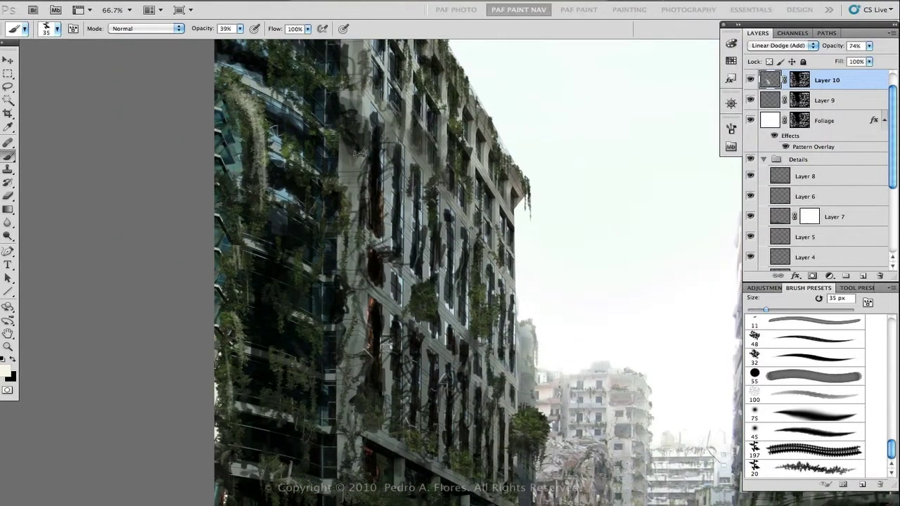
{"action": "left_click_drag", "start_coordinate": [251, 102], "coordinate": [256, 193]}
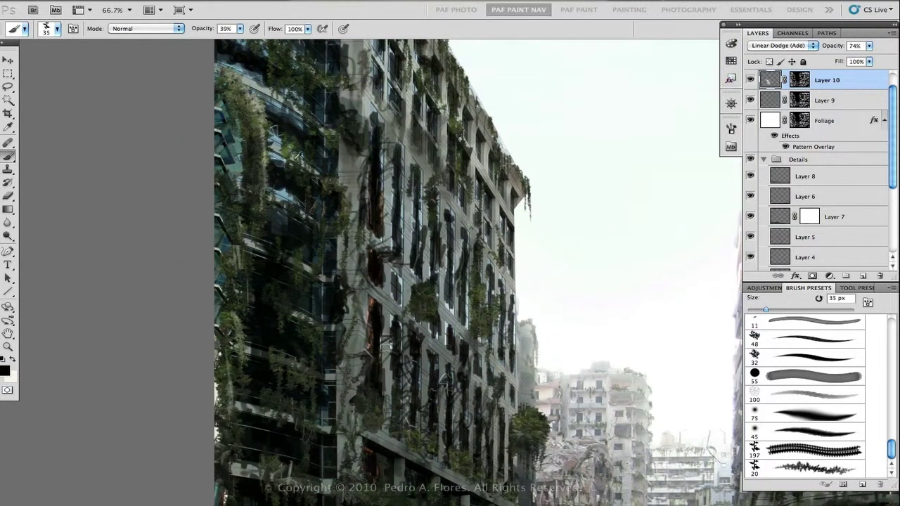
{"action": "left_click", "coordinate": [244, 93], "text": "alt"}
{"action": "scroll", "coordinate": [439, 205], "scroll_direction": "right", "scroll_amount": 8}
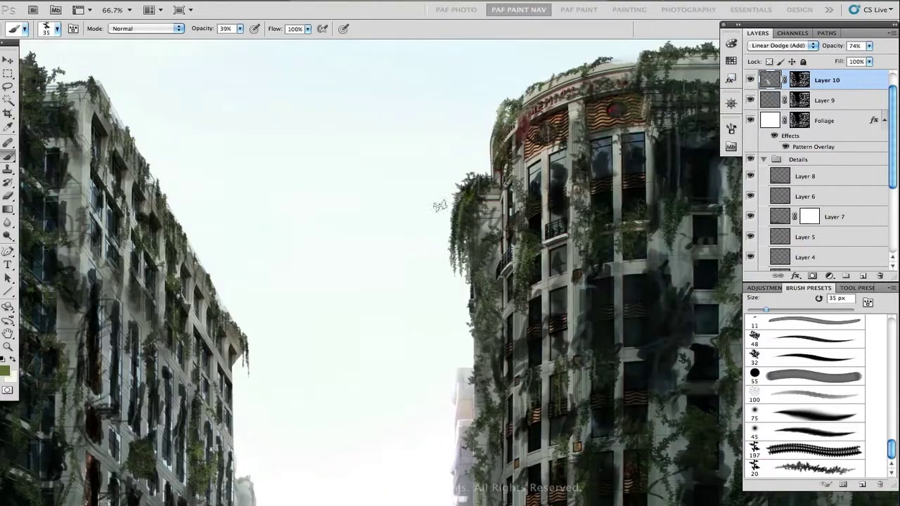
{"action": "left_click_drag", "start_coordinate": [457, 190], "coordinate": [462, 245]}
Examine the foliage across the right building's facade from the rooftop to the street
{"action": "scroll", "coordinate": [521, 253], "scroll_direction": "right", "scroll_amount": 10}
{"action": "scroll", "coordinate": [520, 253], "scroll_direction": "up", "scroll_amount": 3}
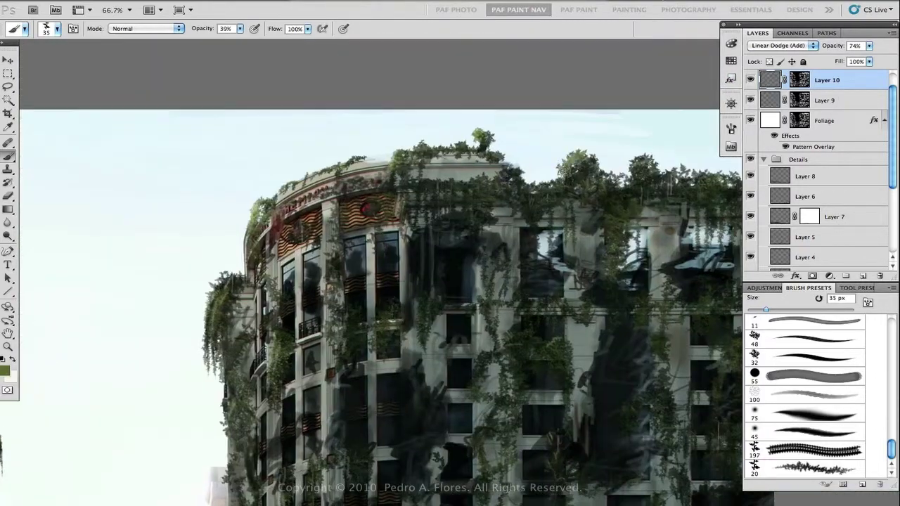
{"action": "scroll", "coordinate": [427, 162], "scroll_direction": "down", "scroll_amount": 4}
{"action": "scroll", "coordinate": [428, 162], "scroll_direction": "left", "scroll_amount": 8}
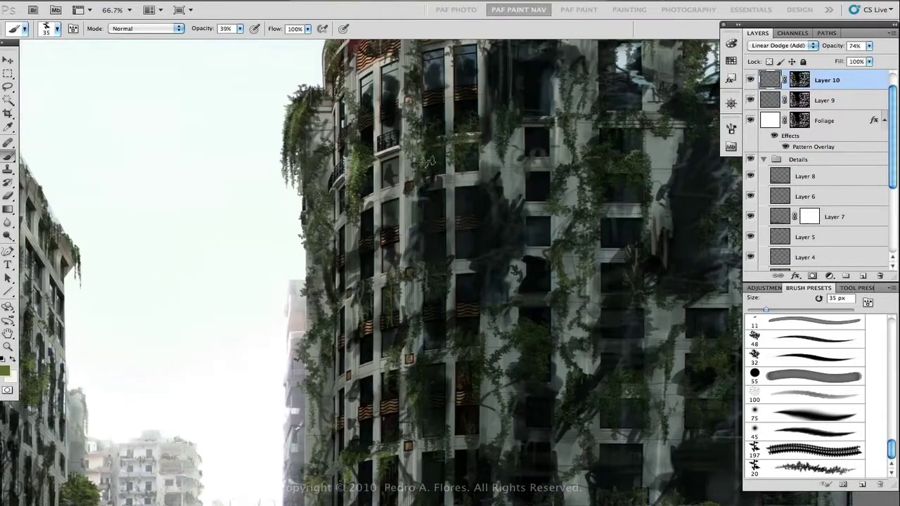
{"action": "scroll", "coordinate": [427, 161], "scroll_direction": "down", "scroll_amount": 10}
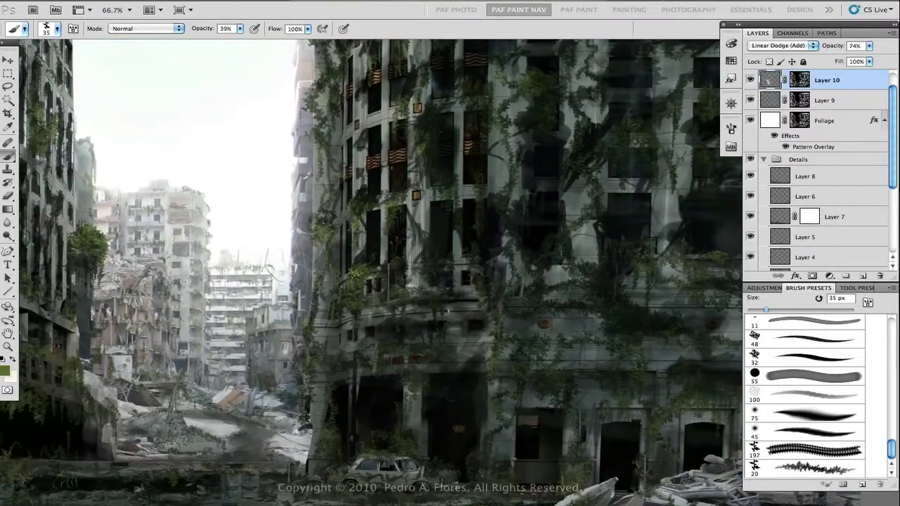
{"action": "scroll", "coordinate": [354, 272], "scroll_direction": "left", "scroll_amount": 3}
{"action": "scroll", "coordinate": [354, 272], "scroll_direction": "up", "scroll_amount": 8}
{"action": "scroll", "coordinate": [344, 309], "scroll_direction": "down", "scroll_amount": 10}
{"action": "scroll", "coordinate": [344, 309], "scroll_direction": "right", "scroll_amount": 8}
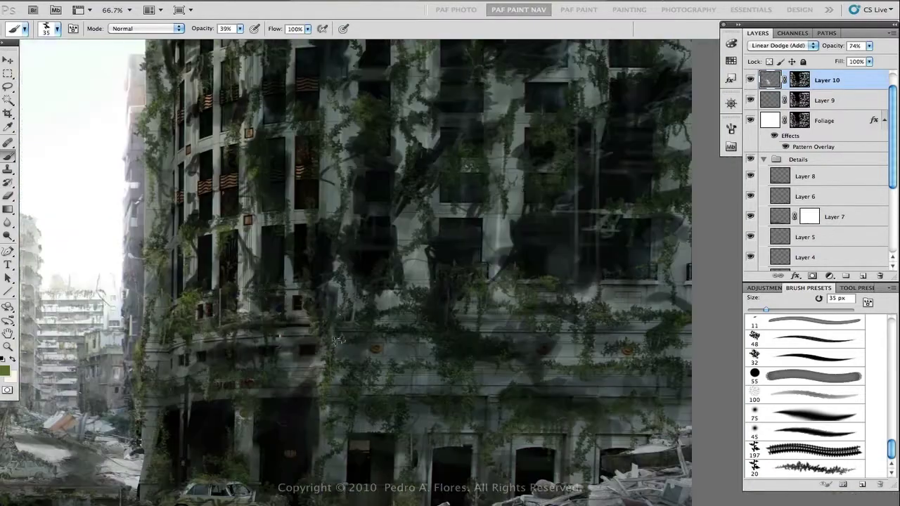
{"action": "scroll", "coordinate": [338, 341], "scroll_direction": "down", "scroll_amount": 5}
{"action": "scroll", "coordinate": [338, 340], "scroll_direction": "left", "scroll_amount": 4}
Brush olive-green highlights over the upper foliage of the left building on Layer 10
{"action": "scroll", "coordinate": [268, 396], "scroll_direction": "up", "scroll_amount": 10}
{"action": "scroll", "coordinate": [268, 395], "scroll_direction": "left", "scroll_amount": 5}
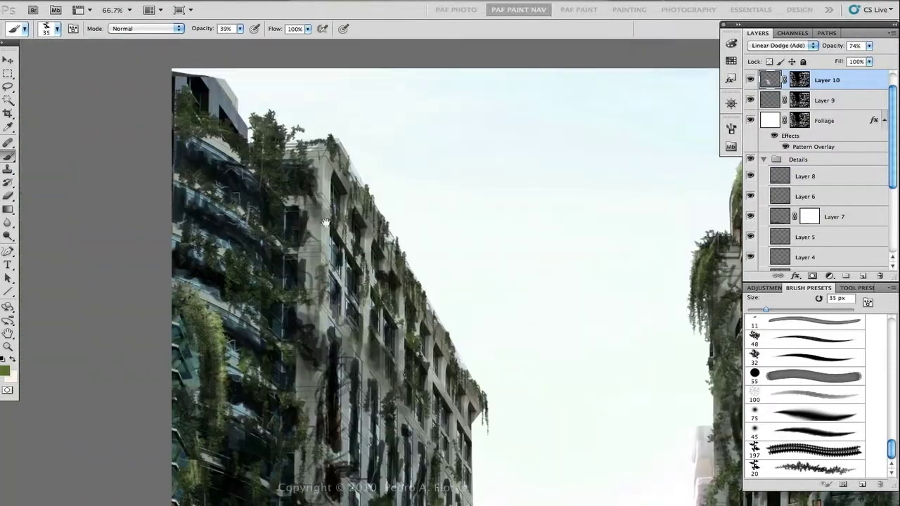
{"action": "left_click_drag", "start_coordinate": [278, 273], "coordinate": [289, 231]}
{"action": "mouse_move", "coordinate": [249, 148]}
{"action": "left_mouse_down"}
{"action": "mouse_move", "coordinate": [232, 106]}
{"action": "mouse_move", "coordinate": [242, 140]}
{"action": "mouse_move", "coordinate": [214, 302]}
{"action": "mouse_move", "coordinate": [209, 242]}
{"action": "left_mouse_up"}
On Layer 9, brush dark shading into the left building's foliage with the 35 px vine brush
{"action": "scroll", "coordinate": [248, 325], "scroll_direction": "down", "scroll_amount": 5}
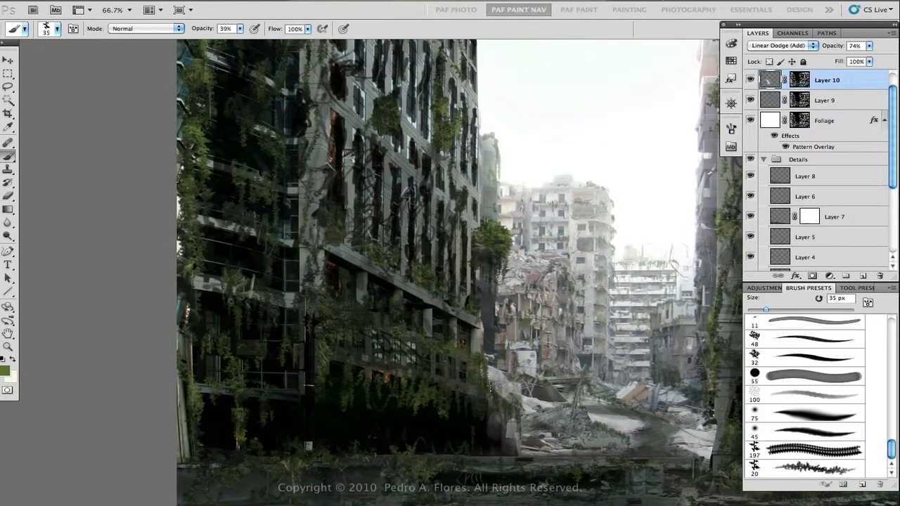
{"action": "key", "text": "alt+bracketleft"}
{"action": "left_click_drag", "start_coordinate": [248, 321], "coordinate": [373, 332]}
{"action": "scroll", "coordinate": [372, 332], "scroll_direction": "up", "scroll_amount": 10}
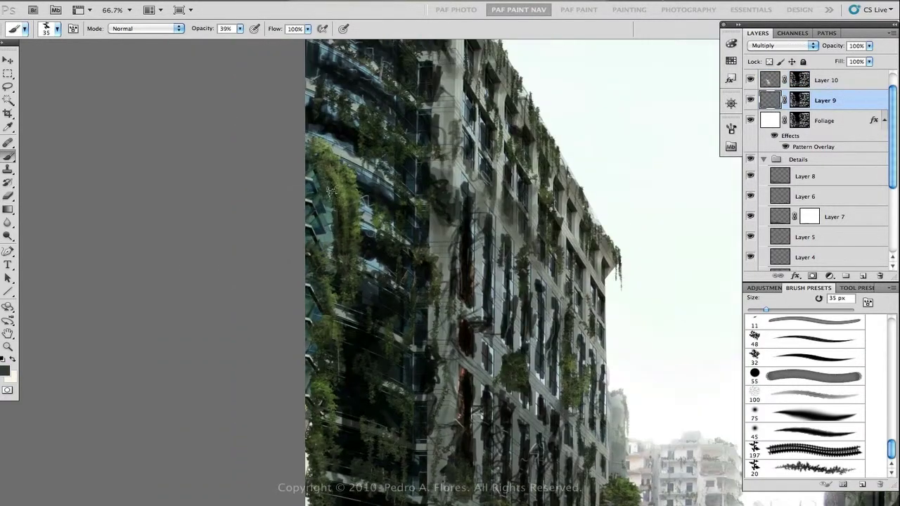
{"action": "scroll", "coordinate": [320, 284], "scroll_direction": "down", "scroll_amount": 5}
{"action": "scroll", "coordinate": [319, 283], "scroll_direction": "right", "scroll_amount": 4}
{"action": "key", "text": "alt+bracketleft"}
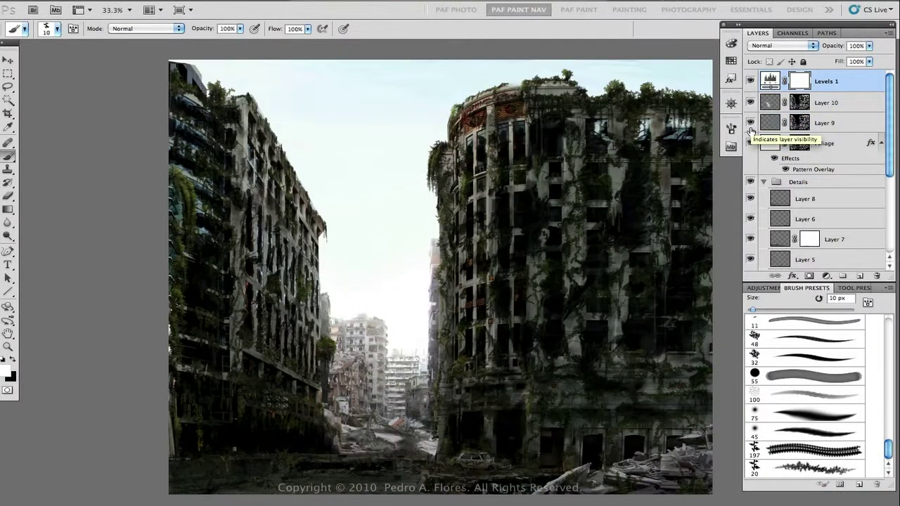
Try a Multiply drop shadow on the Foliage layer, adjusting its distance and size
{"action": "key", "text": "ctrl+minus"}
{"action": "key", "text": "ctrl+minus"}
{"action": "key", "text": "ctrl+plus"}
{"action": "key", "text": "ctrl+plus"}
{"action": "left_click", "coordinate": [799, 144]}
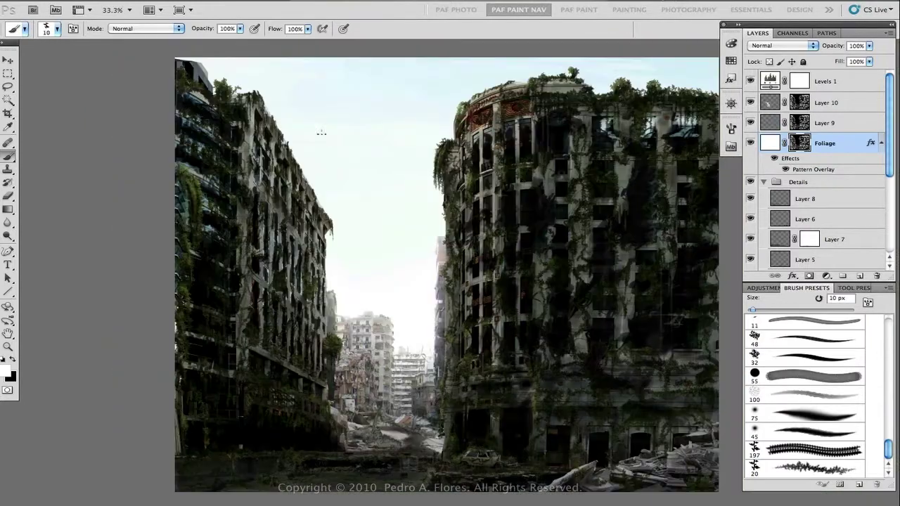
{"action": "left_click_drag", "start_coordinate": [321, 132], "coordinate": [242, 135]}
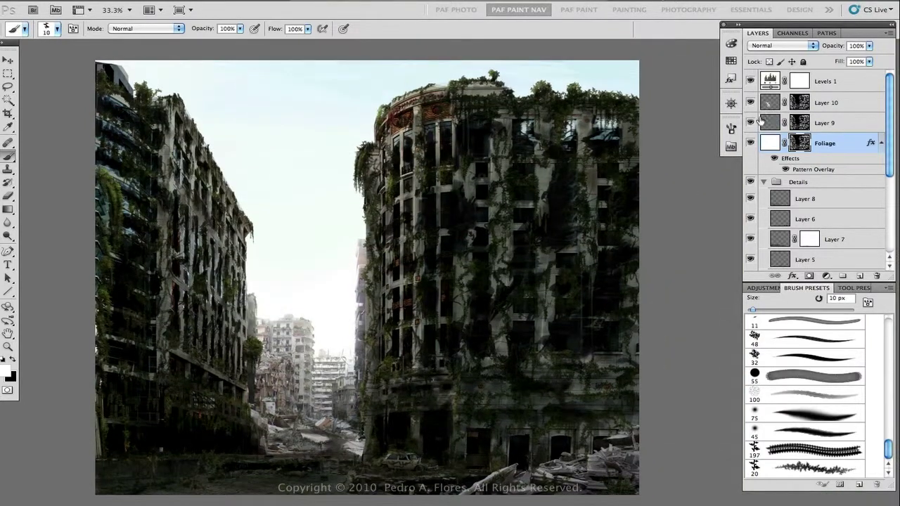
{"action": "key", "text": "ctrl+plus"}
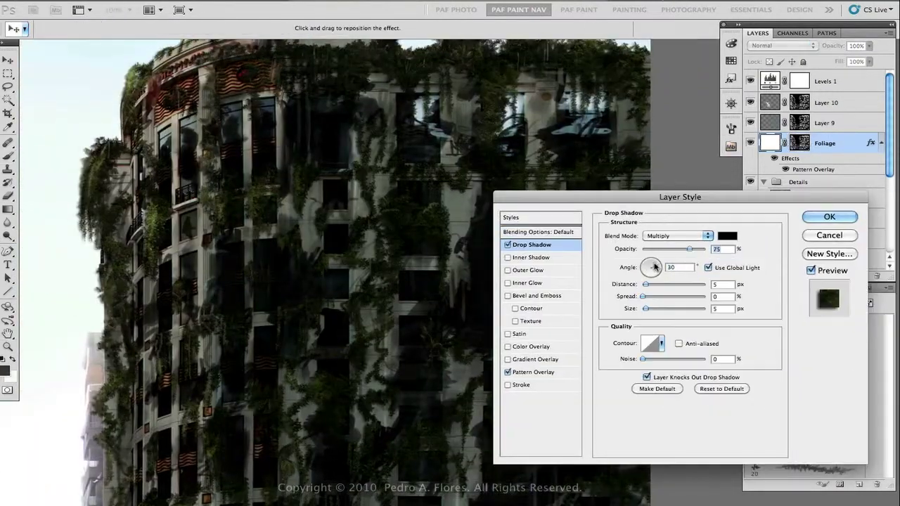
{"action": "left_click_drag", "start_coordinate": [645, 285], "coordinate": [643, 310]}
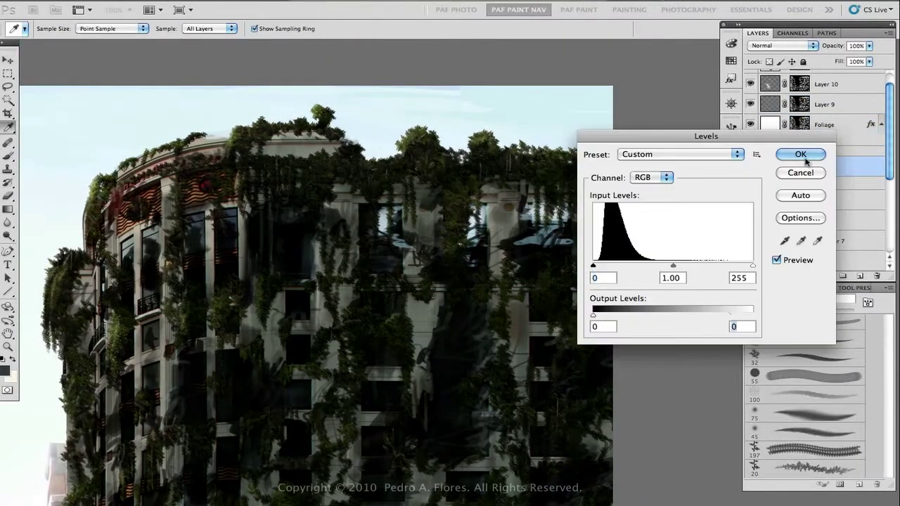
Turn Layer 11 black with a Levels output white of 0 and give it a layer mask
{"action": "left_click", "coordinate": [800, 155]}
{"action": "key", "text": "v"}
{"action": "left_click", "coordinate": [810, 275]}
{"action": "key", "text": "b"}
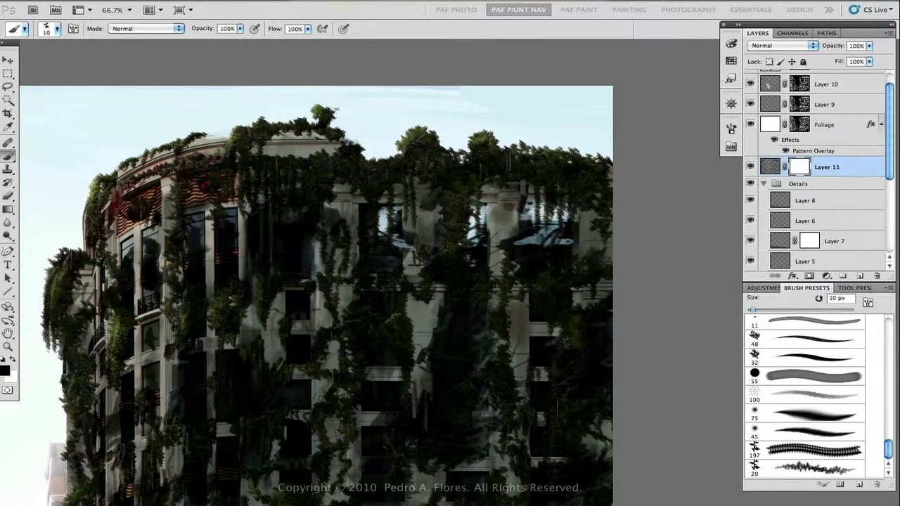
Paint black in Layer 11's mask with a soft 55 px brush to remove the shadow along the right building's roofline and upper windows
{"action": "right_click", "coordinate": [116, 116]}
{"action": "left_click", "coordinate": [214, 185]}
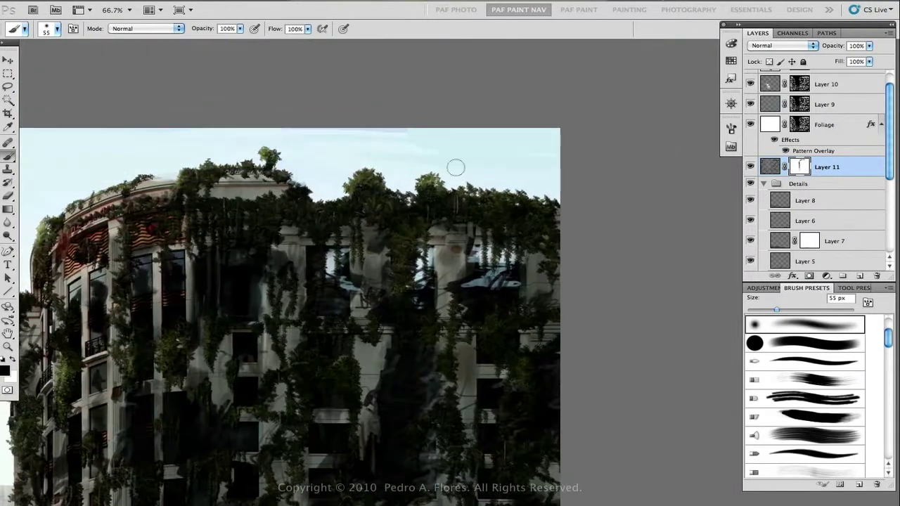
{"action": "left_click_drag", "start_coordinate": [365, 180], "coordinate": [187, 205]}
{"action": "left_click_drag", "start_coordinate": [455, 186], "coordinate": [553, 202]}
{"action": "left_click_drag", "start_coordinate": [513, 247], "coordinate": [497, 273]}
{"action": "left_click_drag", "start_coordinate": [422, 256], "coordinate": [404, 279]}
{"action": "left_click_drag", "start_coordinate": [337, 254], "coordinate": [324, 275]}
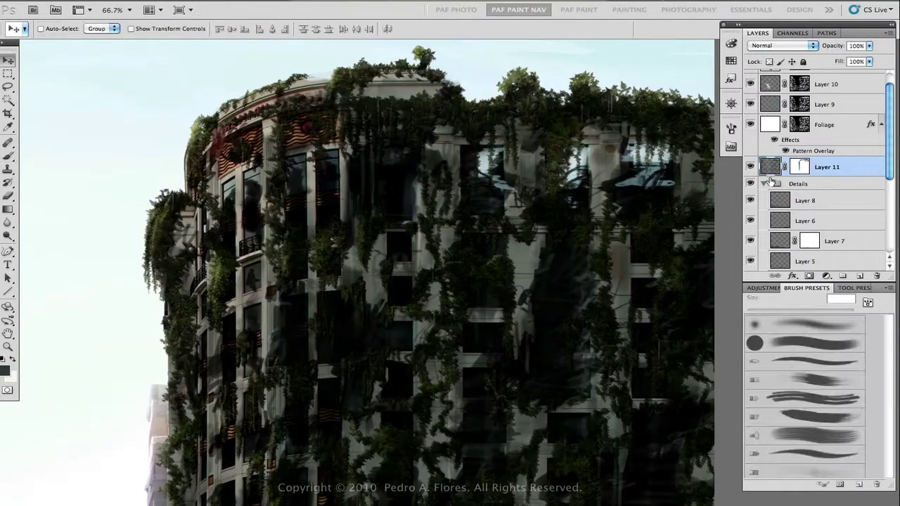
Set Layer 11's blend mode to Multiply and its opacity to 36%
{"action": "left_click", "coordinate": [781, 45]}
{"action": "left_click", "coordinate": [762, 74]}
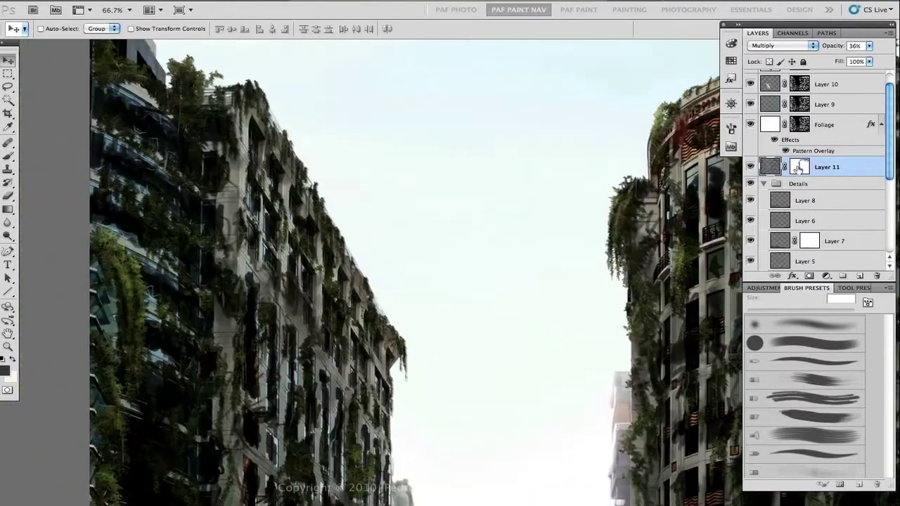
{"action": "key", "text": "b"}
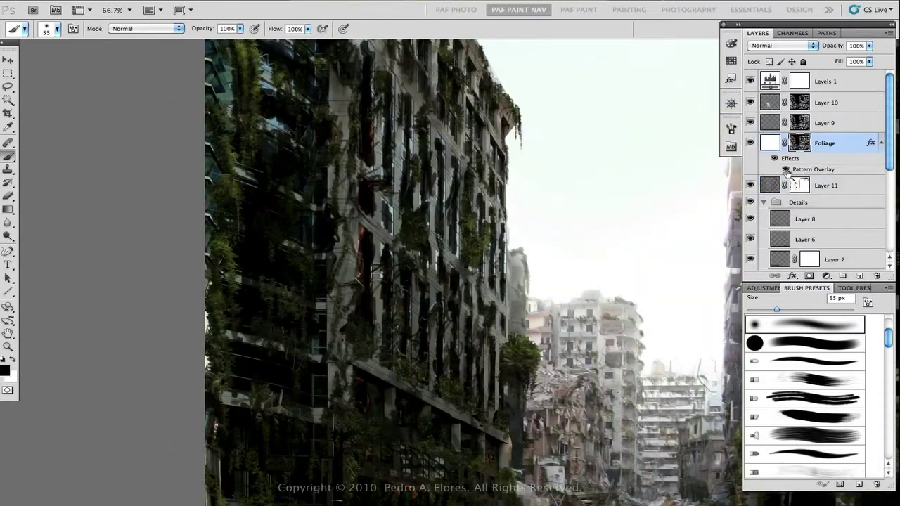
Choose the 20 px vine brush with a white foreground for painting in the Foliage mask
{"action": "scroll", "coordinate": [805, 394], "scroll_direction": "down", "scroll_amount": 10}
{"action": "left_click", "coordinate": [808, 469]}
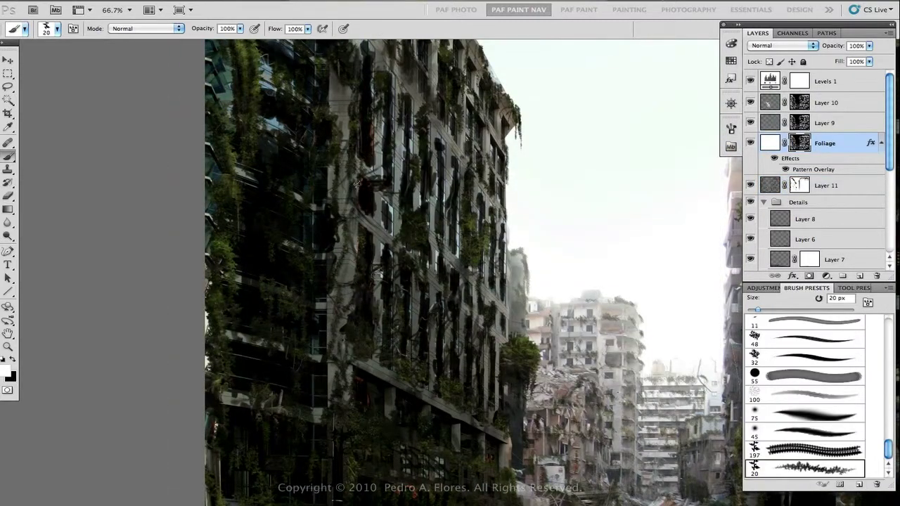
Paint fine foliage along the left building's lower ledge on the Foliage mask with a 6 px brush at 56% opacity
{"action": "left_click_drag", "start_coordinate": [356, 184], "coordinate": [360, 140]}
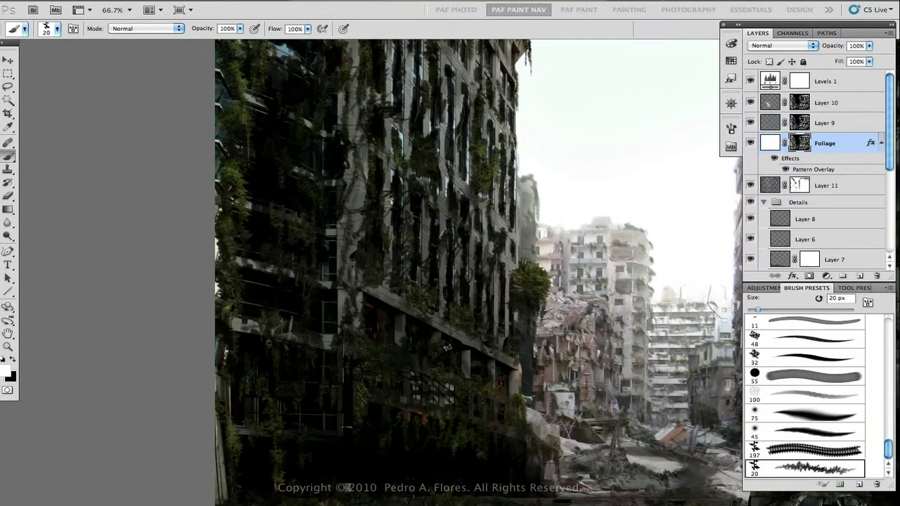
{"action": "key", "text": "bracketleft"}
{"action": "key", "text": "bracketleft"}
{"action": "key", "text": "bracketleft"}
{"action": "key", "text": "bracketleft"}
{"action": "key", "text": "bracketleft"}
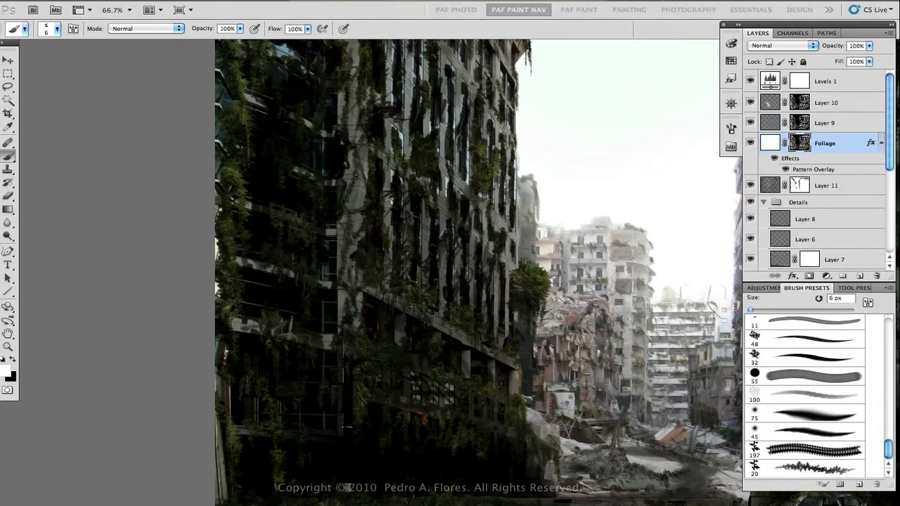
{"action": "key", "text": "5"}
{"action": "key", "text": "6"}
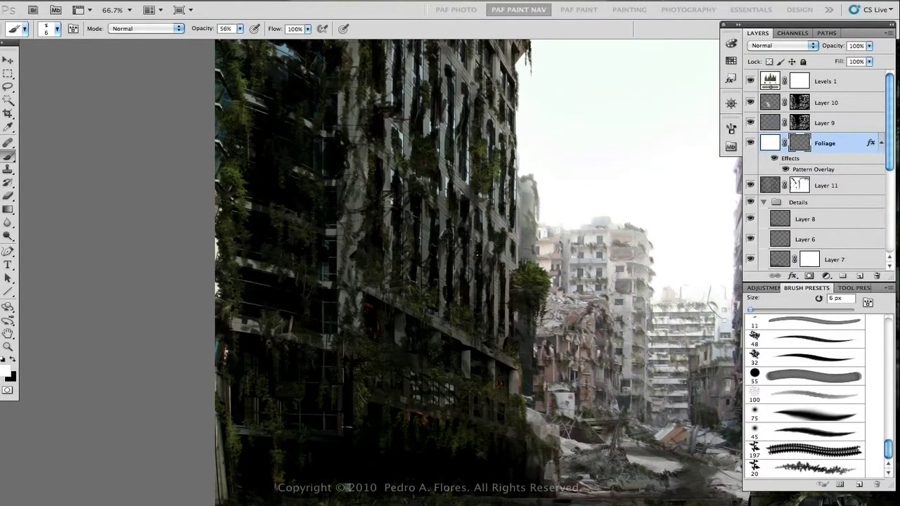
Paint more foliage over the buildings on the Foliage mask with a 35 px leaf brush at 45% opacity and 49% flow
{"action": "key", "text": "ctrl+minus"}
{"action": "key", "text": "ctrl+minus"}
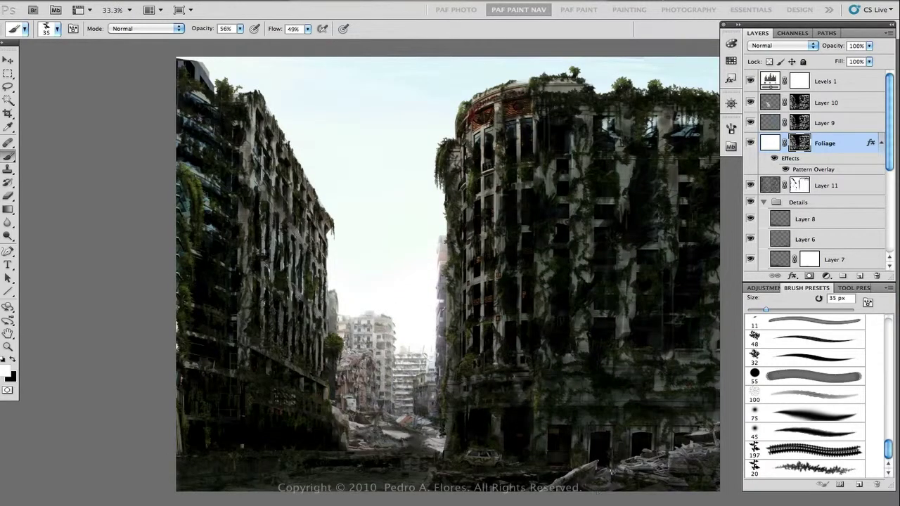
{"action": "left_click_drag", "start_coordinate": [611, 470], "coordinate": [636, 486]}
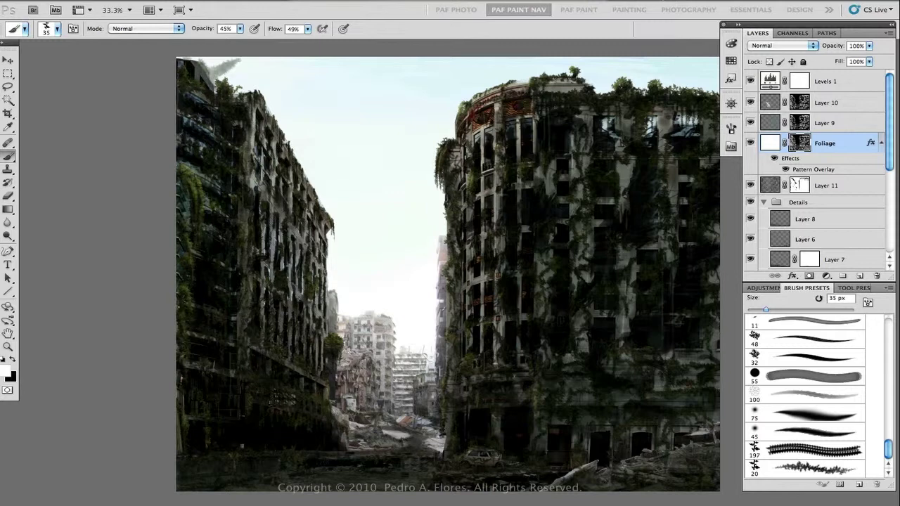
{"action": "key", "text": "e"}
{"action": "left_click", "coordinate": [57, 28]}
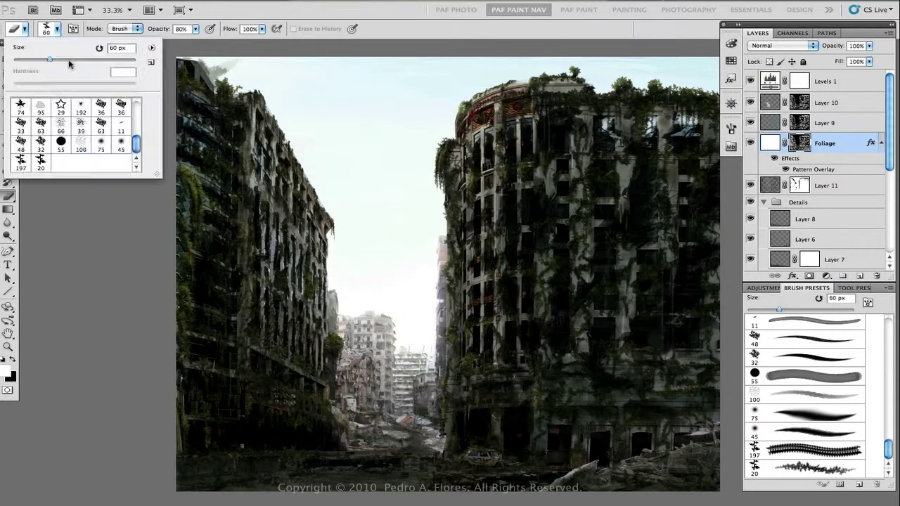
{"action": "key", "text": "b"}
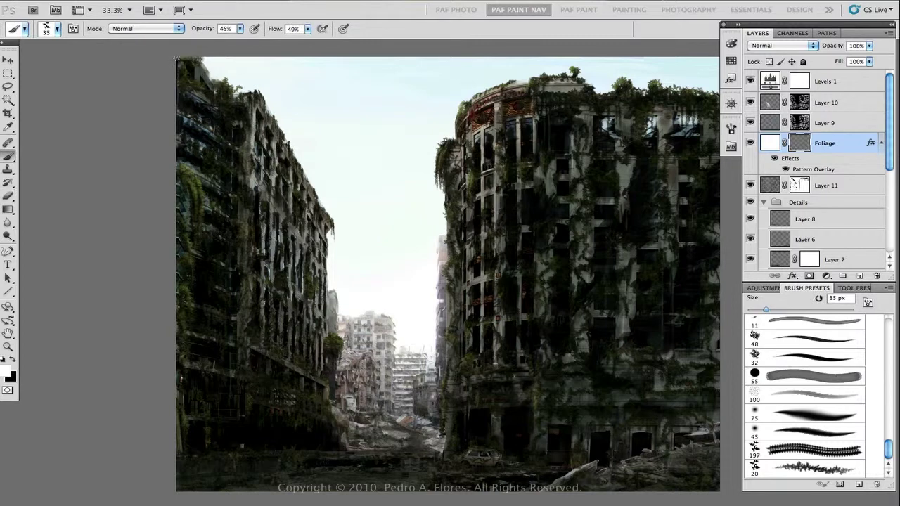
Try lowering the Levels 1 adjustment's opacity to 78%, and reselect the Foliage layer
{"action": "left_click_drag", "start_coordinate": [531, 405], "coordinate": [437, 256]}
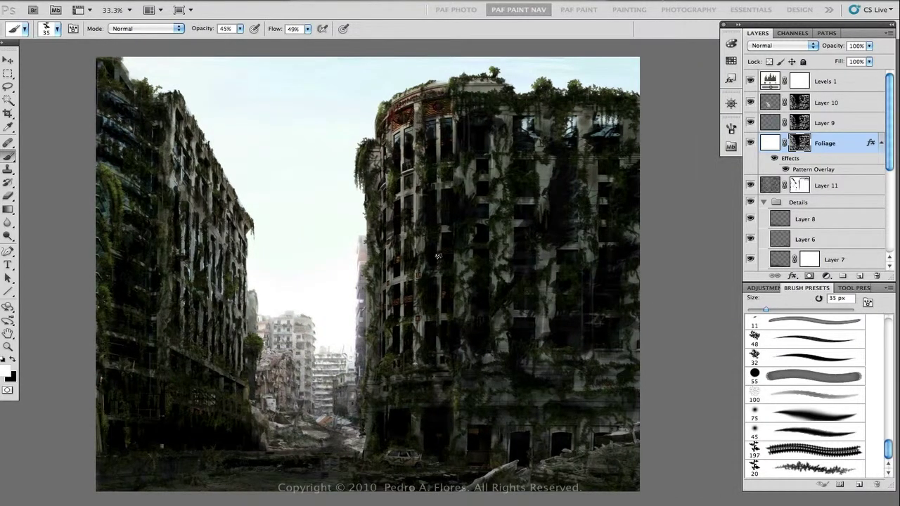
{"action": "left_click", "coordinate": [826, 81]}
{"action": "left_click", "coordinate": [869, 46]}
{"action": "left_click_drag", "start_coordinate": [870, 56], "coordinate": [856, 56]}
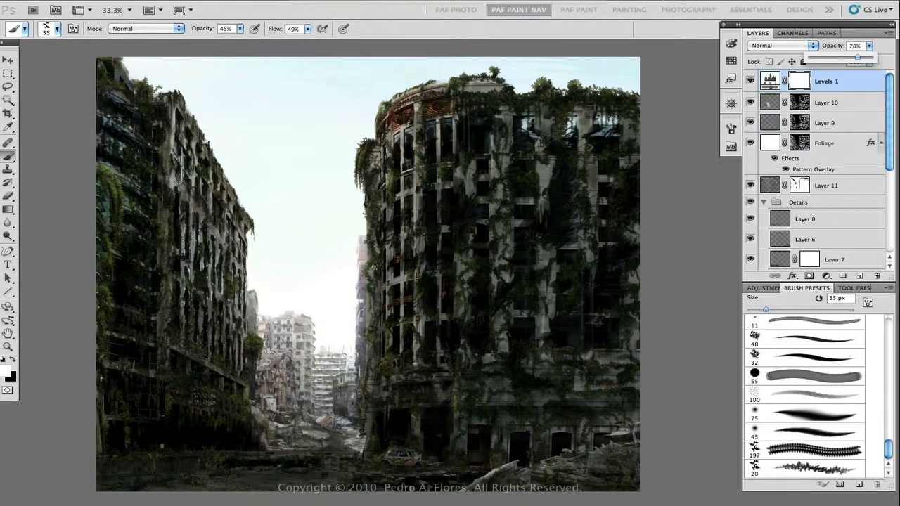
{"action": "left_click", "coordinate": [825, 142]}
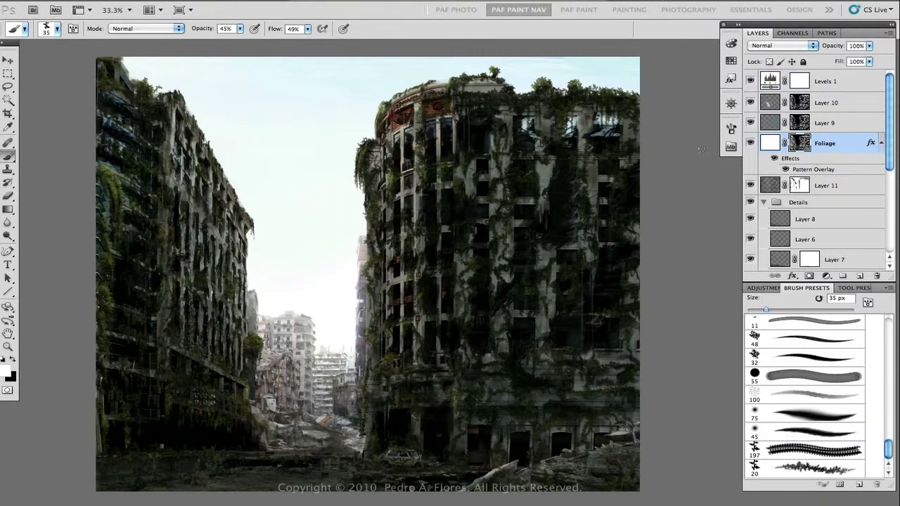
Compare the painting with the original photo by isolating the bottom layer B and showing all layers again
{"action": "left_click", "coordinate": [731, 146]}
{"action": "scroll", "coordinate": [718, 306], "scroll_direction": "up", "scroll_amount": 6}
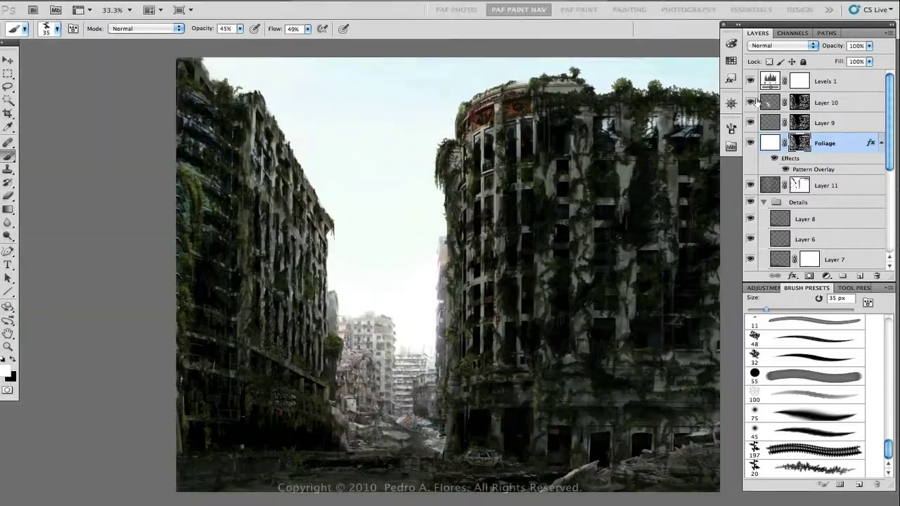
{"action": "left_click", "coordinate": [752, 261], "text": "alt"}
{"action": "left_click", "coordinate": [752, 261], "text": "alt"}
{"action": "key", "text": "ctrl+minus"}
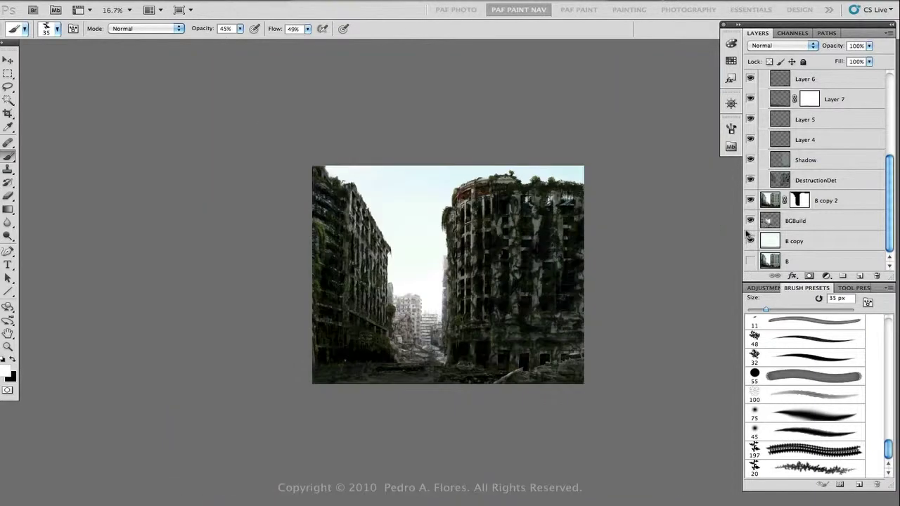
{"action": "left_click", "coordinate": [795, 241]}
{"action": "key", "text": "x"}
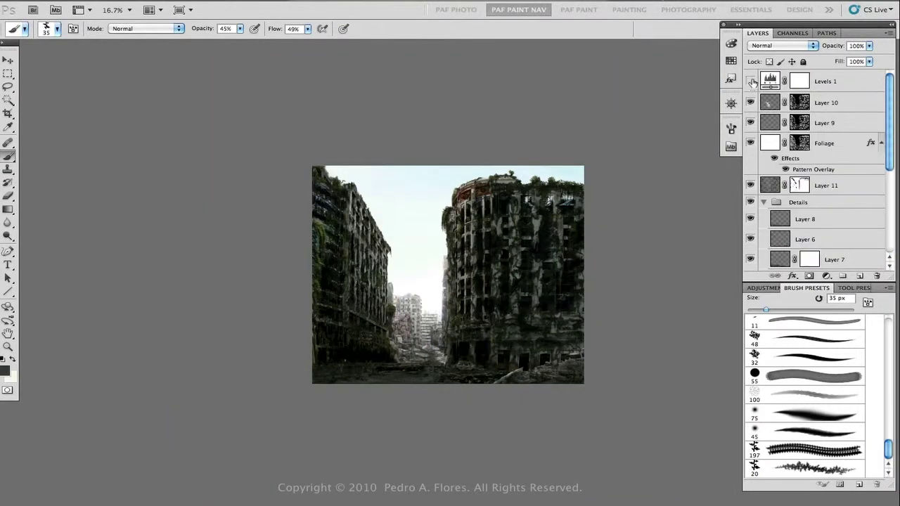
Try reducing the Levels 1 adjustment's opacity to 13%
{"action": "left_click", "coordinate": [750, 80]}
{"action": "left_click", "coordinate": [826, 81]}
{"action": "left_click_drag", "start_coordinate": [869, 45], "coordinate": [831, 59]}
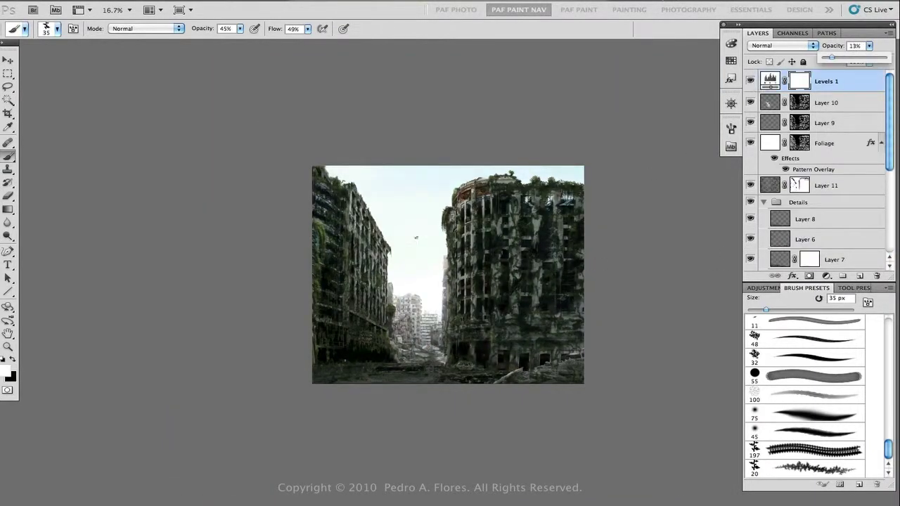
{"action": "key", "text": "Escape"}
Enlarge the brush and switch to the soft round preset for painting on the Levels 1 mask
{"action": "key", "text": "bracketright"}
{"action": "key", "text": "bracketright"}
{"action": "key", "text": "bracketright"}
{"action": "key", "text": "bracketright"}
{"action": "key", "text": "bracketright"}
{"action": "key", "text": "bracketright"}
{"action": "key", "text": "bracketright"}
{"action": "key", "text": "bracketright"}
{"action": "key", "text": "bracketright"}
{"action": "key", "text": "bracketright"}
{"action": "key", "text": "bracketright"}
{"action": "right_click", "coordinate": [187, 262]}
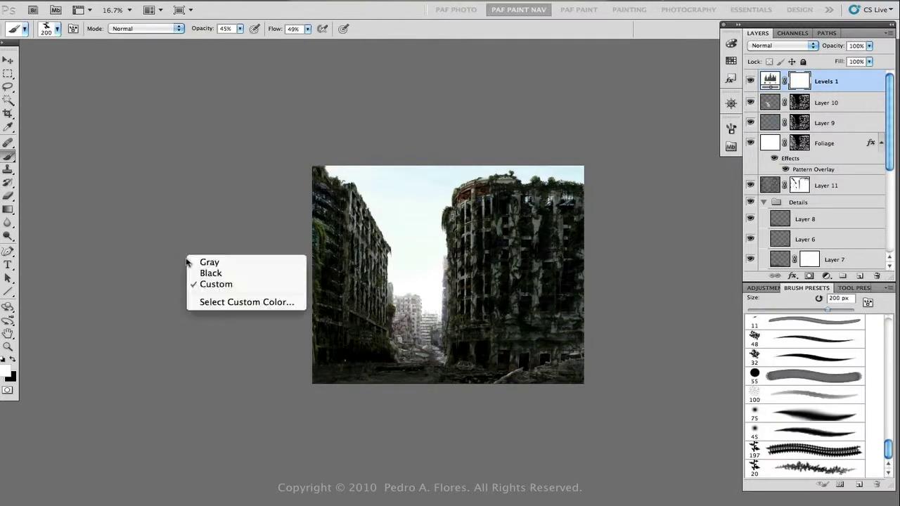
{"action": "left_click", "coordinate": [731, 129]}
{"action": "left_click", "coordinate": [731, 128]}
{"action": "scroll", "coordinate": [805, 394], "scroll_direction": "up", "scroll_amount": 10}
{"action": "left_click", "coordinate": [805, 323]}
Paint black on the Levels 1 mask over the sky and both buildings with a 900 px brush at 100% opacity and flow
{"action": "key", "text": "x"}
{"action": "mouse_move", "coordinate": [412, 251]}
{"action": "left_mouse_down"}
{"action": "mouse_move", "coordinate": [385, 192]}
{"action": "mouse_move", "coordinate": [412, 261]}
{"action": "left_mouse_up"}
{"action": "key", "text": "0"}
{"action": "key", "text": "shift+0"}
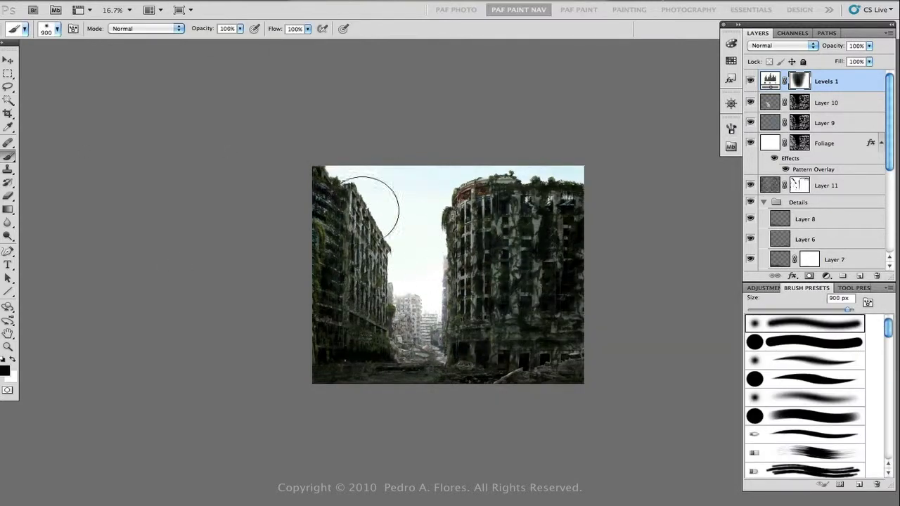
{"action": "left_click_drag", "start_coordinate": [370, 208], "coordinate": [548, 260]}
{"action": "key", "text": "ctrl+alt+f"}
{"action": "left_click", "coordinate": [739, 152]}
{"action": "left_click_drag", "start_coordinate": [869, 45], "coordinate": [878, 61]}
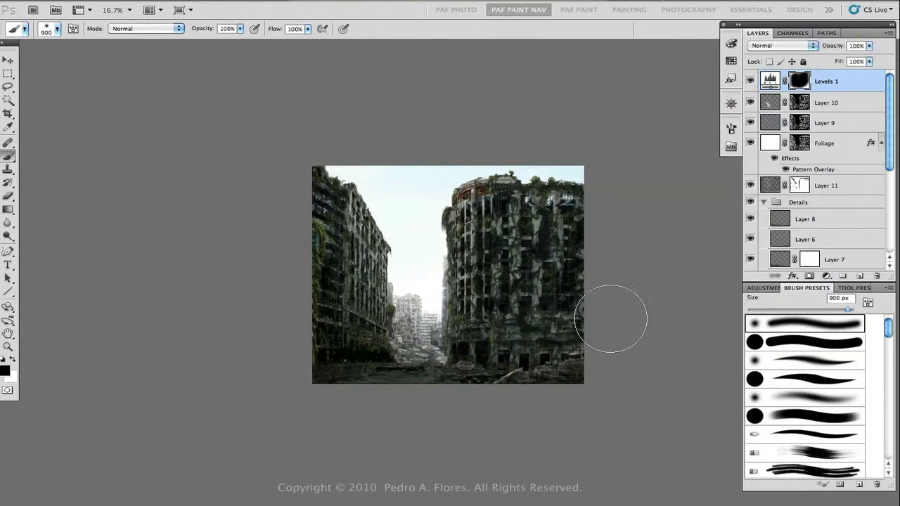
Place the git_git_waterfall_with_orbs_big image at the left building's base and distort and warp it to fit the facade
{"action": "left_click", "coordinate": [731, 146]}
{"action": "left_click_drag", "start_coordinate": [683, 246], "coordinate": [280, 408]}
{"action": "key", "text": "ctrl+plus"}
{"action": "right_click", "coordinate": [265, 362]}
{"action": "left_click", "coordinate": [291, 424]}
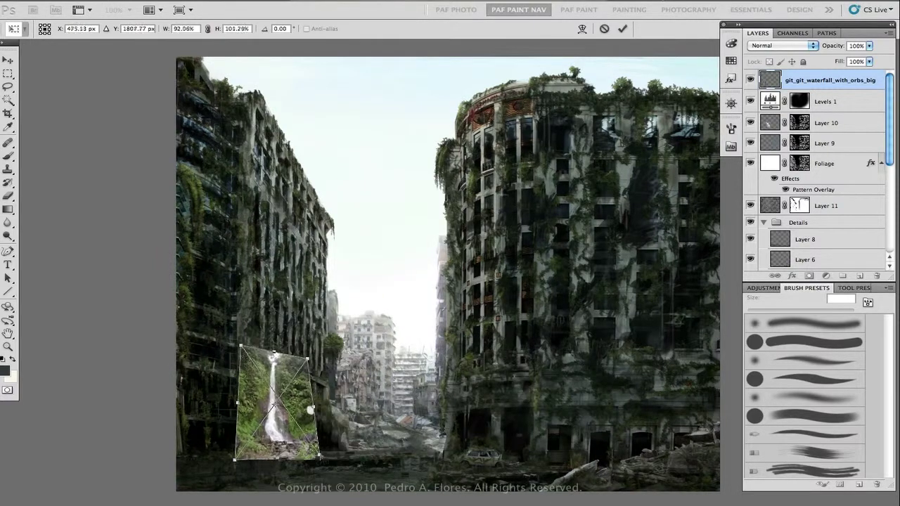
{"action": "key", "text": "Return"}
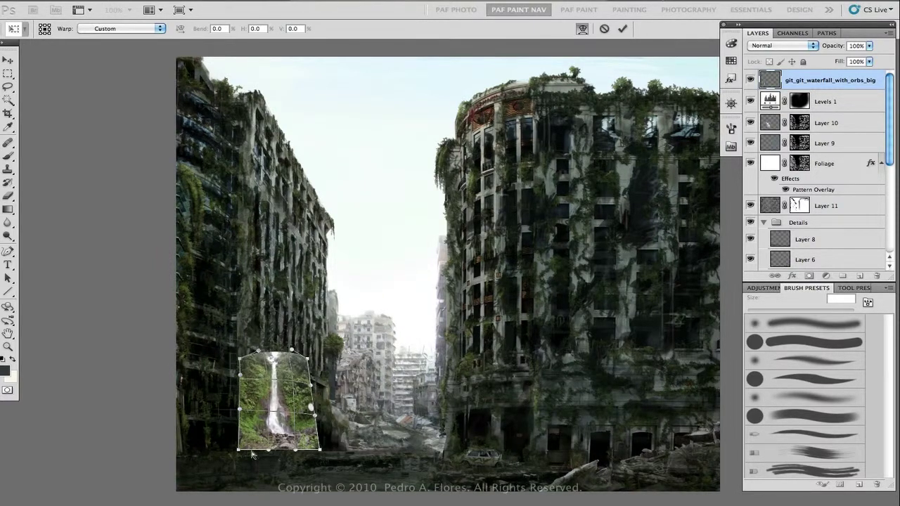
{"action": "key", "text": "b"}
{"action": "key", "text": "ctrl+l"}
{"action": "type", "text": "194"}
{"action": "left_click", "coordinate": [800, 154]}
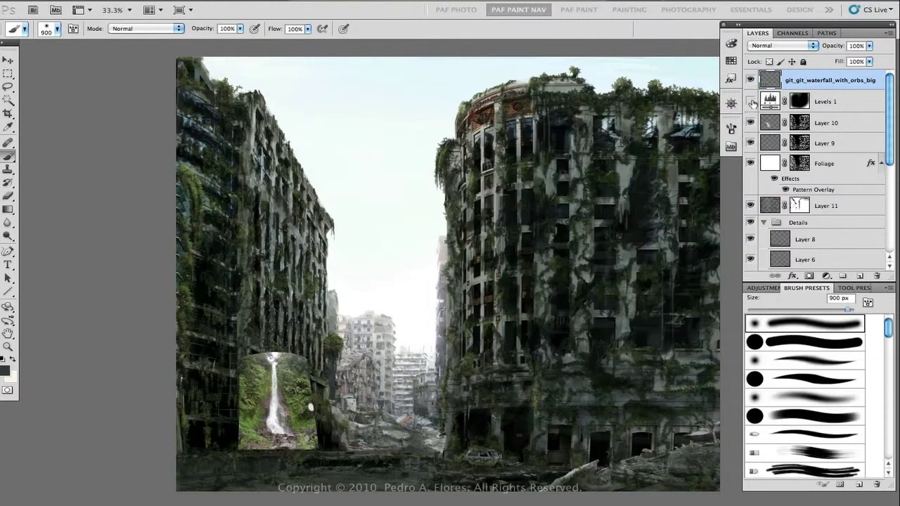
Tone down the waterfall image with Levels, setting input black to 13, darkening the midtones and narrowing the output range
{"action": "key", "text": "ctrl+l"}
{"action": "left_click_drag", "start_coordinate": [621, 350], "coordinate": [581, 355]}
{"action": "left_click_drag", "start_coordinate": [461, 300], "coordinate": [469, 300]}
{"action": "left_click_drag", "start_coordinate": [542, 300], "coordinate": [558, 303]}
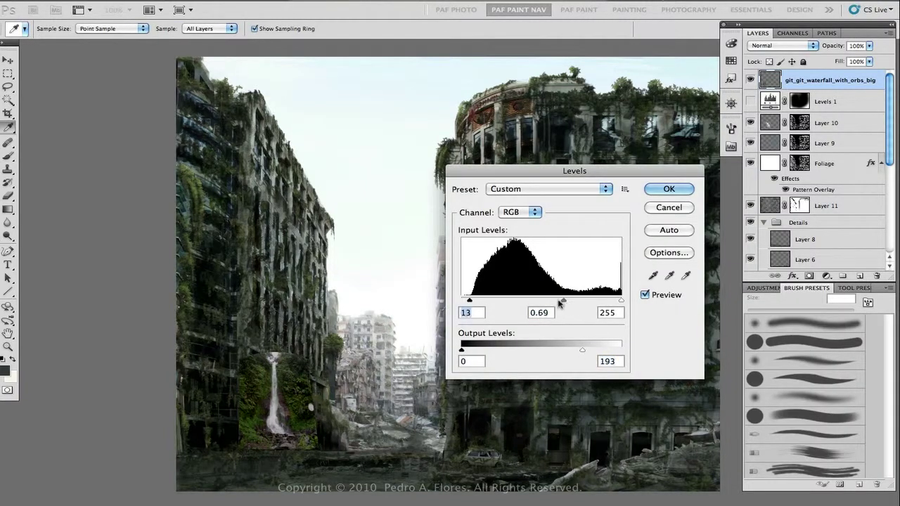
{"action": "left_click_drag", "start_coordinate": [581, 350], "coordinate": [570, 354]}
{"action": "left_click_drag", "start_coordinate": [461, 349], "coordinate": [475, 349]}
{"action": "left_click_drag", "start_coordinate": [570, 350], "coordinate": [561, 349]}
{"action": "left_click_drag", "start_coordinate": [552, 300], "coordinate": [563, 303]}
{"action": "key", "text": "Return"}
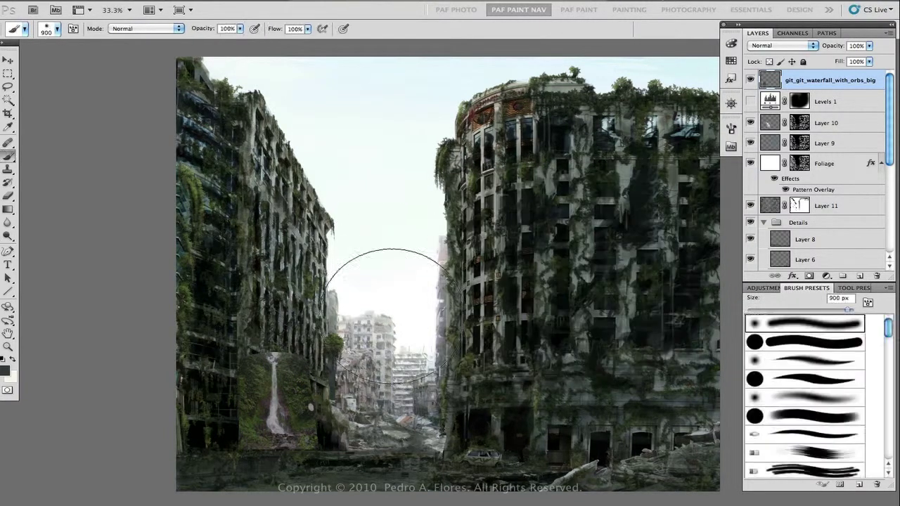
Add a mask to the waterfall layer and break up the image's hard edges with a 40 px leaf-shaped eraser
{"action": "key", "text": "F5"}
{"action": "left_click", "coordinate": [697, 125]}
{"action": "scroll", "coordinate": [884, 432], "scroll_direction": "down", "scroll_amount": 3}
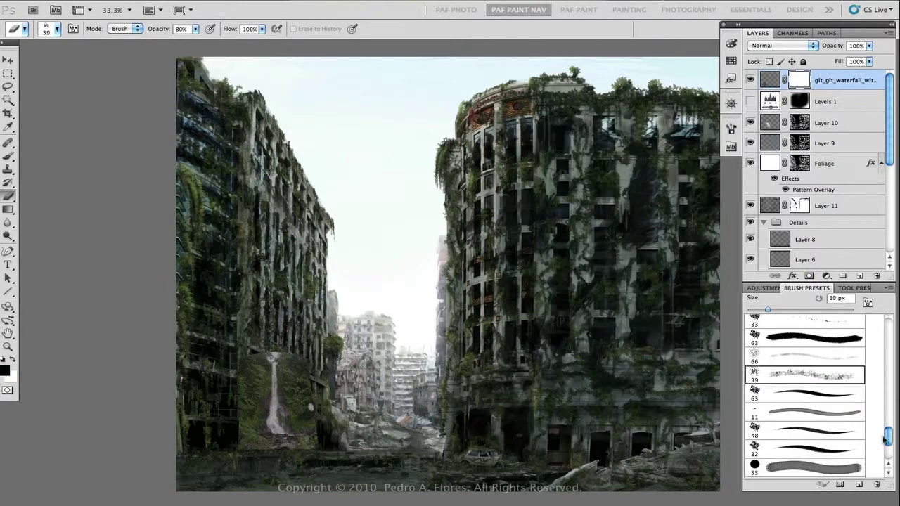
{"action": "key", "text": "x"}
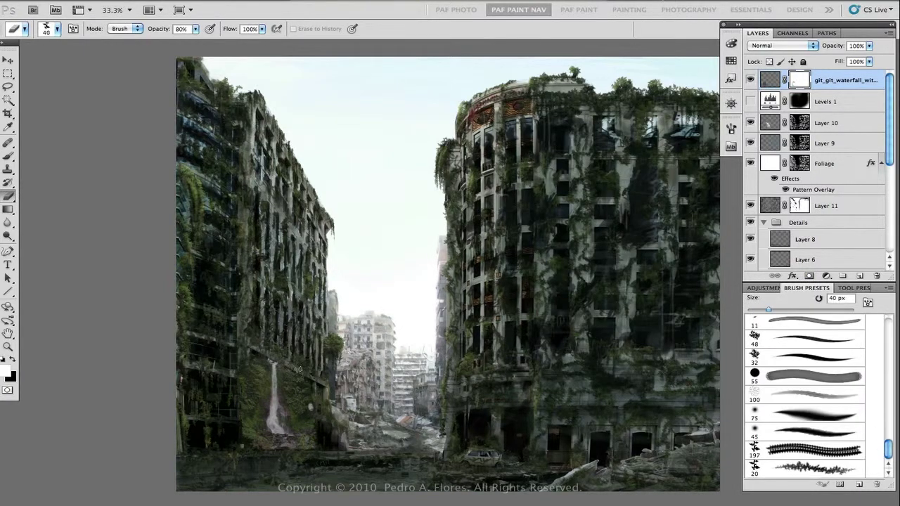
Fade the waterfall image's lower edges into the building with a 150 px soft eraser at 35% opacity and 46% flow
{"action": "left_click", "coordinate": [809, 433]}
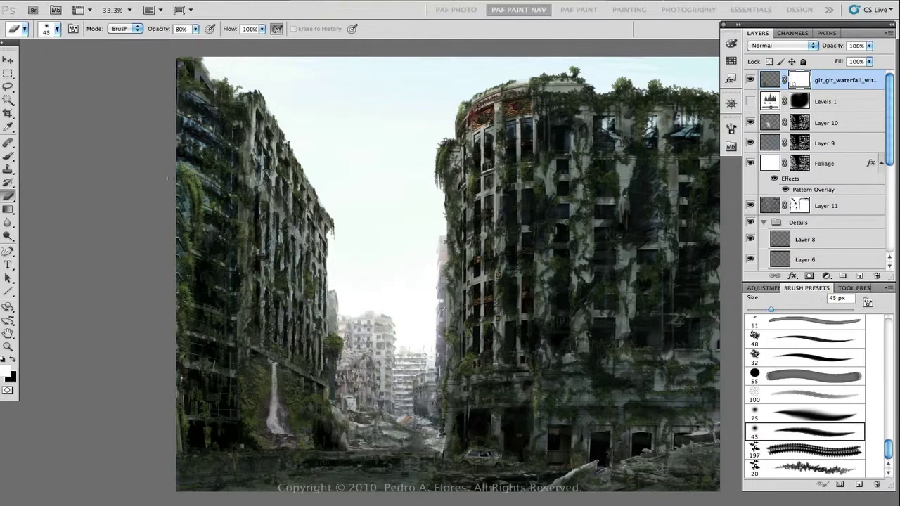
{"action": "key", "text": "bracketright"}
{"action": "key", "text": "bracketright"}
{"action": "key", "text": "bracketright"}
{"action": "key", "text": "bracketright"}
{"action": "key", "text": "bracketright"}
{"action": "key", "text": "bracketright"}
{"action": "key", "text": "bracketright"}
{"action": "key", "text": "bracketright"}
{"action": "left_click_drag", "start_coordinate": [196, 29], "coordinate": [171, 35]}
{"action": "mouse_move", "coordinate": [301, 445]}
{"action": "left_mouse_down"}
{"action": "mouse_move", "coordinate": [303, 436]}
{"action": "mouse_move", "coordinate": [303, 367]}
{"action": "mouse_move", "coordinate": [236, 369]}
{"action": "mouse_move", "coordinate": [244, 414]}
{"action": "left_mouse_up"}
{"action": "key", "text": "ctrl+alt+0"}
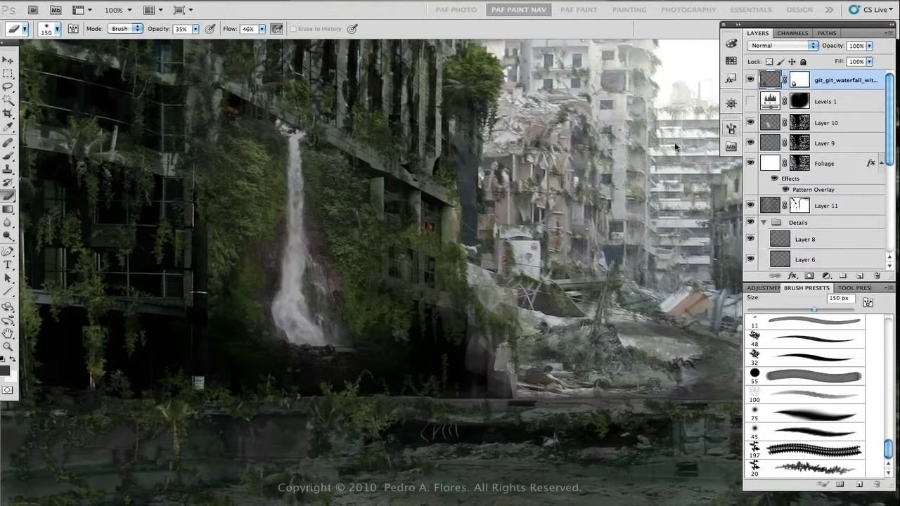
Extend the foliage beside the waterfall using the Clone Stamp with the 20 px leaf brush
{"action": "key", "text": "s"}
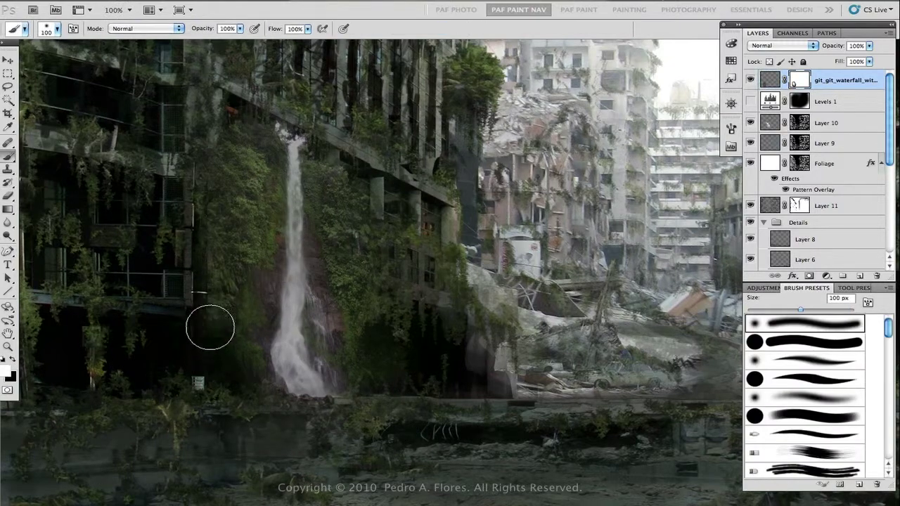
{"action": "left_click", "coordinate": [868, 301]}
{"action": "left_click", "coordinate": [815, 467]}
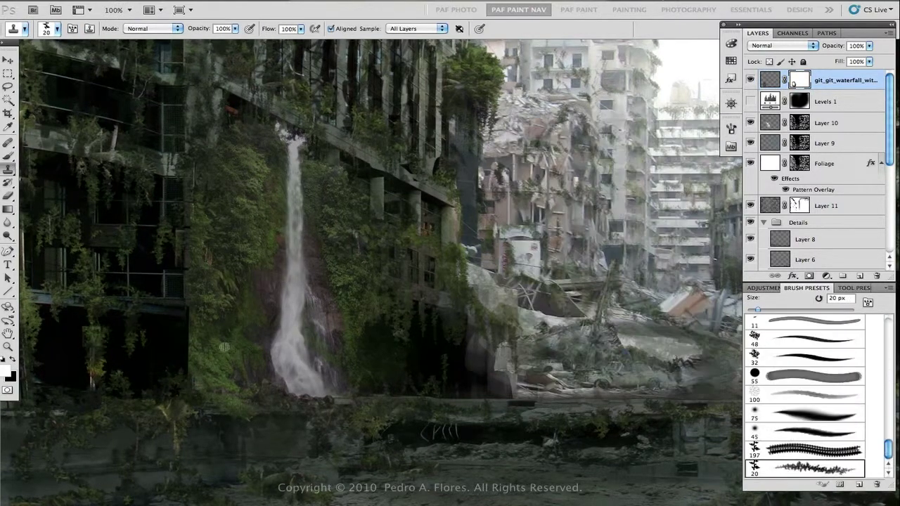
{"action": "key", "text": "x"}
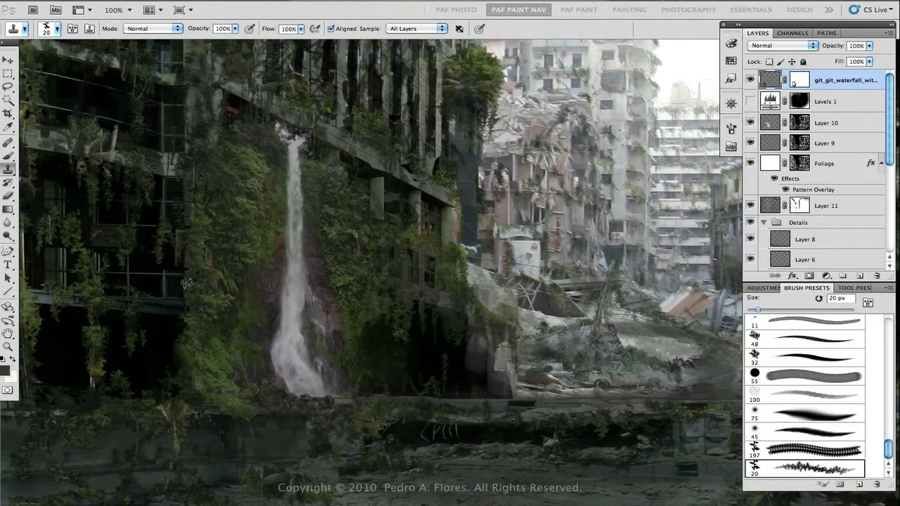
Create a new layer and paint soft grey mist at the waterfall's top and base with a 35 px brush at 39% opacity and flow
{"action": "key", "text": "b"}
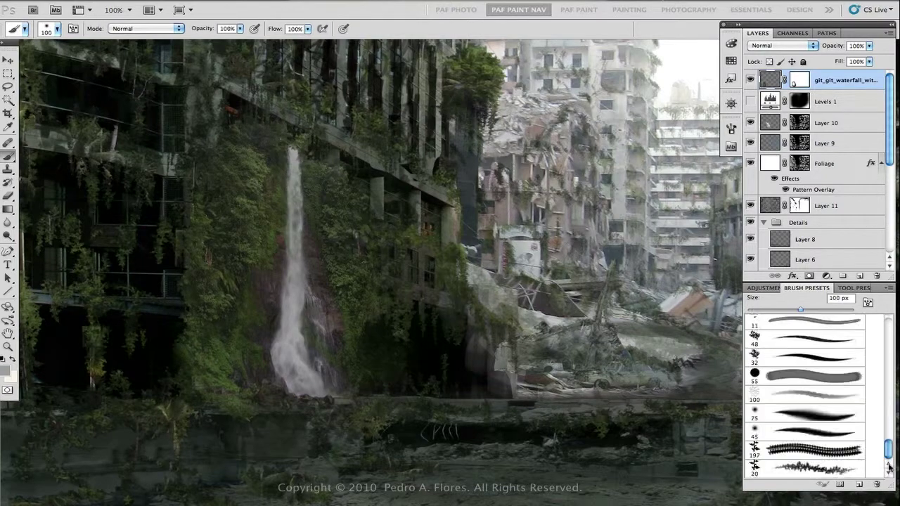
{"action": "key", "text": "ctrl+shift+alt+n"}
{"action": "left_click_drag", "start_coordinate": [313, 148], "coordinate": [253, 141]}
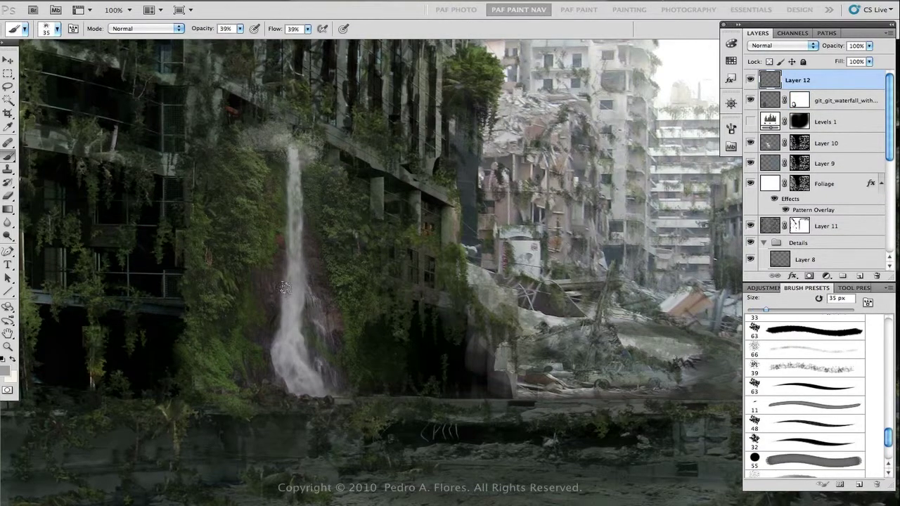
{"action": "mouse_move", "coordinate": [246, 383]}
{"action": "left_mouse_down"}
{"action": "mouse_move", "coordinate": [401, 372]}
{"action": "mouse_move", "coordinate": [358, 323]}
{"action": "mouse_move", "coordinate": [327, 379]}
{"action": "mouse_move", "coordinate": [422, 380]}
{"action": "mouse_move", "coordinate": [330, 330]}
{"action": "mouse_move", "coordinate": [393, 352]}
{"action": "left_mouse_up"}
{"action": "left_click_drag", "start_coordinate": [834, 45], "coordinate": [808, 46]}
{"action": "key", "text": "ctrl+alt+f"}
{"action": "key", "text": "Return"}
Add another layer and paint water spray and splashes at the waterfall's foot
{"action": "left_click", "coordinate": [859, 279]}
{"action": "mouse_move", "coordinate": [246, 383]}
{"action": "left_mouse_down"}
{"action": "mouse_move", "coordinate": [415, 398]}
{"action": "mouse_move", "coordinate": [232, 379]}
{"action": "mouse_move", "coordinate": [307, 399]}
{"action": "mouse_move", "coordinate": [288, 394]}
{"action": "left_mouse_up"}
{"action": "key", "text": "h"}
{"action": "left_click", "coordinate": [281, 0]}
{"action": "left_click", "coordinate": [288, 10]}
{"action": "left_click_drag", "start_coordinate": [594, 312], "coordinate": [574, 313]}
{"action": "key", "text": "Escape"}
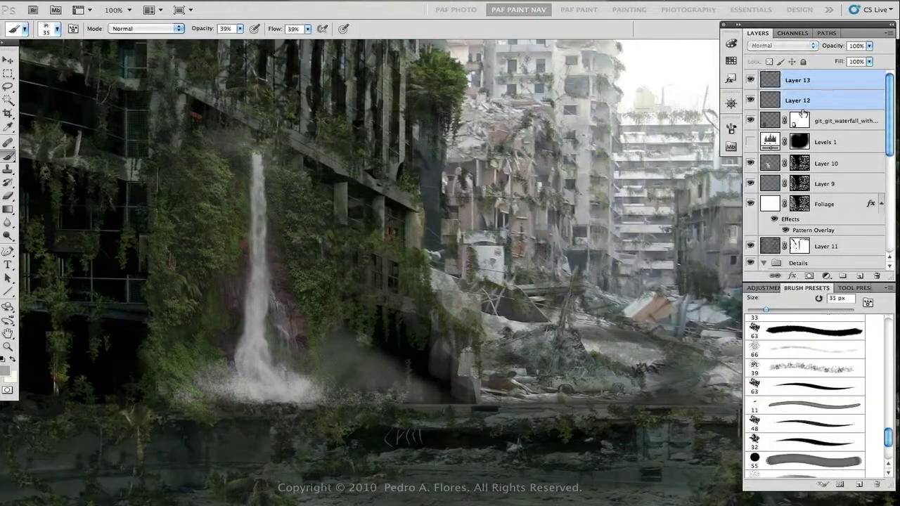
Hide the splash layer and mask out the reddish rocks around the waterfall with a 35 px black brush at 100% opacity and flow
{"action": "left_click", "coordinate": [750, 80]}
{"action": "left_click", "coordinate": [843, 99]}
{"action": "key", "text": "b"}
{"action": "left_click_drag", "start_coordinate": [281, 295], "coordinate": [302, 348]}
{"action": "key", "text": "0"}
{"action": "key", "text": "shift+0"}
{"action": "left_click_drag", "start_coordinate": [232, 278], "coordinate": [218, 389]}
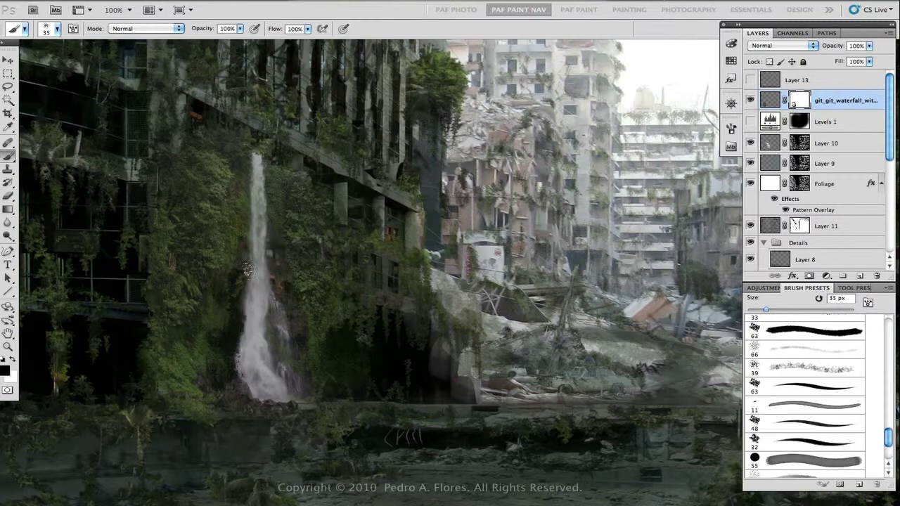
Try hiding the waterfall to touch up the vines behind it on the Foliage mask with a 9 px white brush
{"action": "left_click", "coordinate": [750, 100]}
{"action": "scroll", "coordinate": [816, 176], "scroll_direction": "down", "scroll_amount": 1}
{"action": "left_click", "coordinate": [826, 163]}
{"action": "key", "text": "x"}
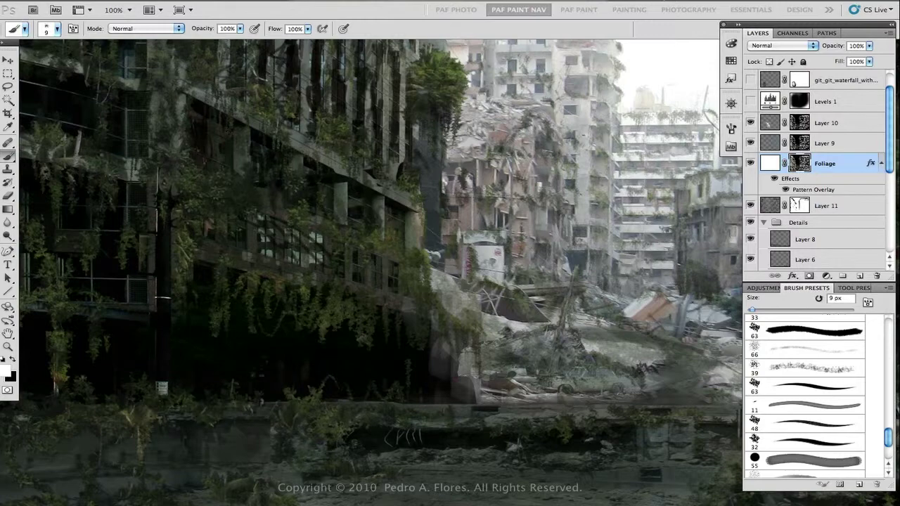
{"action": "key", "text": "ctrl+z"}
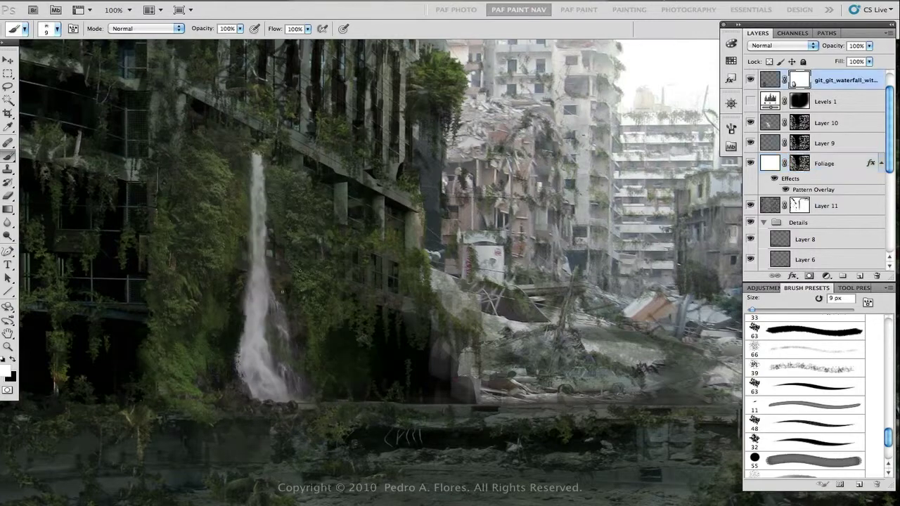
Touch up the waterfall's mask with the 63 px textured brush and set the brush to 1 px, 37% opacity and 24% flow
{"action": "key", "text": "bracketleft"}
{"action": "key", "text": "bracketleft"}
{"action": "key", "text": "bracketleft"}
{"action": "key", "text": "bracketleft"}
{"action": "key", "text": "bracketleft"}
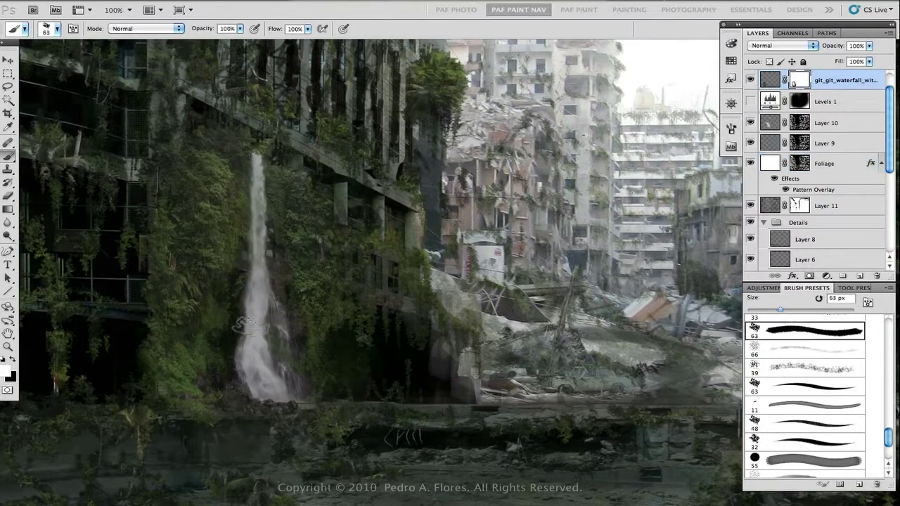
{"action": "key", "text": "bracketleft"}
{"action": "key", "text": "bracketleft"}
{"action": "key", "text": "bracketleft"}
{"action": "key", "text": "3"}
{"action": "key", "text": "7"}
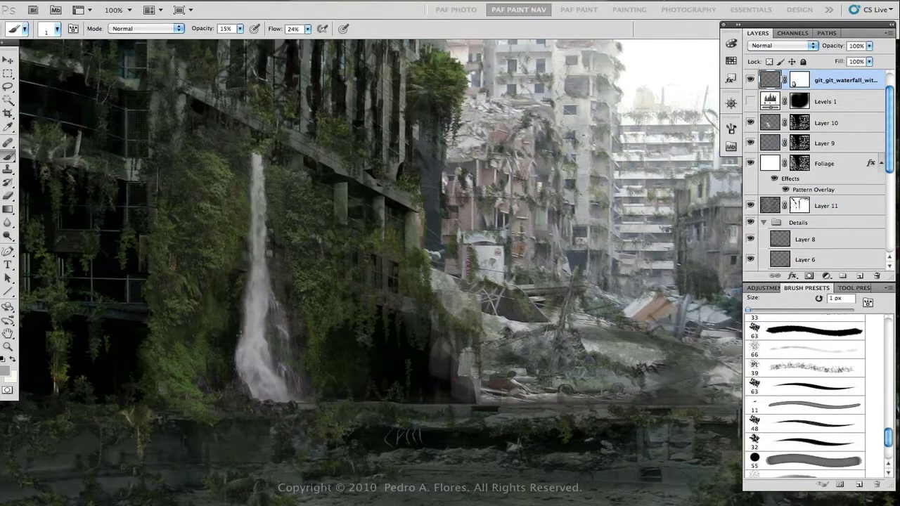
{"action": "key", "text": "shift+2"}
{"action": "key", "text": "shift+4"}
Slightly darken the waterfall layer's midtones with Levels and duplicate the layer together with its mask
{"action": "key", "text": "ctrl+minus"}
{"action": "key", "text": "ctrl+minus"}
{"action": "key", "text": "ctrl+minus"}
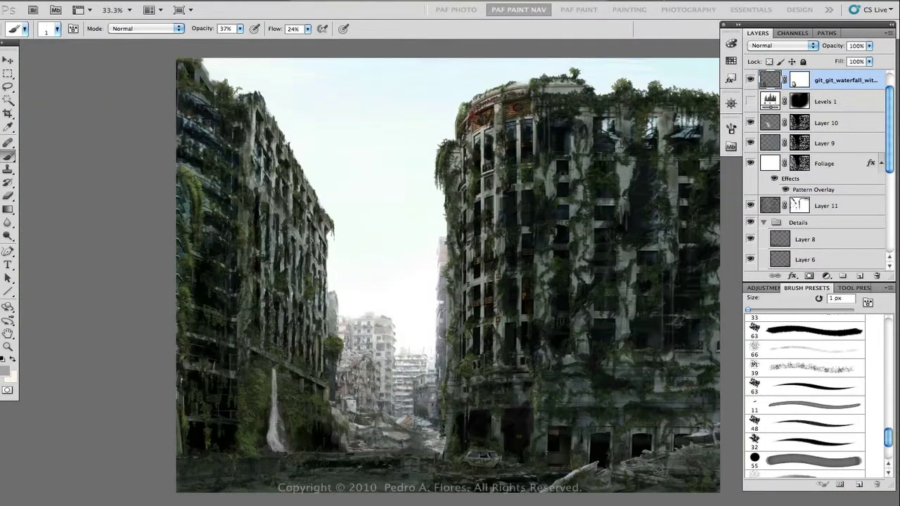
{"action": "key", "text": "ctrl+l"}
{"action": "mouse_move", "coordinate": [541, 301]}
{"action": "left_mouse_down"}
{"action": "mouse_move", "coordinate": [549, 303]}
{"action": "mouse_move", "coordinate": [534, 303]}
{"action": "mouse_move", "coordinate": [544, 303]}
{"action": "left_mouse_up"}
{"action": "key", "text": "Return"}
{"action": "key", "text": "ctrl+j"}
{"action": "key", "text": "ctrl+l"}
{"action": "key", "text": "alt+3"}
{"action": "key", "text": "Return"}
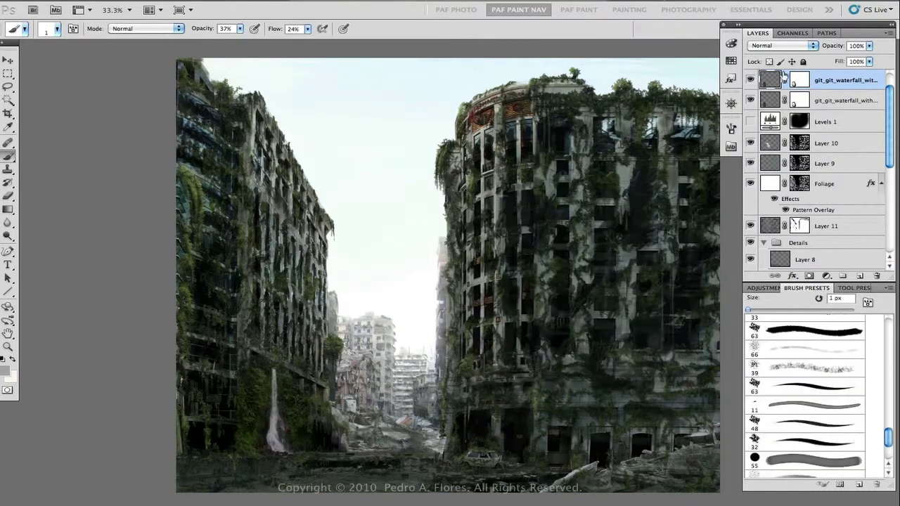
Fill the duplicate waterfall layer's mask with black outside the small foliage patch beside the waterfall
{"action": "key", "text": "d"}
{"action": "key", "text": "l"}
{"action": "left_click", "coordinate": [771, 83], "text": "ctrl"}
{"action": "key", "text": "ctrl+shift+i"}
{"action": "key", "text": "alt+BackSpace"}
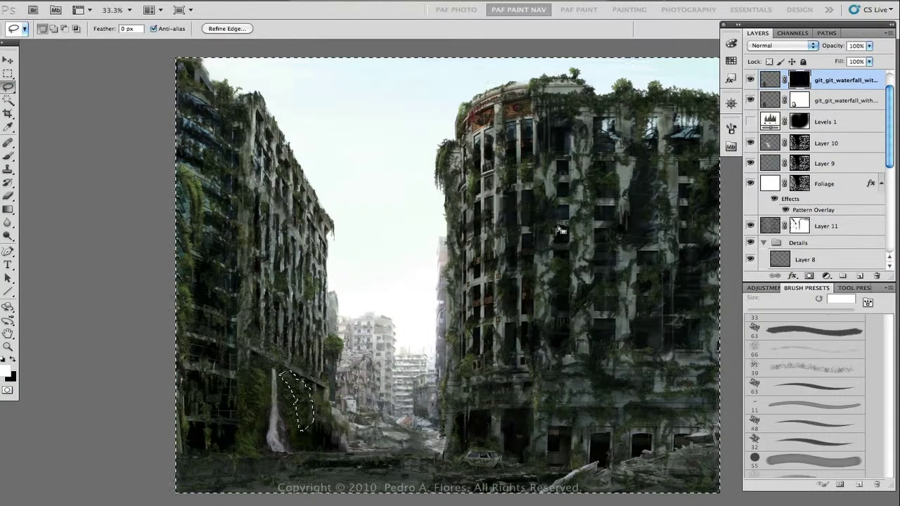
{"action": "key", "text": "ctrl+d"}
Adjust the duplicate waterfall layer with Levels, using 0.77 for the midtones and 11 for the output black
{"action": "key", "text": "ctrl+l"}
{"action": "left_click_drag", "start_coordinate": [462, 363], "coordinate": [473, 362]}
{"action": "left_click_drag", "start_coordinate": [542, 302], "coordinate": [551, 302]}
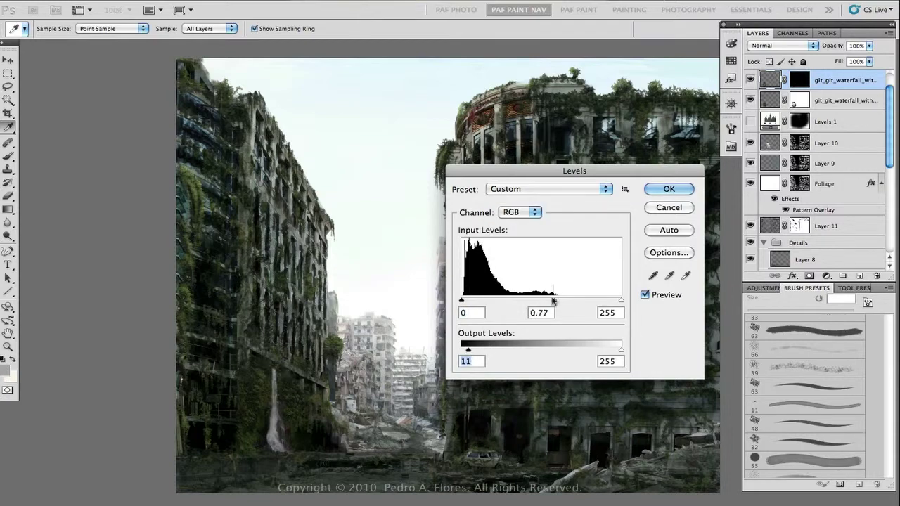
{"action": "key", "text": "Return"}
Paint foliage highlights into the duplicate waterfall layer's mask with a 20 px textured brush and set the layer to Color Dodge
{"action": "key", "text": "b"}
{"action": "key", "text": "ctrl+1"}
{"action": "key", "text": "shift+period"}
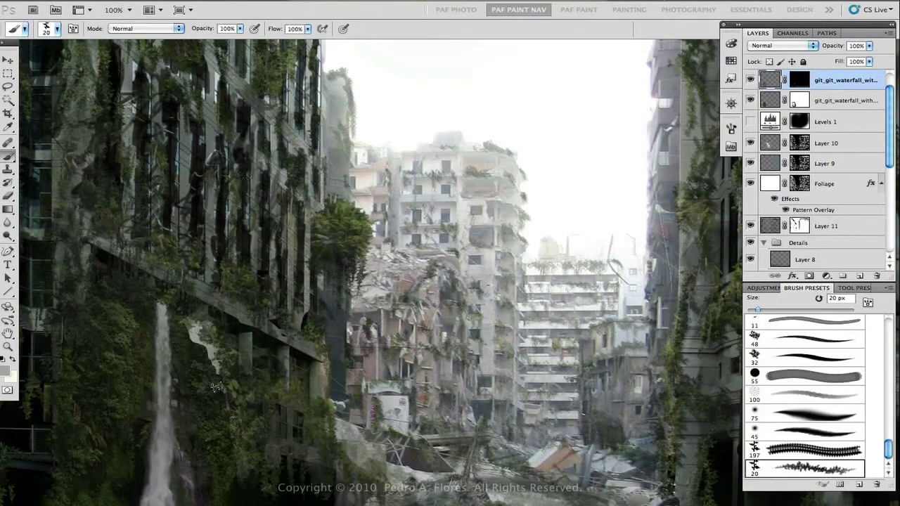
{"action": "left_click", "coordinate": [483, 177]}
{"action": "left_click", "coordinate": [771, 80]}
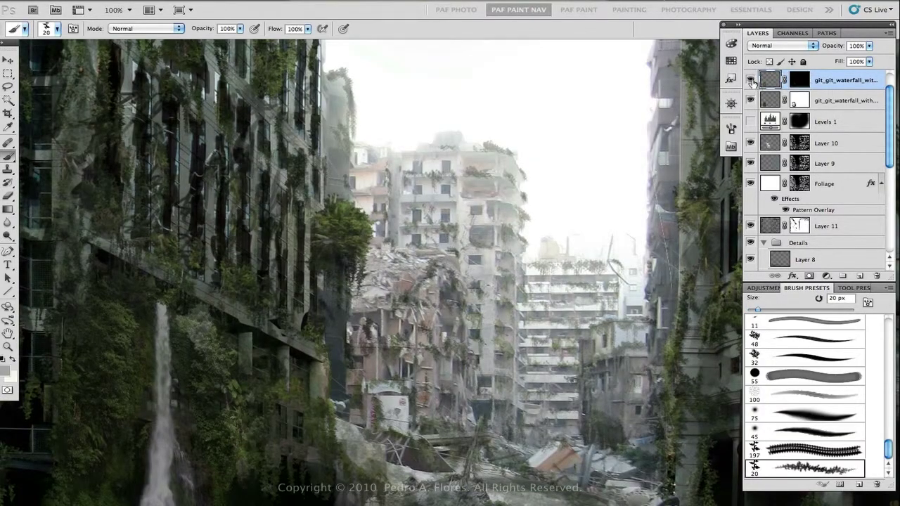
{"action": "left_click", "coordinate": [799, 80]}
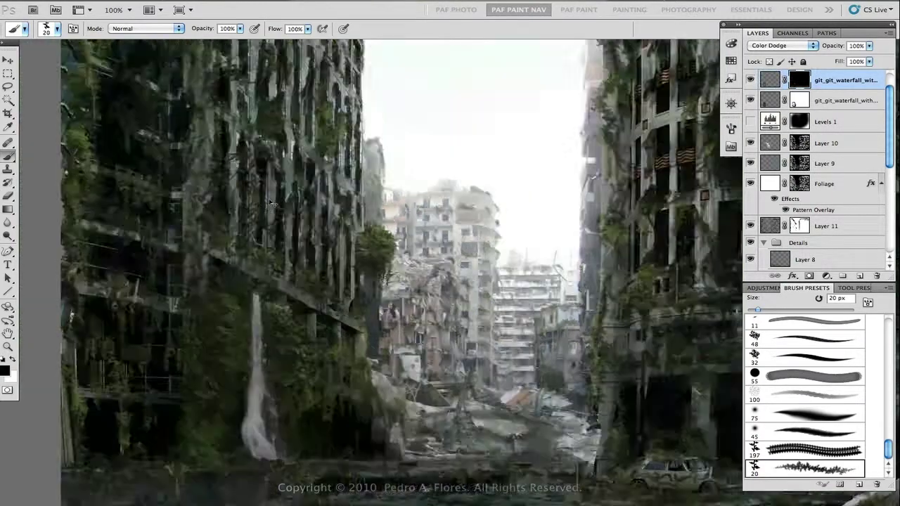
Place the jungle-dsc04706 photo from the __Jungle reference folder and scale it across the street at the painting's base
{"action": "key", "text": "ctrl+minus"}
{"action": "key", "text": "ctrl+minus"}
{"action": "key", "text": "ctrl+minus"}
{"action": "key", "text": "ctrl+minus"}
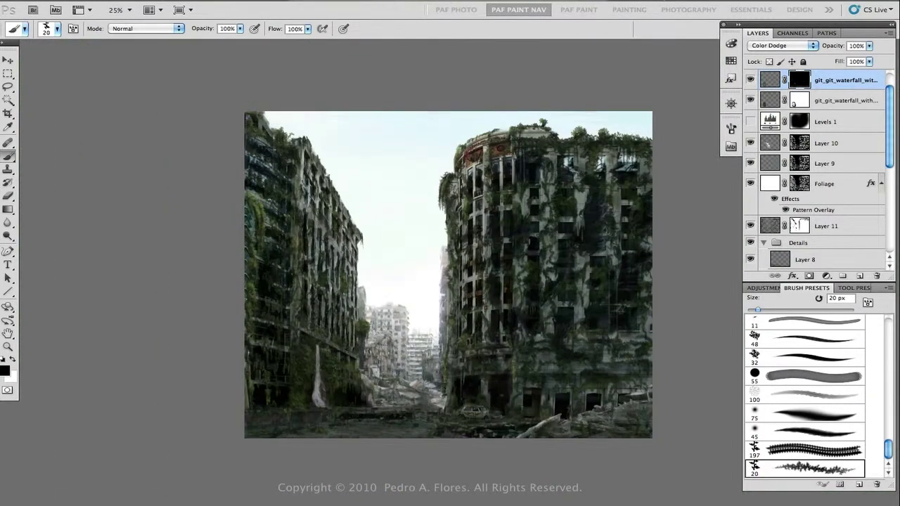
{"action": "left_click", "coordinate": [731, 146]}
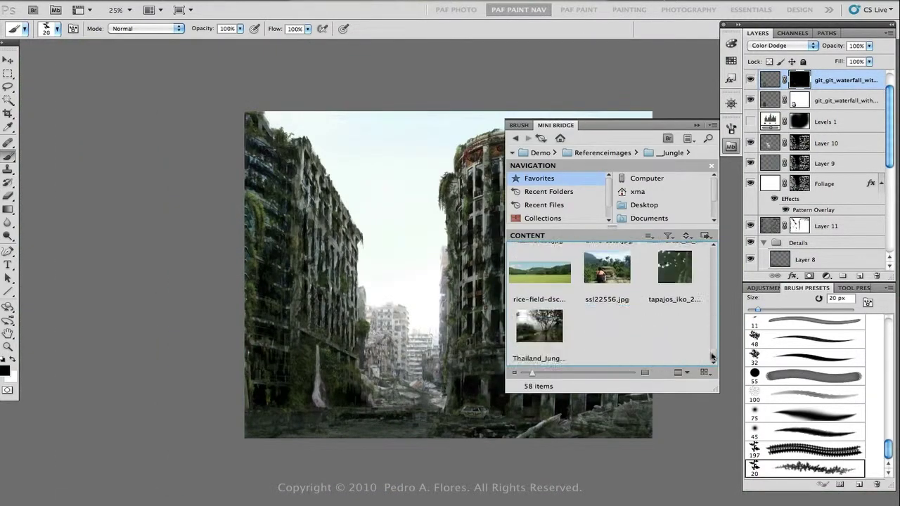
{"action": "left_click_drag", "start_coordinate": [607, 318], "coordinate": [383, 378]}
{"action": "left_click_drag", "start_coordinate": [480, 311], "coordinate": [546, 315]}
{"action": "key", "text": "Return"}
Add a mask to the jungle photo, paint out its trees with a 150 px black brush and set the layer to 46% opacity
{"action": "key", "text": "b"}
{"action": "left_click", "coordinate": [809, 276]}
{"action": "left_click", "coordinate": [805, 365]}
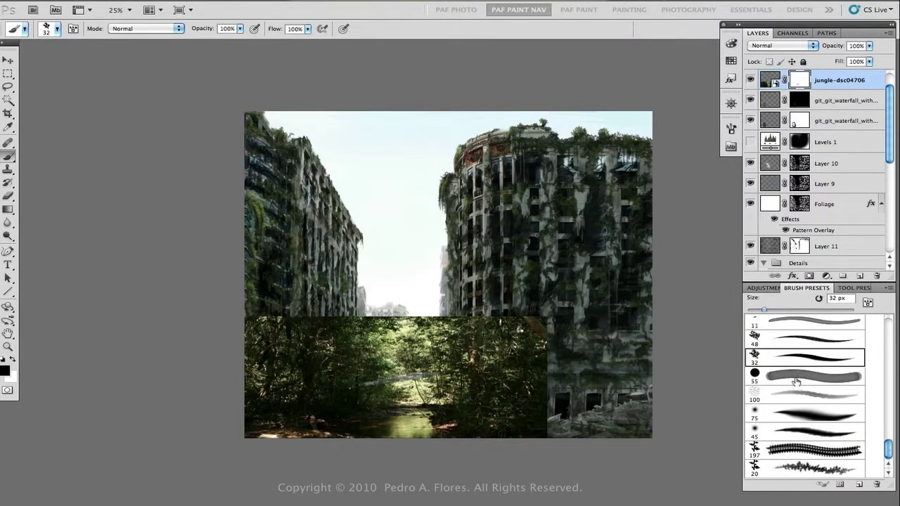
{"action": "left_click_drag", "start_coordinate": [267, 329], "coordinate": [547, 329]}
{"action": "key", "text": "bracketright"}
{"action": "key", "text": "bracketright"}
{"action": "key", "text": "bracketright"}
{"action": "key", "text": "bracketright"}
{"action": "key", "text": "bracketright"}
{"action": "key", "text": "bracketright"}
{"action": "left_click_drag", "start_coordinate": [259, 348], "coordinate": [367, 360]}
{"action": "mouse_move", "coordinate": [538, 399]}
{"action": "left_mouse_down"}
{"action": "mouse_move", "coordinate": [316, 411]}
{"action": "mouse_move", "coordinate": [492, 422]}
{"action": "mouse_move", "coordinate": [316, 429]}
{"action": "left_mouse_up"}
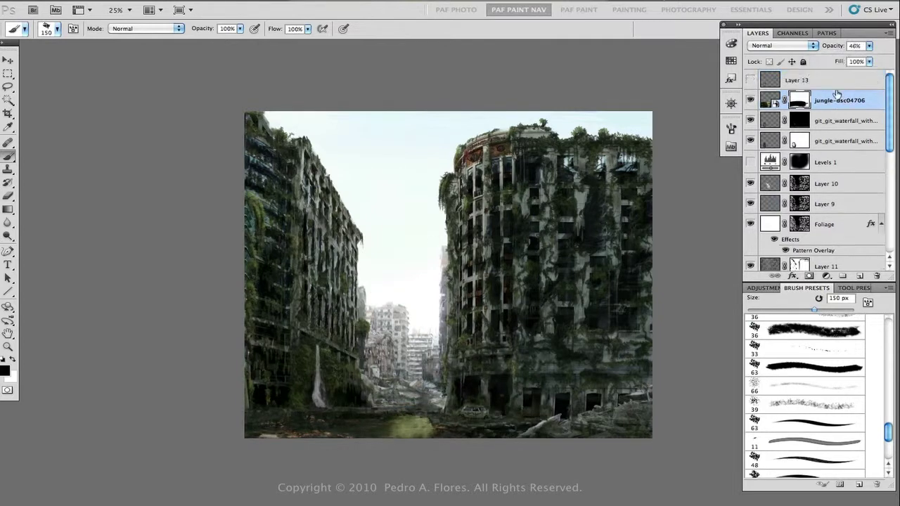
Show the waterfall splash layer and stamp all visible layers into a new layer on top
{"action": "left_click", "coordinate": [801, 80]}
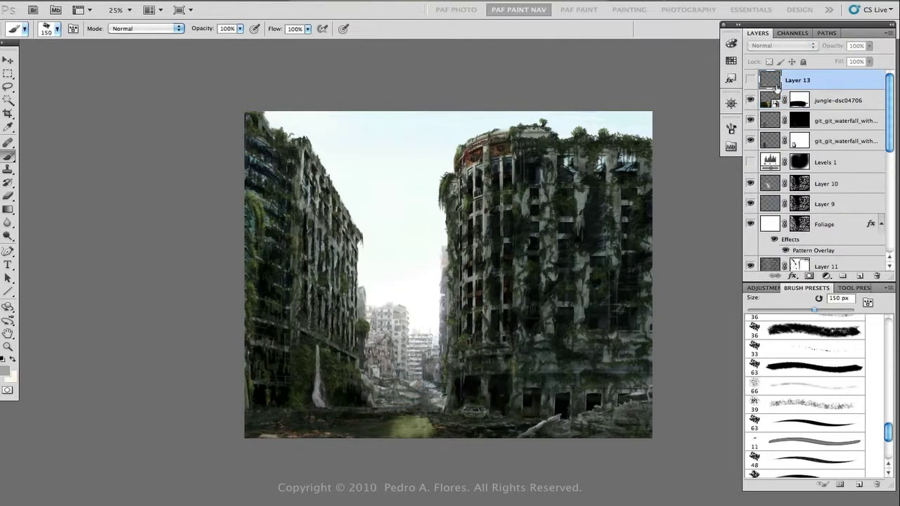
{"action": "left_click", "coordinate": [750, 80]}
{"action": "key", "text": "super+shift+alt+n"}
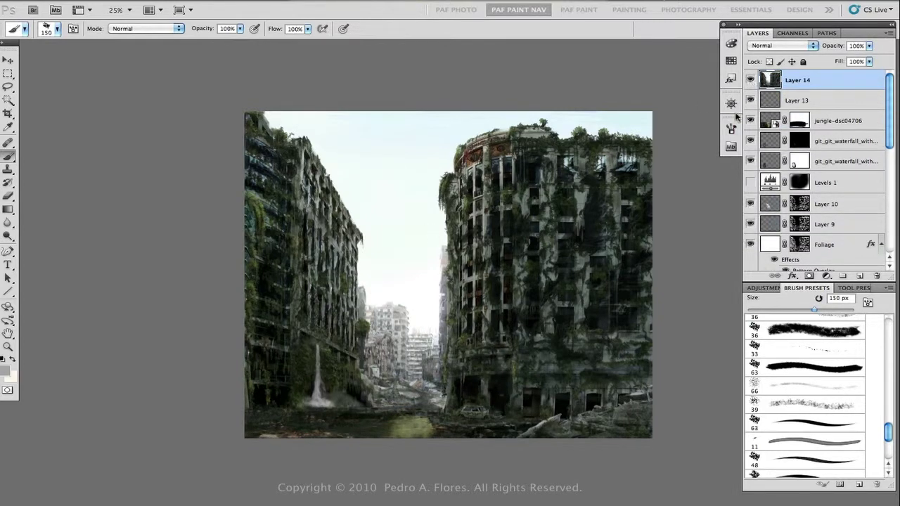
Flip the merged copy vertically, squash it and position it over the street as a water reflection
{"action": "key", "text": "super+t"}
{"action": "right_click", "coordinate": [448, 236]}
{"action": "left_click", "coordinate": [479, 399]}
{"action": "left_click_drag", "start_coordinate": [450, 232], "coordinate": [464, 441]}
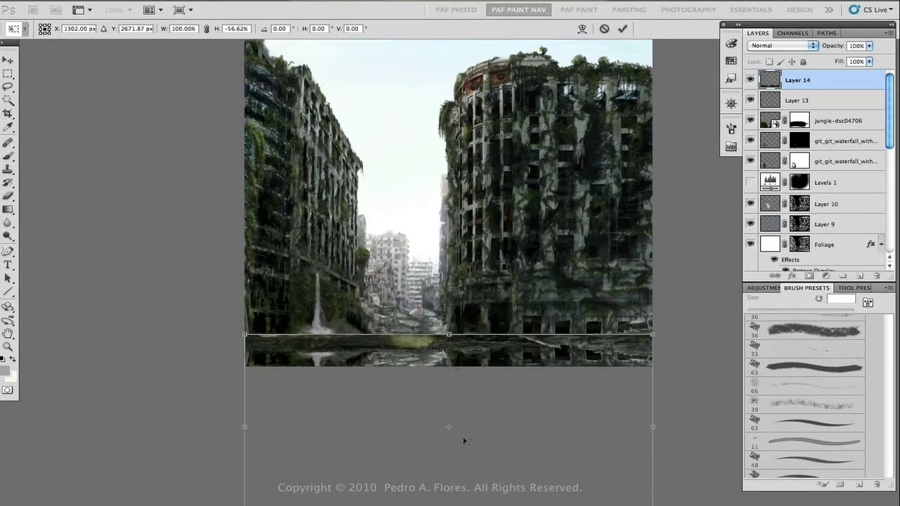
{"action": "left_click_drag", "start_coordinate": [448, 504], "coordinate": [449, 407]}
{"action": "left_click_drag", "start_coordinate": [464, 387], "coordinate": [432, 334]}
{"action": "key", "text": "Return"}
{"action": "key", "text": "v"}
{"action": "left_click_drag", "start_coordinate": [457, 270], "coordinate": [458, 263]}
Add a mask to the reflection layer and blend its upper edge along the shoreline, car and rubble with a soft round brush
{"action": "key", "text": "b"}
{"action": "scroll", "coordinate": [818, 329], "scroll_direction": "up", "scroll_amount": 20}
{"action": "left_click", "coordinate": [819, 329]}
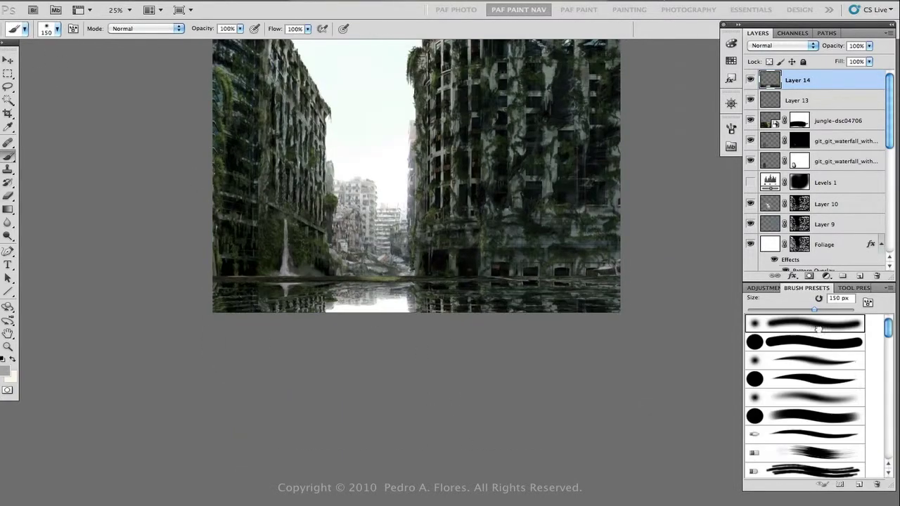
{"action": "key", "text": "e"}
{"action": "key", "text": "d"}
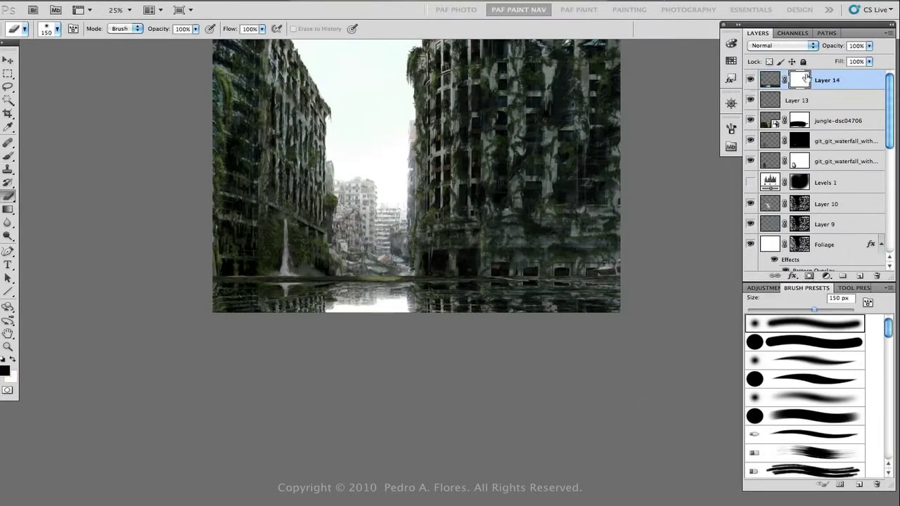
{"action": "key", "text": "x"}
{"action": "left_click_drag", "start_coordinate": [411, 278], "coordinate": [263, 270]}
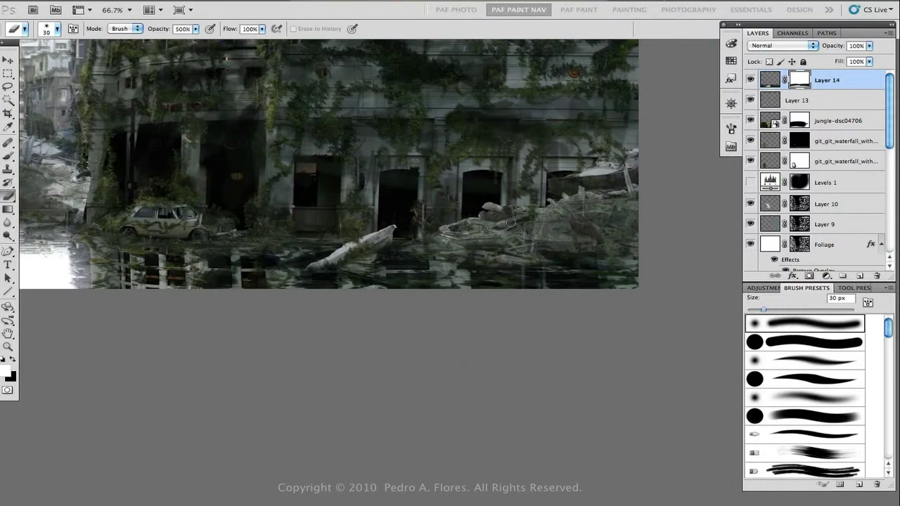
Hide the jungle photo layer and touch up the B copy 2 mask beside the abandoned car with a 35 px soft brush
{"action": "key", "text": "b"}
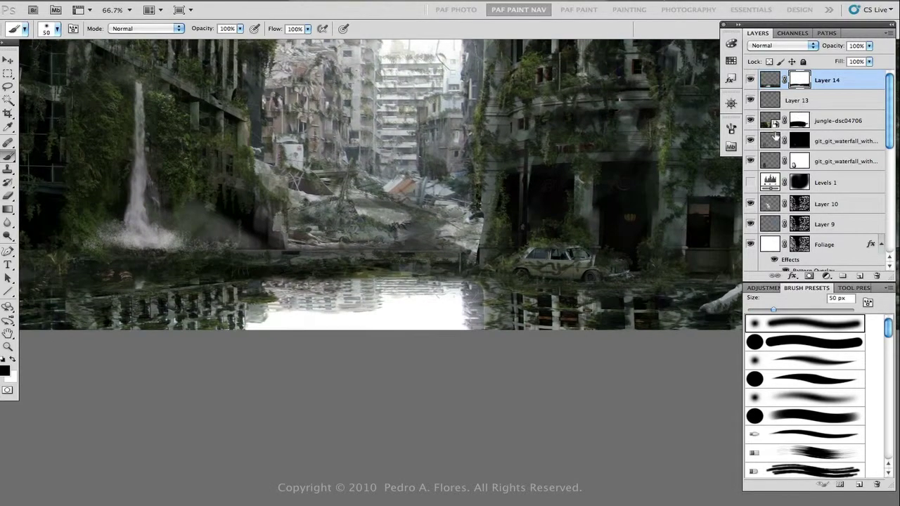
{"action": "left_click", "coordinate": [773, 121]}
{"action": "left_click", "coordinate": [751, 120]}
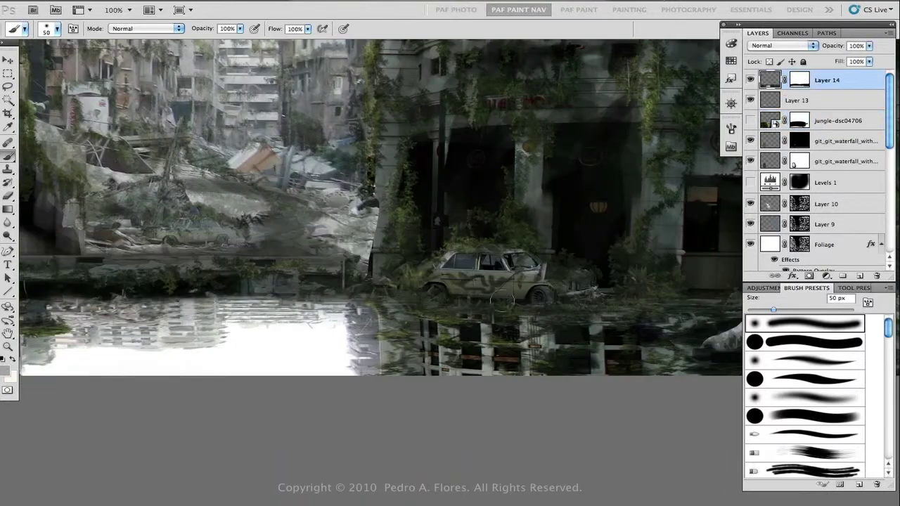
{"action": "scroll", "coordinate": [894, 253], "scroll_direction": "down", "scroll_amount": 10}
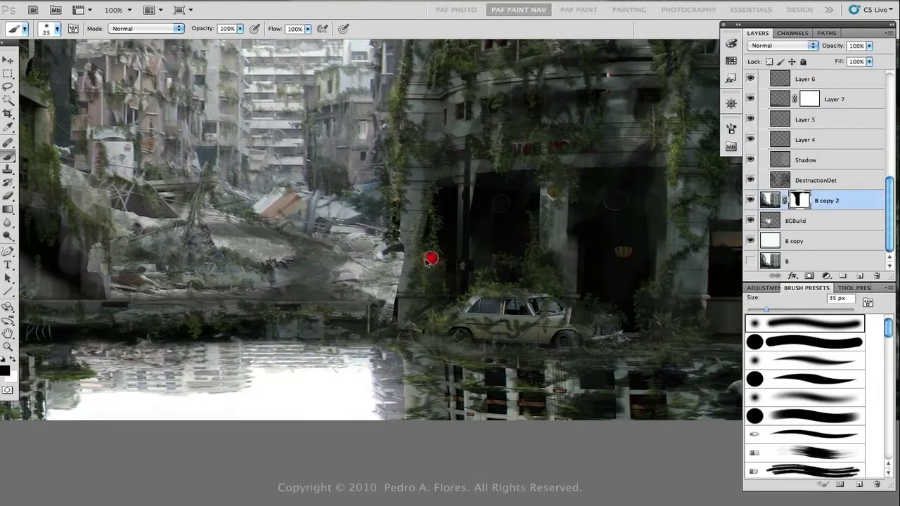
{"action": "left_click_drag", "start_coordinate": [425, 261], "coordinate": [420, 231]}
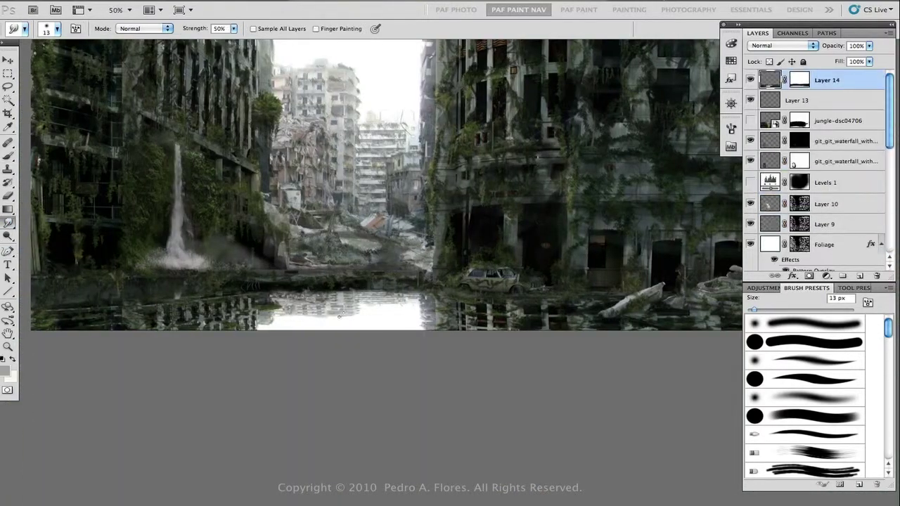
Smudge ripples into the water reflection with an 8 px brush at 41% strength and nudge the reflection slightly upward
{"action": "left_click", "coordinate": [234, 28]}
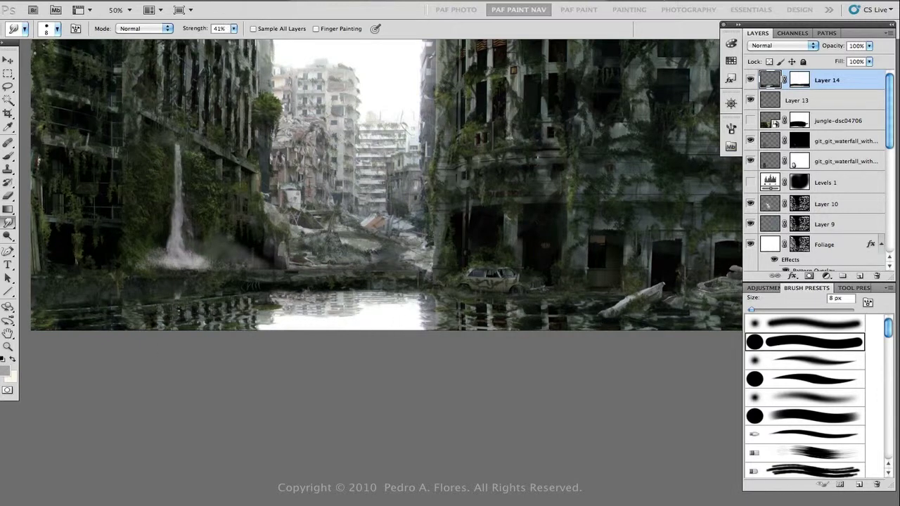
{"action": "key", "text": "v"}
{"action": "left_click_drag", "start_coordinate": [385, 303], "coordinate": [386, 301]}
Enlarge the layer thumbnails to the medium size to make the detail layers easier to identify
{"action": "scroll", "coordinate": [815, 176], "scroll_direction": "down", "scroll_amount": 5}
{"action": "left_click", "coordinate": [804, 178]}
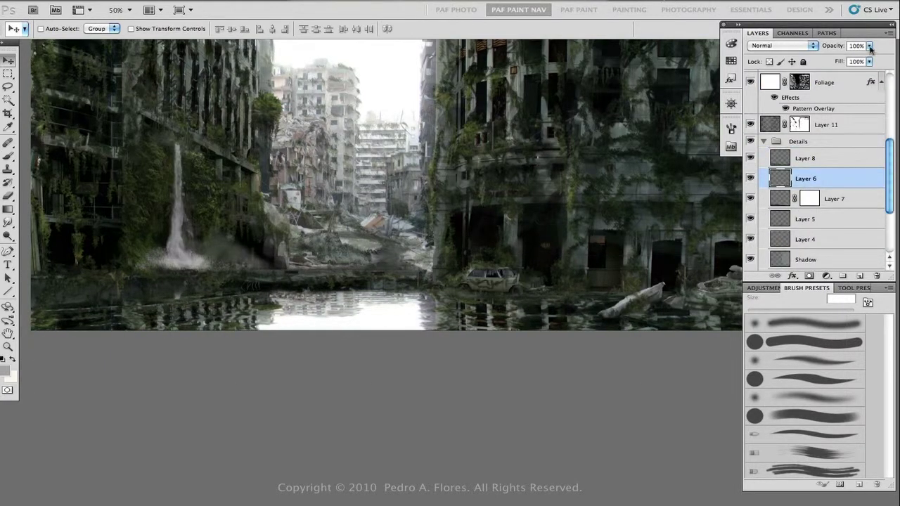
{"action": "left_click", "coordinate": [888, 33]}
{"action": "left_click", "coordinate": [774, 336]}
{"action": "left_click", "coordinate": [384, 232]}
{"action": "key", "text": "Return"}
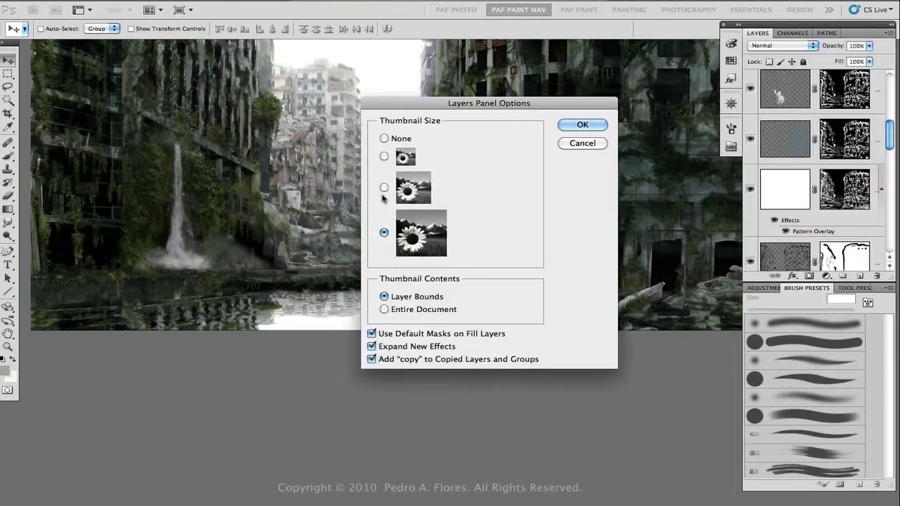
{"action": "left_click", "coordinate": [384, 187]}
{"action": "key", "text": "Return"}
Lasso the abandoned car on Layer 5, copy it to a new layer and bring that layer to the front
{"action": "left_click", "coordinate": [753, 168]}
{"action": "key", "text": "l"}
{"action": "mouse_move", "coordinate": [439, 278]}
{"action": "left_mouse_down"}
{"action": "mouse_move", "coordinate": [495, 256]}
{"action": "mouse_move", "coordinate": [437, 284]}
{"action": "left_mouse_up"}
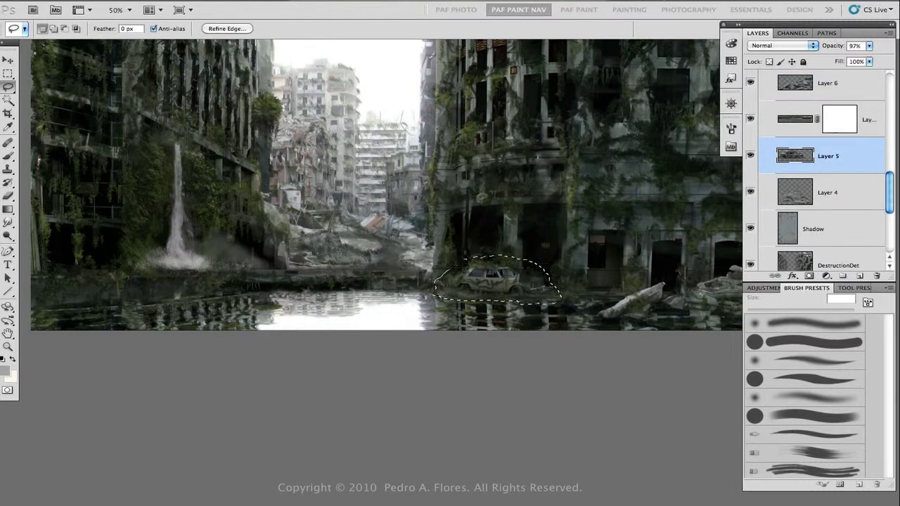
{"action": "key", "text": "ctrl+j"}
{"action": "key", "text": "ctrl+shift+bracketright"}
Flip the car copy vertically, place it beneath the car as a reflection and warp it to match the waterline
{"action": "key", "text": "ctrl+t"}
{"action": "right_click", "coordinate": [499, 291]}
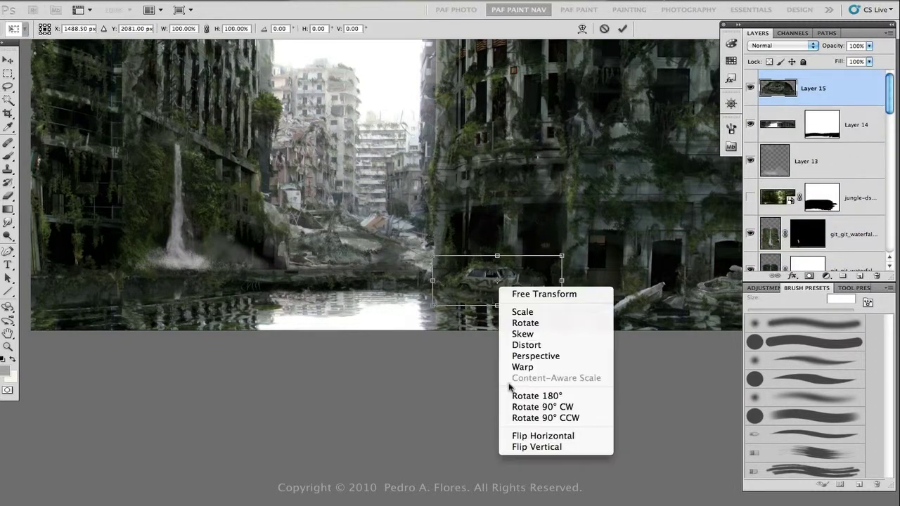
{"action": "left_click", "coordinate": [532, 445]}
{"action": "left_click_drag", "start_coordinate": [496, 302], "coordinate": [500, 335]}
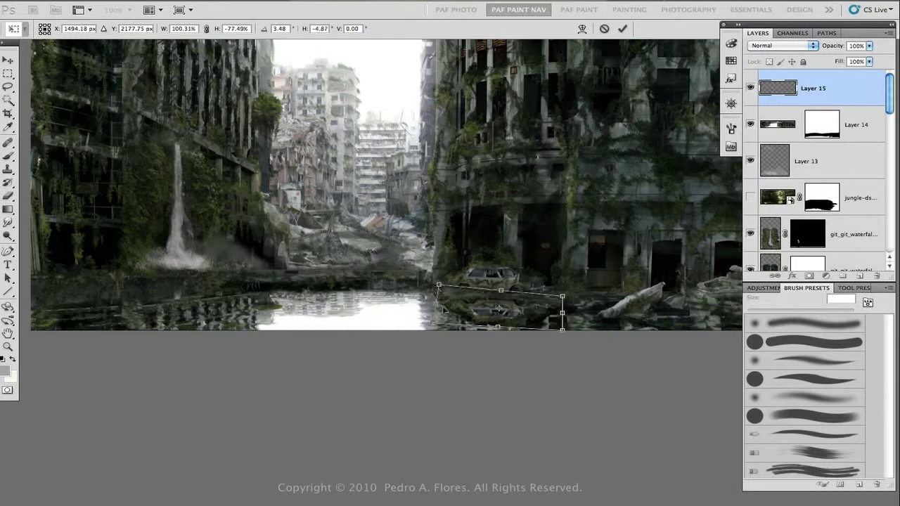
{"action": "right_click", "coordinate": [501, 342]}
{"action": "left_click", "coordinate": [534, 419]}
{"action": "key", "text": "Return"}
Erase the car reflection's edges with a 90 px eraser, smudge it at 3 px and 41% strength, and set its opacity to 98%
{"action": "key", "text": "e"}
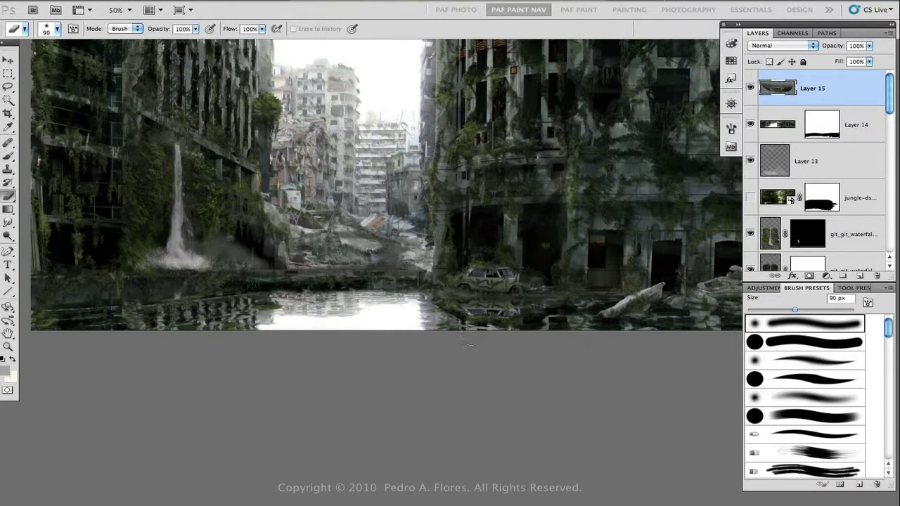
{"action": "key", "text": "r"}
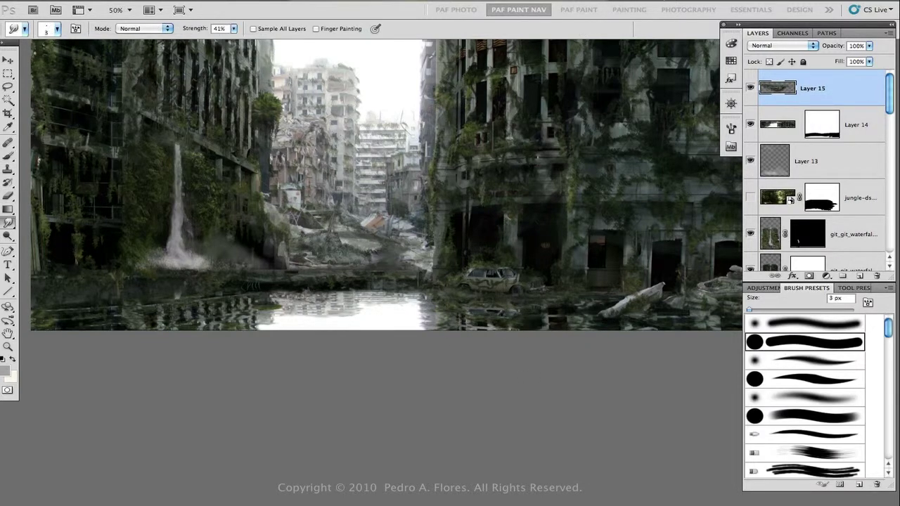
{"action": "left_click", "coordinate": [869, 45]}
{"action": "left_click_drag", "start_coordinate": [871, 59], "coordinate": [867, 60]}
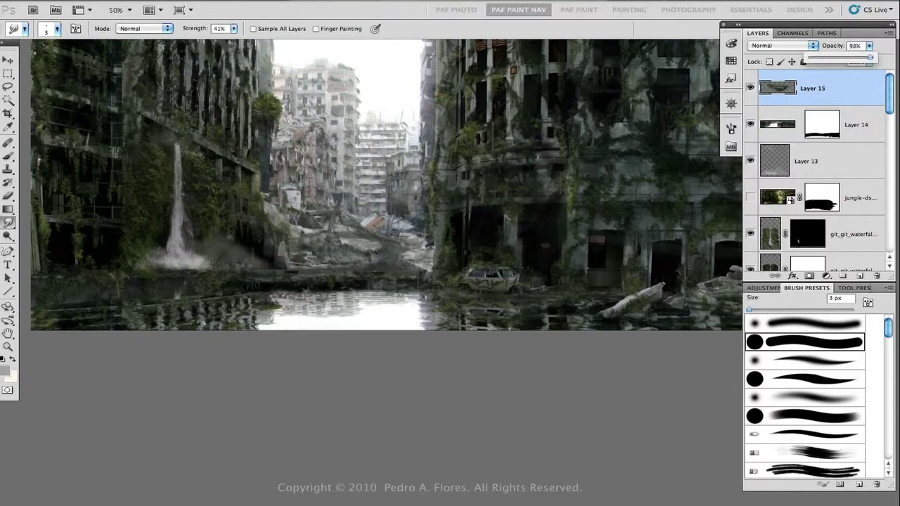
Select the sky with the Magic Wand at tolerance 32, paste the copied image into it and move the car reflection layer beneath
{"action": "left_click", "coordinate": [822, 125]}
{"action": "key", "text": "ctrl+minus"}
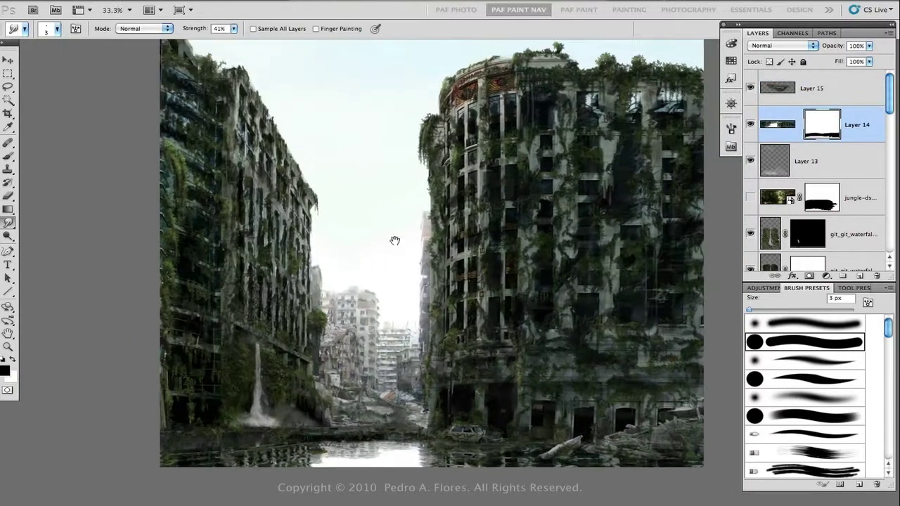
{"action": "key", "text": "w"}
{"action": "left_click", "coordinate": [396, 241]}
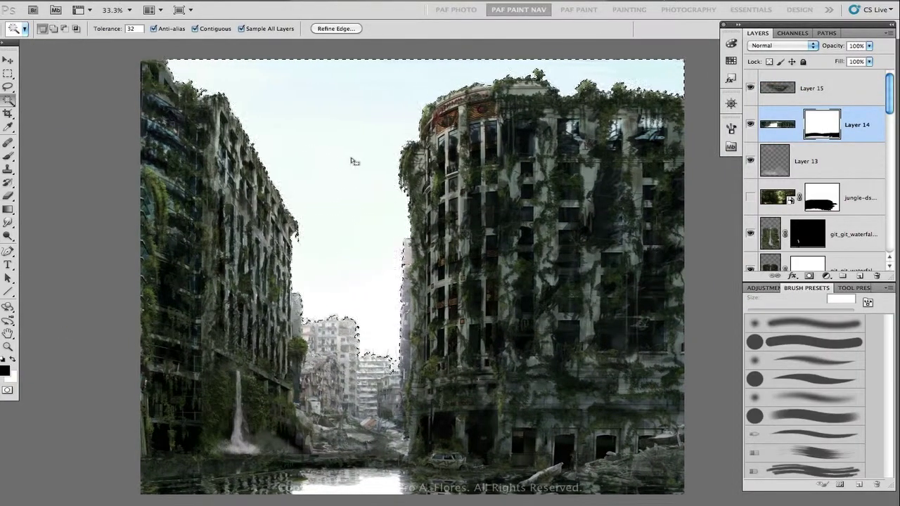
{"action": "key", "text": "ctrl+shift+alt+v"}
{"action": "left_click_drag", "start_coordinate": [777, 88], "coordinate": [773, 162]}
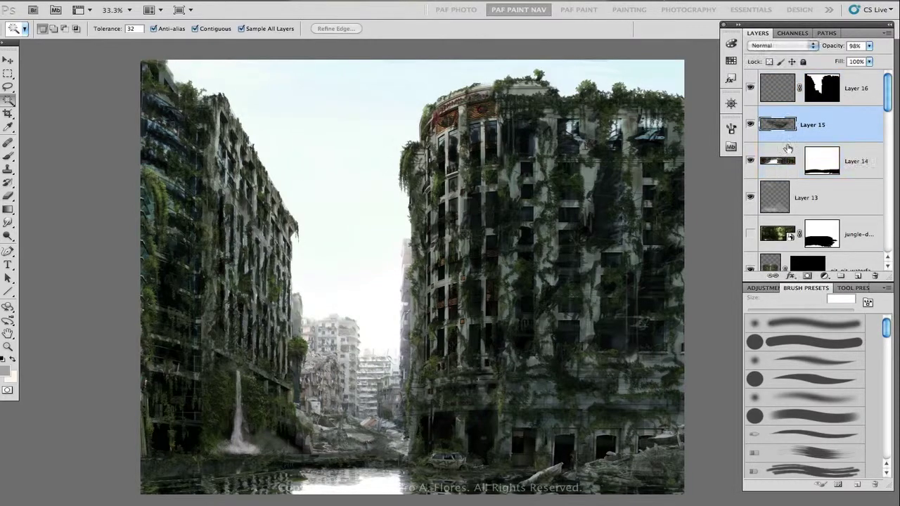
Select Layer 16 and browse the reference images to the skies folder under Documents and Reference
{"action": "left_click", "coordinate": [776, 88]}
{"action": "left_click", "coordinate": [731, 146]}
{"action": "scroll", "coordinate": [703, 296], "scroll_direction": "up", "scroll_amount": 5}
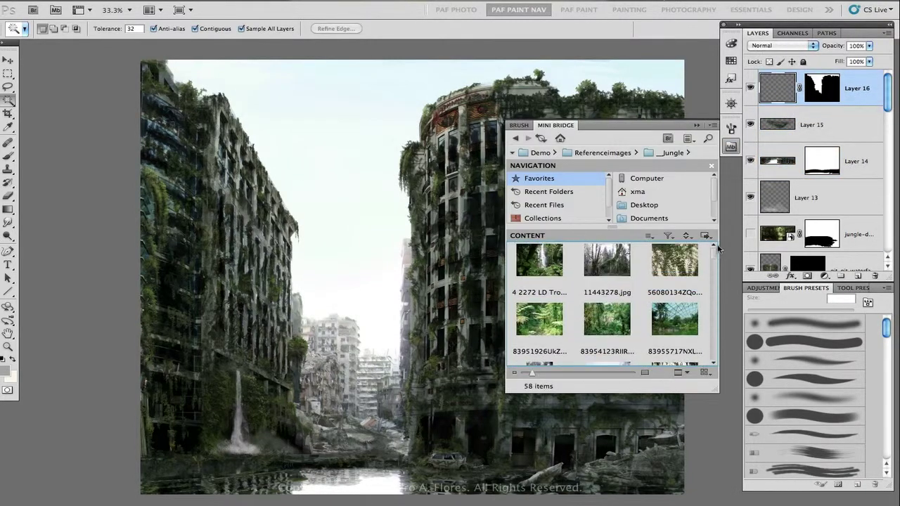
{"action": "scroll", "coordinate": [675, 302], "scroll_direction": "down", "scroll_amount": 2}
{"action": "scroll", "coordinate": [675, 302], "scroll_direction": "up", "scroll_amount": 2}
{"action": "left_click", "coordinate": [648, 218]}
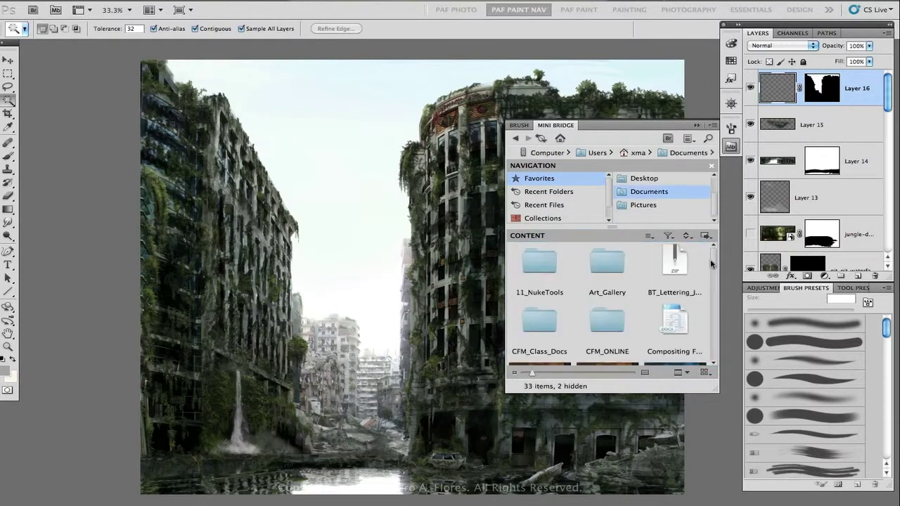
{"action": "scroll", "coordinate": [609, 303], "scroll_direction": "down", "scroll_amount": 1}
{"action": "double_click", "coordinate": [538, 321]}
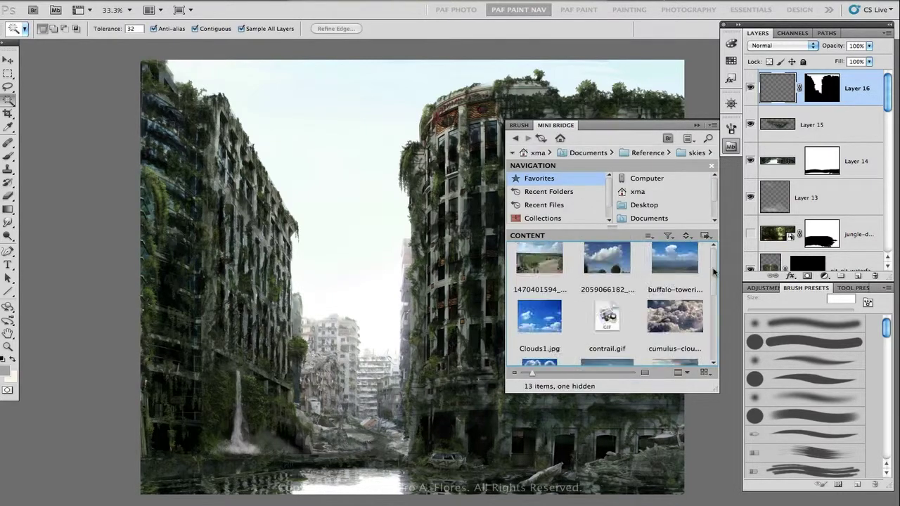
Place IMG_0457.JPG, enlarge it over the sky area and give it the sky mask from Layer 16
{"action": "scroll", "coordinate": [703, 302], "scroll_direction": "down", "scroll_amount": 2}
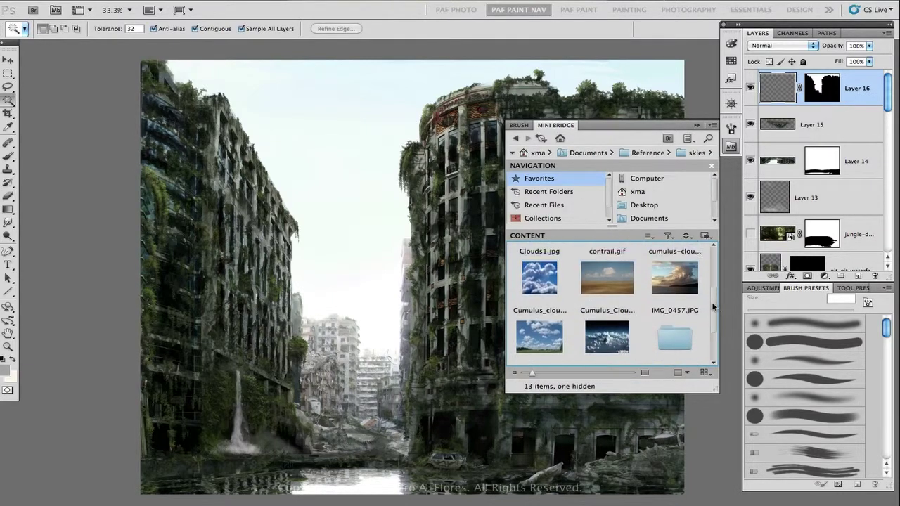
{"action": "scroll", "coordinate": [703, 302], "scroll_direction": "up", "scroll_amount": 2}
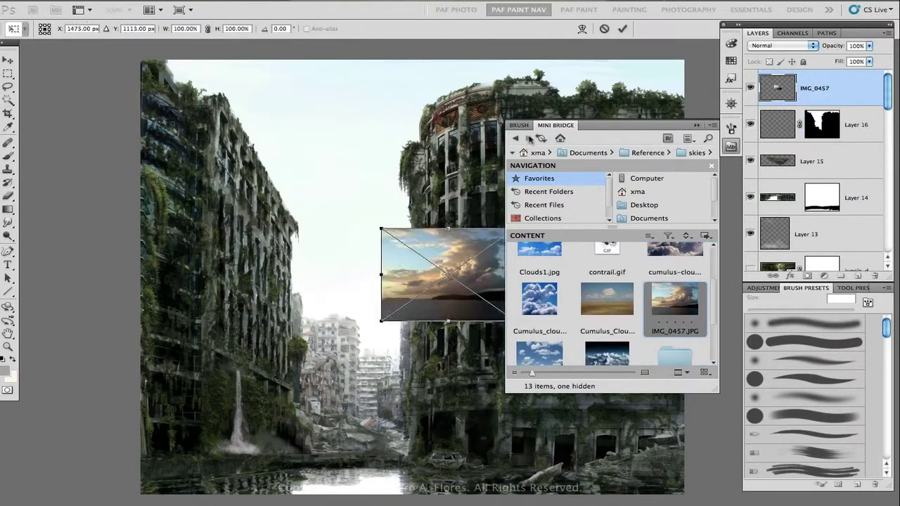
{"action": "left_click_drag", "start_coordinate": [442, 274], "coordinate": [225, 175]}
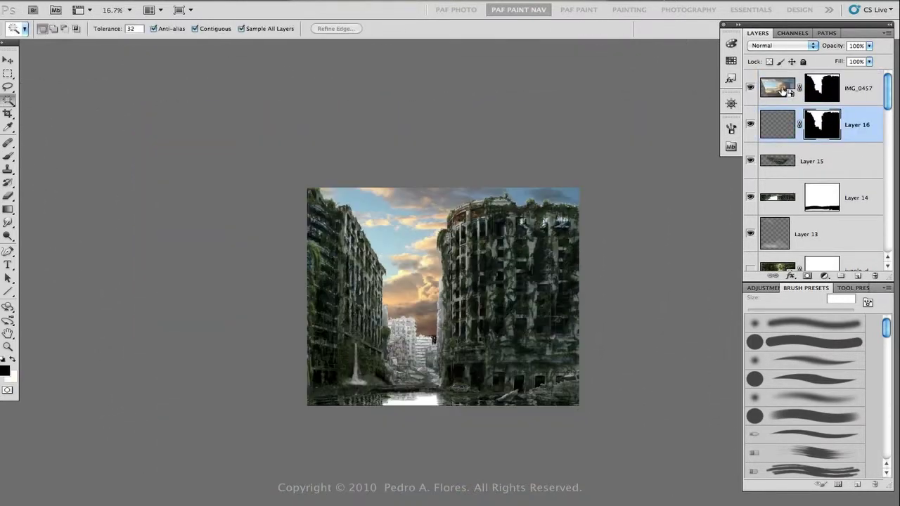
Move the IMG_0457 layer beneath the Shadow layer and lighten it with a clipped Levels adjustment, output levels 134 and 244
{"action": "left_click_drag", "start_coordinate": [782, 90], "coordinate": [817, 200]}
{"action": "left_click", "coordinate": [824, 275]}
{"action": "left_click", "coordinate": [773, 333]}
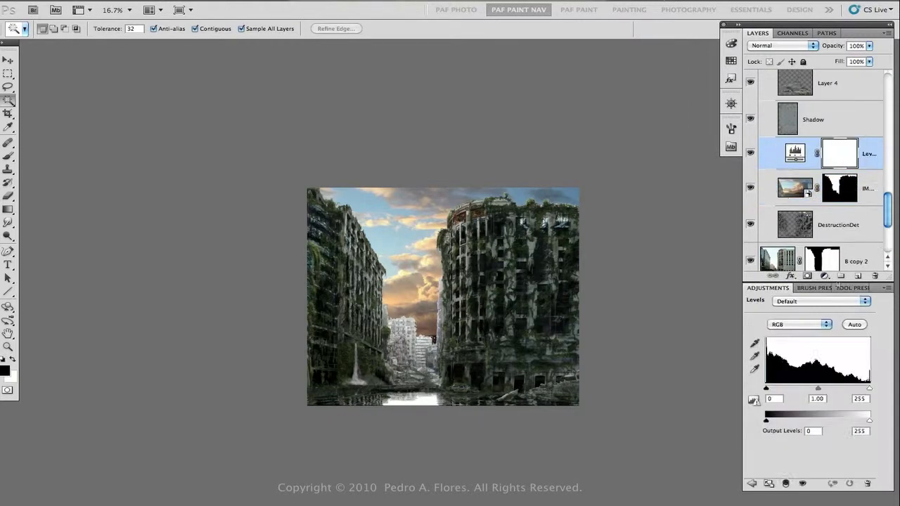
{"action": "left_click_drag", "start_coordinate": [817, 415], "coordinate": [823, 416]}
{"action": "left_click", "coordinate": [794, 186]}
{"action": "key", "text": "ctrl+t"}
{"action": "right_click", "coordinate": [491, 241]}
{"action": "left_click", "coordinate": [533, 388]}
{"action": "key", "text": "Escape"}
Flip the sky image horizontally within its unlinked mask
{"action": "left_click", "coordinate": [794, 187]}
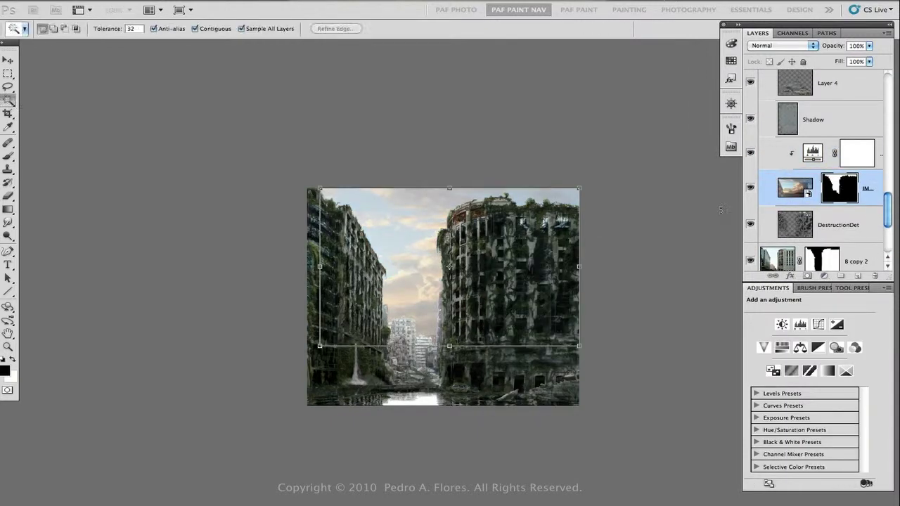
{"action": "key", "text": "ctrl+t"}
{"action": "right_click", "coordinate": [487, 256]}
{"action": "left_click", "coordinate": [524, 403]}
{"action": "key", "text": "Return"}
Set the sky image layer's blend mode to Multiply after trying Soft Light
{"action": "left_click", "coordinate": [780, 46]}
{"action": "left_click", "coordinate": [764, 164]}
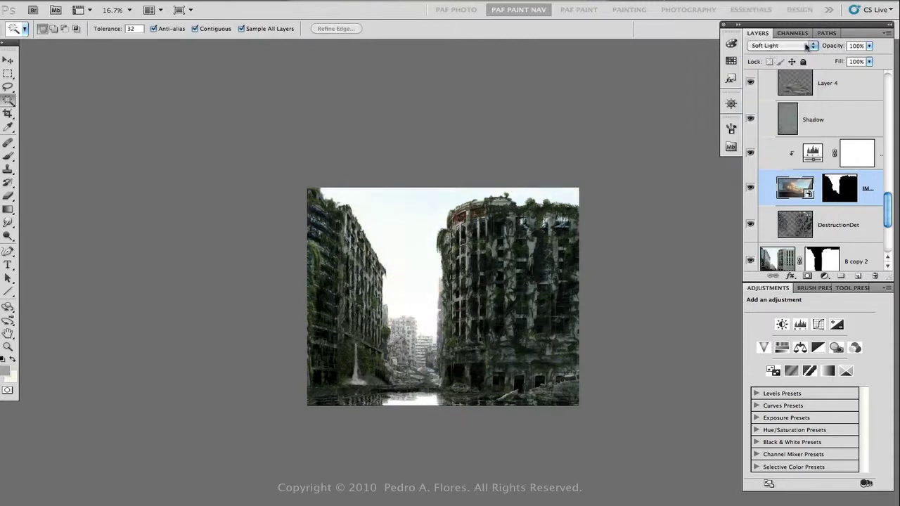
{"action": "left_click", "coordinate": [812, 152]}
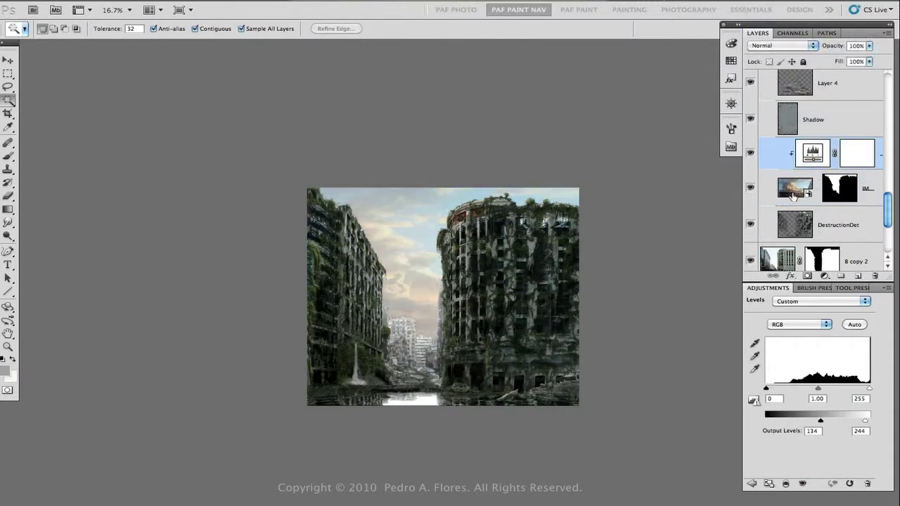
Fade the sky image toward the horizon by painting its mask black with a soft 1800 px brush
{"action": "left_click", "coordinate": [839, 187]}
{"action": "key", "text": "b"}
{"action": "key", "text": "bracketright"}
{"action": "key", "text": "bracketright"}
{"action": "key", "text": "bracketright"}
{"action": "key", "text": "bracketright"}
{"action": "key", "text": "bracketright"}
{"action": "key", "text": "bracketright"}
{"action": "key", "text": "bracketright"}
{"action": "key", "text": "bracketright"}
{"action": "key", "text": "bracketright"}
{"action": "key", "text": "bracketright"}
{"action": "key", "text": "bracketright"}
{"action": "left_click_drag", "start_coordinate": [534, 361], "coordinate": [723, 382]}
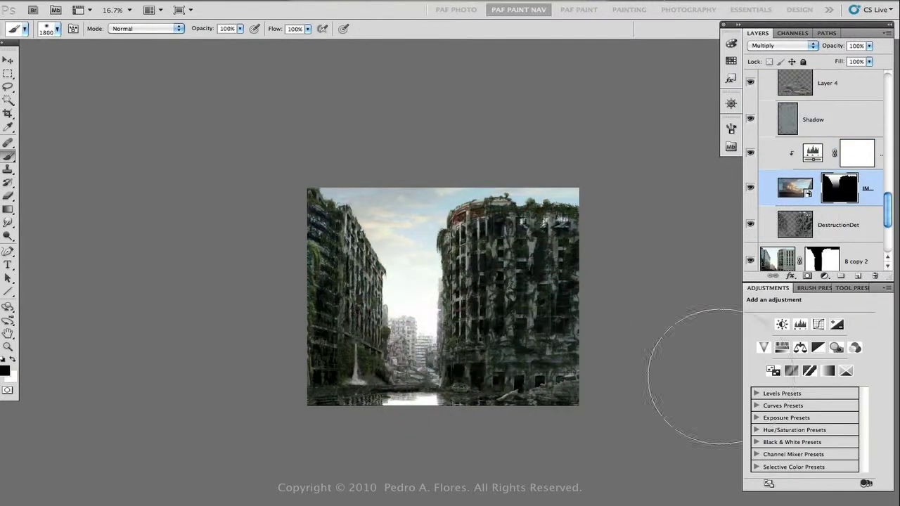
Remove Layer 16 from the top of the layer stack and search the reference images for "jungle"
{"action": "scroll", "coordinate": [780, 222], "scroll_direction": "up", "scroll_amount": 5}
{"action": "left_click", "coordinate": [808, 88]}
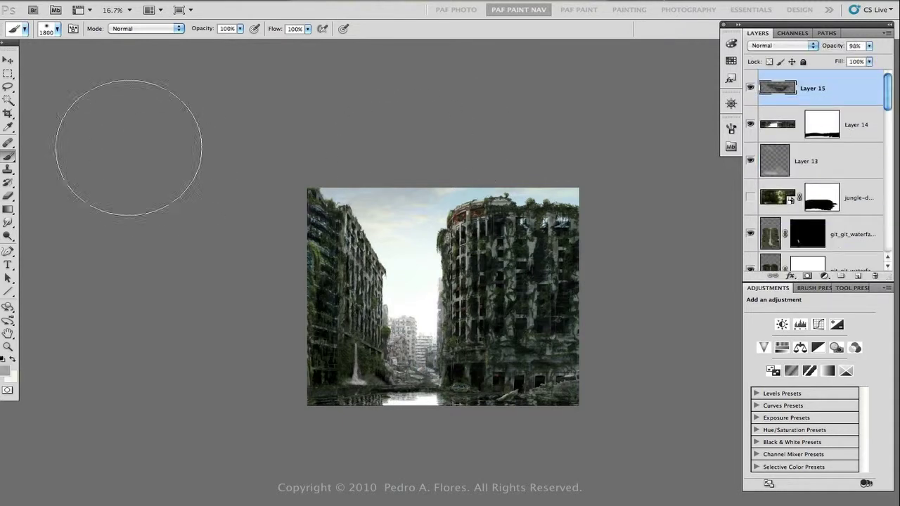
{"action": "left_click", "coordinate": [731, 147]}
{"action": "left_click", "coordinate": [708, 139]}
{"action": "type", "text": "jungle"}
{"action": "left_click", "coordinate": [614, 209]}
{"action": "scroll", "coordinate": [605, 310], "scroll_direction": "down", "scroll_amount": 2}
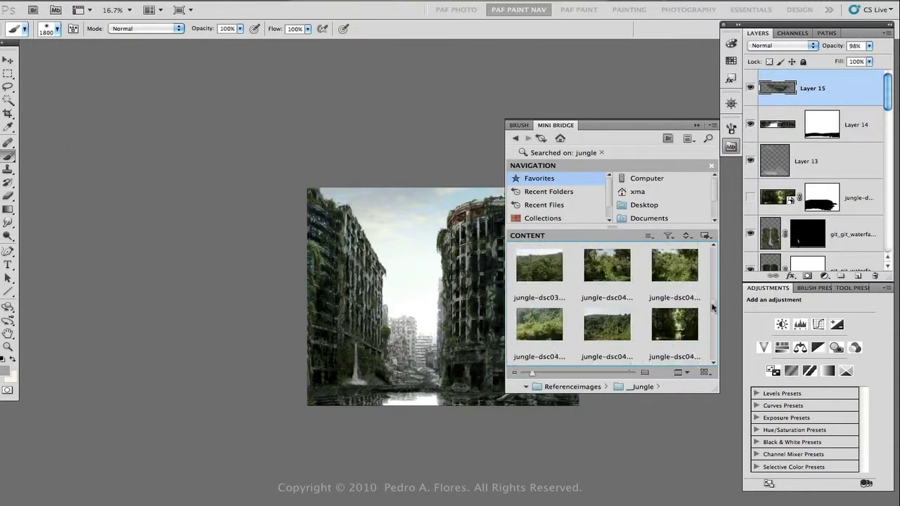
Place the misty Background_V Jungle photo above Layer 15 and transform it to fill the canvas
{"action": "left_click_drag", "start_coordinate": [538, 258], "coordinate": [574, 190]}
{"action": "key", "text": "Return"}
{"action": "key", "text": "v"}
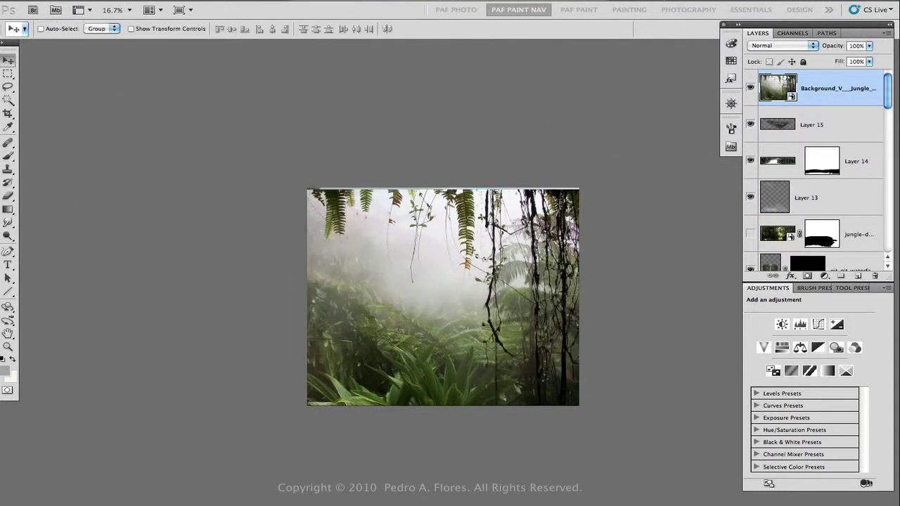
{"action": "key", "text": "super+t"}
{"action": "key", "text": "Return"}
Try to mask the fog out of the jungle photo with Color Range at fuzziness 200
{"action": "left_click", "coordinate": [253, 107]}
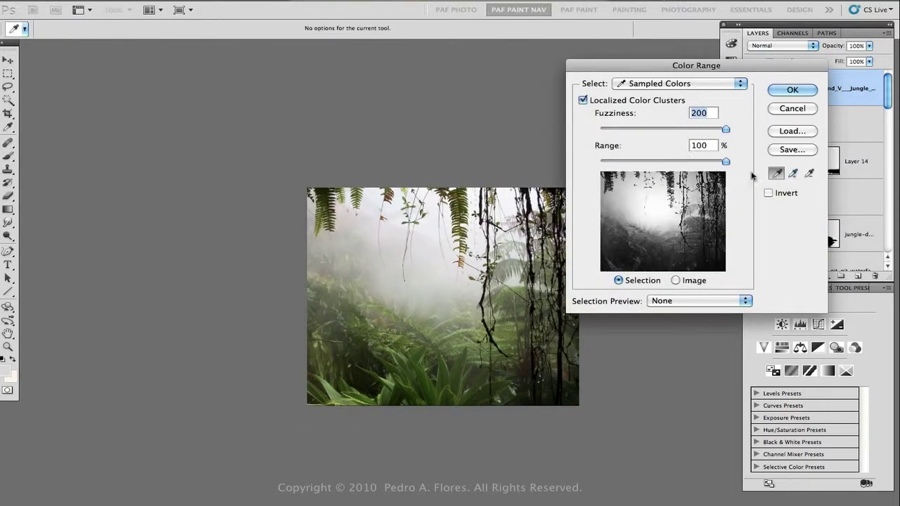
{"action": "key", "text": "Return"}
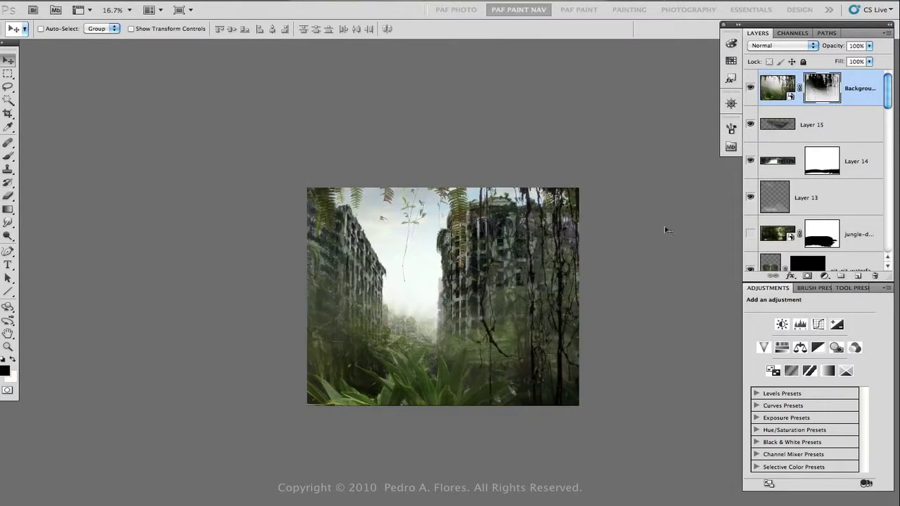
{"action": "key", "text": "super+z"}
Try the fog mask again with added Color Range samples at fuzziness 66, and undo it
{"action": "left_click", "coordinate": [225, 0]}
{"action": "left_click", "coordinate": [253, 107]}
{"action": "left_click_drag", "start_coordinate": [724, 129], "coordinate": [662, 129]}
{"action": "left_click", "coordinate": [792, 173]}
{"action": "left_click", "coordinate": [399, 253]}
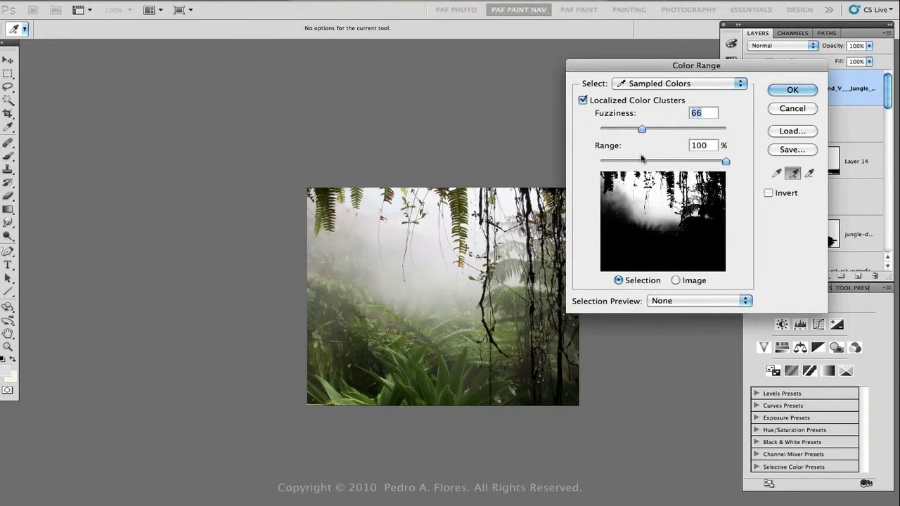
{"action": "key", "text": "Return"}
{"action": "key", "text": "super+alt+z"}
{"action": "key", "text": "super+alt+z"}
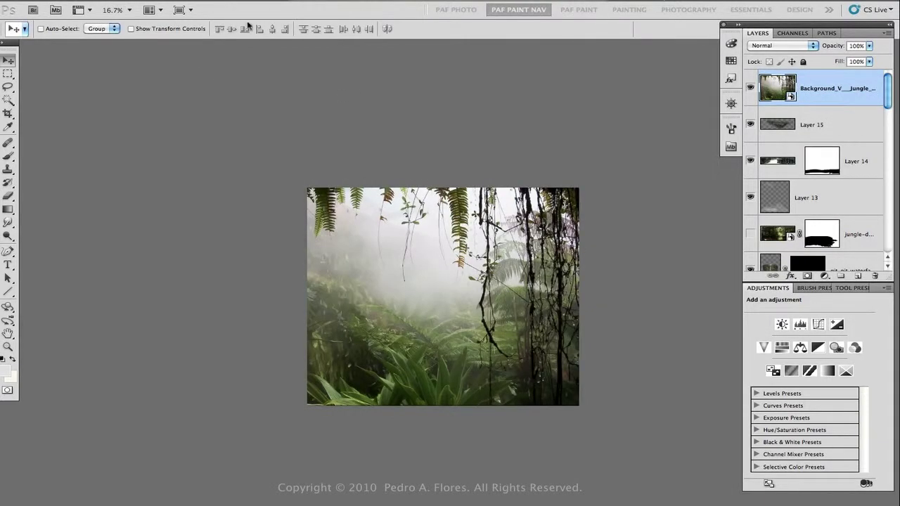
Try to select the jungle photo's dark vines and foliage with Color Range, adding color samples at fuzziness 43
{"action": "left_click", "coordinate": [225, 0]}
{"action": "left_click", "coordinate": [253, 107]}
{"action": "left_click", "coordinate": [484, 211]}
{"action": "mouse_move", "coordinate": [629, 129]}
{"action": "left_mouse_down"}
{"action": "mouse_move", "coordinate": [673, 129]}
{"action": "mouse_move", "coordinate": [627, 129]}
{"action": "left_mouse_up"}
{"action": "left_click", "coordinate": [792, 173]}
{"action": "left_click", "coordinate": [534, 307]}
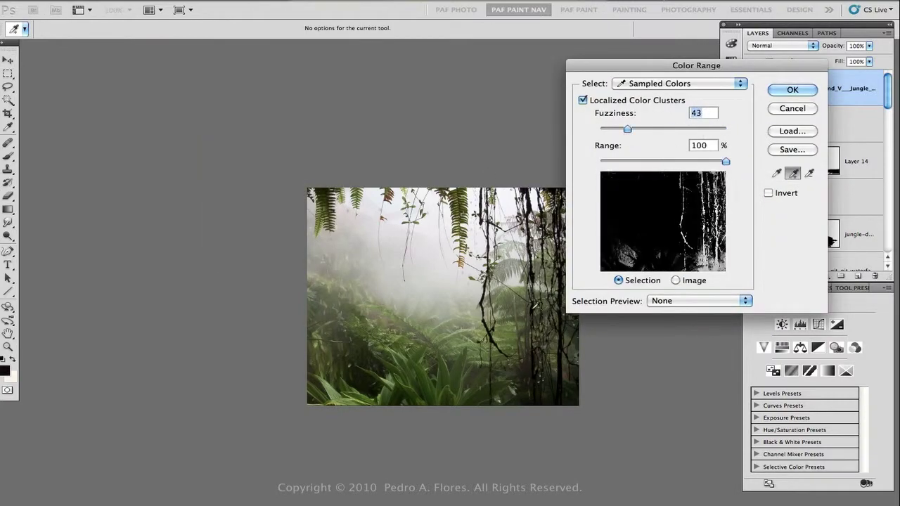
{"action": "key", "text": "shift+Down"}
{"action": "left_click", "coordinate": [490, 197]}
{"action": "key", "text": "shift+Down"}
{"action": "key", "text": "shift+Down"}
{"action": "key", "text": "shift+Down"}
{"action": "left_click", "coordinate": [466, 204]}
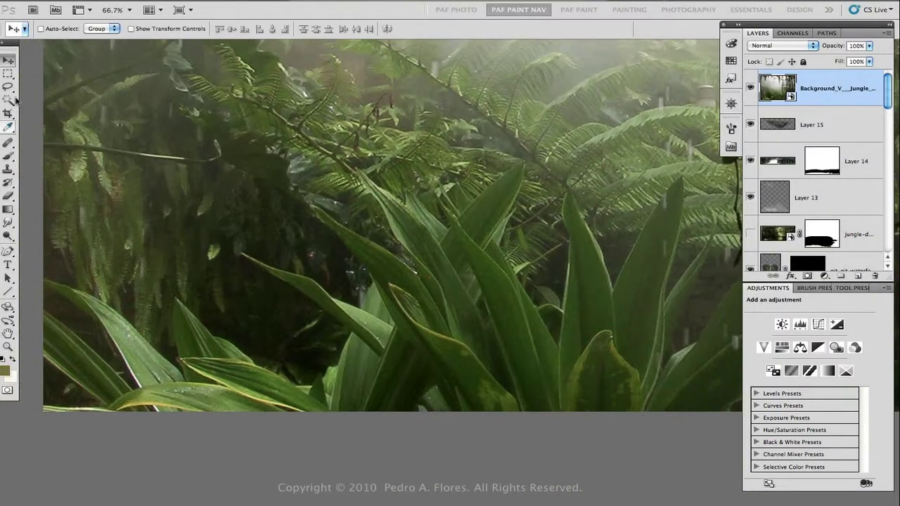
Trace the outlines of the broad-leaved foreground plants in the jungle photo with the Pen tool
{"action": "key", "text": "p"}
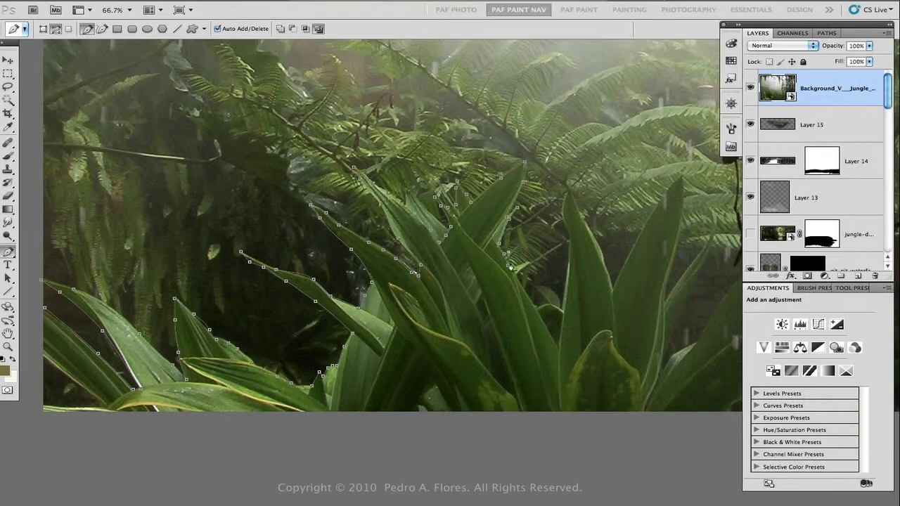
{"action": "left_click_drag", "start_coordinate": [571, 209], "coordinate": [478, 298]}
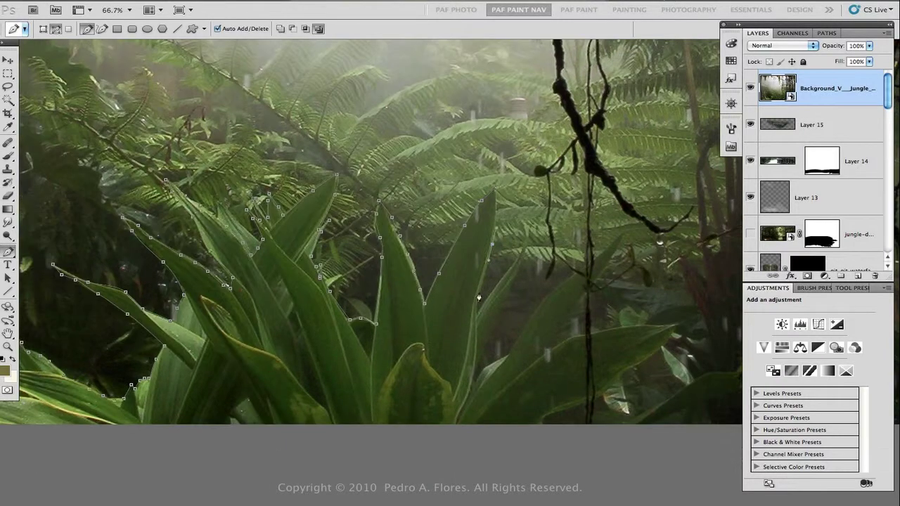
{"action": "left_click_drag", "start_coordinate": [507, 360], "coordinate": [369, 340]}
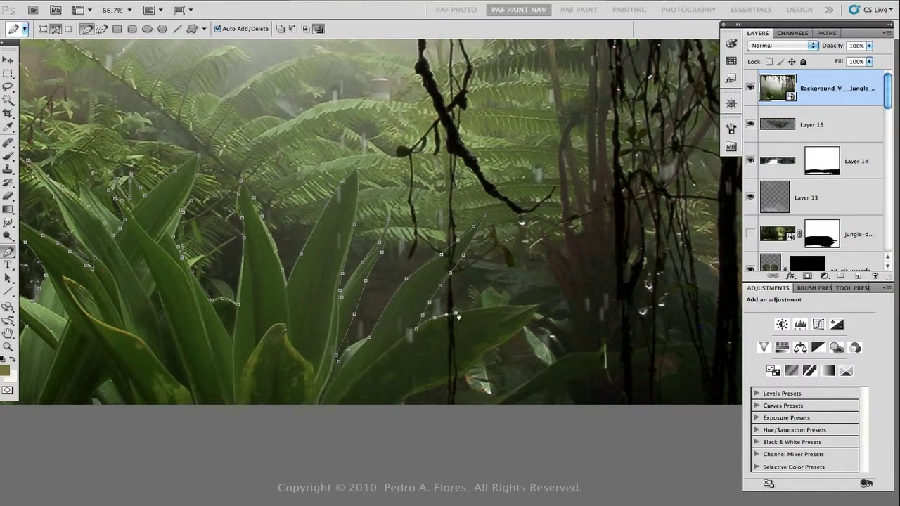
{"action": "left_click_drag", "start_coordinate": [458, 317], "coordinate": [414, 274]}
{"action": "left_click", "coordinate": [532, 296]}
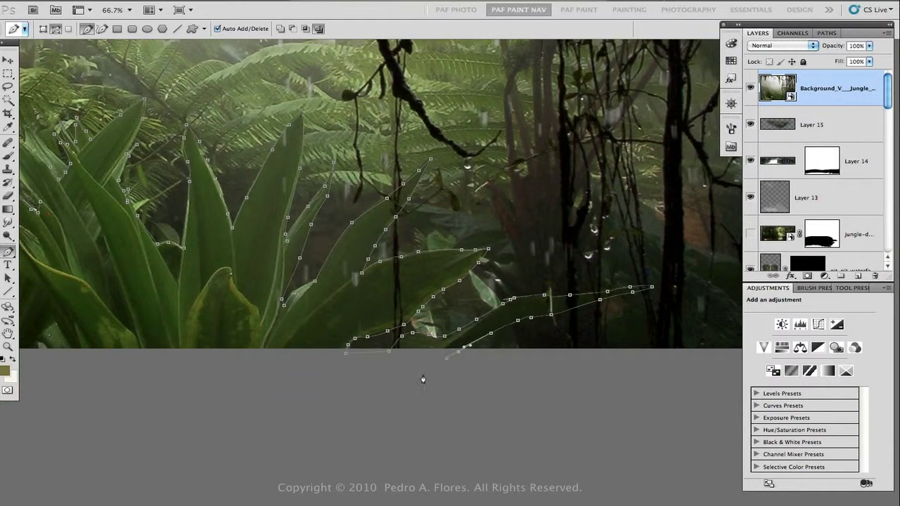
Close the path around the plants outside the lower canvas edge and use it to mask the jungle photo
{"action": "scroll", "coordinate": [423, 379], "scroll_direction": "left", "scroll_amount": 10}
{"action": "scroll", "coordinate": [281, 239], "scroll_direction": "right", "scroll_amount": 10}
{"action": "scroll", "coordinate": [281, 239], "scroll_direction": "up", "scroll_amount": 5}
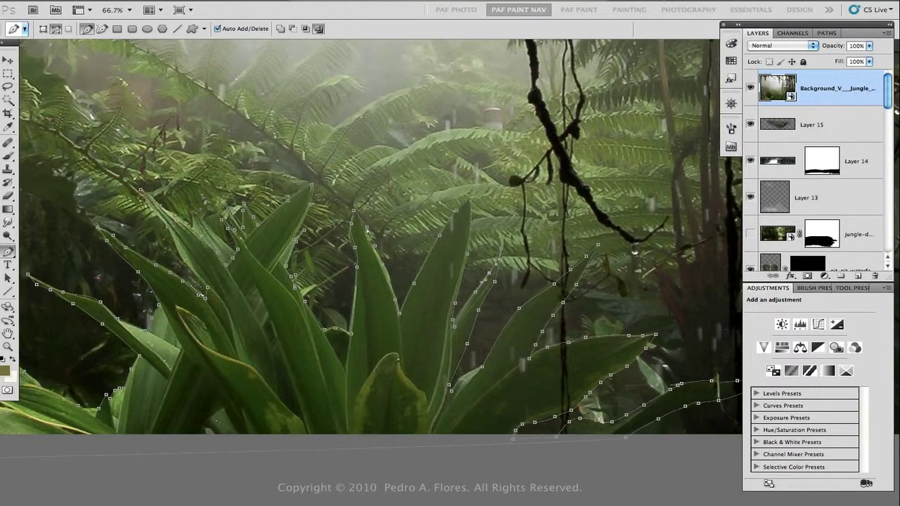
{"action": "scroll", "coordinate": [367, 230], "scroll_direction": "left", "scroll_amount": 6}
{"action": "scroll", "coordinate": [367, 230], "scroll_direction": "up", "scroll_amount": 2}
{"action": "scroll", "coordinate": [363, 274], "scroll_direction": "left", "scroll_amount": 5}
{"action": "scroll", "coordinate": [362, 274], "scroll_direction": "down", "scroll_amount": 5}
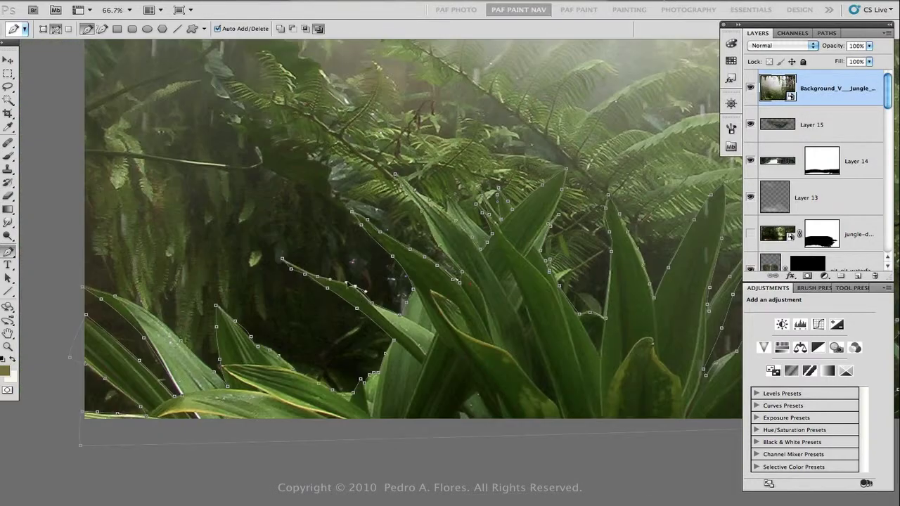
{"action": "scroll", "coordinate": [330, 281], "scroll_direction": "right", "scroll_amount": 10}
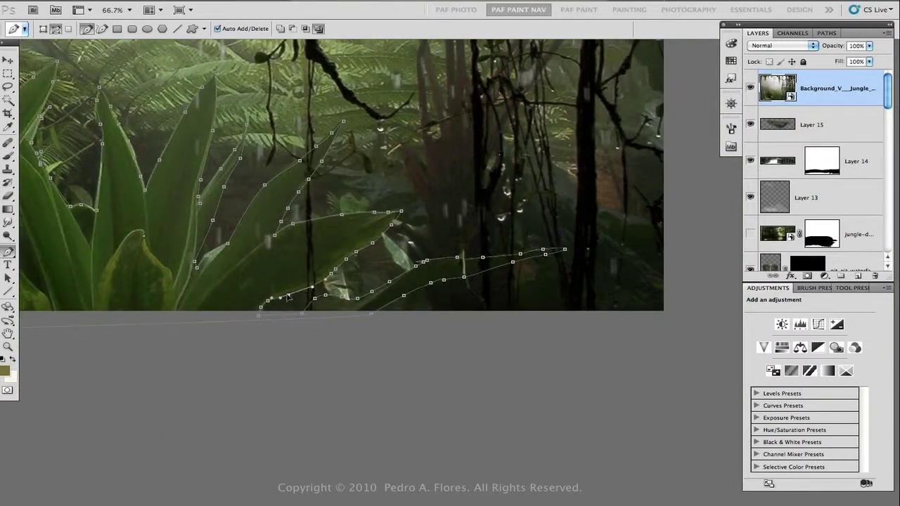
{"action": "scroll", "coordinate": [287, 297], "scroll_direction": "right", "scroll_amount": 5}
{"action": "scroll", "coordinate": [444, 322], "scroll_direction": "down", "scroll_amount": 2}
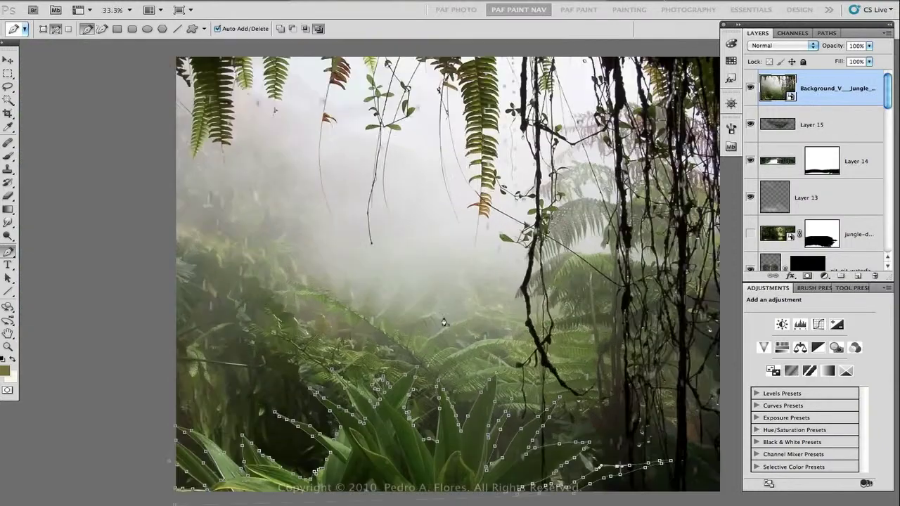
{"action": "scroll", "coordinate": [443, 322], "scroll_direction": "right", "scroll_amount": 5}
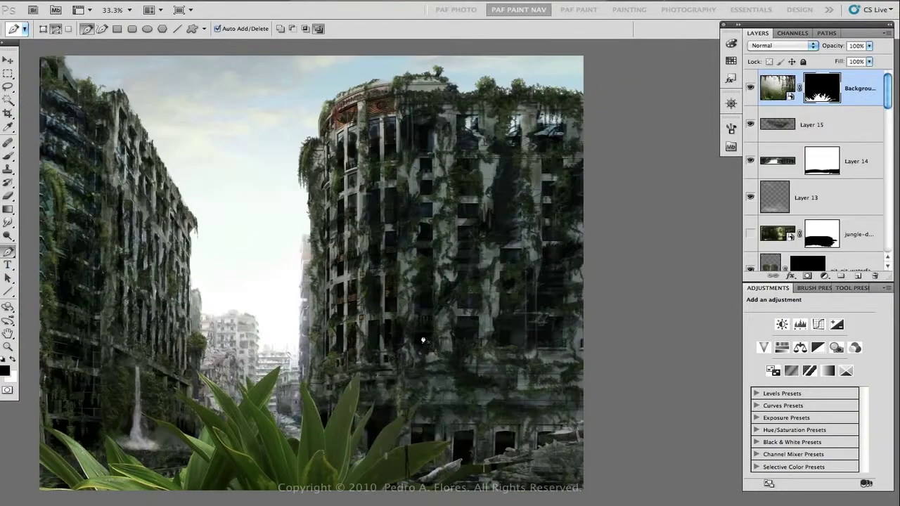
Flip the masked foreground plants horizontally and duplicate their layer
{"action": "key", "text": "ctrl+t"}
{"action": "left_click_drag", "start_coordinate": [422, 340], "coordinate": [382, 460]}
{"action": "key", "text": "Return"}
{"action": "key", "text": "ctrl+j"}
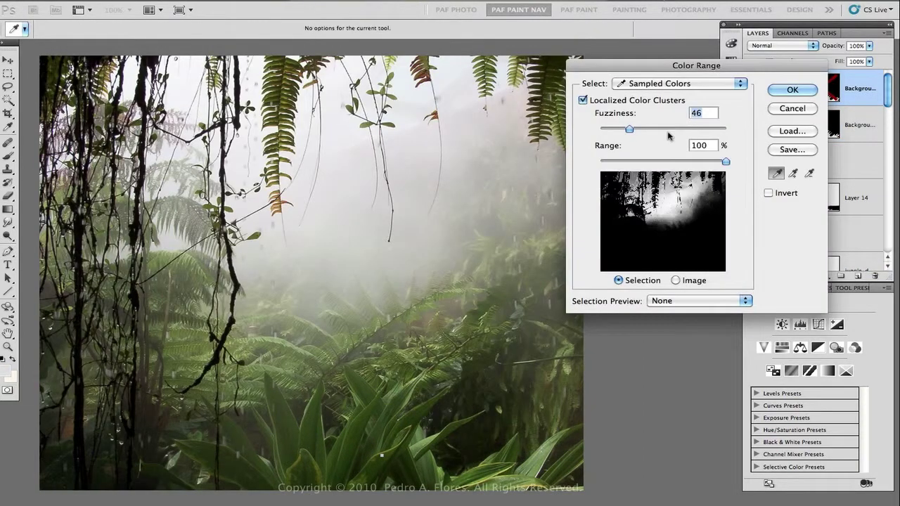
Mask the fog out of the duplicated jungle photo with a Color Range selection at fuzziness 46, sampling the mist
{"action": "mouse_move", "coordinate": [629, 129]}
{"action": "left_mouse_down"}
{"action": "mouse_move", "coordinate": [608, 129]}
{"action": "mouse_move", "coordinate": [629, 129]}
{"action": "left_mouse_up"}
{"action": "left_click", "coordinate": [583, 99]}
{"action": "left_click", "coordinate": [792, 173]}
{"action": "left_click", "coordinate": [457, 245]}
{"action": "left_click", "coordinate": [470, 163], "text": "alt"}
{"action": "key", "text": "Return"}
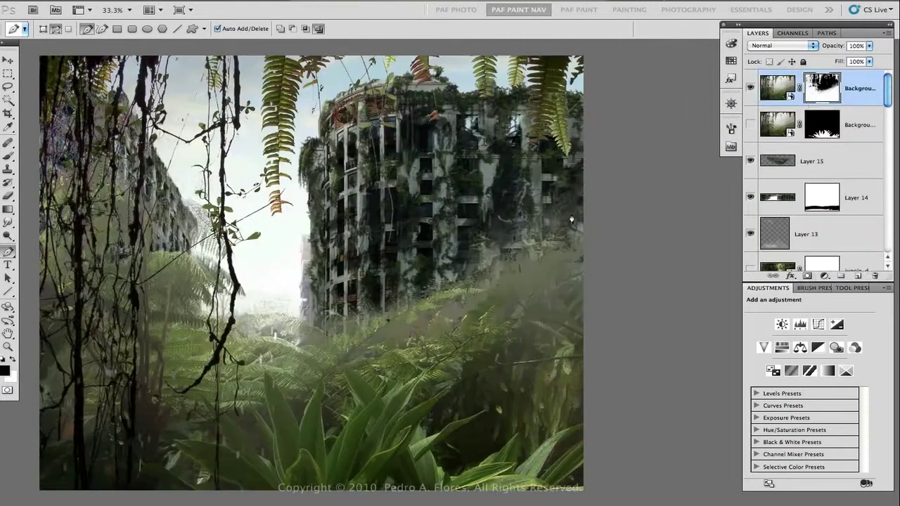
Paint the duplicate's mask black over the large building and sharpen the mask with Levels, black input 104
{"action": "key", "text": "b"}
{"action": "mouse_move", "coordinate": [545, 285]}
{"action": "left_mouse_down"}
{"action": "mouse_move", "coordinate": [485, 218]}
{"action": "mouse_move", "coordinate": [584, 301]}
{"action": "mouse_move", "coordinate": [542, 448]}
{"action": "mouse_move", "coordinate": [340, 286]}
{"action": "mouse_move", "coordinate": [302, 292]}
{"action": "left_mouse_up"}
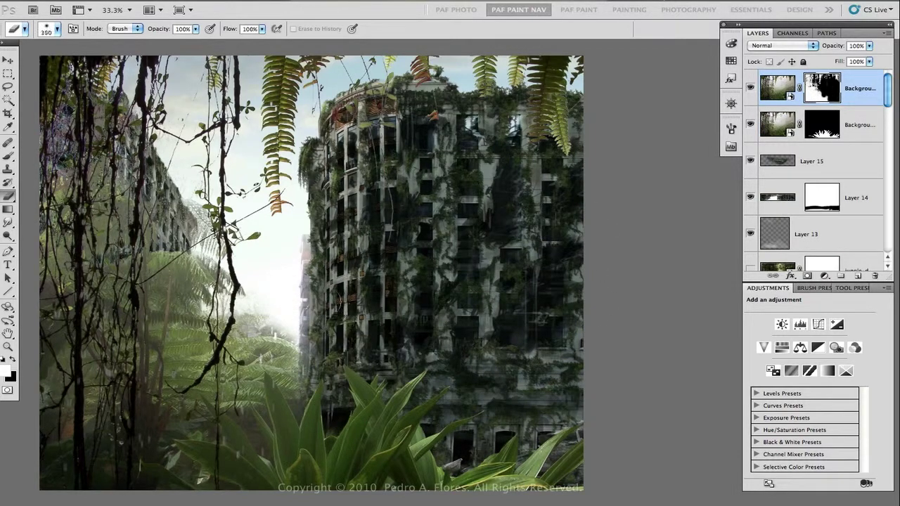
{"action": "left_click", "coordinate": [821, 88], "text": "alt"}
{"action": "key", "text": "ctrl+l"}
{"action": "left_click_drag", "start_coordinate": [462, 300], "coordinate": [527, 300]}
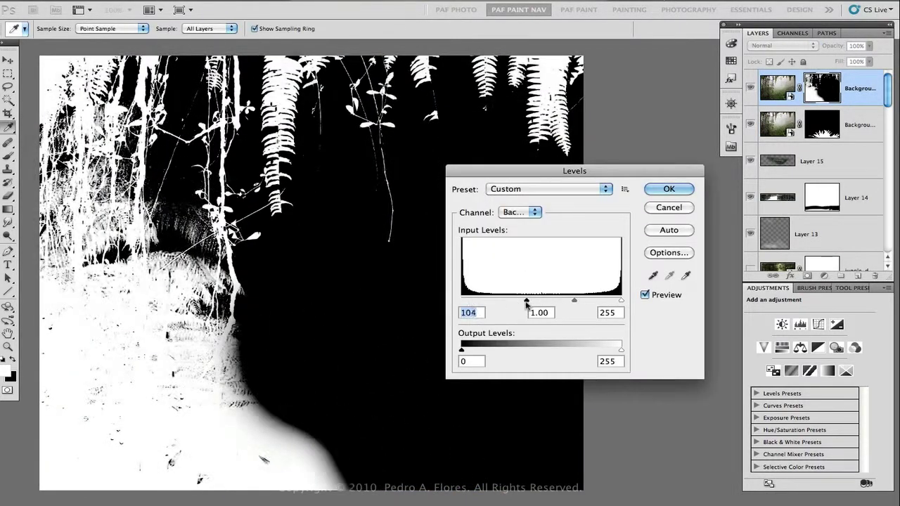
{"action": "key", "text": "Return"}
{"action": "left_click", "coordinate": [821, 88], "text": "alt"}
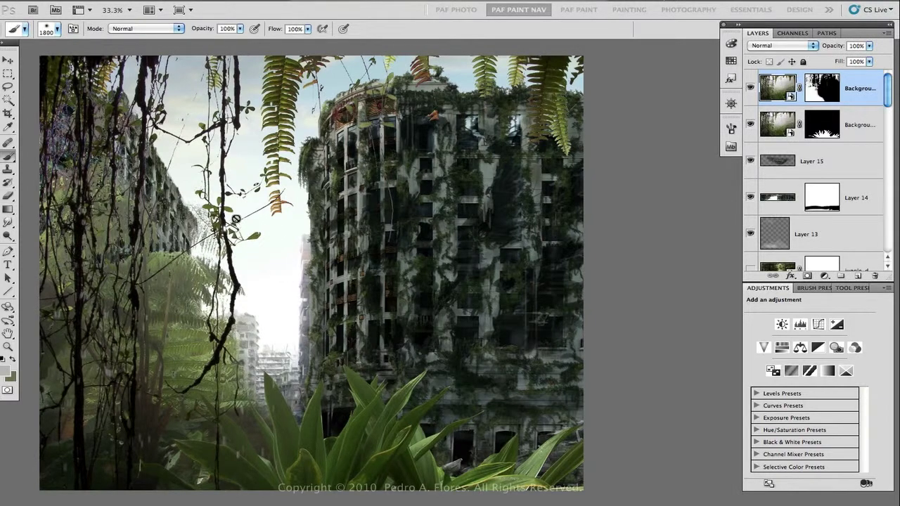
Turn the masked vines and foliage into a separate unmasked layer and hide the two jungle photo layers
{"action": "right_click", "coordinate": [822, 86]}
{"action": "right_click", "coordinate": [839, 75]}
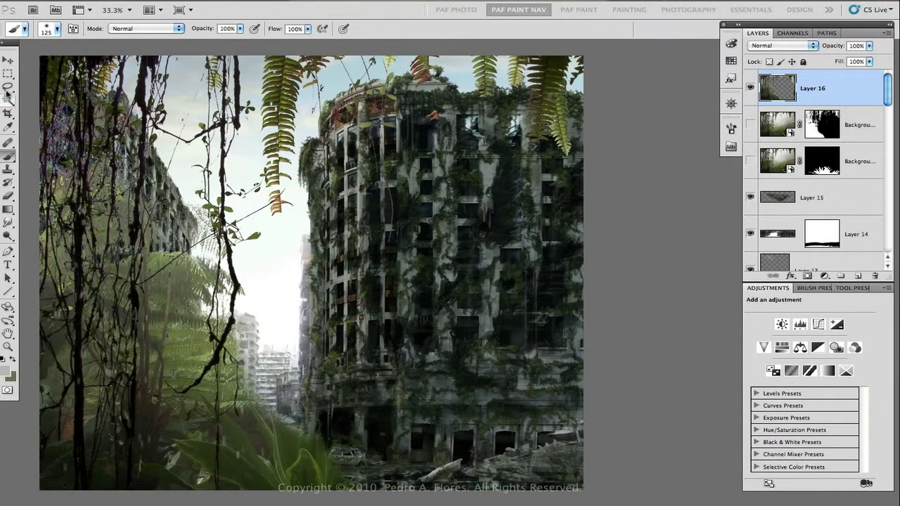
Make a Color Range selection on the vines layer with Localized Color Clusters on and fuzziness 6, and delete the selected areas
{"action": "left_click", "coordinate": [8, 99]}
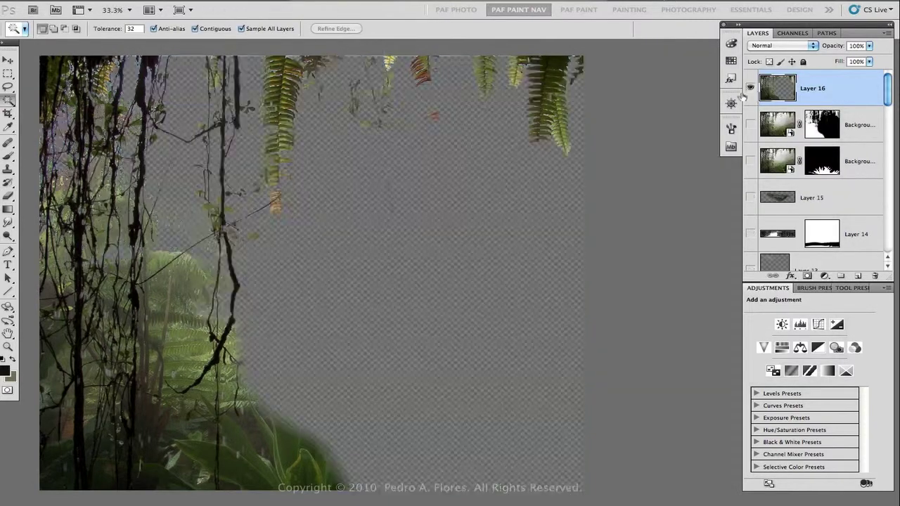
{"action": "left_click", "coordinate": [232, 104]}
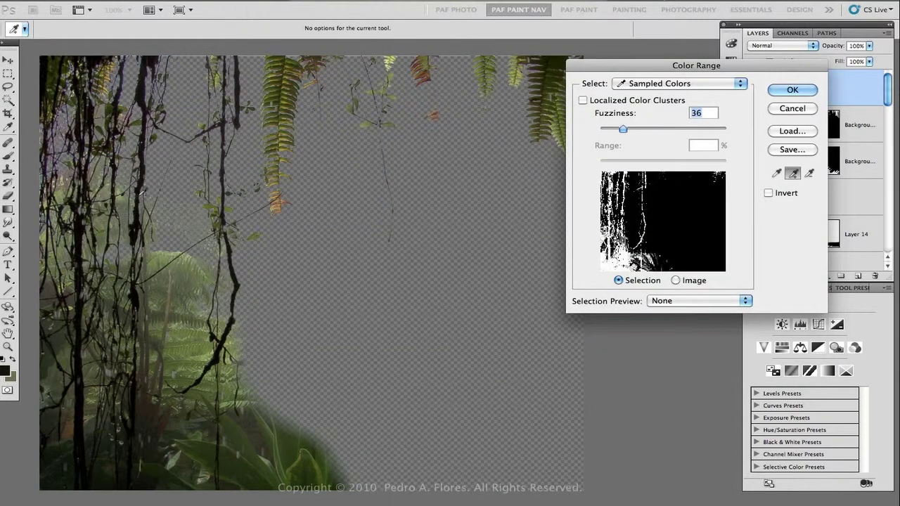
{"action": "left_click", "coordinate": [583, 100]}
{"action": "type", "text": "6"}
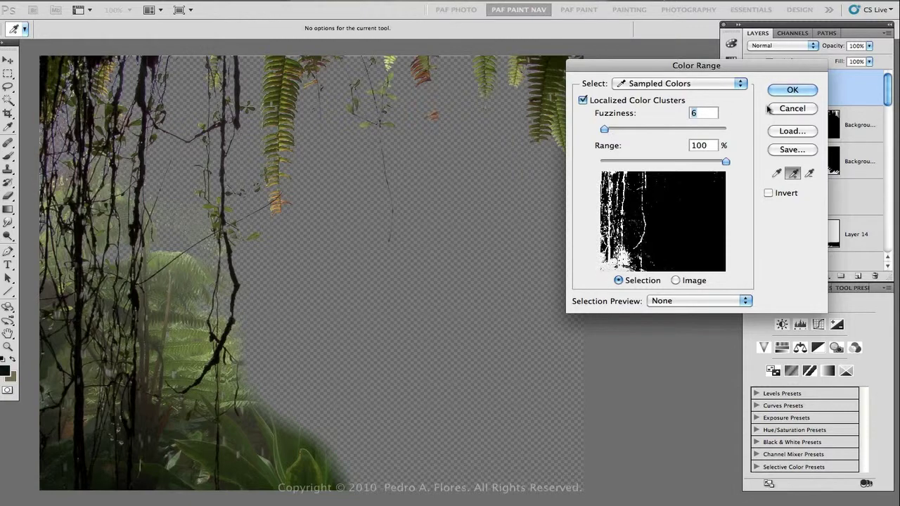
{"action": "key", "text": "Return"}
{"action": "key", "text": "Delete"}
{"action": "key", "text": "ctrl+d"}
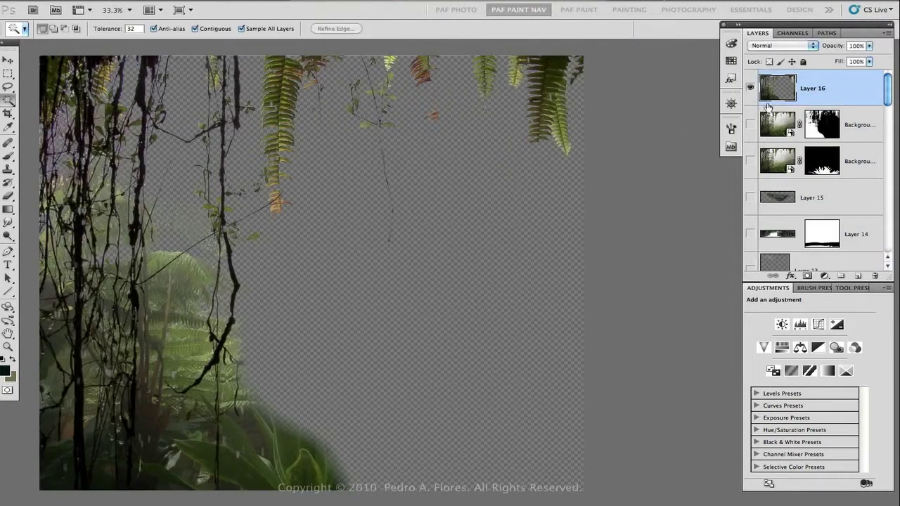
Add a new empty layer above the vines photo layer and lower the photo layer's opacity to 54%
{"action": "key", "text": "ctrl+plus"}
{"action": "left_click_drag", "start_coordinate": [257, 239], "coordinate": [419, 285]}
{"action": "key", "text": "e"}
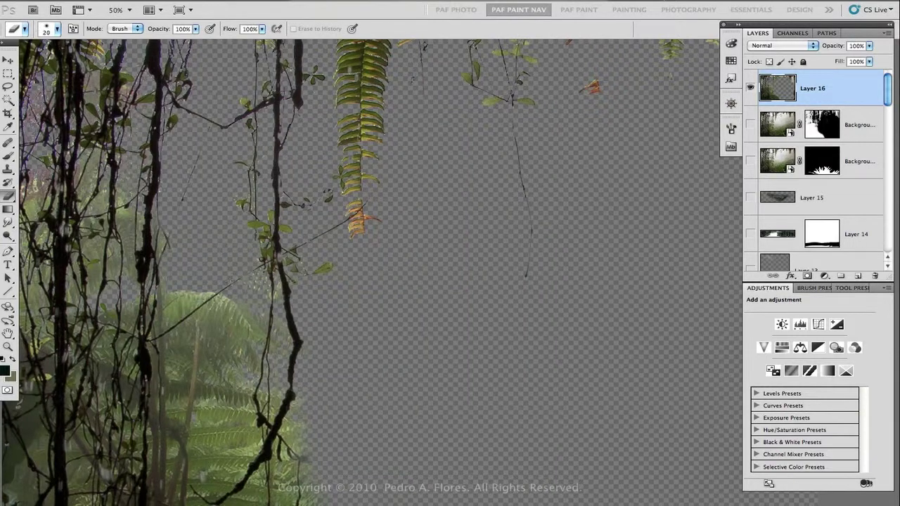
{"action": "key", "text": "ctrl+minus"}
{"action": "key", "text": "b"}
{"action": "key", "text": "ctrl+shift+alt+n"}
{"action": "left_click", "coordinate": [812, 124]}
{"action": "left_click", "coordinate": [855, 45]}
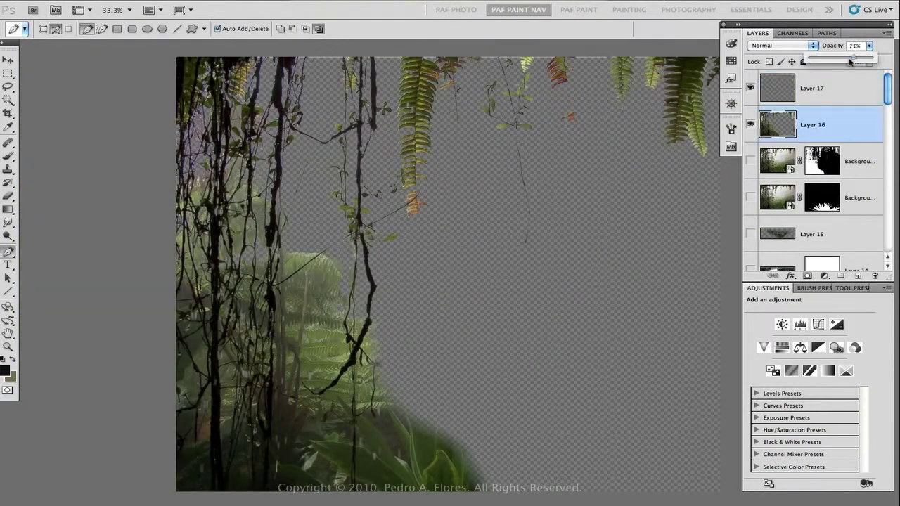
{"action": "type", "text": "54"}
{"action": "key", "text": "Return"}
Trace the main hanging vines and their cross branches on the new layer with a hard near-black brush
{"action": "key", "text": "alt+bracketright"}
{"action": "key", "text": "ctrl+j"}
{"action": "key", "text": "ctrl+z"}
{"action": "key", "text": "bracketright"}
{"action": "key", "text": "bracketright"}
{"action": "key", "text": "bracketright"}
{"action": "key", "text": "bracketright"}
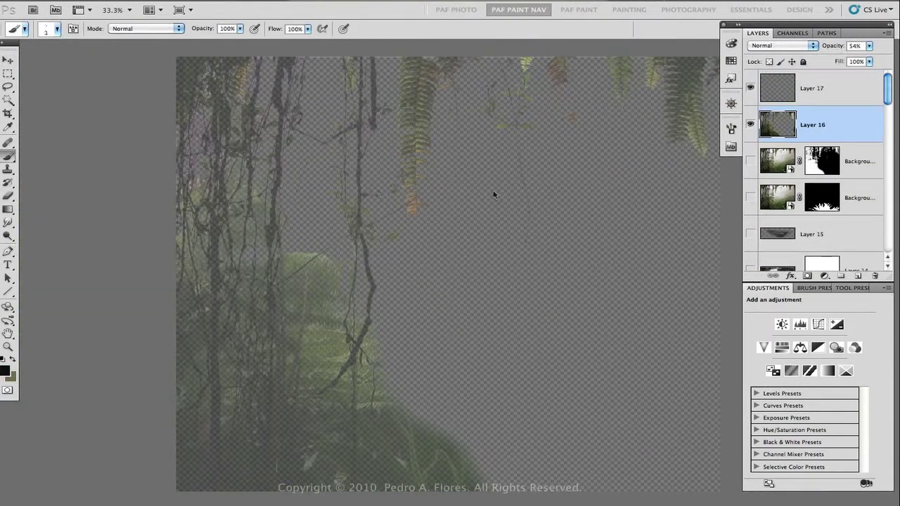
{"action": "key", "text": "alt+bracketright"}
{"action": "mouse_move", "coordinate": [371, 58]}
{"action": "left_mouse_down"}
{"action": "mouse_move", "coordinate": [371, 123]}
{"action": "mouse_move", "coordinate": [360, 141]}
{"action": "mouse_move", "coordinate": [369, 305]}
{"action": "left_mouse_up"}
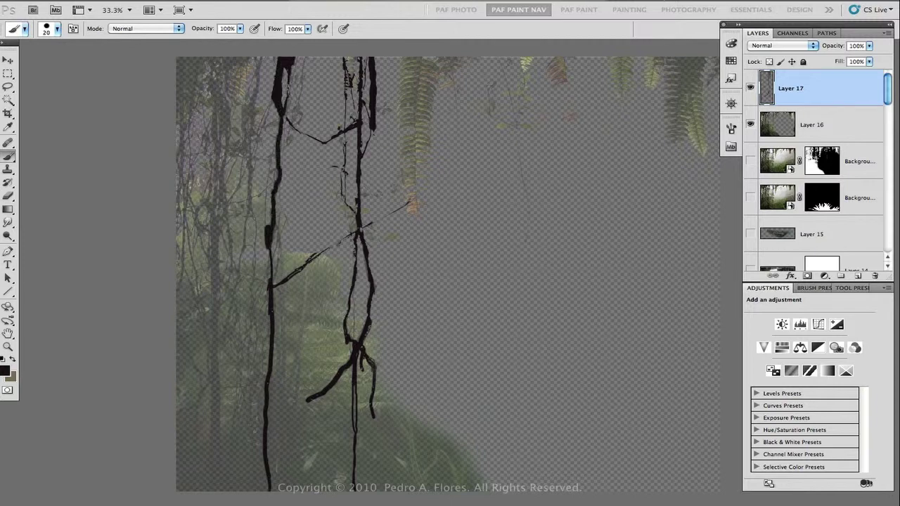
{"action": "left_click_drag", "start_coordinate": [286, 105], "coordinate": [281, 156]}
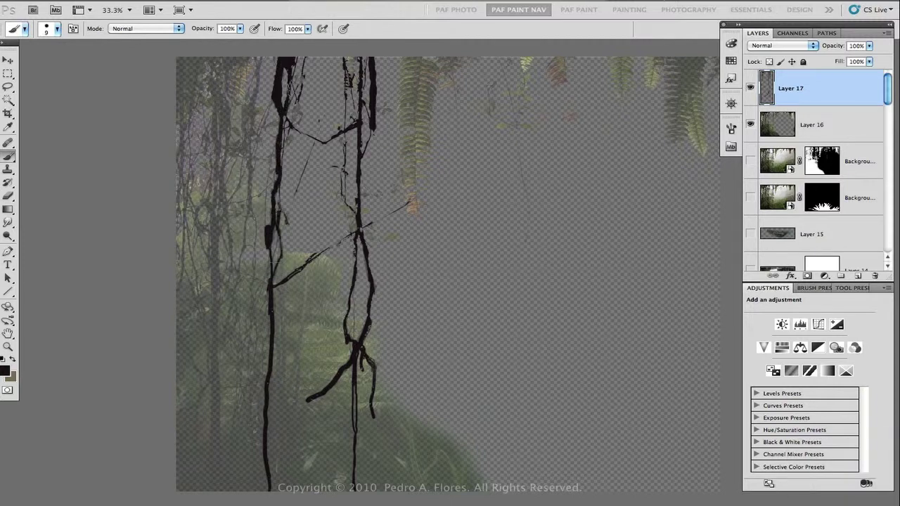
Trace the dense vines at the image's left edge with thick and thin strokes, and hide the vines photo layer
{"action": "left_click", "coordinate": [811, 125]}
{"action": "left_click_drag", "start_coordinate": [221, 64], "coordinate": [214, 441]}
{"action": "left_click", "coordinate": [790, 87]}
{"action": "key", "text": "bracketright"}
{"action": "key", "text": "bracketright"}
{"action": "key", "text": "bracketright"}
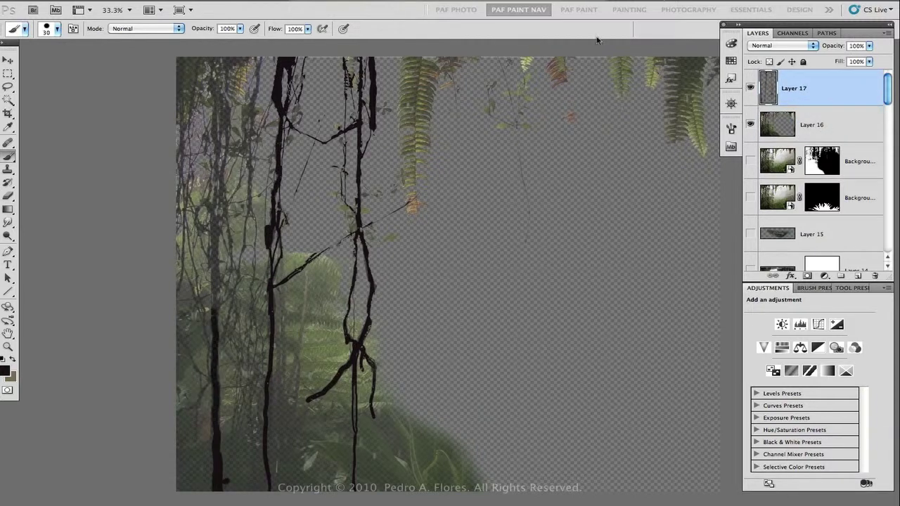
{"action": "key", "text": "F5"}
{"action": "key", "text": "F5"}
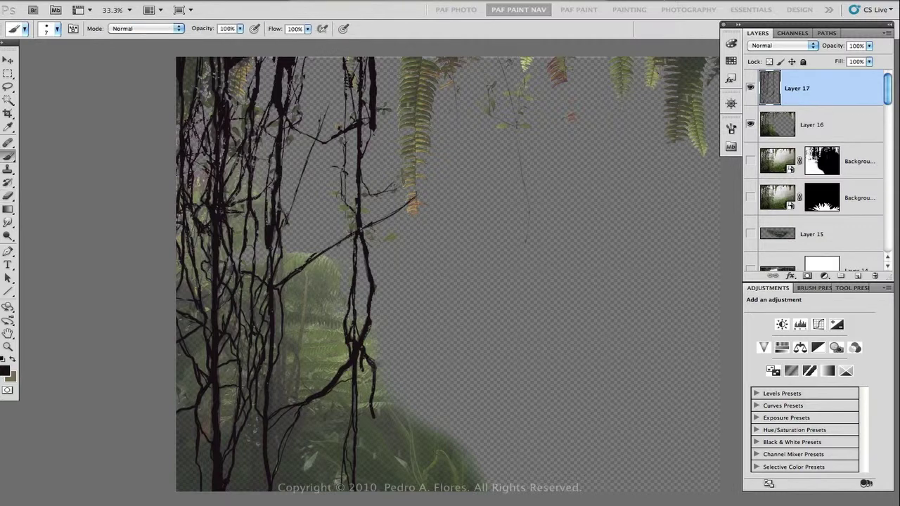
{"action": "left_click", "coordinate": [750, 124]}
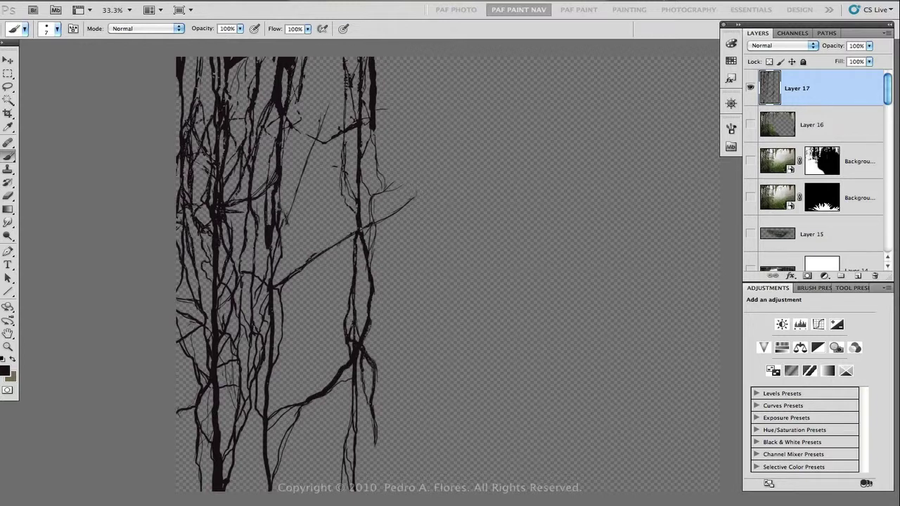
Show the foreground plants, water, building and sky layers again to check the painted vines against the full scene
{"action": "left_click", "coordinate": [750, 197]}
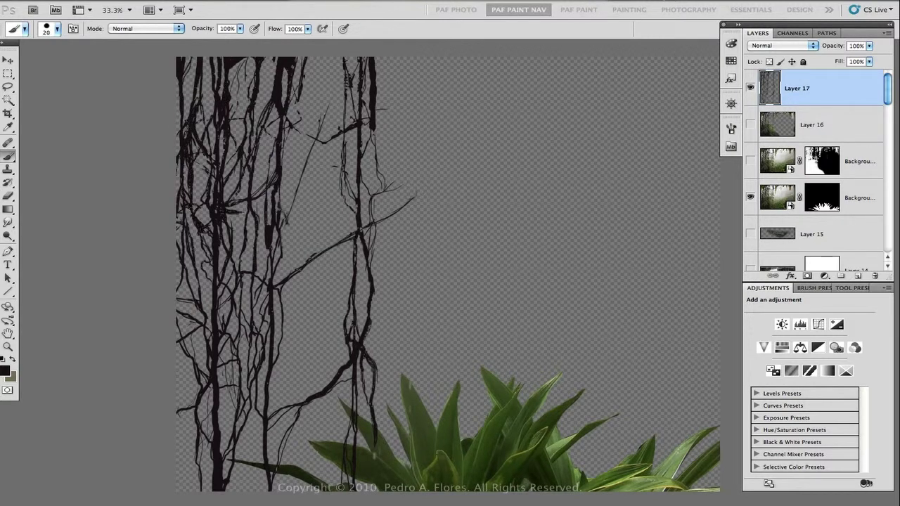
{"action": "scroll", "coordinate": [757, 179], "scroll_direction": "down", "scroll_amount": 3}
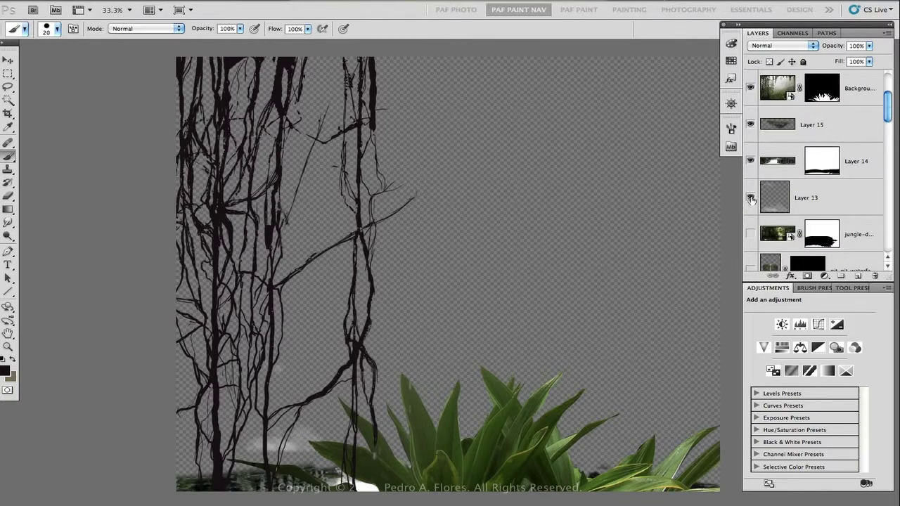
{"action": "left_click", "coordinate": [750, 151]}
{"action": "left_click", "coordinate": [751, 168]}
{"action": "scroll", "coordinate": [808, 211], "scroll_direction": "down", "scroll_amount": 5}
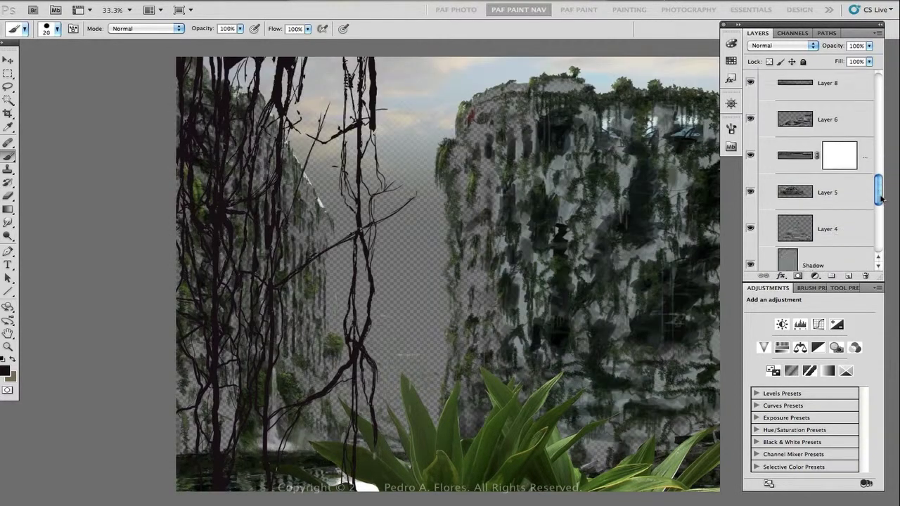
{"action": "left_click_drag", "start_coordinate": [878, 220], "coordinate": [879, 90]}
{"action": "left_click", "coordinate": [751, 125]}
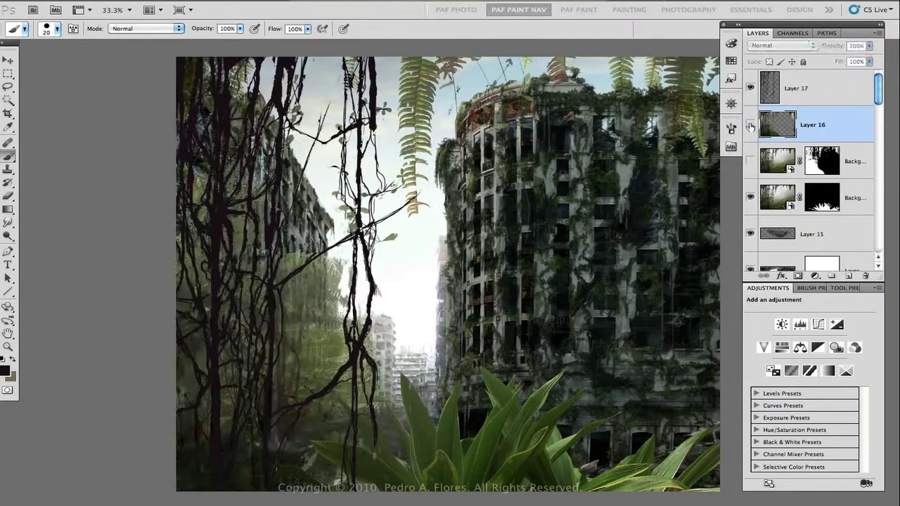
{"action": "left_click", "coordinate": [750, 125]}
Separate the hanging ferns from the vines photo layer onto their own layer and hide the vines photo
{"action": "left_click", "coordinate": [797, 88]}
{"action": "key", "text": "v"}
{"action": "mouse_move", "coordinate": [438, 220]}
{"action": "left_mouse_down"}
{"action": "mouse_move", "coordinate": [605, 220]}
{"action": "mouse_move", "coordinate": [422, 220]}
{"action": "mouse_move", "coordinate": [437, 220]}
{"action": "left_mouse_up"}
{"action": "key", "text": "b"}
{"action": "left_click", "coordinate": [750, 124]}
{"action": "left_click", "coordinate": [750, 87]}
{"action": "key", "text": "l"}
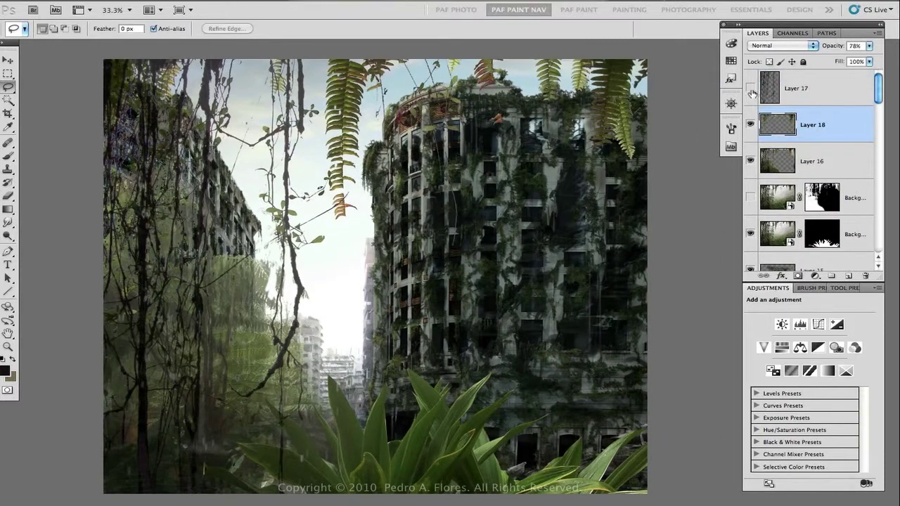
{"action": "left_click", "coordinate": [750, 161]}
Mask the painted vines layer to the vine shapes and paint light highlight streaks along the vines
{"action": "left_click", "coordinate": [809, 87]}
{"action": "left_click", "coordinate": [797, 275]}
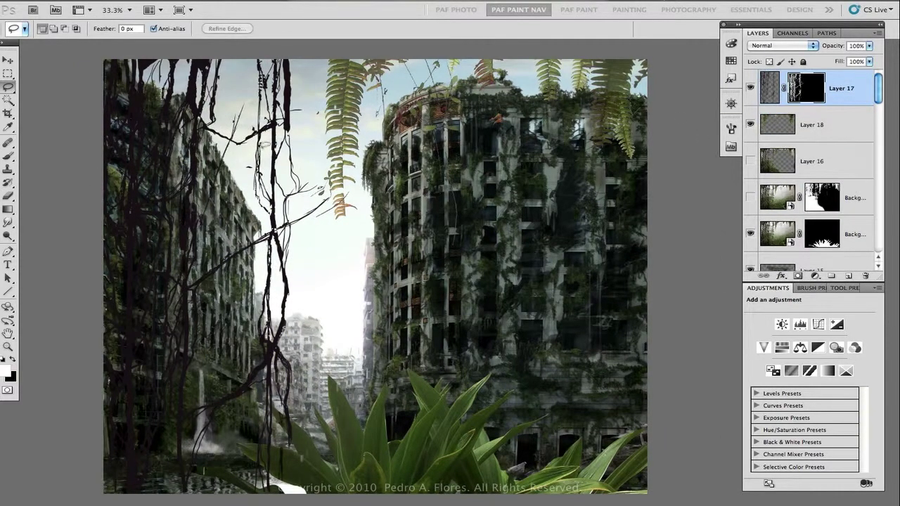
{"action": "key", "text": "b"}
{"action": "left_click", "coordinate": [309, 260], "text": "alt"}
{"action": "left_click_drag", "start_coordinate": [282, 224], "coordinate": [287, 289]}
{"action": "left_click_drag", "start_coordinate": [194, 95], "coordinate": [175, 197]}
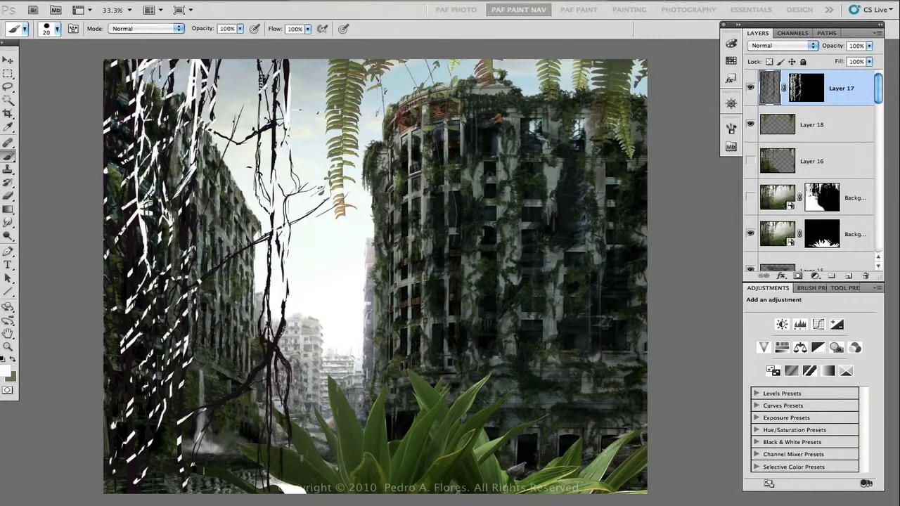
{"action": "left_click_drag", "start_coordinate": [134, 304], "coordinate": [135, 396]}
{"action": "left_click_drag", "start_coordinate": [129, 450], "coordinate": [135, 491]}
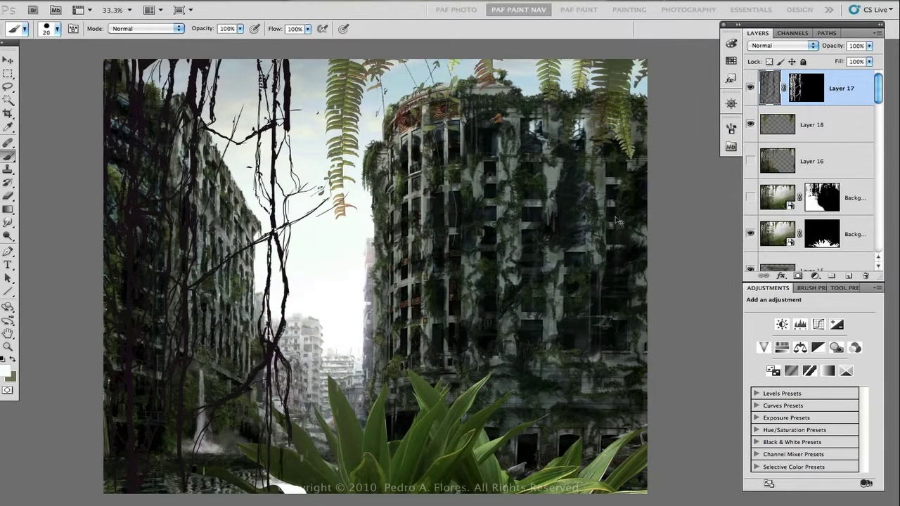
Duplicate the masked vines layer, fill the copy with a very dark brown and confine it to the vine shapes
{"action": "key", "text": "ctrl+j"}
{"action": "key", "text": "super+BackSpace"}
{"action": "key", "text": "d"}
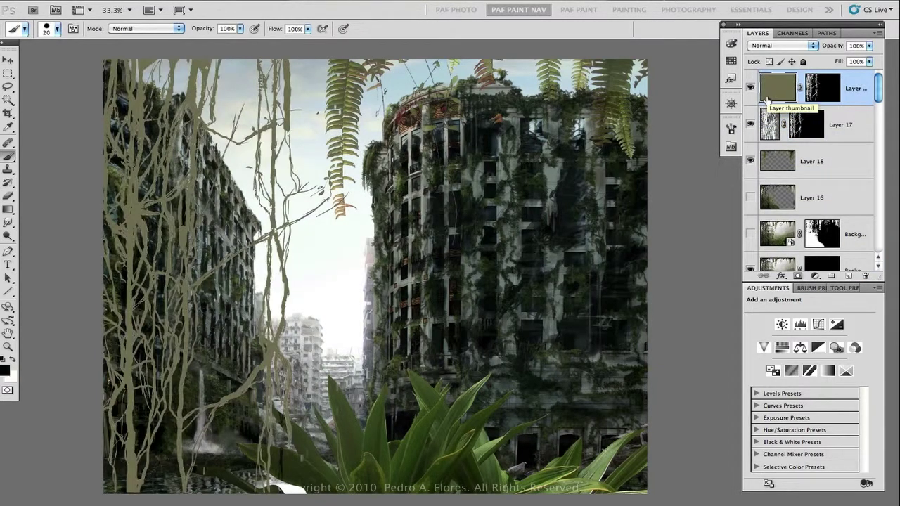
{"action": "left_click", "coordinate": [5, 371]}
{"action": "left_click", "coordinate": [618, 319]}
{"action": "left_click", "coordinate": [574, 311]}
{"action": "left_click", "coordinate": [707, 182]}
{"action": "key", "text": "super+BackSpace"}
{"action": "key", "text": "alt+BackSpace"}
{"action": "left_click", "coordinate": [819, 88], "text": "ctrl"}
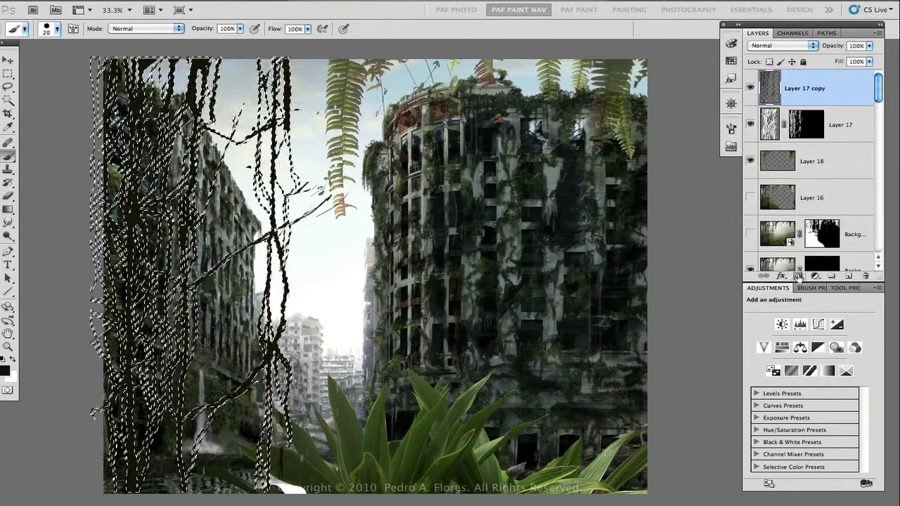
Move the highlight streaks layer above the dark vines and blend it with Color Dodge at 22% opacity
{"action": "left_click_drag", "start_coordinate": [837, 125], "coordinate": [836, 78]}
{"action": "left_click", "coordinate": [780, 45]}
{"action": "left_click", "coordinate": [776, 131]}
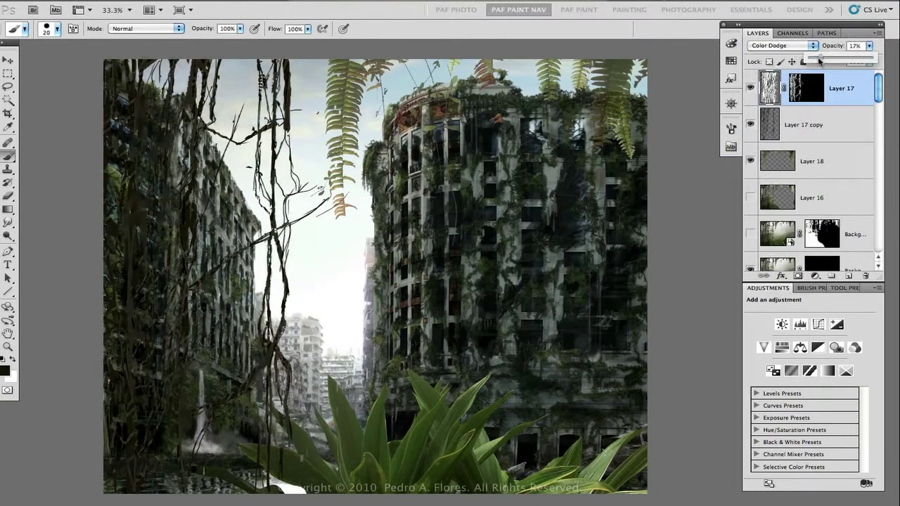
{"action": "scroll", "coordinate": [781, 45], "scroll_direction": "down", "scroll_amount": 5}
{"action": "left_click", "coordinate": [780, 45]}
{"action": "scroll", "coordinate": [766, 55], "scroll_direction": "up", "scroll_amount": 3}
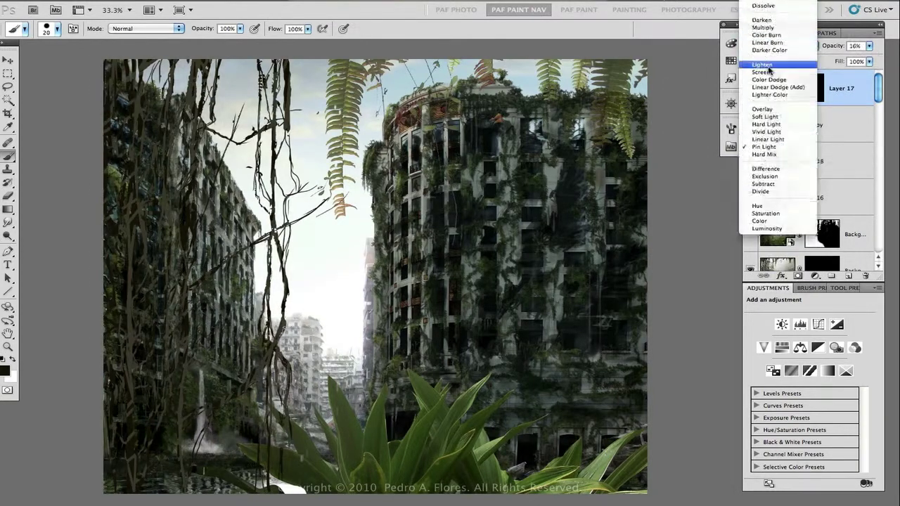
{"action": "left_click", "coordinate": [763, 63]}
{"action": "key", "text": "super+alt+f"}
{"action": "key", "text": "Return"}
{"action": "key", "text": "b"}
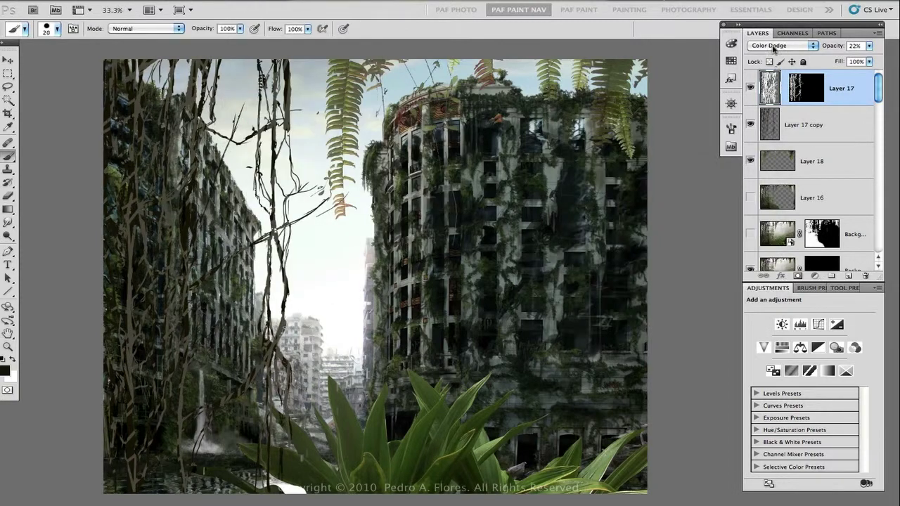
Give the dark vines layer a smooth Inner Bevel with a depth of 11%
{"action": "double_click", "coordinate": [815, 124]}
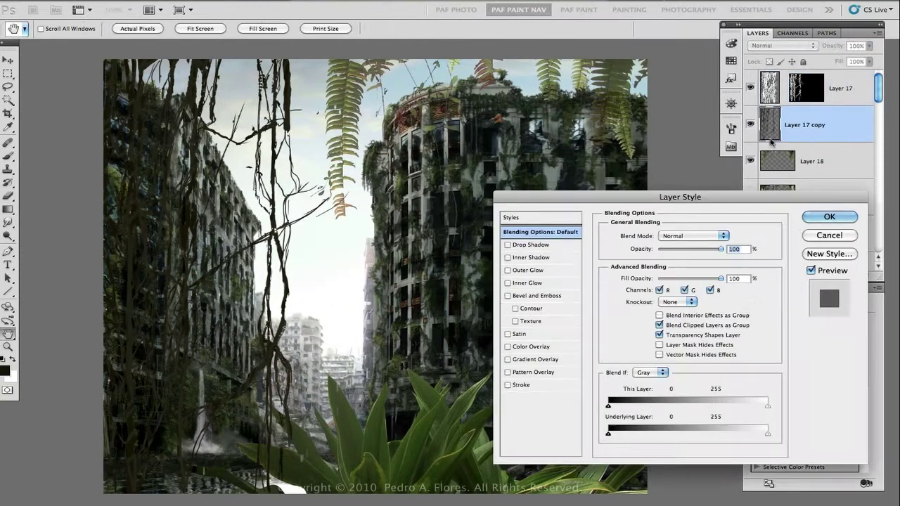
{"action": "left_click_drag", "start_coordinate": [641, 227], "coordinate": [634, 227]}
{"action": "left_click_drag", "start_coordinate": [639, 149], "coordinate": [637, 149]}
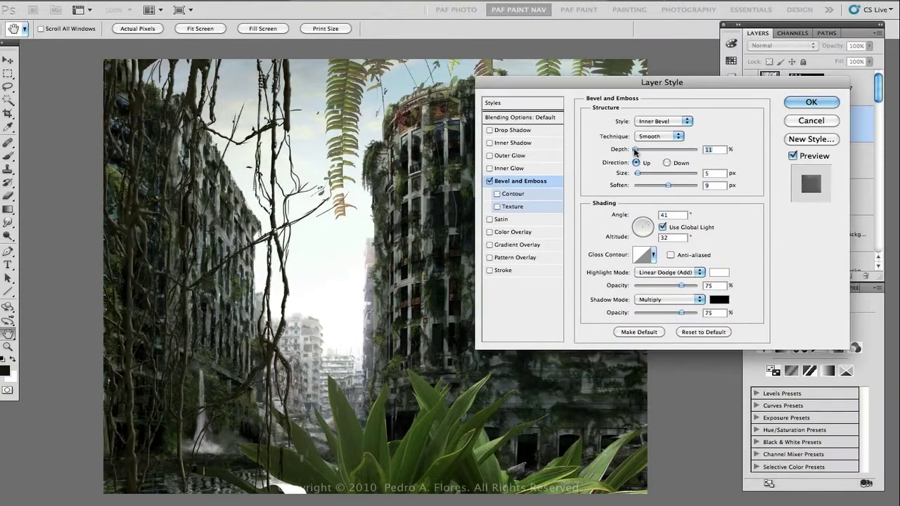
{"action": "mouse_move", "coordinate": [634, 184]}
{"action": "left_mouse_down"}
{"action": "mouse_move", "coordinate": [668, 185]}
{"action": "mouse_move", "coordinate": [631, 194]}
{"action": "left_mouse_up"}
Add an inner shadow and a patterned bevel texture at 1% scale and -200% depth to the dark vines
{"action": "left_click", "coordinate": [492, 144]}
{"action": "left_click_drag", "start_coordinate": [624, 170], "coordinate": [628, 169]}
{"action": "left_click", "coordinate": [689, 153]}
{"action": "left_click_drag", "start_coordinate": [632, 152], "coordinate": [620, 155]}
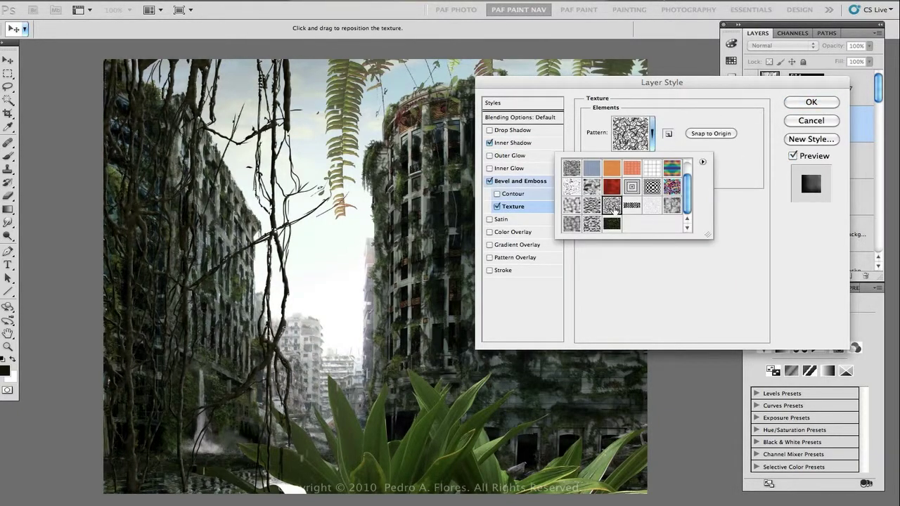
{"action": "left_click_drag", "start_coordinate": [632, 157], "coordinate": [619, 169]}
{"action": "left_click_drag", "start_coordinate": [626, 158], "coordinate": [628, 160]}
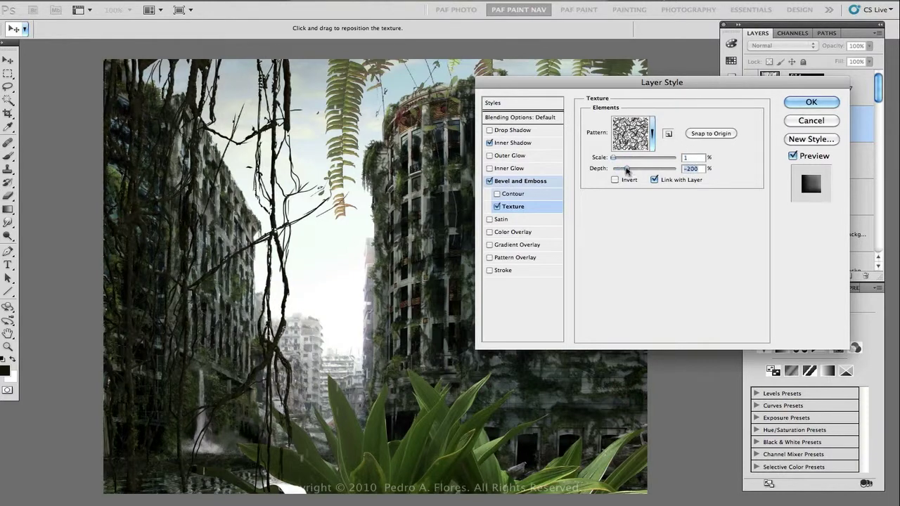
{"action": "left_click", "coordinate": [811, 102]}
Place a copy of the vines photo masked to the vine shapes above the highlight streaks and blend it with Overlay
{"action": "left_click", "coordinate": [820, 230]}
{"action": "left_click_drag", "start_coordinate": [776, 231], "coordinate": [771, 124]}
{"action": "key", "text": "ctrl+alt+f"}
{"action": "key", "text": "Return"}
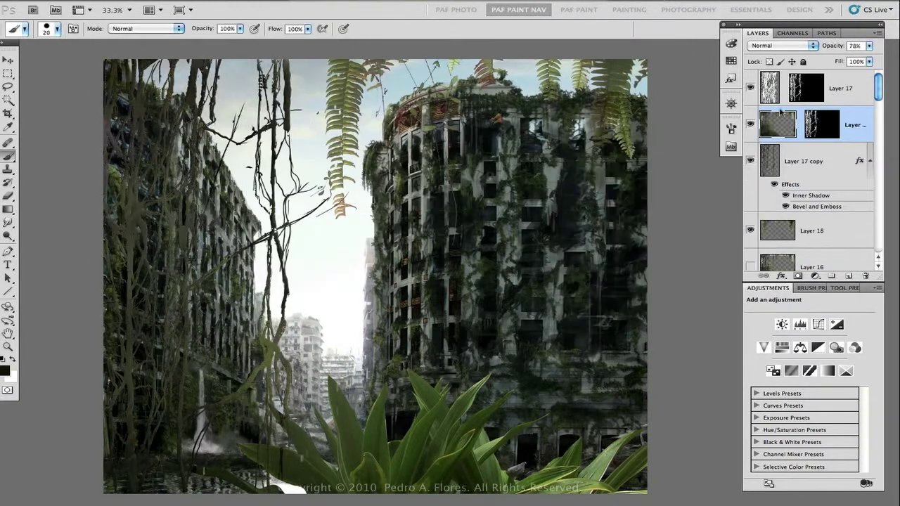
{"action": "key", "text": "ctrl+bracketright"}
{"action": "key", "text": "shift+alt+o"}
Duplicate the hanging ferns layer and shift the copy so ferns hang among the vines in the image's upper left
{"action": "key", "text": "alt+bracketleft"}
{"action": "key", "text": "alt+bracketleft"}
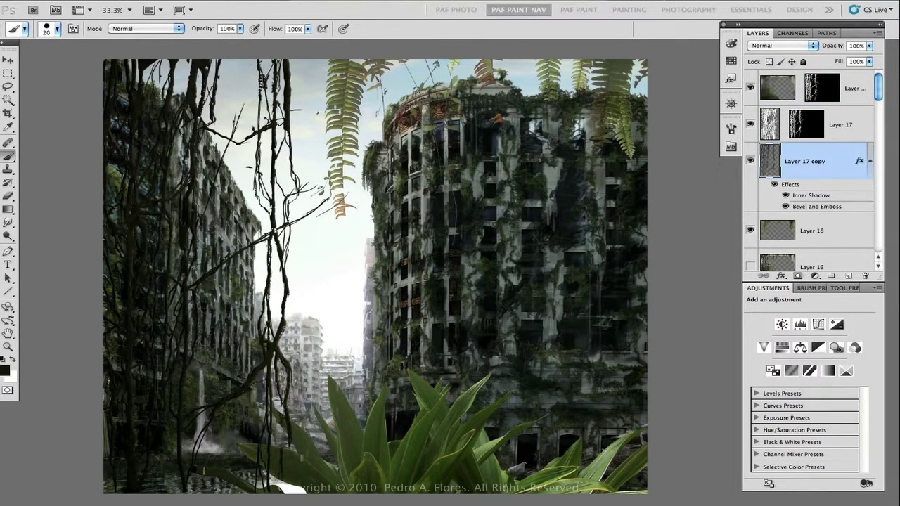
{"action": "key", "text": "alt+bracketleft"}
{"action": "key", "text": "ctrl+j"}
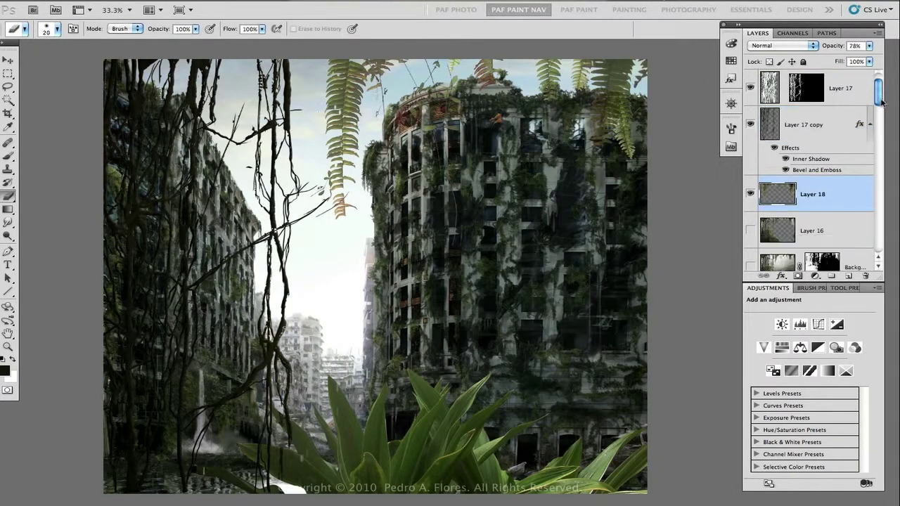
{"action": "key", "text": "ctrl+t"}
{"action": "left_click_drag", "start_coordinate": [477, 154], "coordinate": [376, 221]}
{"action": "key", "text": "Return"}
Copy part of the ferns to a new layer, flip and rotate it about 16°, place it behind the vines and adjust its levels
{"action": "key", "text": "alt+bracketleft"}
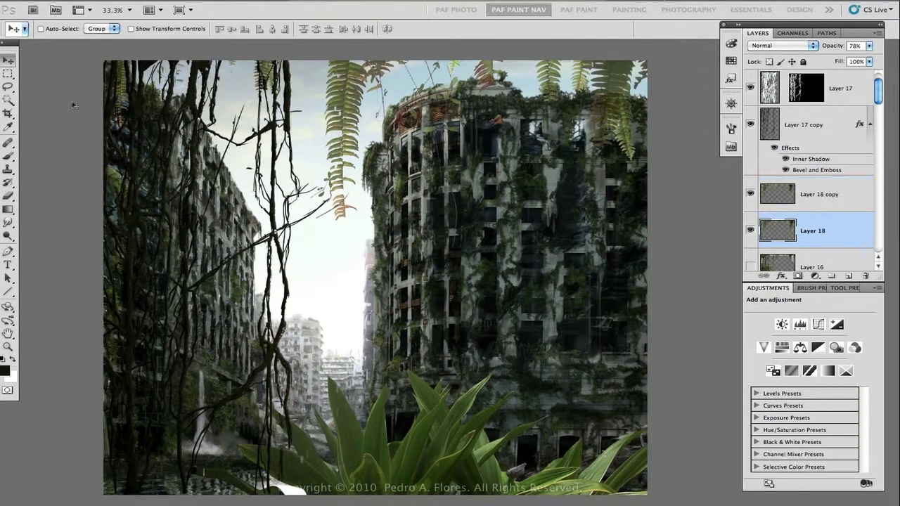
{"action": "key", "text": "m"}
{"action": "key", "text": "ctrl+j"}
{"action": "key", "text": "ctrl+t"}
{"action": "right_click", "coordinate": [247, 87]}
{"action": "left_click", "coordinate": [289, 231]}
{"action": "key", "text": "Return"}
{"action": "scroll", "coordinate": [376, 281], "scroll_direction": "up", "scroll_amount": 1}
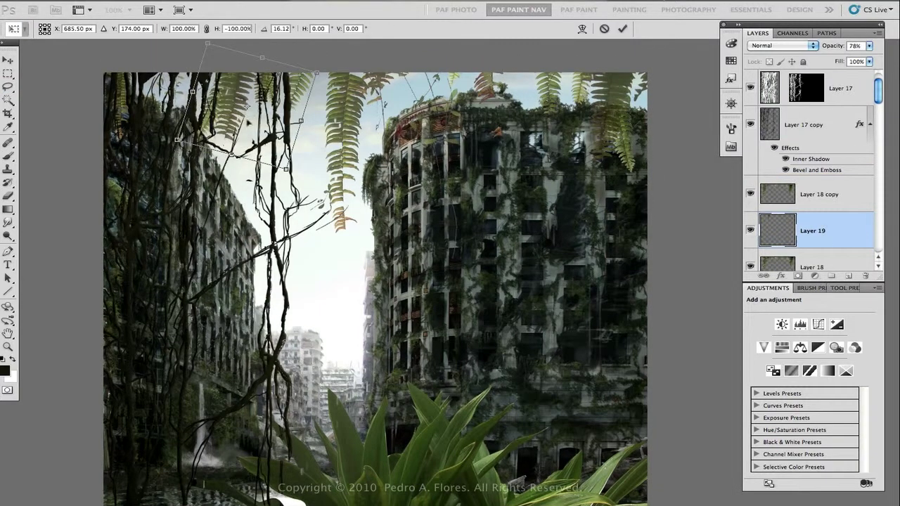
{"action": "key", "text": "ctrl+l"}
{"action": "key", "text": "Return"}
Copy a hanging fern frond from Layer 18 to a new layer and reposition the copy among the vines
{"action": "key", "text": "alt+bracketleft"}
{"action": "key", "text": "m"}
{"action": "left_click_drag", "start_coordinate": [323, 72], "coordinate": [394, 204]}
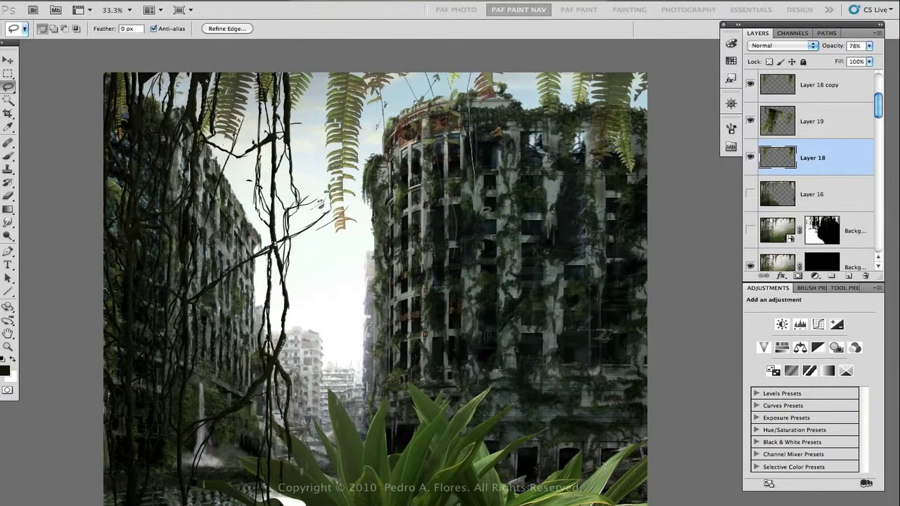
{"action": "key", "text": "ctrl+j"}
{"action": "key", "text": "ctrl+t"}
{"action": "scroll", "coordinate": [375, 281], "scroll_direction": "up", "scroll_amount": 6}
{"action": "left_click_drag", "start_coordinate": [232, 123], "coordinate": [241, 121]}
{"action": "key", "text": "Return"}
Darken the copied fern frond with Levels, setting the midtones to 0.68
{"action": "key", "text": "ctrl+l"}
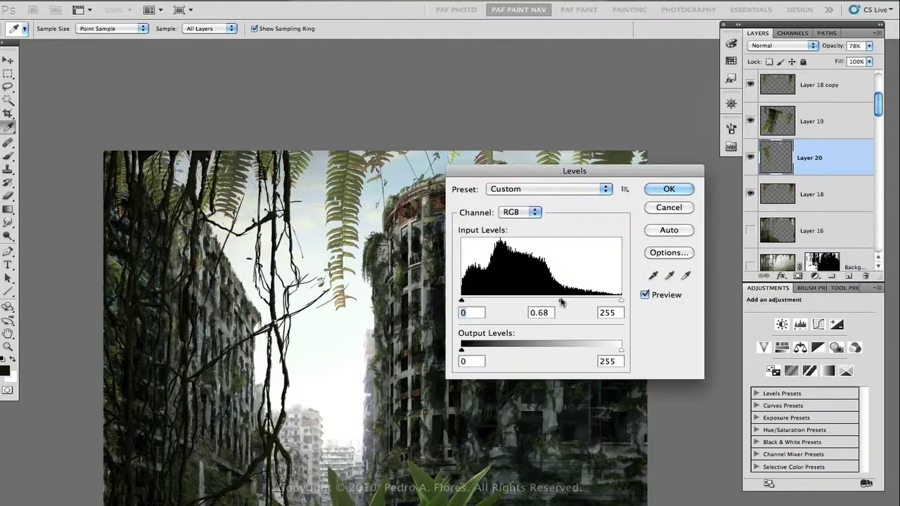
{"action": "key", "text": "Return"}
{"action": "key", "text": "ctrl+minus"}
{"action": "key", "text": "l"}
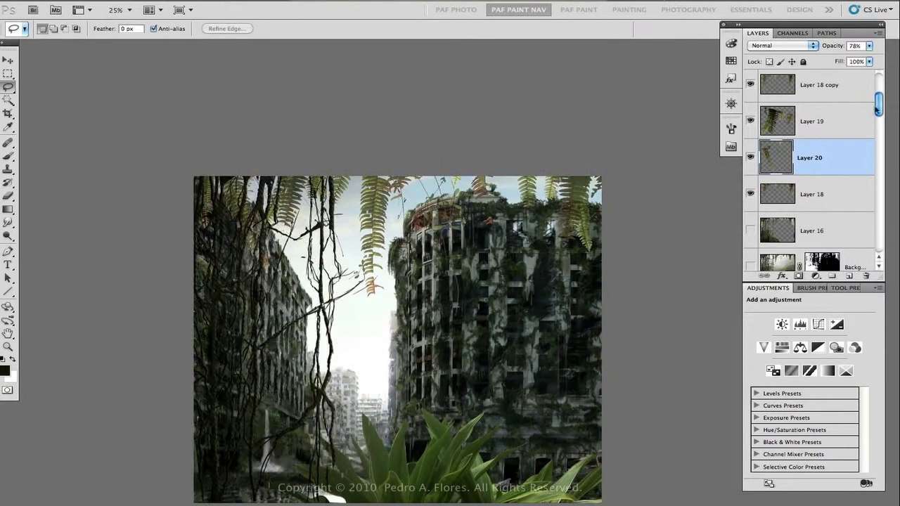
Scale the masked foreground plant to 72.72%, rotate it and place it in the image's lower-left corner
{"action": "key", "text": "alt+bracketleft"}
{"action": "key", "text": "alt+bracketleft"}
{"action": "key", "text": "ctrl+t"}
{"action": "left_click_drag", "start_coordinate": [617, 183], "coordinate": [511, 194]}
{"action": "left_click_drag", "start_coordinate": [550, 175], "coordinate": [418, 309]}
{"action": "left_click_drag", "start_coordinate": [339, 403], "coordinate": [382, 406]}
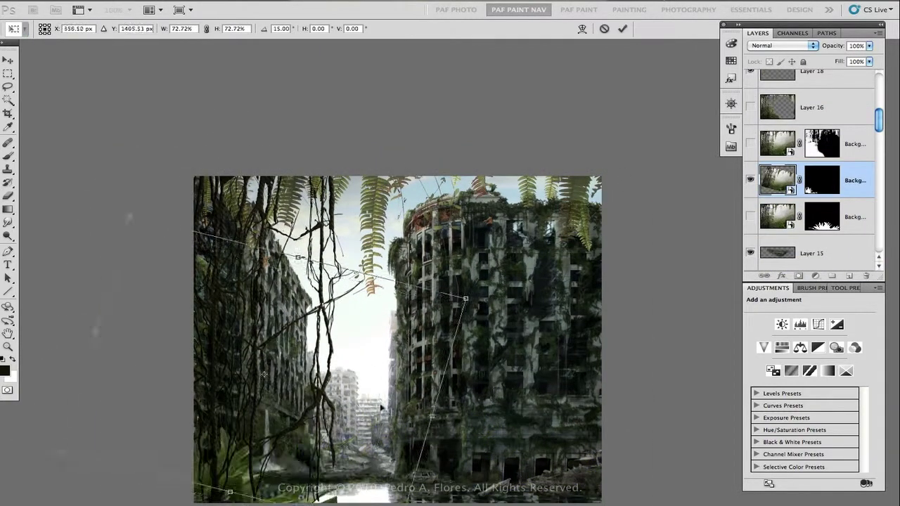
{"action": "left_click_drag", "start_coordinate": [482, 309], "coordinate": [478, 271]}
{"action": "left_click_drag", "start_coordinate": [382, 406], "coordinate": [369, 404]}
{"action": "key", "text": "Return"}
{"action": "key", "text": "e"}
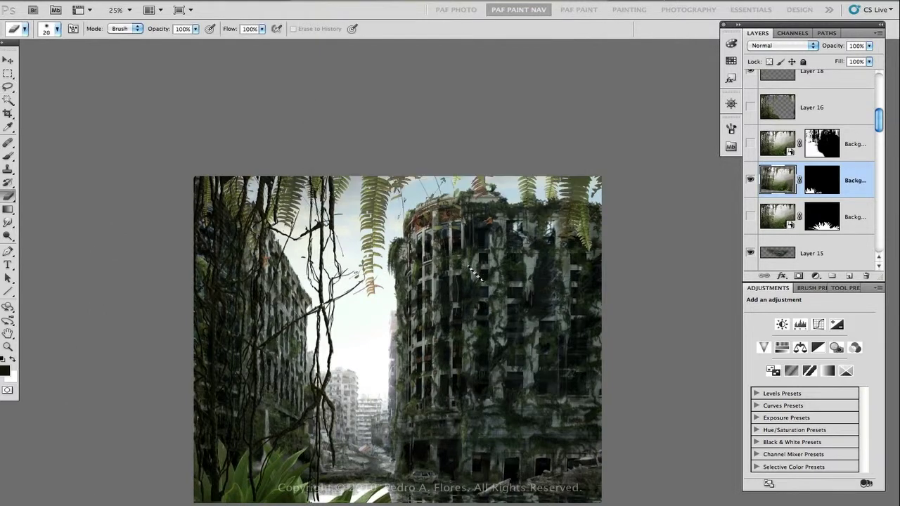
{"action": "key", "text": "b"}
{"action": "key", "text": "x"}
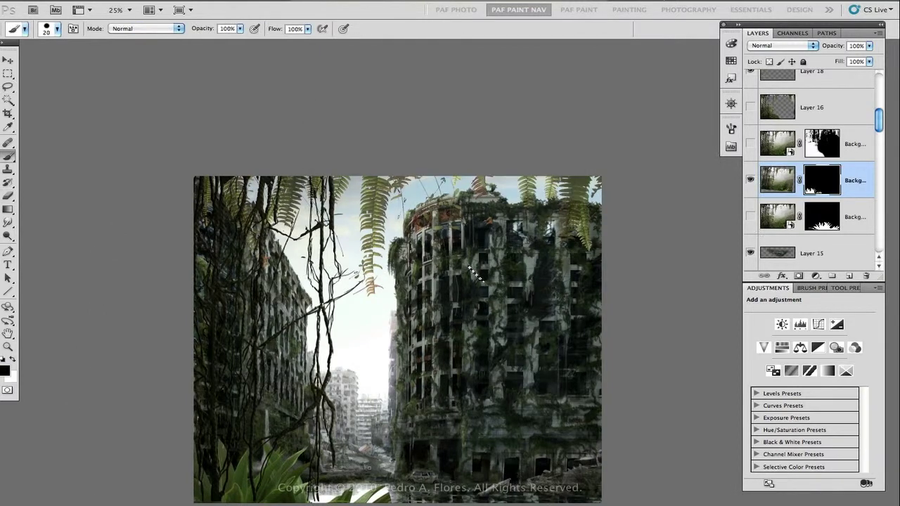
Show the second masked plant layer and rotate and position its leaves along the image's left edge behind the vines
{"action": "left_click", "coordinate": [750, 217]}
{"action": "left_click", "coordinate": [854, 217]}
{"action": "key", "text": "v"}
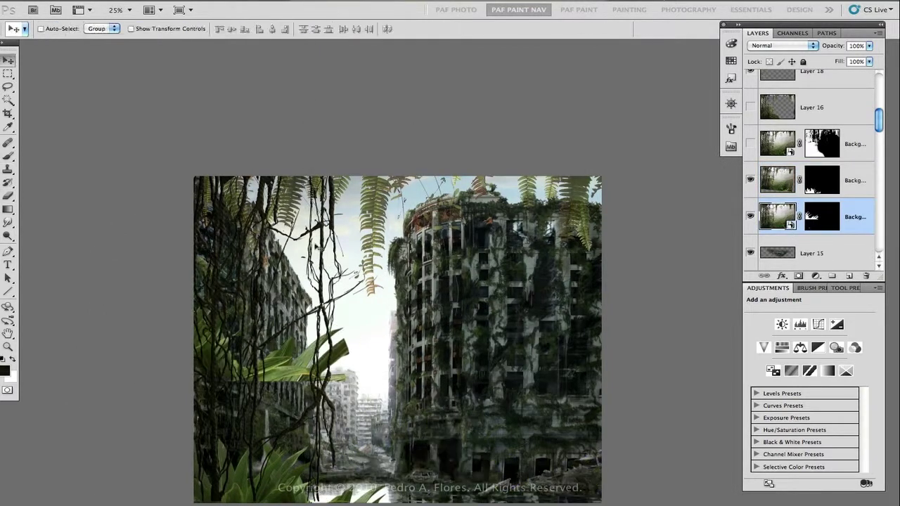
{"action": "key", "text": "ctrl+t"}
{"action": "left_click_drag", "start_coordinate": [371, 345], "coordinate": [341, 367]}
{"action": "key", "text": "Return"}
Duplicate the second plant layer and rotate and move the copy into the image's lower-right corner
{"action": "key", "text": "ctrl+j"}
{"action": "key", "text": "ctrl+t"}
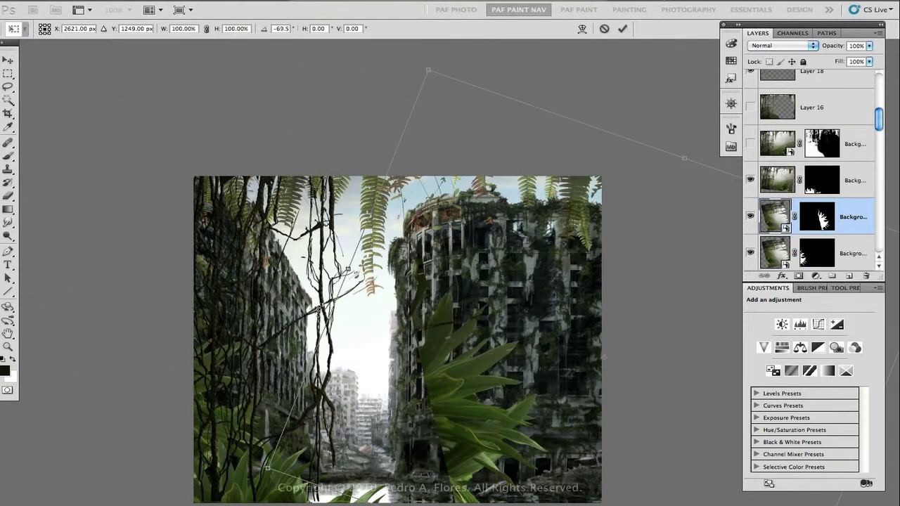
{"action": "left_click_drag", "start_coordinate": [492, 309], "coordinate": [532, 319]}
{"action": "key", "text": "Return"}
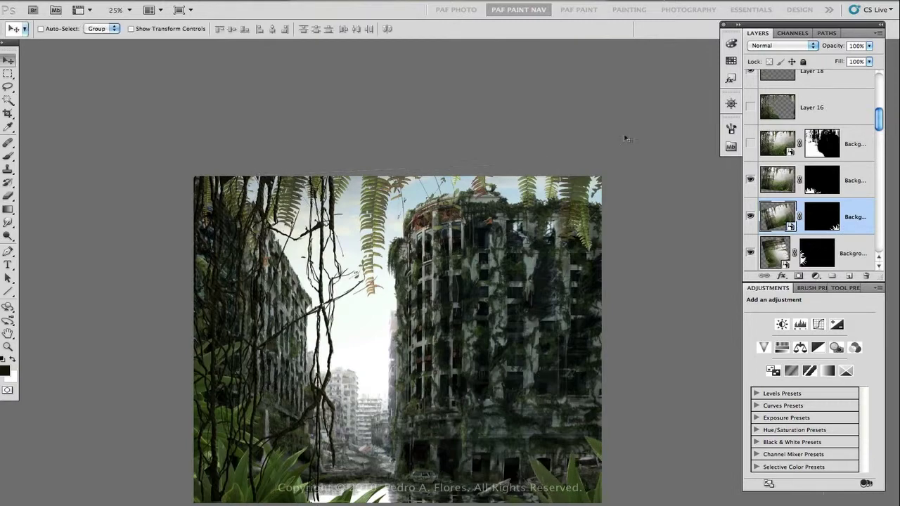
Group the foreground layers as FG and set the vines' bevel texture to 79% scale and -709% depth
{"action": "scroll", "coordinate": [808, 176], "scroll_direction": "down", "scroll_amount": 3}
{"action": "key", "text": "ctrl+g"}
{"action": "left_click", "coordinate": [764, 75]}
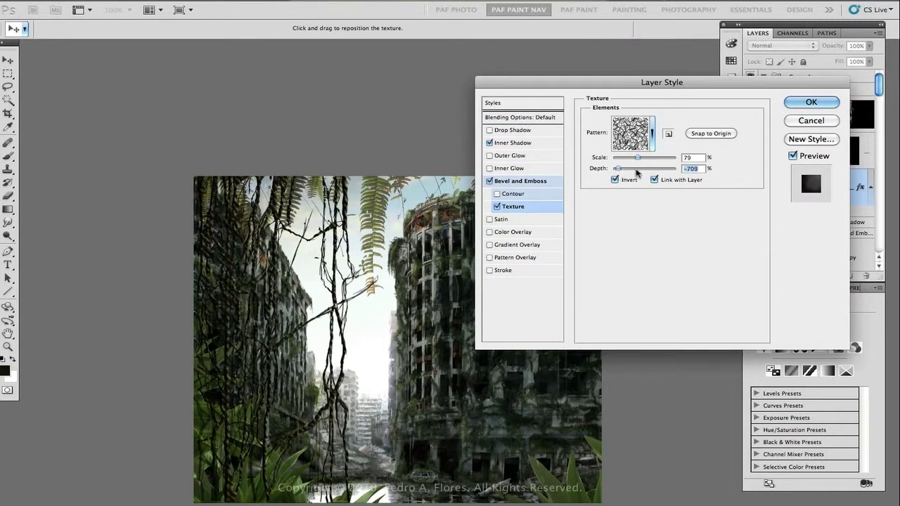
{"action": "key", "text": "Return"}
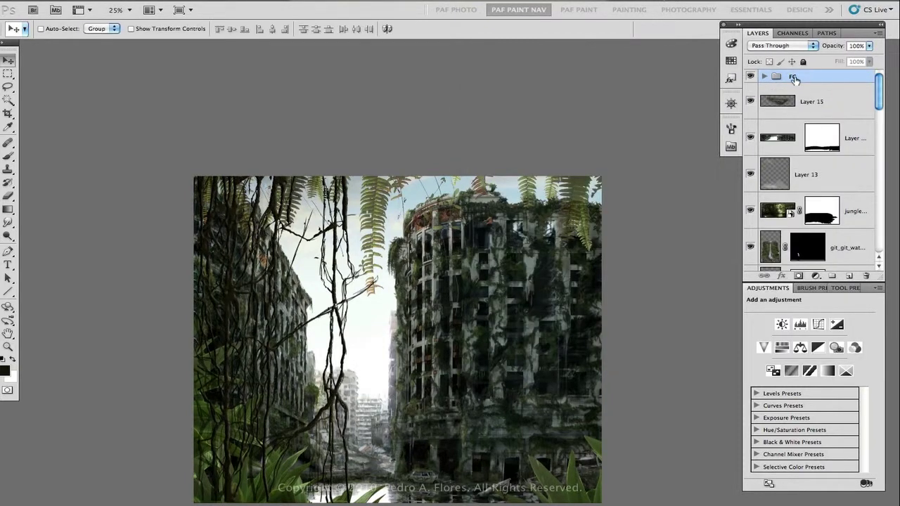
Make a merged copy of the FG group and darken it with a clipped Levels adjustment, midtones 0.65
{"action": "key", "text": "super+j"}
{"action": "key", "text": "super+e"}
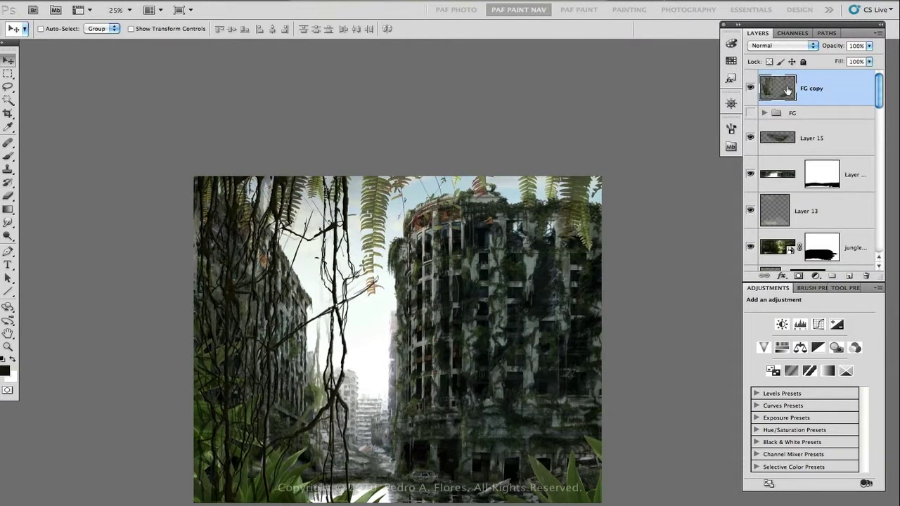
{"action": "left_click", "coordinate": [800, 324]}
{"action": "key", "text": "super+alt+g"}
{"action": "left_click_drag", "start_coordinate": [817, 389], "coordinate": [833, 390]}
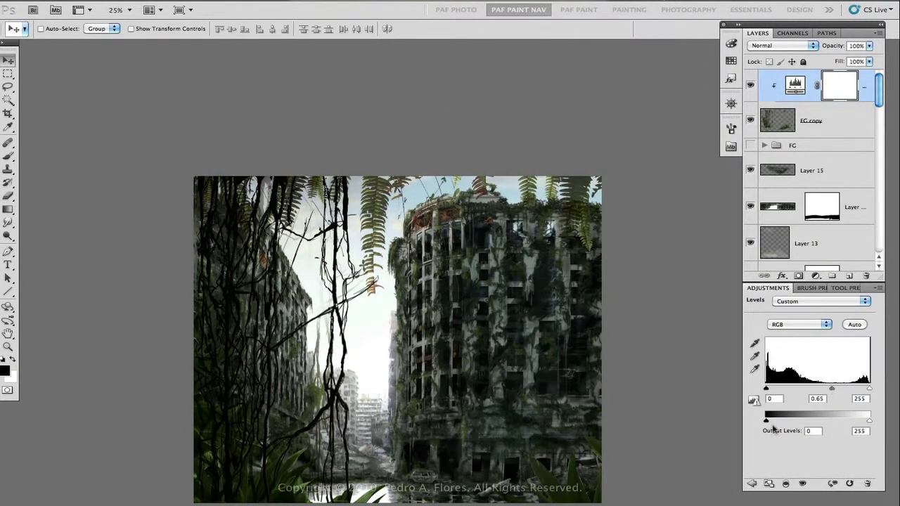
{"action": "left_click", "coordinate": [783, 127]}
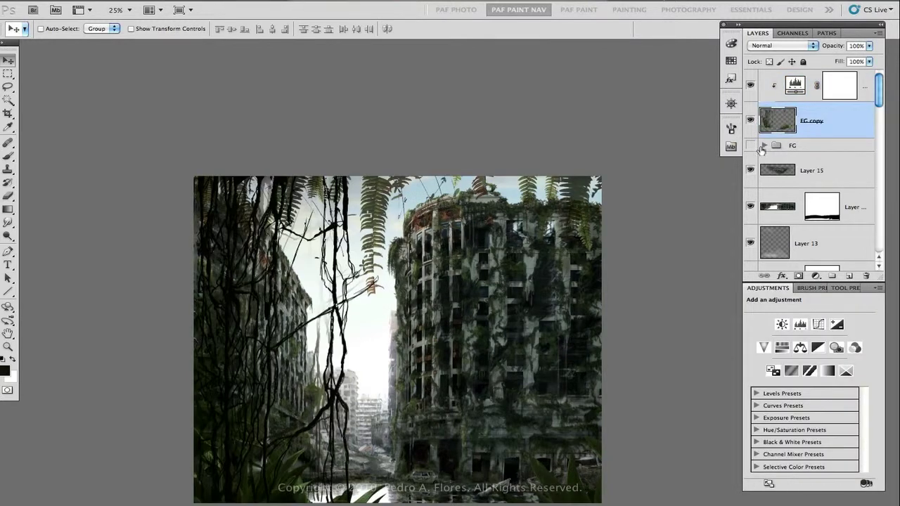
Delete the merged FG copy and make the original FG group visible
{"action": "left_click", "coordinate": [764, 146]}
{"action": "left_click_drag", "start_coordinate": [846, 122], "coordinate": [866, 277]}
{"action": "left_click", "coordinate": [750, 108]}
{"action": "left_click", "coordinate": [764, 109]}
{"action": "left_click", "coordinate": [764, 109]}
{"action": "left_click_drag", "start_coordinate": [879, 92], "coordinate": [878, 99]}
{"action": "left_click", "coordinate": [750, 114]}
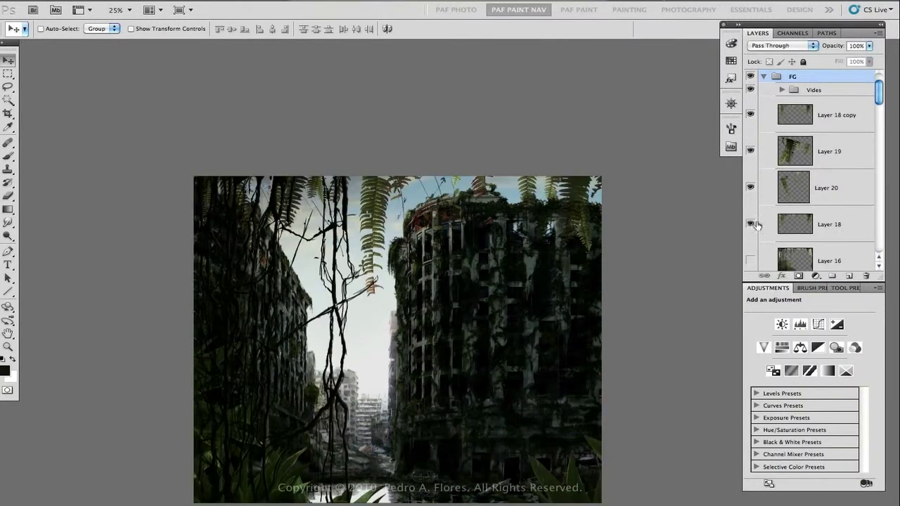
Inspect the individual layers in the FG group, including the Overlay texture layer in the vines subgroup
{"action": "scroll", "coordinate": [751, 261], "scroll_direction": "down", "scroll_amount": 5}
{"action": "left_click", "coordinate": [750, 205]}
{"action": "left_click", "coordinate": [750, 205]}
{"action": "scroll", "coordinate": [750, 205], "scroll_direction": "down", "scroll_amount": 5}
{"action": "scroll", "coordinate": [751, 182], "scroll_direction": "up", "scroll_amount": 10}
{"action": "left_click", "coordinate": [781, 122]}
{"action": "left_click", "coordinate": [794, 147]}
Create a fresh merged copy of the FG group, hide the original and clip the Levels adjustment to the copy
{"action": "left_click", "coordinate": [263, 1]}
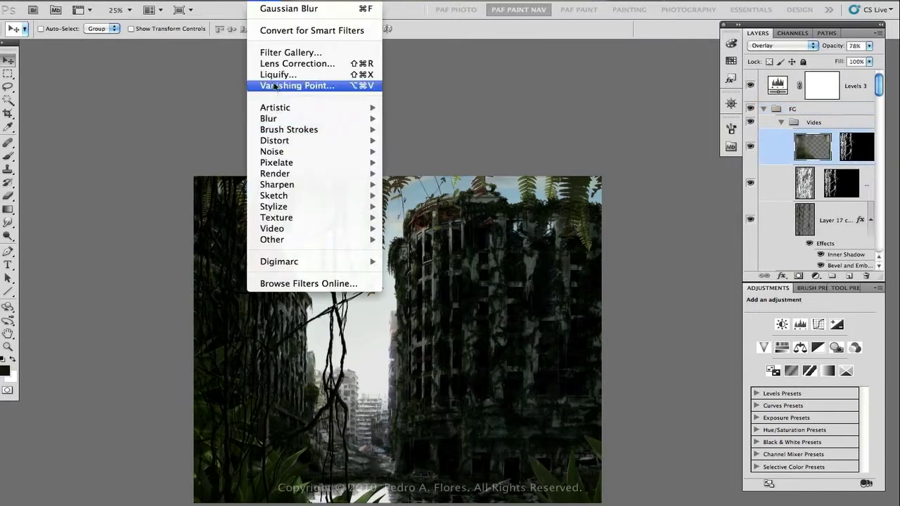
{"action": "left_click", "coordinate": [288, 8]}
{"action": "left_click", "coordinate": [737, 151]}
{"action": "left_click", "coordinate": [772, 219]}
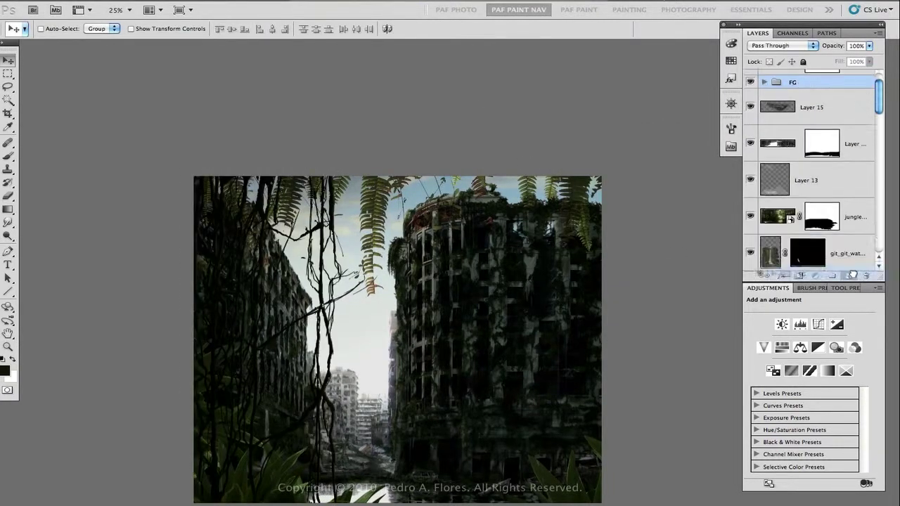
{"action": "left_click", "coordinate": [866, 88]}
Add a Curves adjustment above Layer 15 and lower its blue channel, mapping input 194 to output 170
{"action": "left_click", "coordinate": [812, 170]}
{"action": "left_click", "coordinate": [815, 276]}
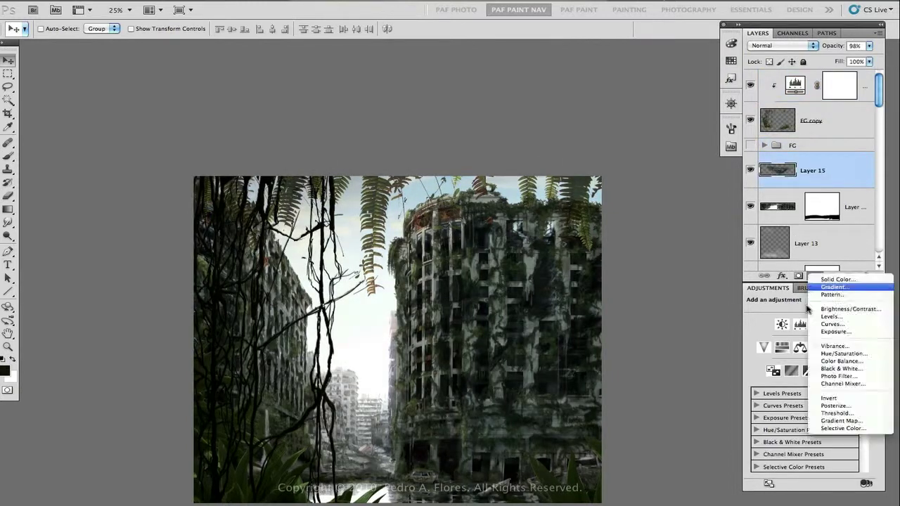
{"action": "left_click", "coordinate": [794, 322]}
{"action": "left_click_drag", "start_coordinate": [820, 384], "coordinate": [820, 387]}
{"action": "key", "text": "alt+3"}
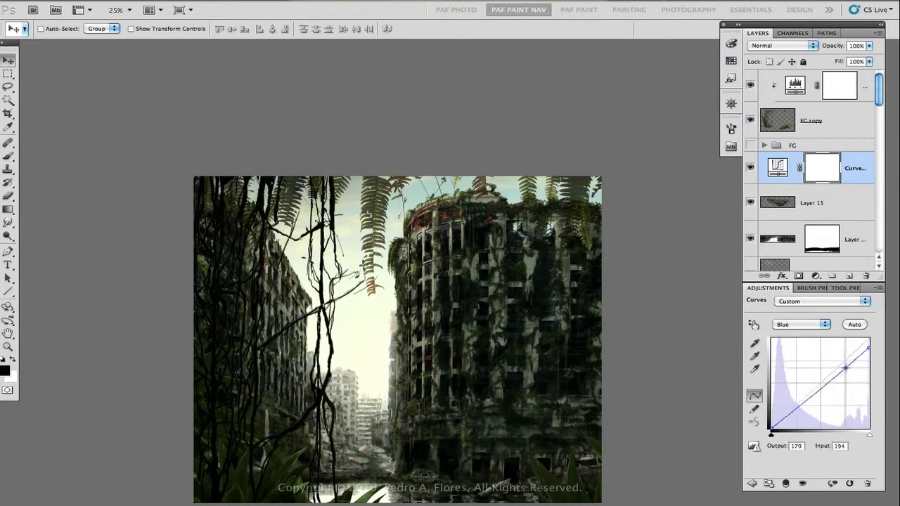
Set the Curves adjustment's red white point to input 250 and its green black point to input 4
{"action": "left_click", "coordinate": [801, 324]}
{"action": "left_click", "coordinate": [794, 312]}
{"action": "left_click_drag", "start_coordinate": [869, 339], "coordinate": [862, 338]}
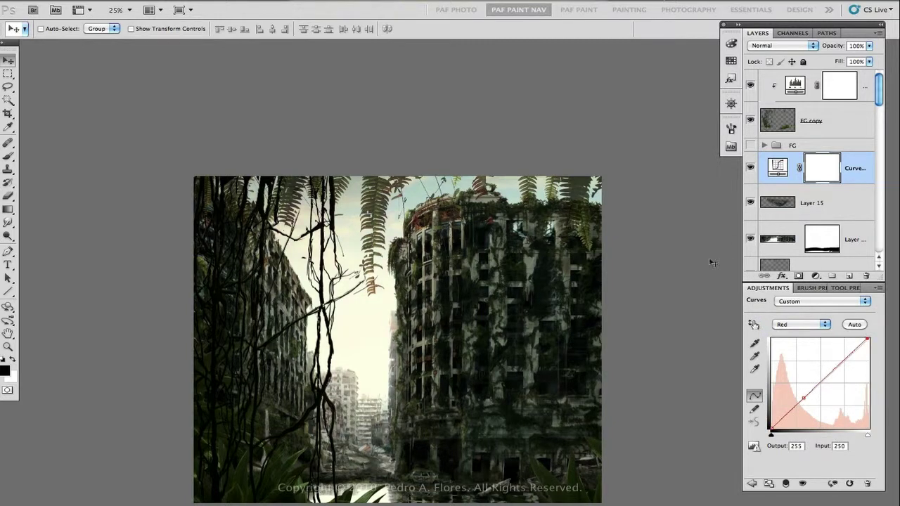
{"action": "left_click", "coordinate": [767, 89]}
{"action": "left_click", "coordinate": [842, 107]}
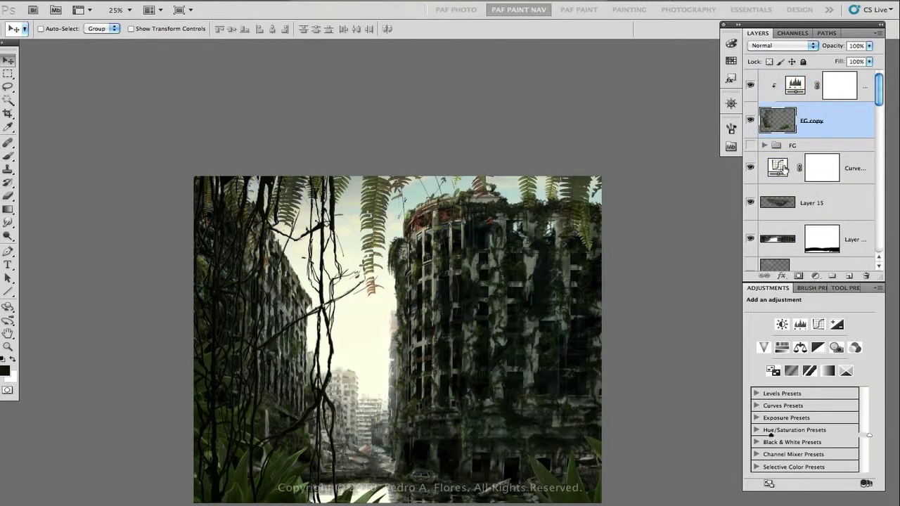
{"action": "left_click", "coordinate": [785, 170]}
{"action": "key", "text": "alt+4"}
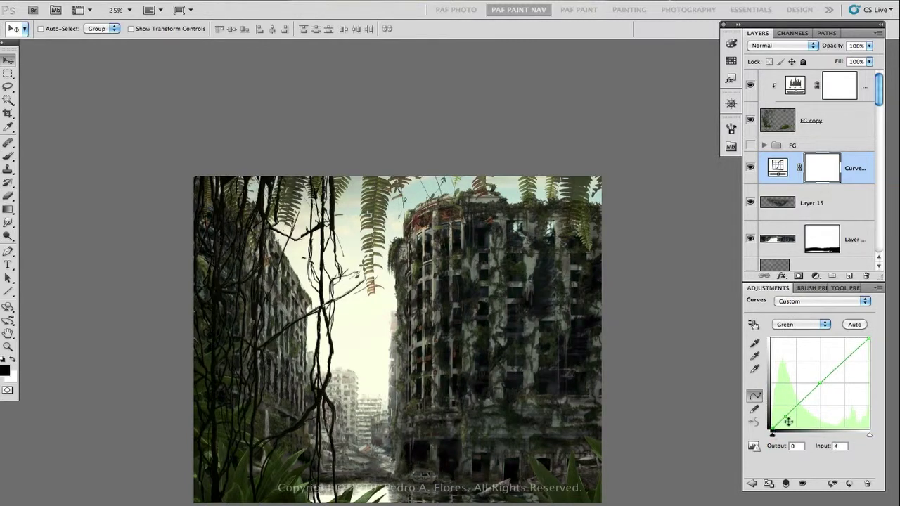
Duplicate the textured vines layer outside the FG group, below the merged copy, and position the vines over the gap between the buildings
{"action": "left_click", "coordinate": [766, 89]}
{"action": "left_click", "coordinate": [778, 120]}
{"action": "key", "text": "b"}
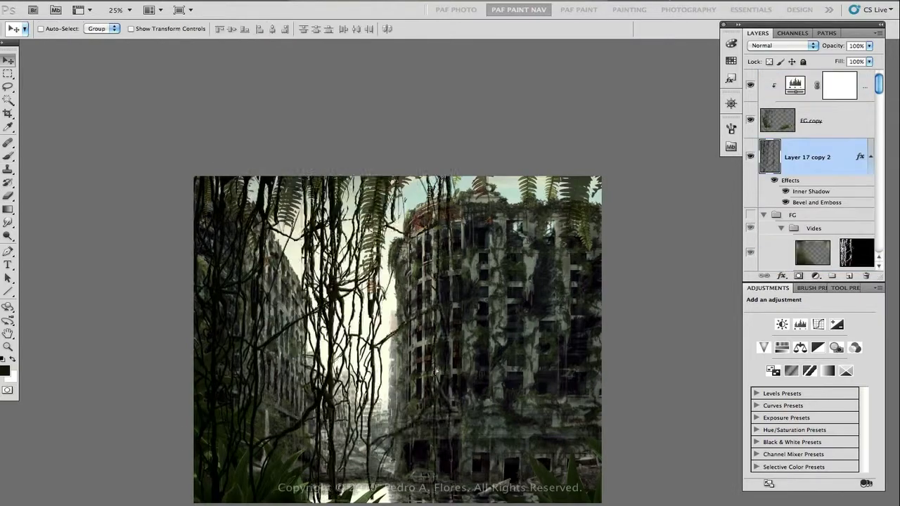
{"action": "left_click_drag", "start_coordinate": [330, 330], "coordinate": [349, 337]}
{"action": "left_click_drag", "start_coordinate": [295, 435], "coordinate": [295, 461]}
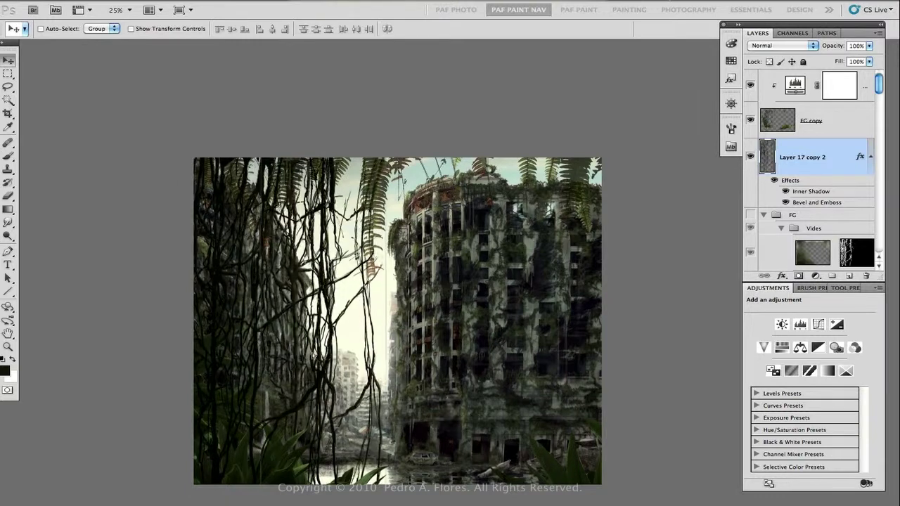
{"action": "left_click_drag", "start_coordinate": [869, 45], "coordinate": [846, 62]}
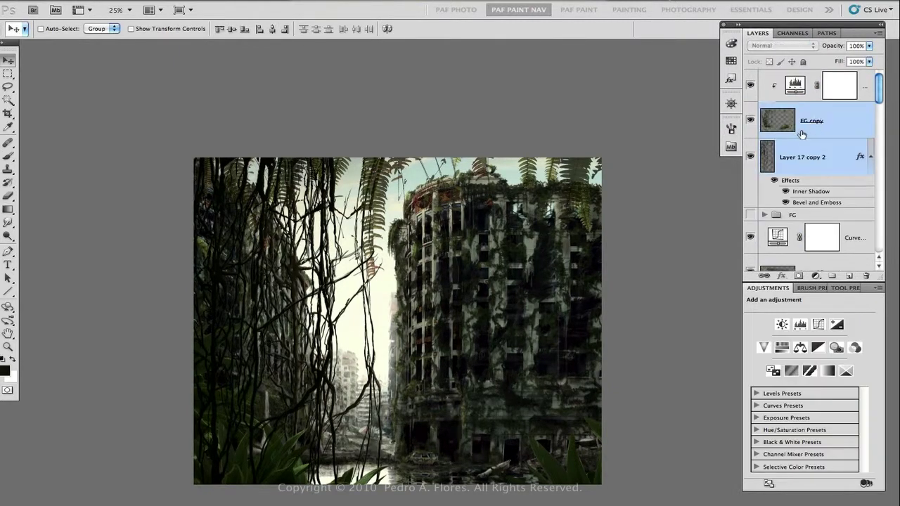
Flip the merged foreground and the duplicated vines layer horizontally
{"action": "key", "text": "ctrl+t"}
{"action": "right_click", "coordinate": [534, 242]}
{"action": "left_click", "coordinate": [562, 398]}
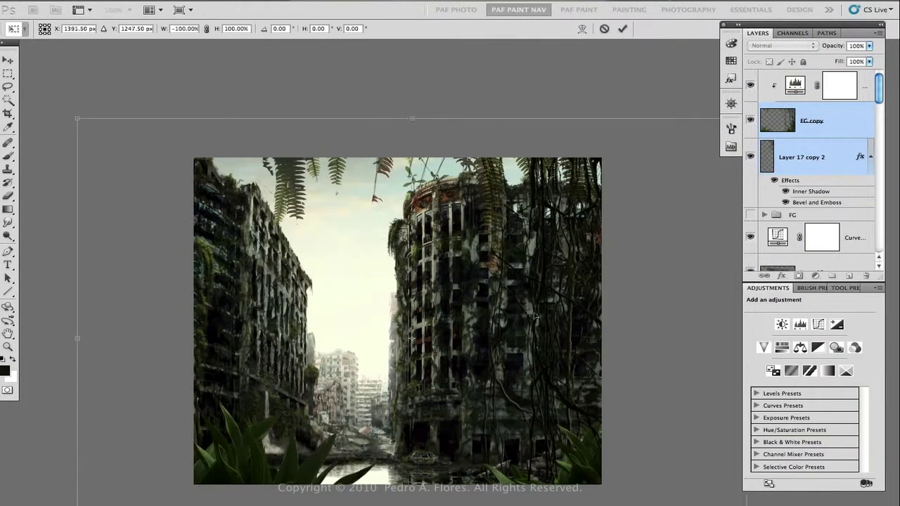
{"action": "key", "text": "Return"}
Move the flipped duplicate vines to the left edge of the image
{"action": "left_click", "coordinate": [857, 153]}
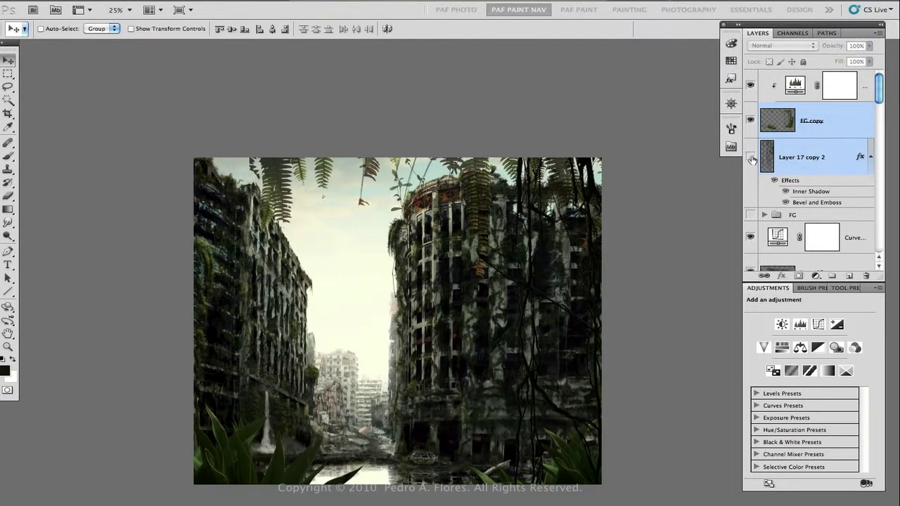
{"action": "key", "text": "ctrl+t"}
{"action": "left_click_drag", "start_coordinate": [503, 328], "coordinate": [161, 327]}
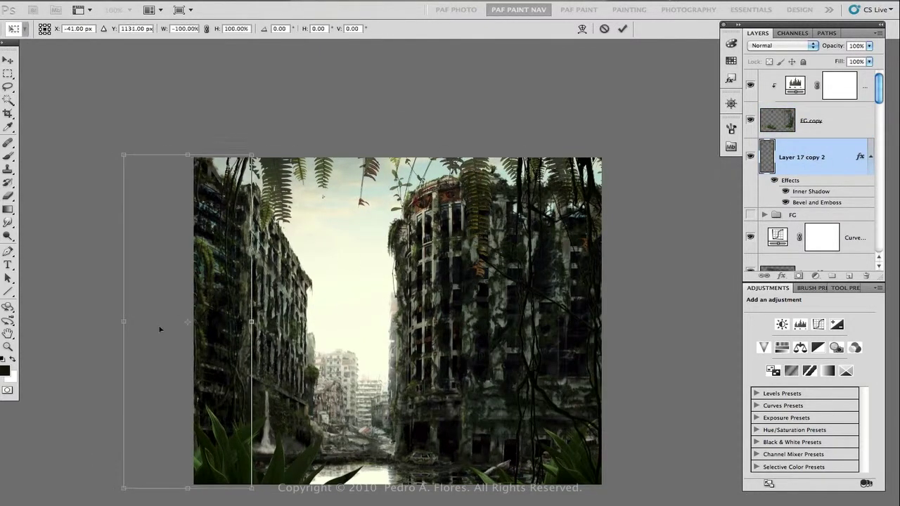
{"action": "key", "text": "Return"}
Stack the duplicate vines above the merged foreground and clip the Levels adjustment to FG copy only
{"action": "key", "text": "ctrl+bracketright"}
{"action": "key", "text": "ctrl+alt+g"}
{"action": "left_click", "coordinate": [794, 86]}
{"action": "left_click", "coordinate": [802, 116]}
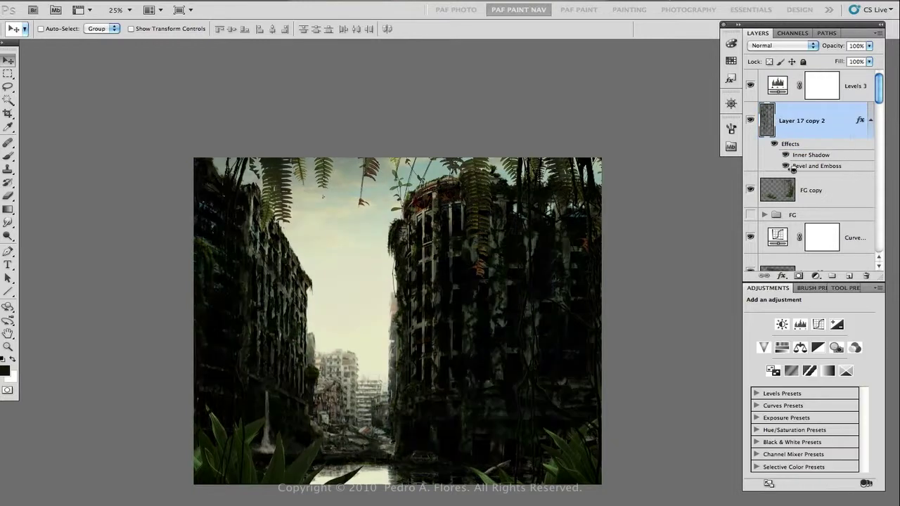
{"action": "left_click_drag", "start_coordinate": [782, 88], "coordinate": [787, 179]}
Raise the RGB curve's highlights from input 228 to output 234 and show the FG group with FG copy hidden
{"action": "left_click", "coordinate": [854, 237]}
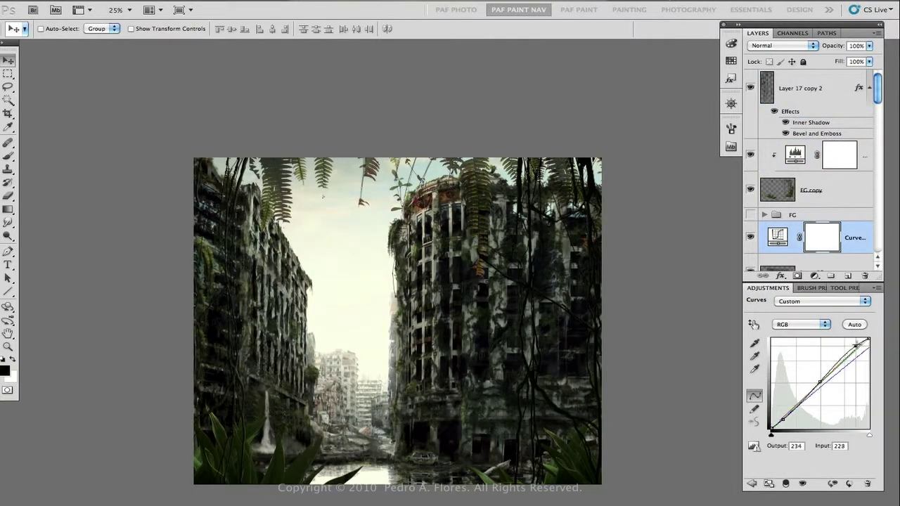
{"action": "left_click", "coordinate": [808, 190]}
{"action": "left_click", "coordinate": [750, 214]}
{"action": "left_click", "coordinate": [764, 214]}
{"action": "left_click", "coordinate": [750, 190]}
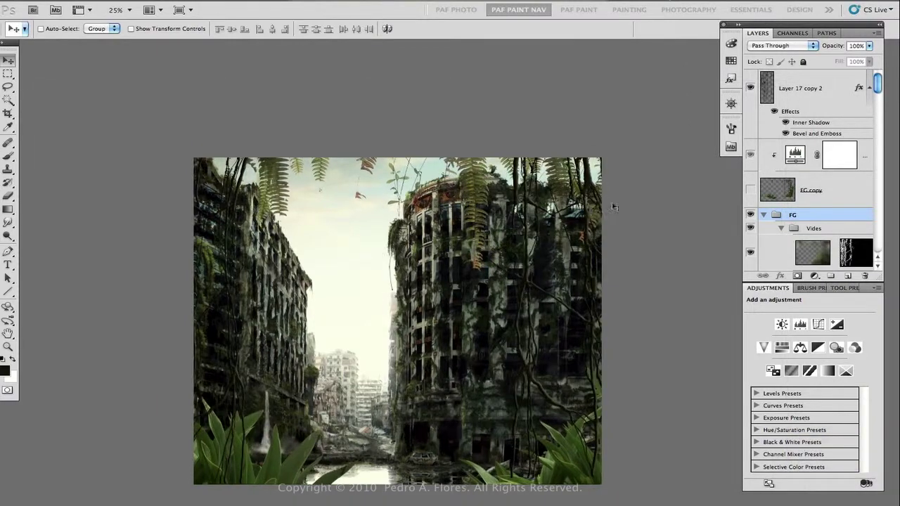
Review the Bevel and Emboss settings of the vines layer inside the FG group
{"action": "scroll", "coordinate": [806, 232], "scroll_direction": "down", "scroll_amount": 4}
{"action": "double_click", "coordinate": [808, 232]}
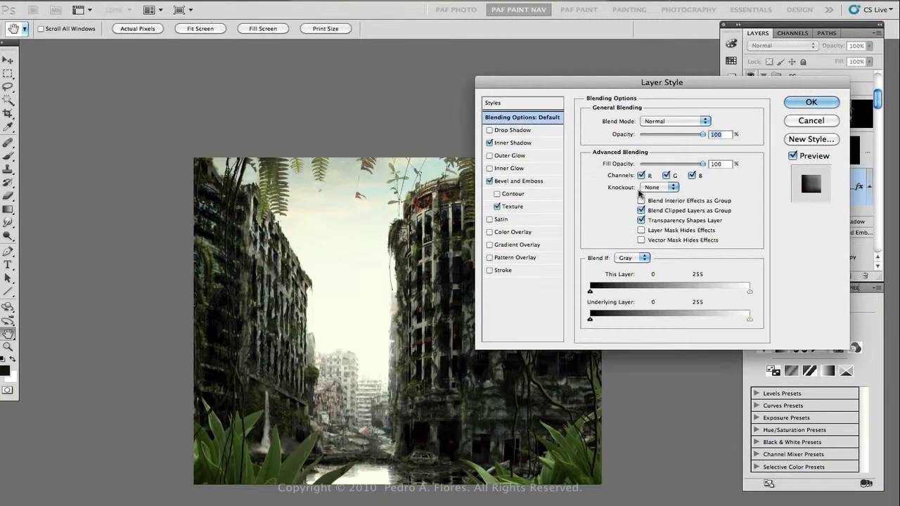
{"action": "left_click", "coordinate": [520, 180]}
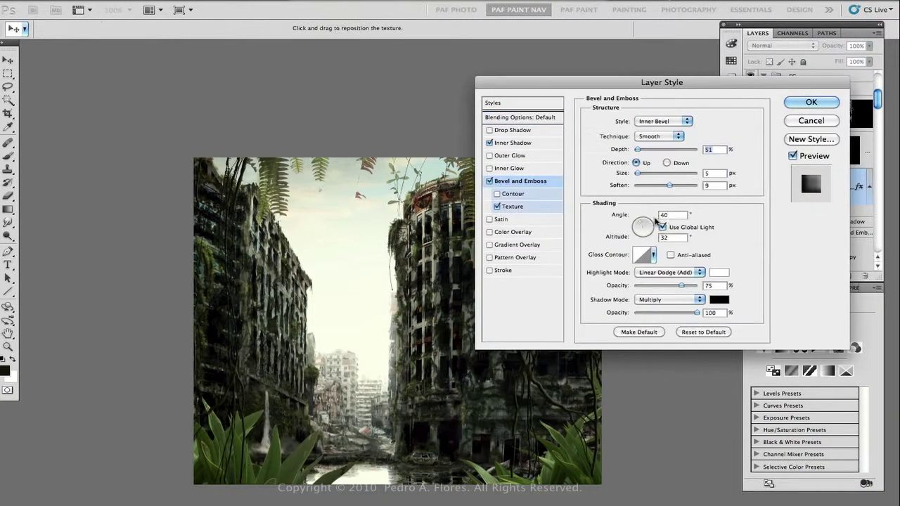
{"action": "left_click_drag", "start_coordinate": [693, 87], "coordinate": [819, 132]}
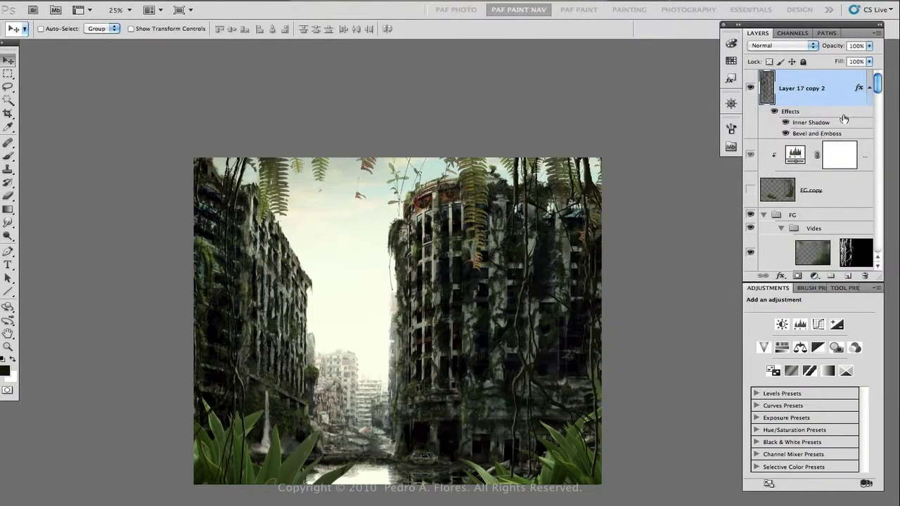
Make the merged FG copy visible again and select it
{"action": "left_click", "coordinate": [750, 189]}
{"action": "left_click", "coordinate": [778, 190]}
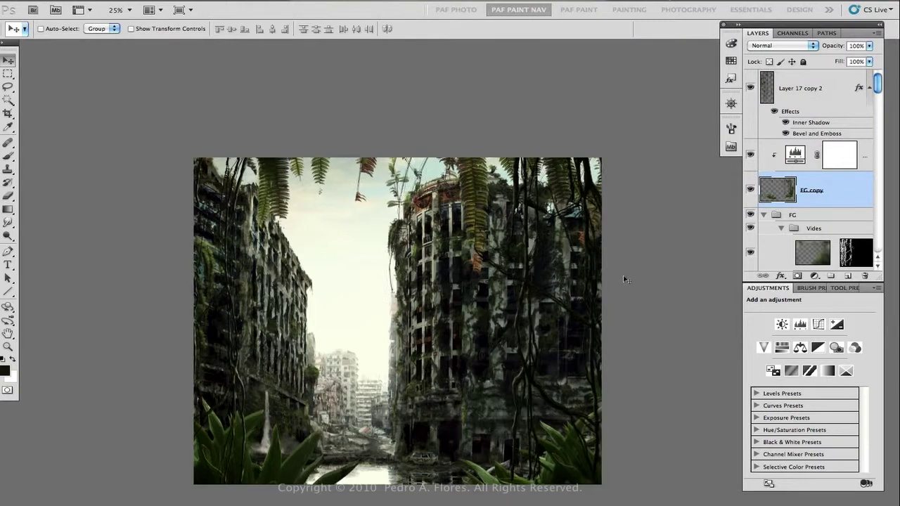
Duplicate the FG copy layer, then hide and collapse the FG group below it
{"action": "key", "text": "ctrl+j"}
{"action": "left_click", "coordinate": [829, 227]}
{"action": "scroll", "coordinate": [829, 225], "scroll_direction": "down", "scroll_amount": 2}
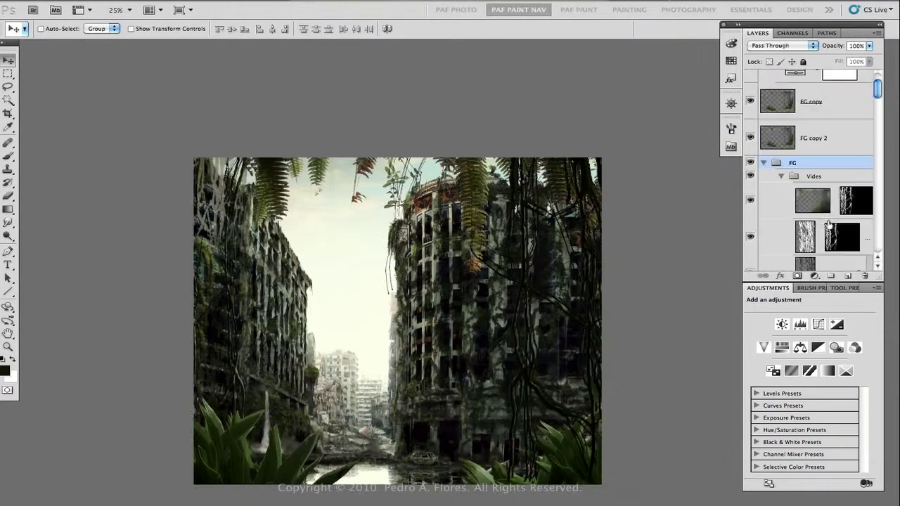
{"action": "scroll", "coordinate": [829, 225], "scroll_direction": "down", "scroll_amount": 5}
{"action": "scroll", "coordinate": [829, 224], "scroll_direction": "up", "scroll_amount": 4}
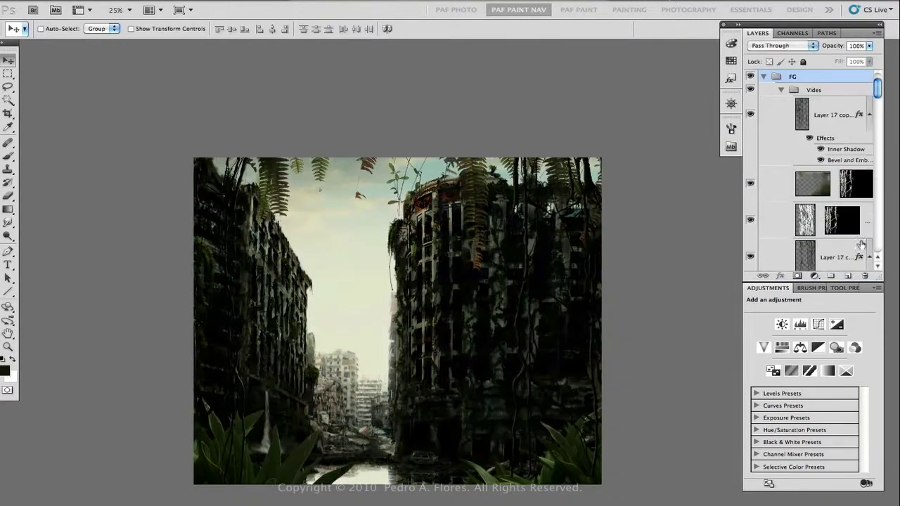
{"action": "left_click", "coordinate": [750, 76]}
{"action": "scroll", "coordinate": [830, 176], "scroll_direction": "up", "scroll_amount": 3}
{"action": "scroll", "coordinate": [830, 176], "scroll_direction": "down", "scroll_amount": 3}
{"action": "scroll", "coordinate": [830, 175], "scroll_direction": "up", "scroll_amount": 3}
{"action": "left_click", "coordinate": [792, 162]}
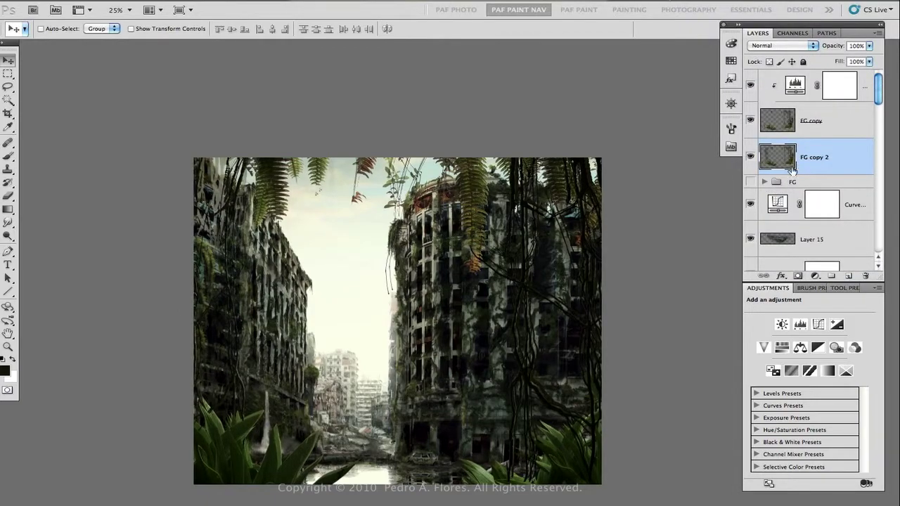
Add a layer mask to FG copy from the transparency outline of FG copy 2
{"action": "left_click", "coordinate": [780, 130]}
{"action": "left_click", "coordinate": [777, 156], "text": "ctrl"}
{"action": "left_click", "coordinate": [797, 275]}
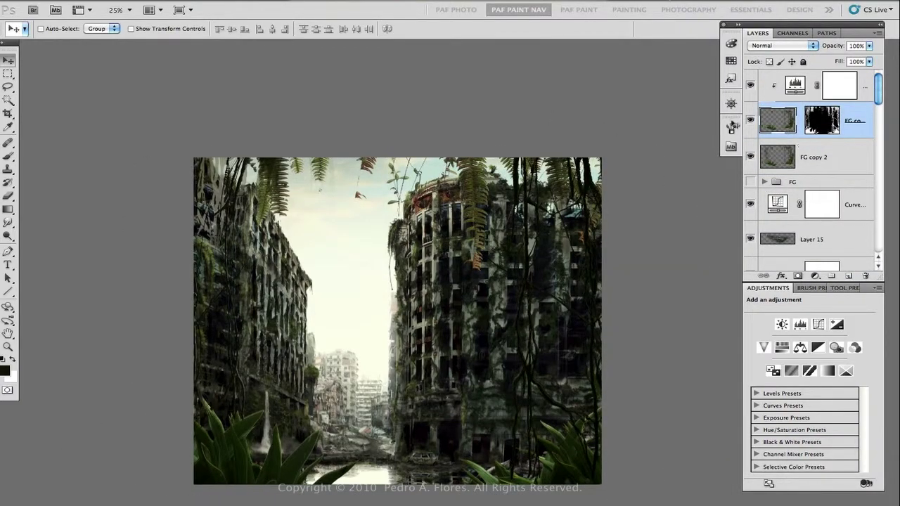
Paint black on FG copy's mask around the hanging fern in front of the left building
{"action": "left_click", "coordinate": [821, 120]}
{"action": "key", "text": "b"}
{"action": "key", "text": "x"}
{"action": "left_click_drag", "start_coordinate": [305, 194], "coordinate": [278, 168]}
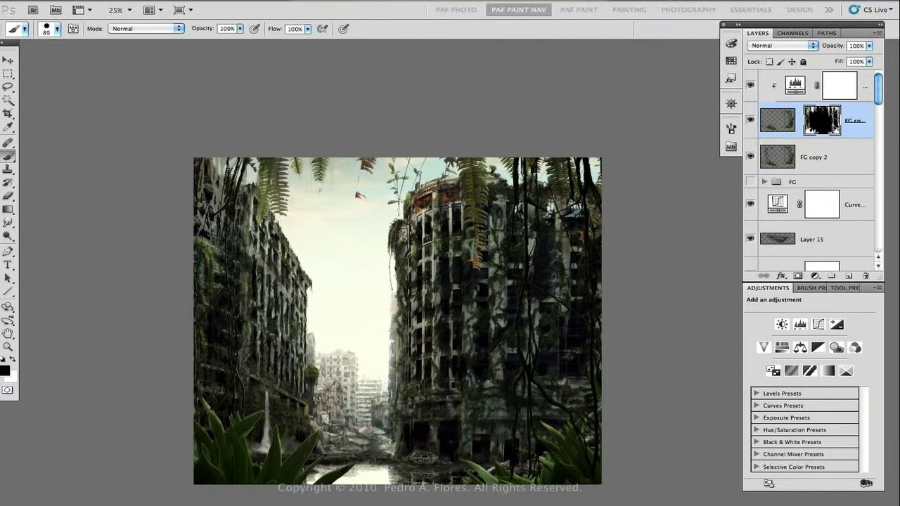
Remove FG copy 2 and show the expanded FG group beneath the masked FG copy
{"action": "left_click", "coordinate": [750, 157]}
{"action": "left_click", "coordinate": [765, 182]}
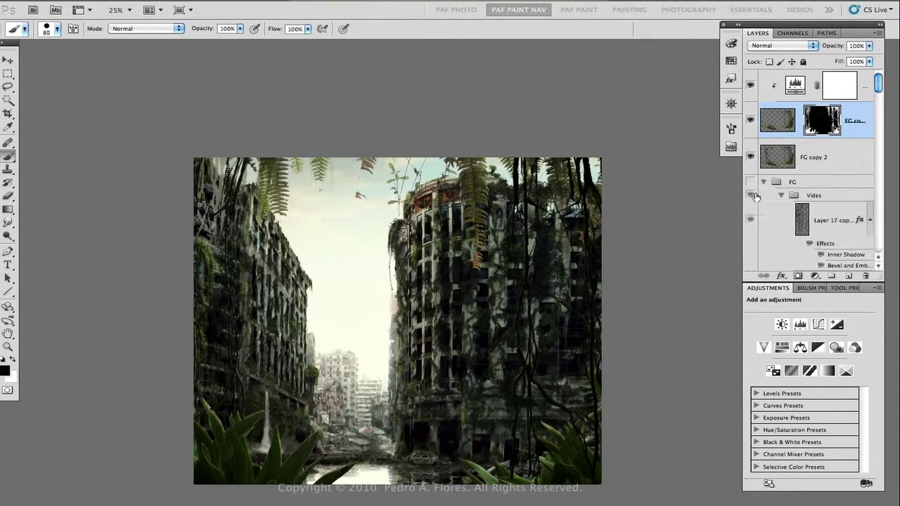
{"action": "left_click", "coordinate": [750, 182]}
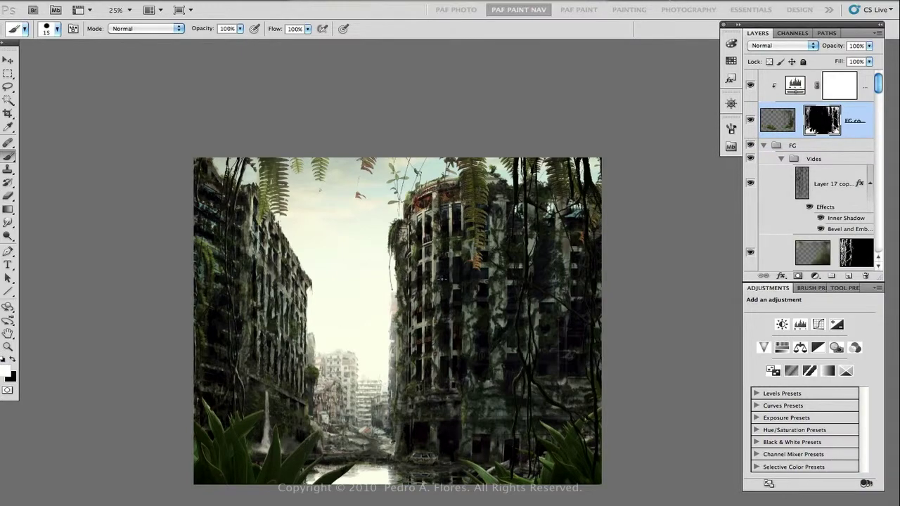
Erase on FG copy's mask along the large hanging fern in front of the right building
{"action": "key", "text": "ctrl+plus"}
{"action": "key", "text": "ctrl+plus"}
{"action": "key", "text": "ctrl+plus"}
{"action": "key", "text": "e"}
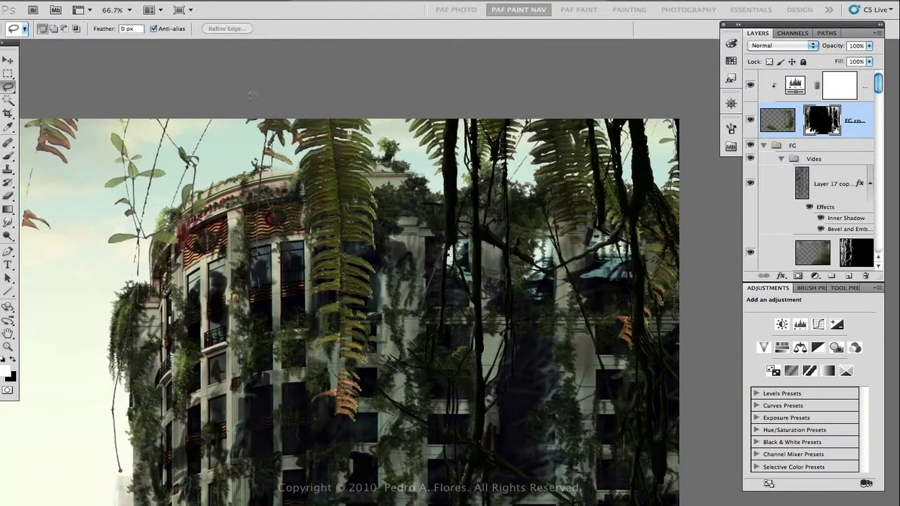
{"action": "left_click_drag", "start_coordinate": [352, 134], "coordinate": [344, 232]}
{"action": "left_click_drag", "start_coordinate": [313, 155], "coordinate": [351, 358]}
{"action": "left_click_drag", "start_coordinate": [366, 168], "coordinate": [288, 134]}
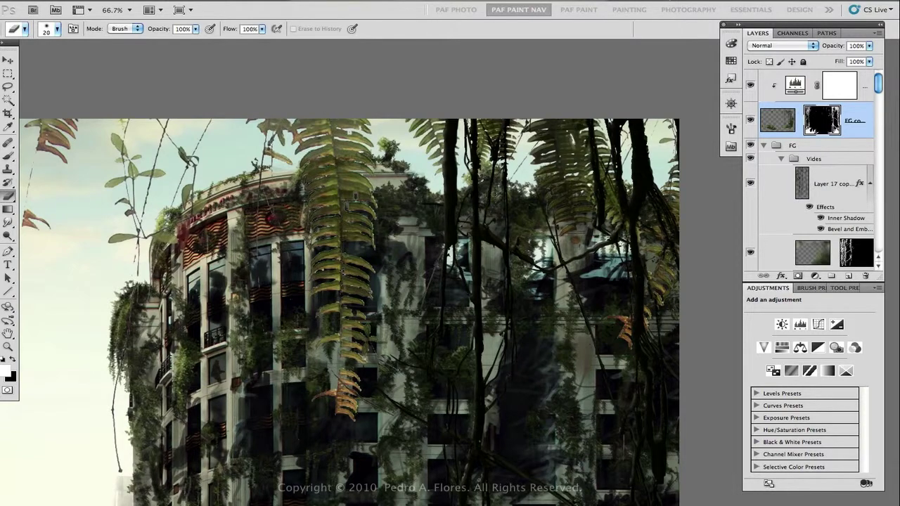
Isolate the masked base layer of the two original buildings and duplicate it
{"action": "key", "text": "ctrl+minus"}
{"action": "key", "text": "ctrl+minus"}
{"action": "key", "text": "ctrl+minus"}
{"action": "scroll", "coordinate": [808, 176], "scroll_direction": "up", "scroll_amount": 5}
{"action": "left_click", "coordinate": [808, 143]}
{"action": "left_click", "coordinate": [750, 143], "text": "alt"}
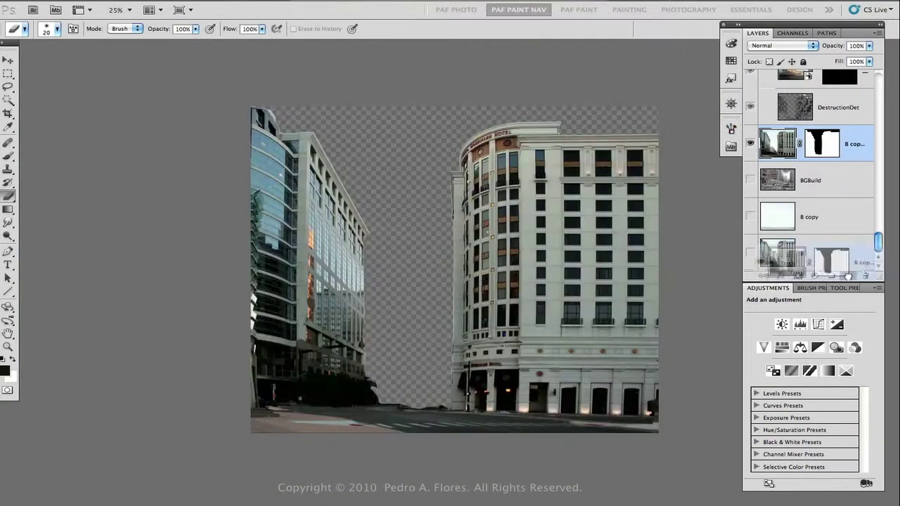
{"action": "left_click_drag", "start_coordinate": [848, 275], "coordinate": [848, 275]}
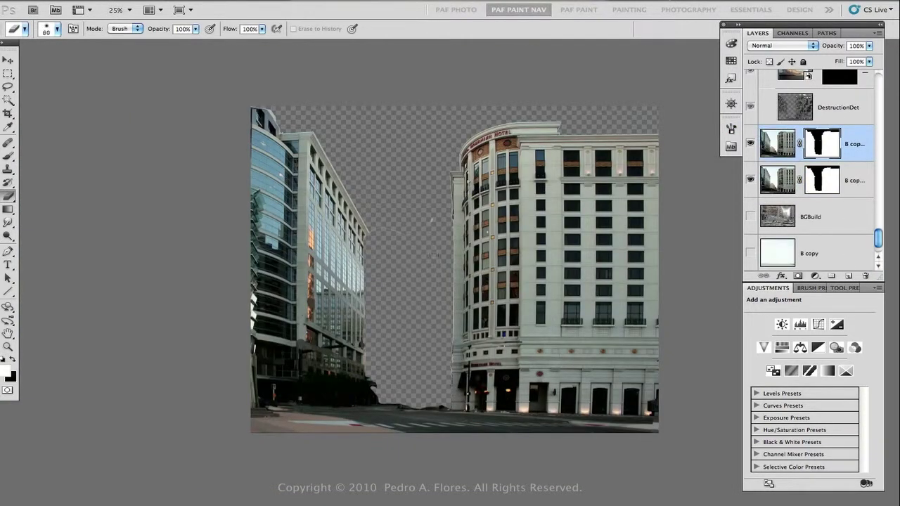
Select the right building's shaded facade and window strips freehand and copy them to a new layer
{"action": "left_click_drag", "start_coordinate": [7, 86], "coordinate": [43, 86]}
{"action": "left_click_drag", "start_coordinate": [673, 166], "coordinate": [519, 418]}
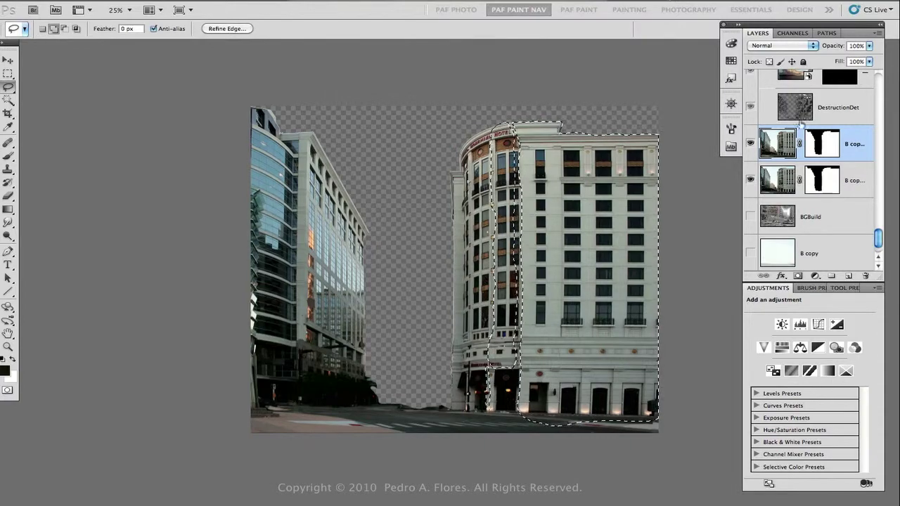
{"action": "key", "text": "ctrl+j"}
Darken the copied facade with Levels, setting the blue midtone to 1.03 and lowering the RGB output white
{"action": "key", "text": "super+l"}
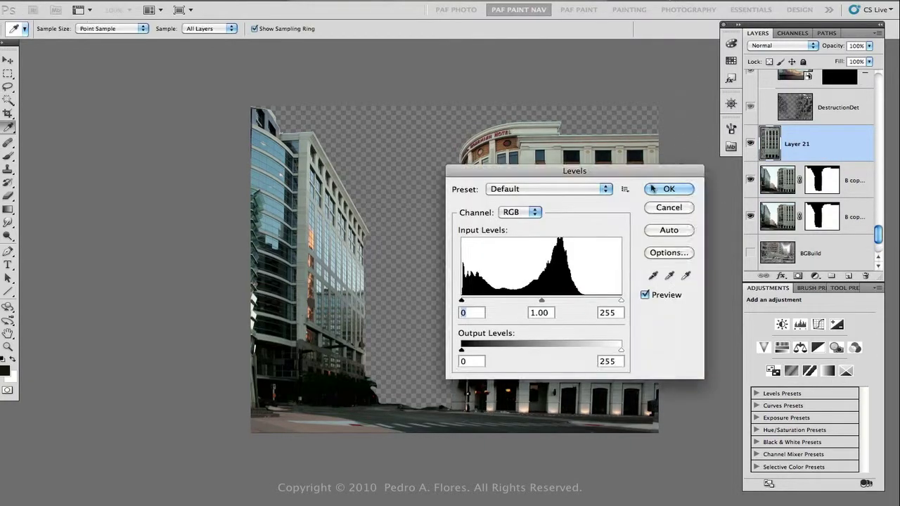
{"action": "left_click_drag", "start_coordinate": [604, 171], "coordinate": [237, 123]}
{"action": "left_click_drag", "start_coordinate": [153, 165], "coordinate": [149, 190]}
{"action": "mouse_move", "coordinate": [174, 254]}
{"action": "left_mouse_down"}
{"action": "mouse_move", "coordinate": [161, 260]}
{"action": "mouse_move", "coordinate": [174, 258]}
{"action": "left_mouse_up"}
{"action": "left_click_drag", "start_coordinate": [153, 165], "coordinate": [149, 153]}
{"action": "left_click_drag", "start_coordinate": [174, 255], "coordinate": [171, 256]}
{"action": "key", "text": "super+5"}
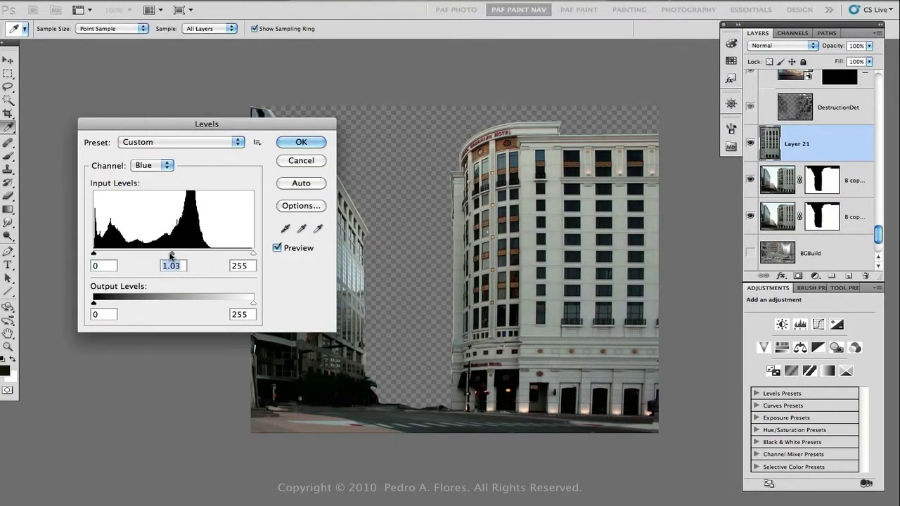
{"action": "key", "text": "super+2"}
{"action": "left_click_drag", "start_coordinate": [253, 303], "coordinate": [202, 312]}
{"action": "key", "text": "Return"}
{"action": "key", "text": "l"}
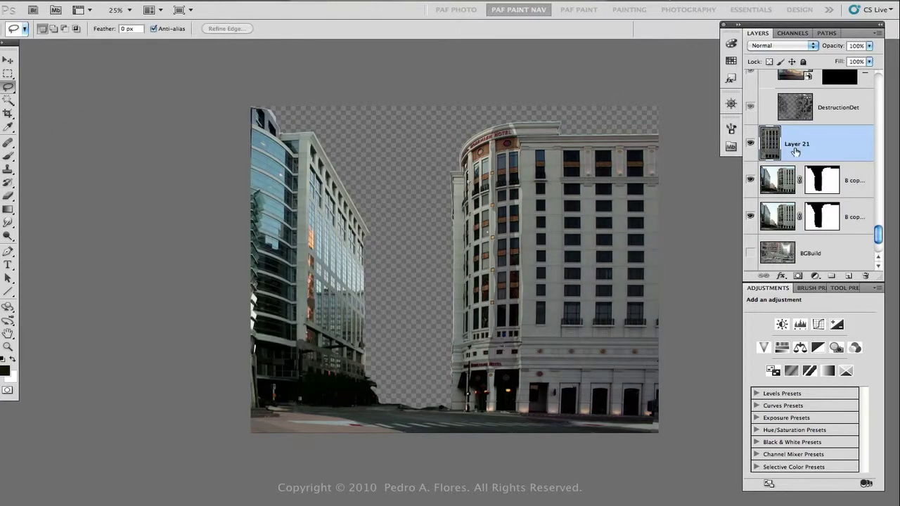
Mask an unmasked duplicate of the building layer to the copied facade's outline and darken it with per-channel Levels
{"action": "left_click", "coordinate": [777, 189], "text": "super"}
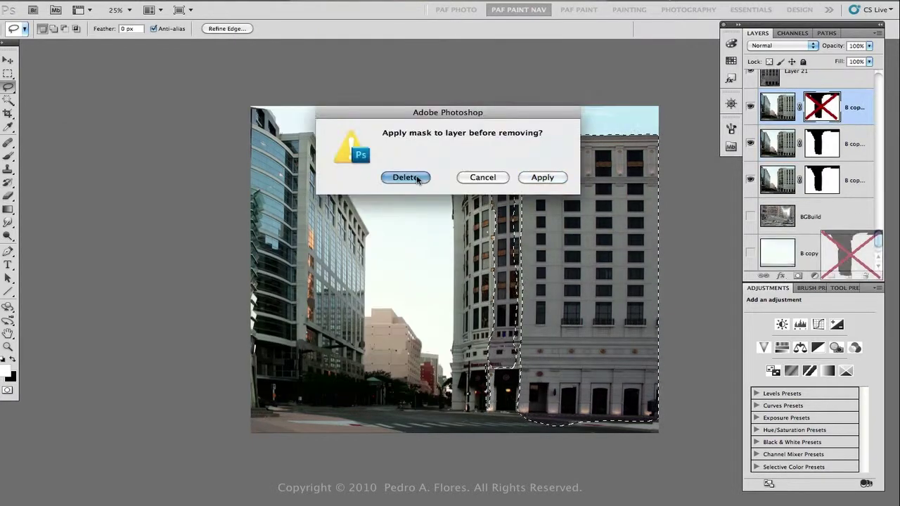
{"action": "left_click", "coordinate": [408, 177]}
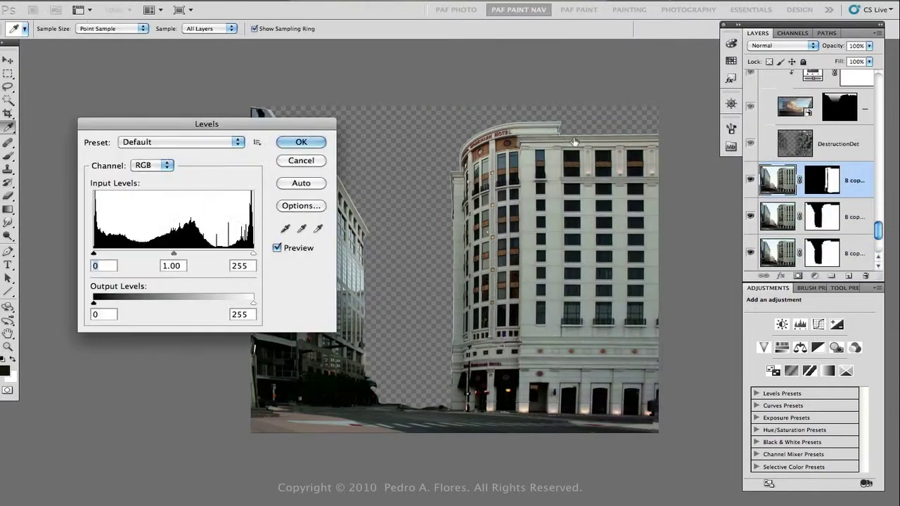
{"action": "key", "text": "super+4"}
{"action": "left_click_drag", "start_coordinate": [176, 255], "coordinate": [168, 257]}
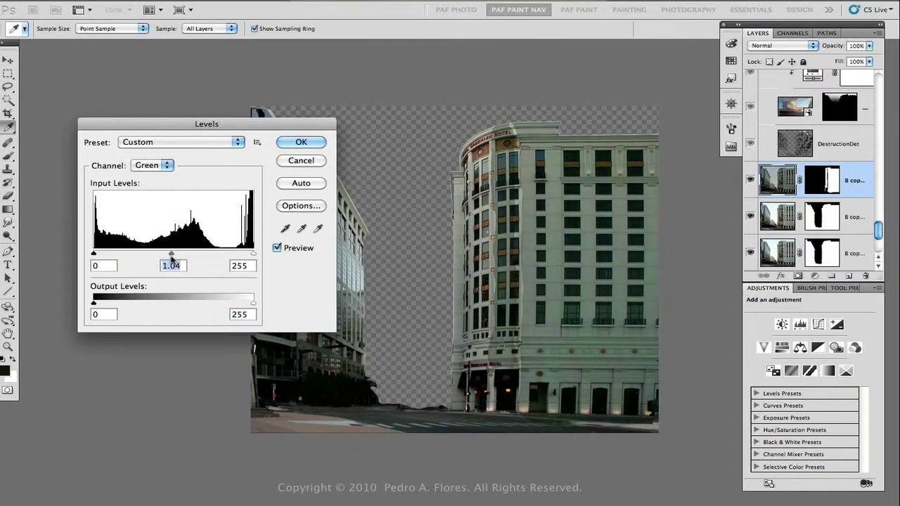
{"action": "key", "text": "super+5"}
{"action": "key", "text": "super+3"}
{"action": "key", "text": "Return"}
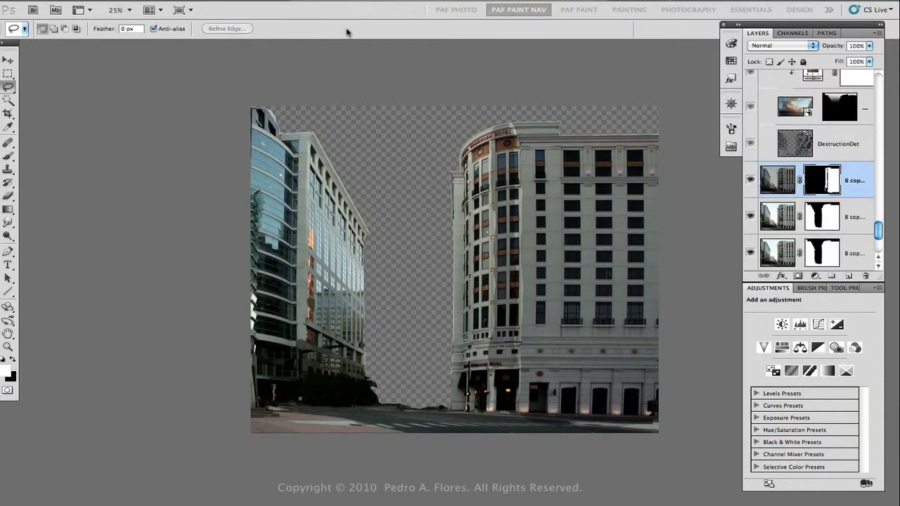
Try softening the darkened facade layer's mask with Gaussian Blur, testing radii such as 250 and 2.8 pixels
{"action": "left_click", "coordinate": [268, 1]}
{"action": "mouse_move", "coordinate": [372, 118]}
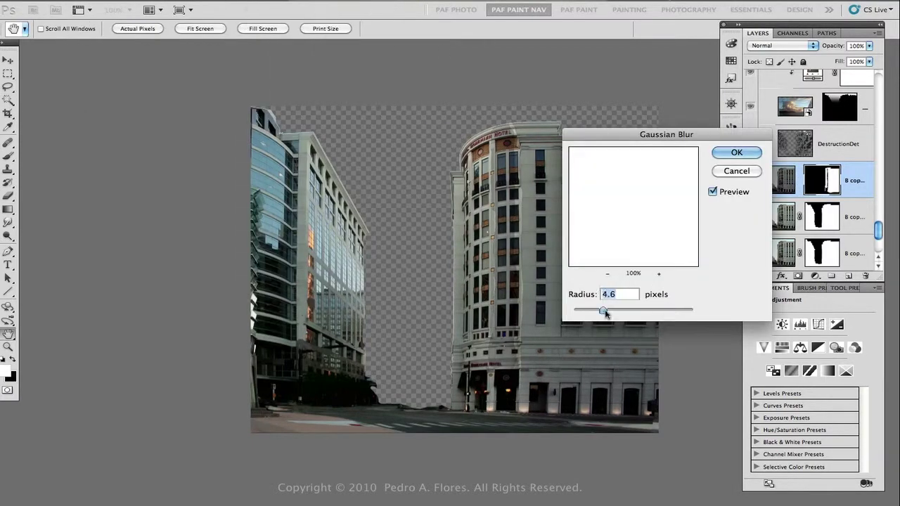
{"action": "left_click_drag", "start_coordinate": [603, 311], "coordinate": [612, 313]}
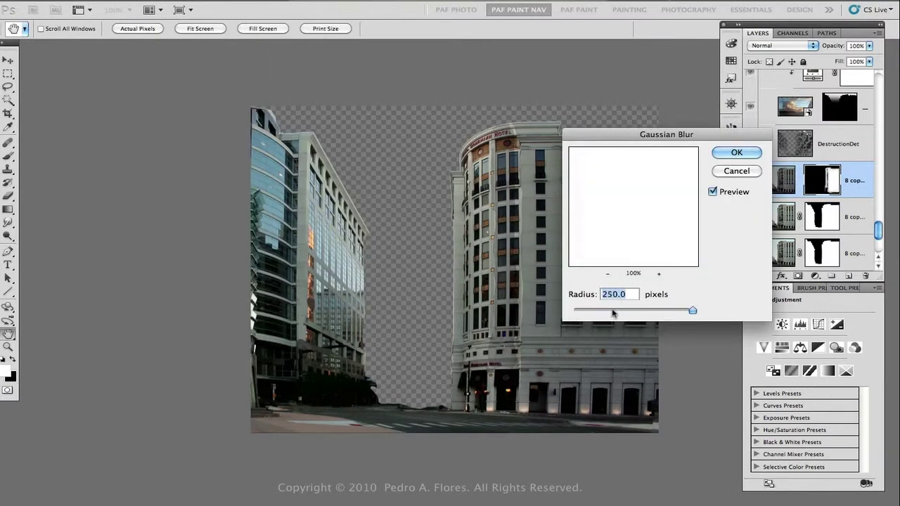
{"action": "key", "text": "Escape"}
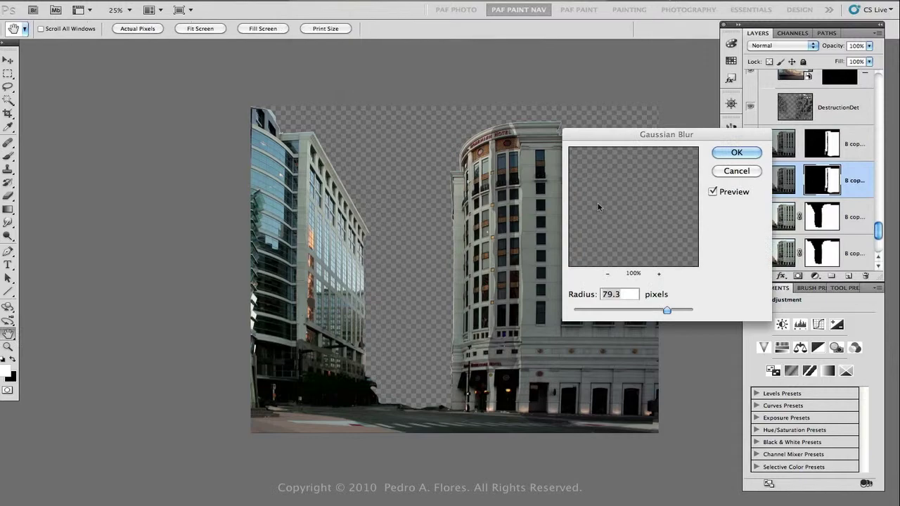
{"action": "left_click_drag", "start_coordinate": [668, 311], "coordinate": [595, 312]}
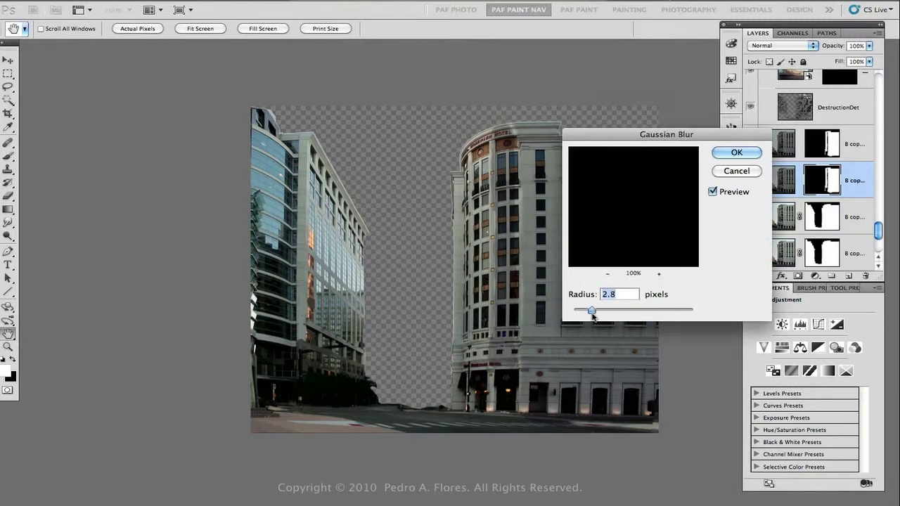
{"action": "key", "text": "Escape"}
{"action": "left_click", "coordinate": [828, 180], "text": "super"}
{"action": "key", "text": "super+d"}
{"action": "key", "text": "b"}
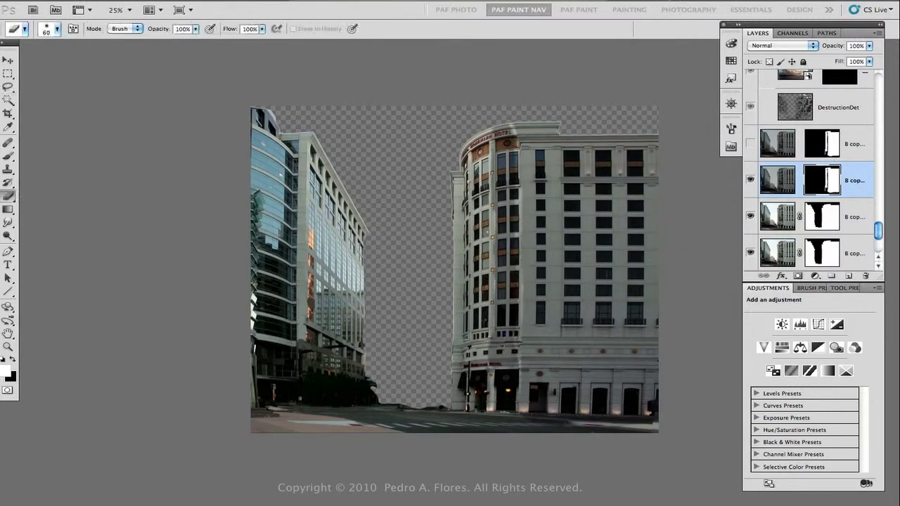
Show the destruction, foliage, waterfall, flooded street and foreground layers above the buildings again
{"action": "scroll", "coordinate": [828, 188], "scroll_direction": "up", "scroll_amount": 2}
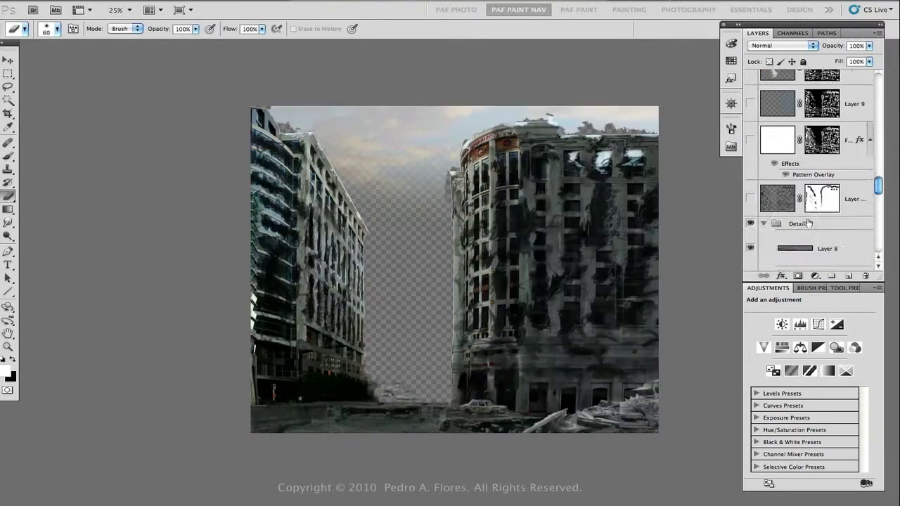
{"action": "scroll", "coordinate": [750, 171], "scroll_direction": "down", "scroll_amount": 2}
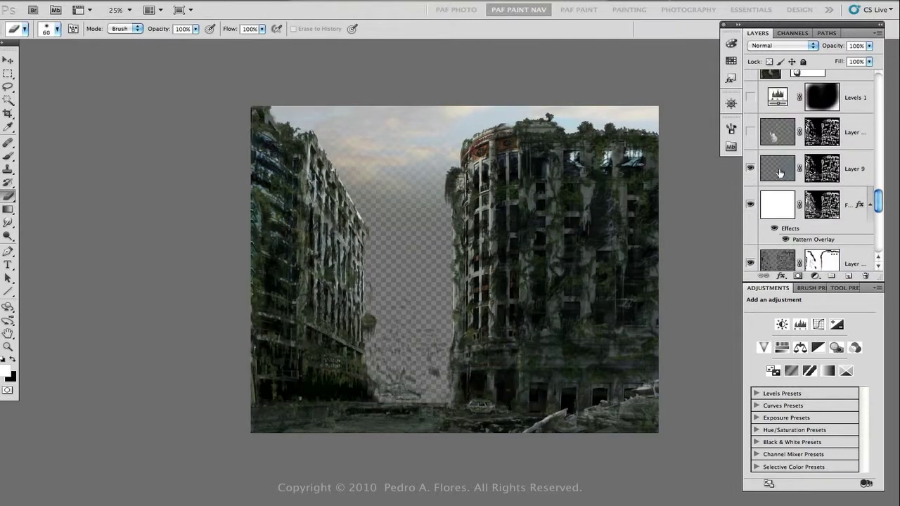
{"action": "scroll", "coordinate": [750, 197], "scroll_direction": "up", "scroll_amount": 3}
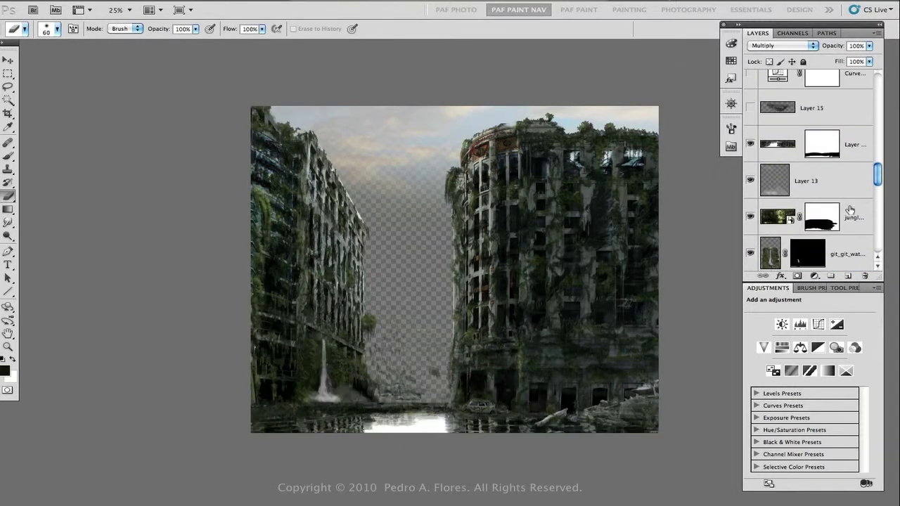
{"action": "left_click", "coordinate": [780, 154], "text": "shift"}
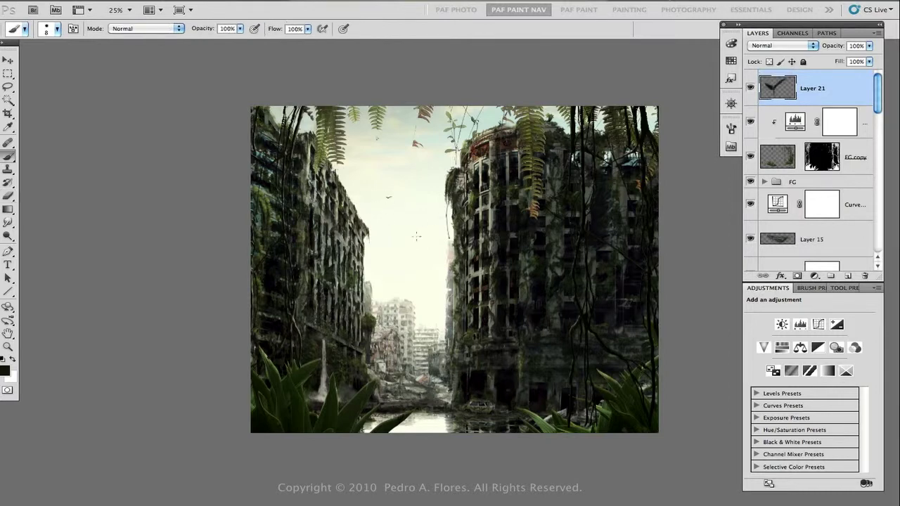
Set the brush's Shape Dynamics angle jitter to 37% and enable its Texture option
{"action": "left_click", "coordinate": [731, 128]}
{"action": "left_click", "coordinate": [546, 167]}
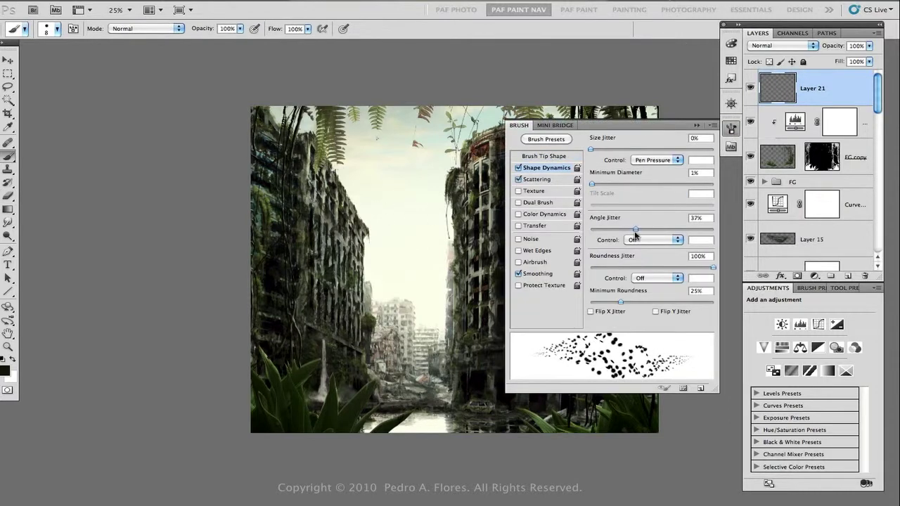
{"action": "left_click", "coordinate": [518, 190]}
{"action": "left_click", "coordinate": [543, 155]}
Choose the small 14 px brush tip for painting birds on the new top layer
{"action": "scroll", "coordinate": [640, 165], "scroll_direction": "down", "scroll_amount": 2}
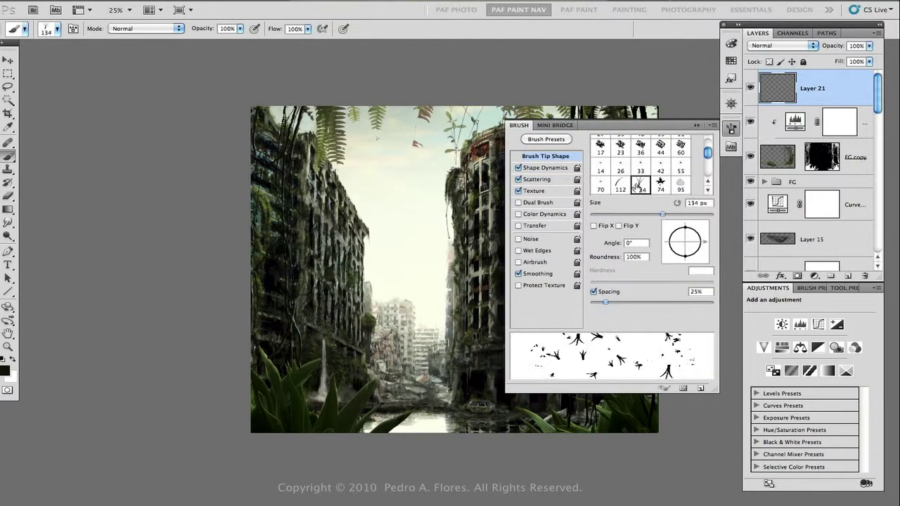
{"action": "left_click", "coordinate": [600, 167]}
{"action": "scroll", "coordinate": [701, 160], "scroll_direction": "down", "scroll_amount": 2}
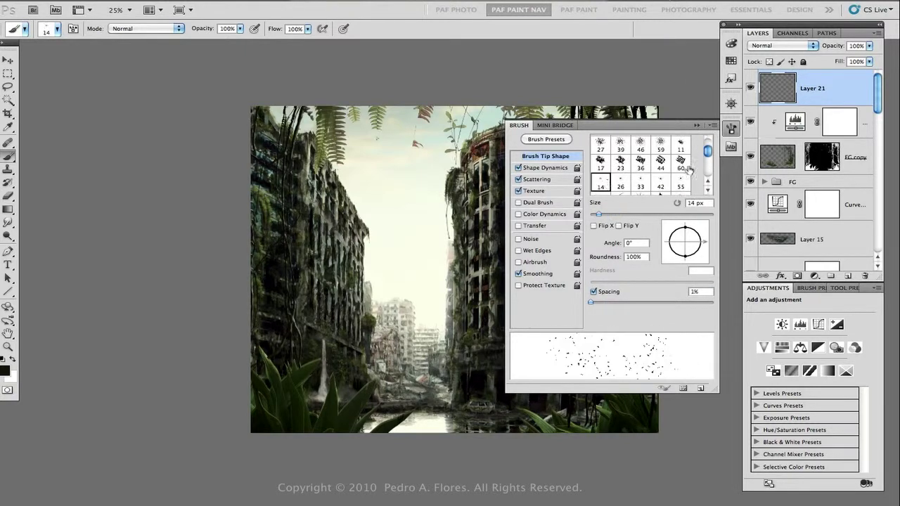
{"action": "left_click", "coordinate": [620, 151]}
{"action": "left_click", "coordinate": [620, 166]}
{"action": "left_click", "coordinate": [697, 125]}
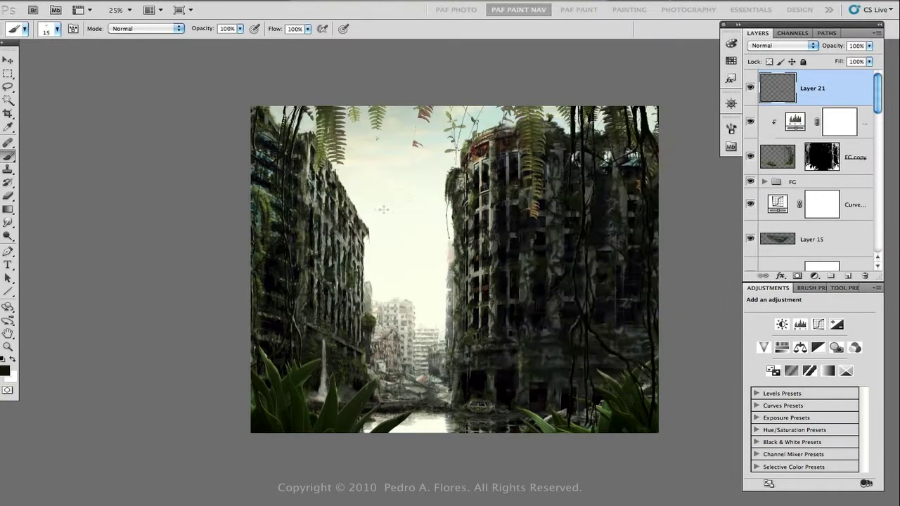
Set the brush's scatter control to Pen Pressure
{"action": "key", "text": "F5"}
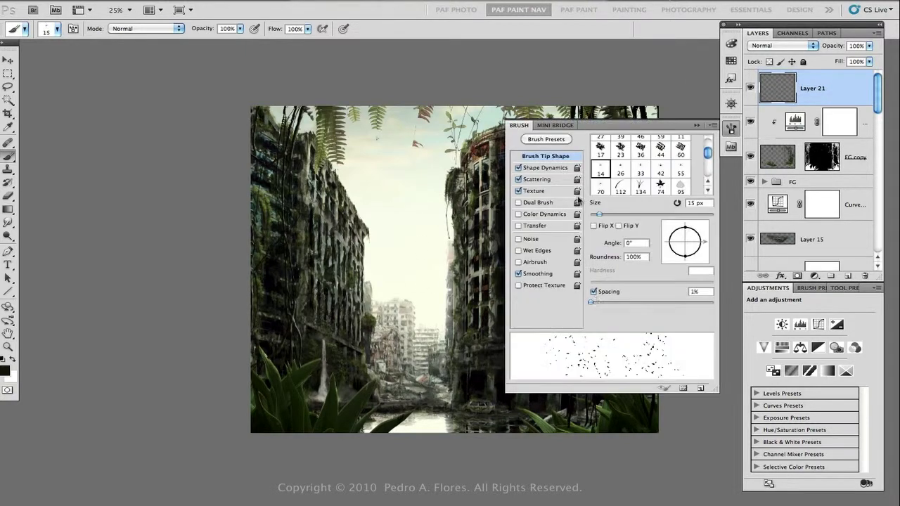
{"action": "left_click", "coordinate": [537, 179]}
{"action": "left_click", "coordinate": [658, 160]}
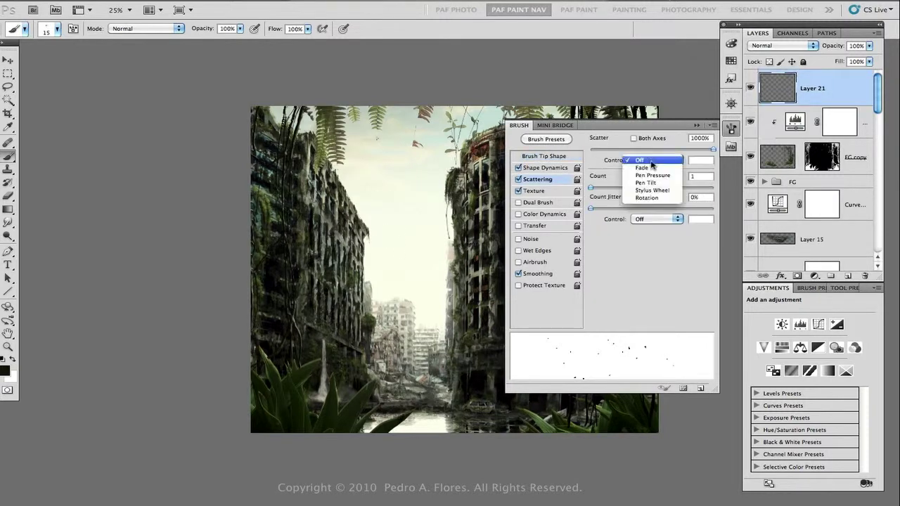
{"action": "left_click", "coordinate": [653, 177]}
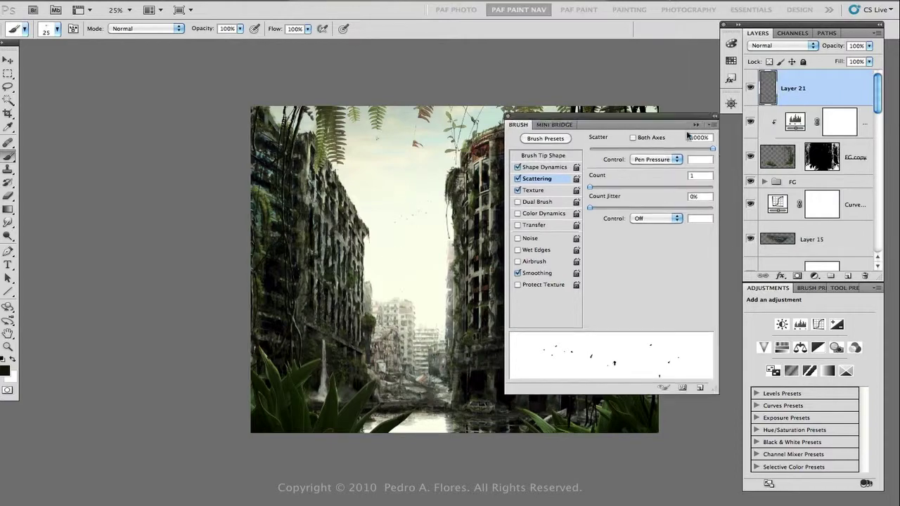
Stamp all visible layers into a new Screen-mode layer beneath the bird layer, and hide the bird layer
{"action": "key", "text": "F5"}
{"action": "key", "text": "ctrl+alt+shift+e"}
{"action": "left_click", "coordinate": [781, 45]}
{"action": "left_click", "coordinate": [756, 127]}
{"action": "left_click", "coordinate": [749, 89]}
Darken the stamped glow layer with Levels so only the bright sky remains, and apply a 64.8 px Gaussian Blur
{"action": "key", "text": "ctrl+l"}
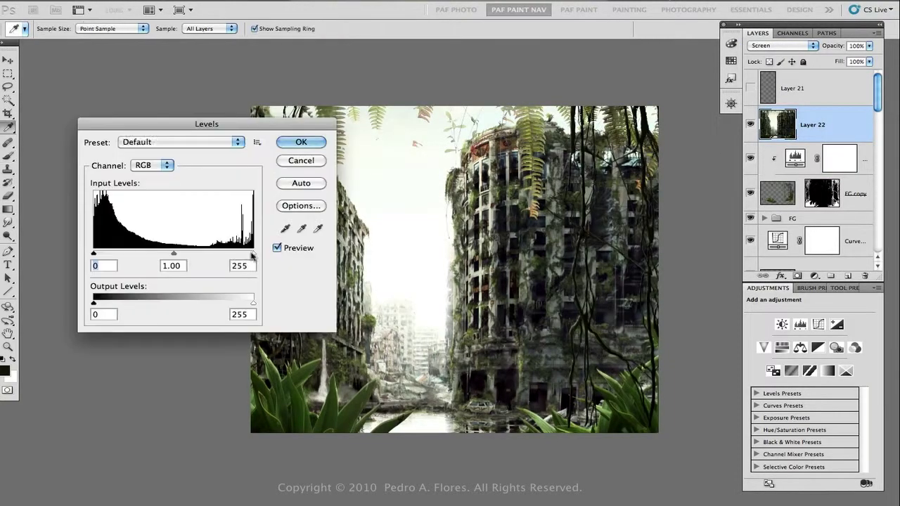
{"action": "left_click_drag", "start_coordinate": [255, 253], "coordinate": [206, 253]}
{"action": "key", "text": "Return"}
{"action": "key", "text": "ctrl+alt+f"}
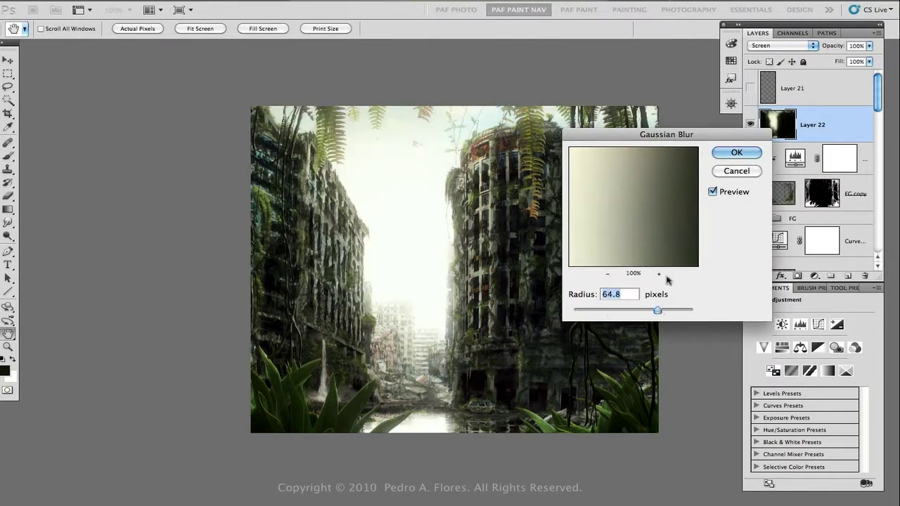
{"action": "key", "text": "Return"}
Add a purple-to-peach Gradient Map in Soft Light mode above the glow layer, shift its middle color stop, and release its clipping
{"action": "left_click", "coordinate": [827, 371], "text": "alt"}
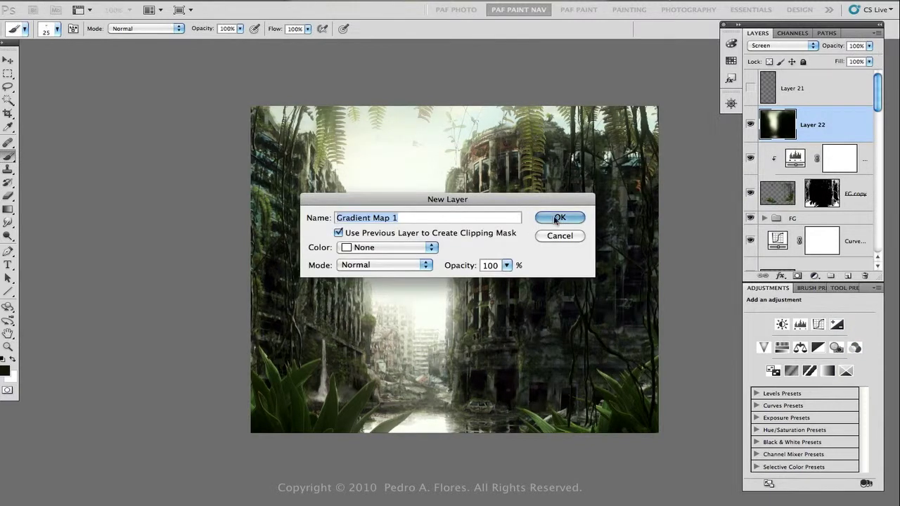
{"action": "key", "text": "Return"}
{"action": "key", "text": "shift+alt+o"}
{"action": "left_click", "coordinate": [780, 267]}
{"action": "left_click", "coordinate": [754, 285]}
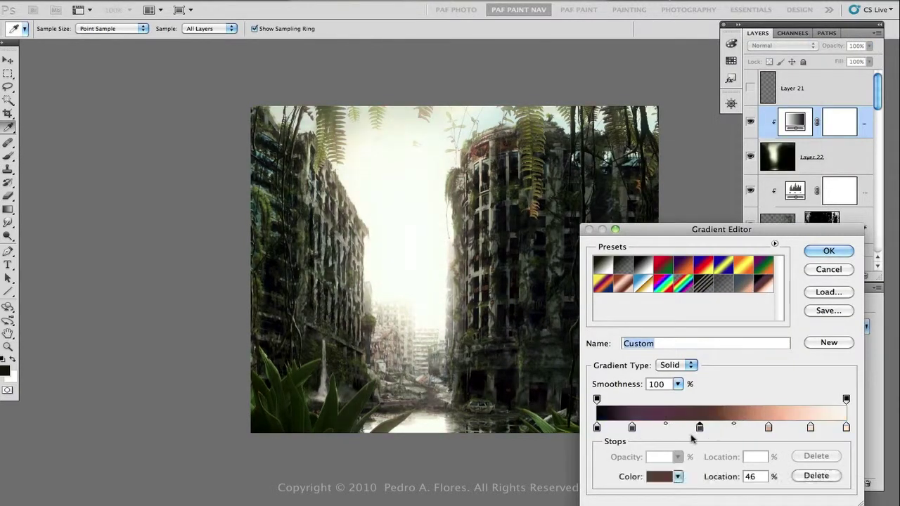
{"action": "left_click_drag", "start_coordinate": [710, 427], "coordinate": [737, 427]}
{"action": "left_click", "coordinate": [828, 250]}
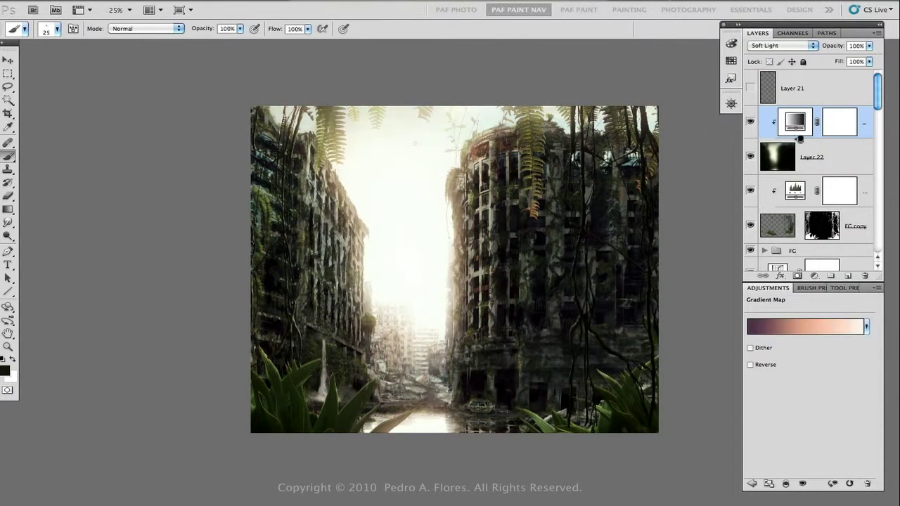
{"action": "left_click", "coordinate": [800, 138], "text": "alt"}
Show the bird layer again, lower its opacity to 50%, and soften the birds with Gaussian Blur
{"action": "left_click", "coordinate": [750, 88]}
{"action": "left_click", "coordinate": [792, 88]}
{"action": "left_click", "coordinate": [869, 45]}
{"action": "left_click_drag", "start_coordinate": [866, 58], "coordinate": [835, 62]}
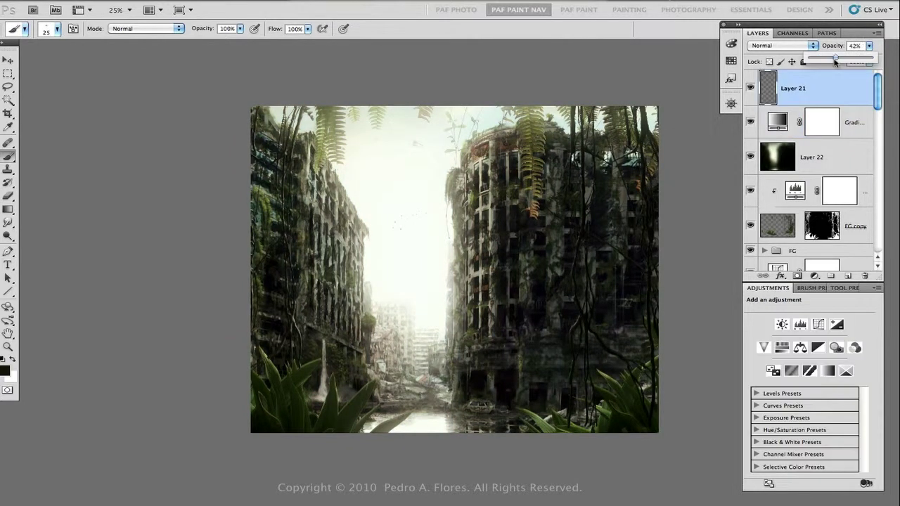
{"action": "key", "text": "ctrl+alt+f"}
{"action": "key", "text": "Return"}
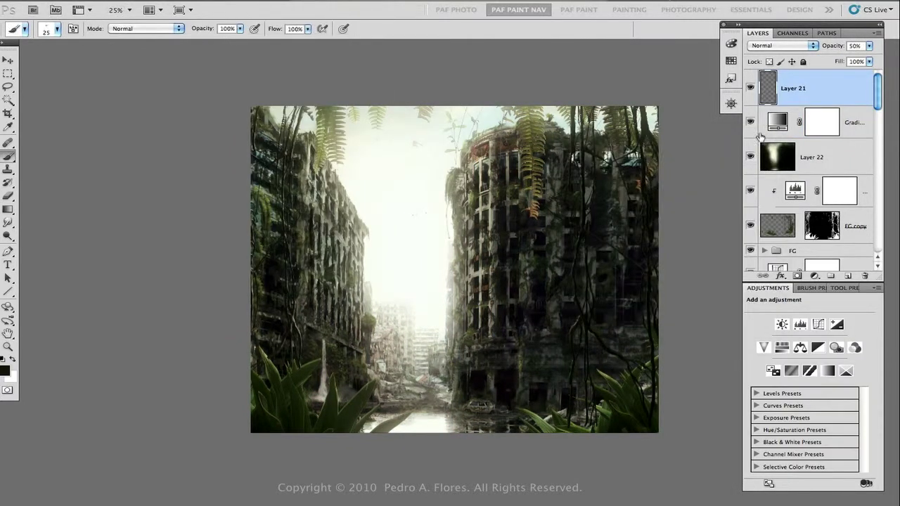
Try Soft Light and Overlay on the gradient map, settle on Color mode, and lower its opacity
{"action": "left_click", "coordinate": [777, 121]}
{"action": "key", "text": "shift+alt+f"}
{"action": "key", "text": "shift+alt+o"}
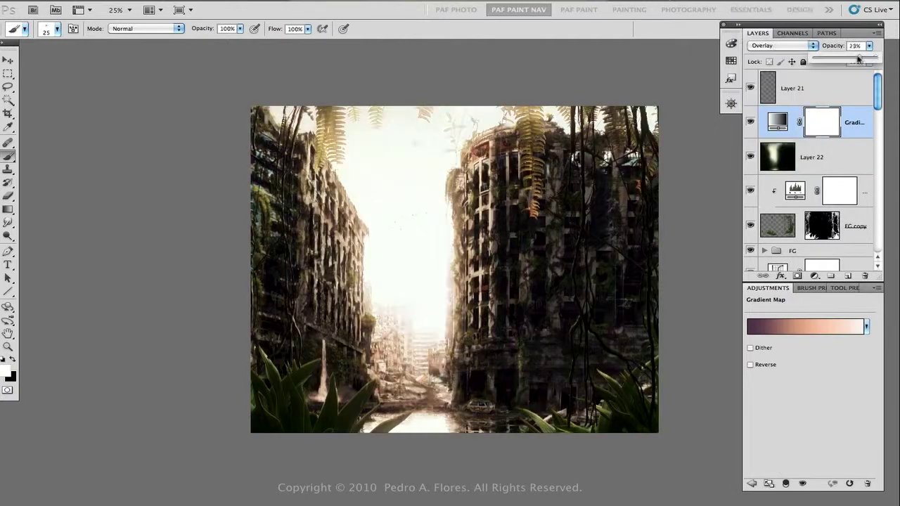
{"action": "key", "text": "shift+alt+c"}
{"action": "left_click_drag", "start_coordinate": [869, 46], "coordinate": [821, 62]}
Duplicate the gradient map, clip the lower copy to the glow layer, and set that copy's opacity to 55%
{"action": "key", "text": "super+j"}
{"action": "left_click", "coordinate": [854, 137]}
{"action": "key", "text": "super+alt+g"}
{"action": "left_click_drag", "start_coordinate": [869, 46], "coordinate": [847, 64]}
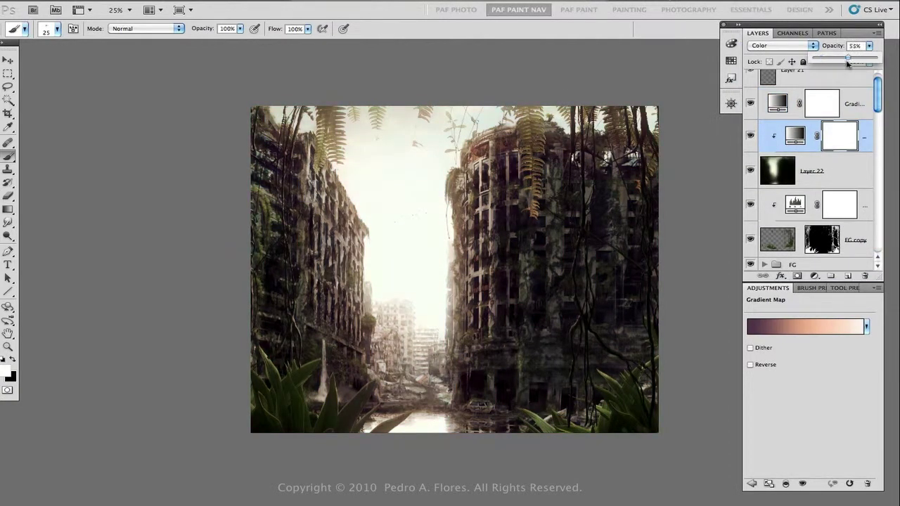
Hide the glow and gradient map layers and add a layer named insects between Layer 15 and the Curves adjustment
{"action": "left_click_drag", "start_coordinate": [877, 105], "coordinate": [877, 133]}
{"action": "left_click", "coordinate": [777, 160]}
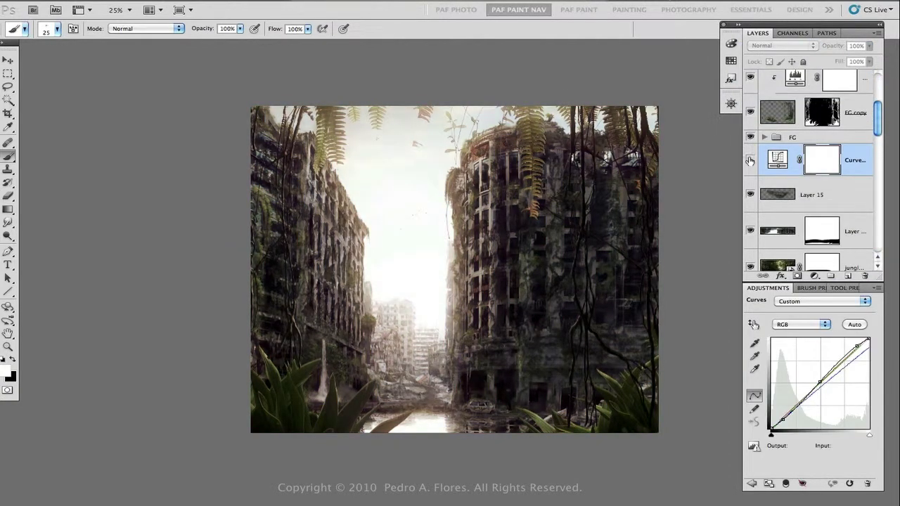
{"action": "left_click", "coordinate": [807, 194]}
{"action": "scroll", "coordinate": [808, 169], "scroll_direction": "up", "scroll_amount": 5}
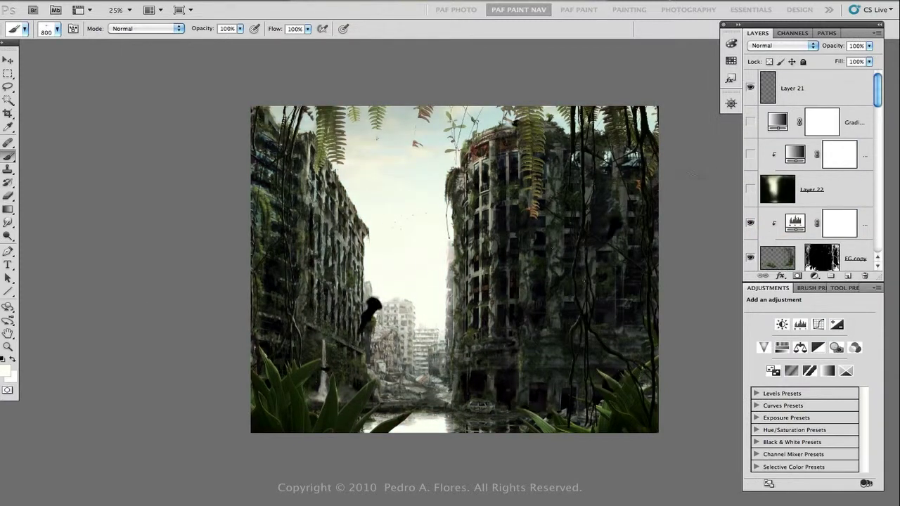
{"action": "scroll", "coordinate": [808, 169], "scroll_direction": "down", "scroll_amount": 3}
{"action": "left_click", "coordinate": [808, 230]}
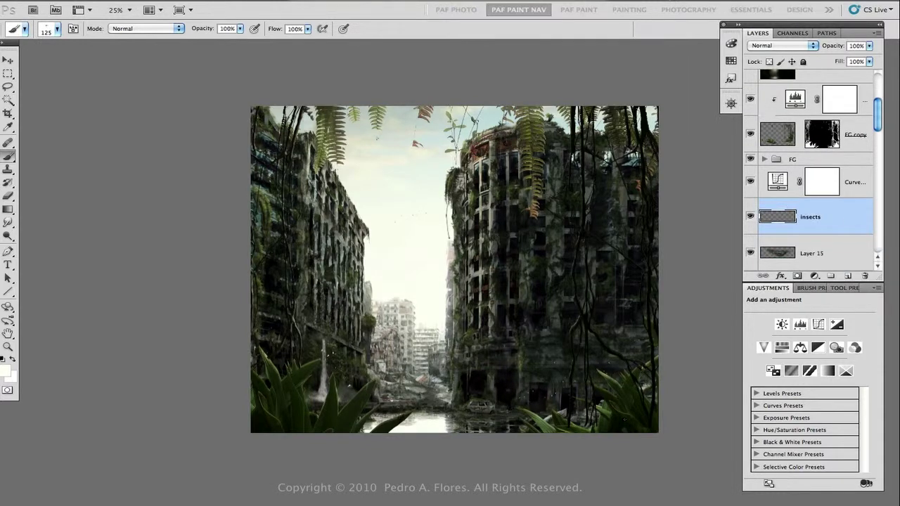
Move the insects layer above the foreground's Levels adjustment and paint tiny specks with a 50 px star brush at 48% layer opacity
{"action": "left_click_drag", "start_coordinate": [790, 216], "coordinate": [790, 86]}
{"action": "key", "text": "F5"}
{"action": "key", "text": "e"}
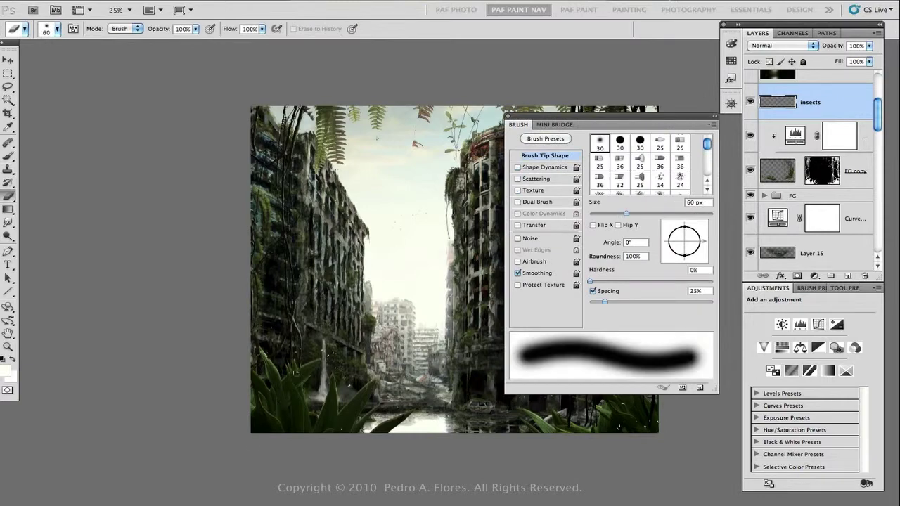
{"action": "key", "text": "b"}
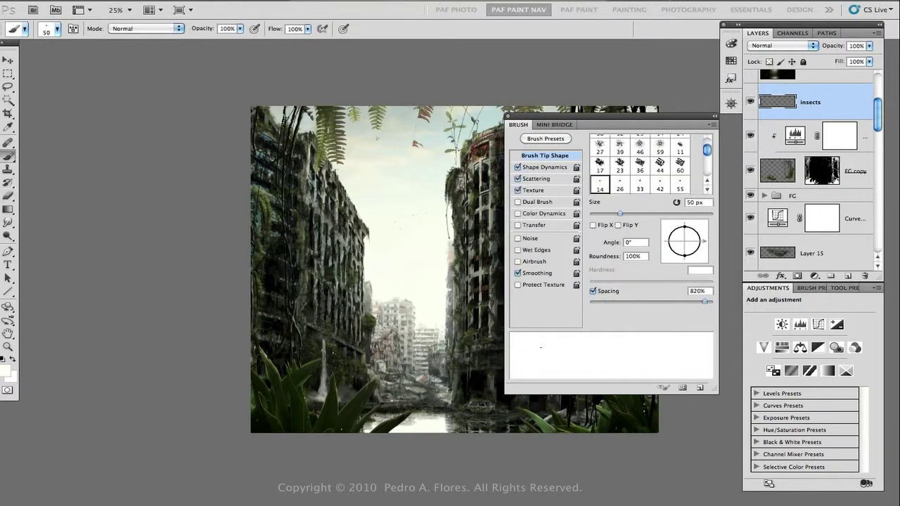
{"action": "mouse_move", "coordinate": [605, 117]}
{"action": "left_mouse_down"}
{"action": "mouse_move", "coordinate": [340, 361]}
{"action": "mouse_move", "coordinate": [417, 174]}
{"action": "mouse_move", "coordinate": [617, 351]}
{"action": "mouse_move", "coordinate": [439, 151]}
{"action": "mouse_move", "coordinate": [541, 101]}
{"action": "left_mouse_up"}
{"action": "key", "text": "F5"}
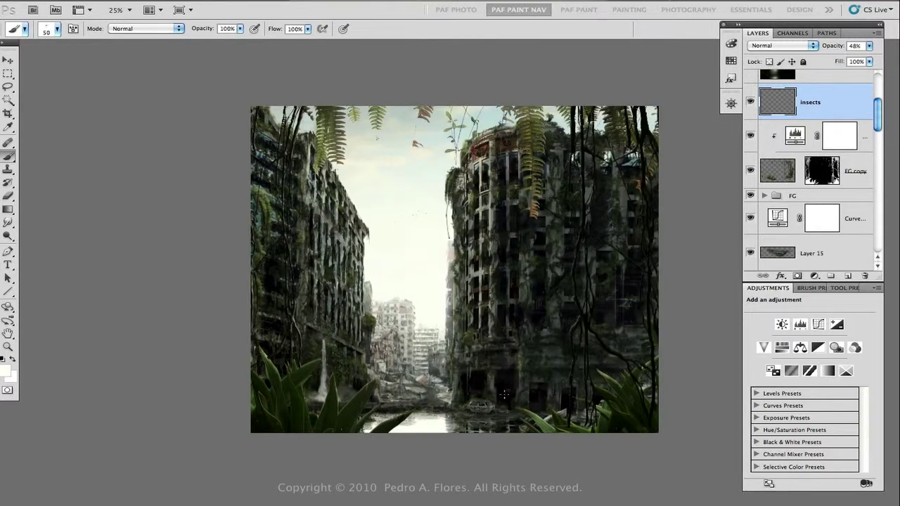
Add a new layer beneath the insects layer and choose a light warm yellow as the foreground color
{"action": "left_click", "coordinate": [847, 276], "text": "ctrl"}
{"action": "left_click", "coordinate": [6, 370]}
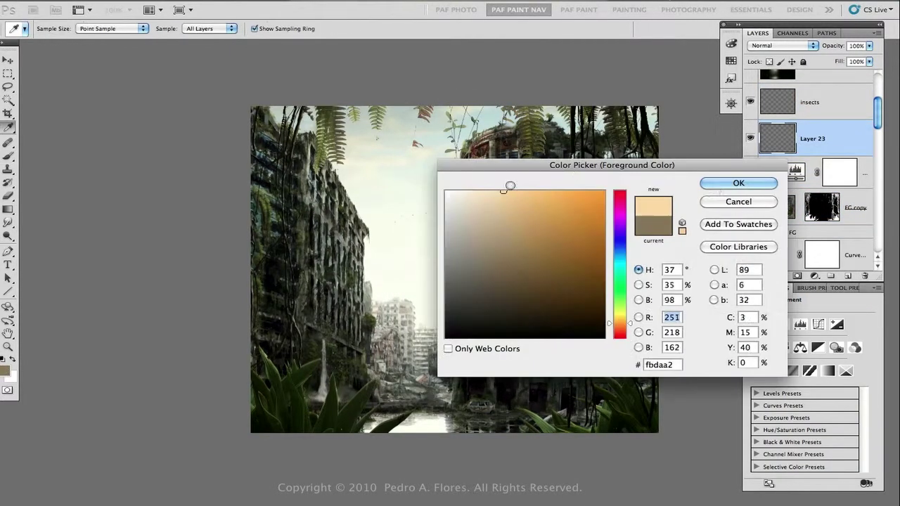
{"action": "left_click", "coordinate": [619, 320]}
{"action": "left_click", "coordinate": [738, 183]}
{"action": "key", "text": "b"}
Save the 50 px star brush as a preset with its size, and paint light rims on the foreground leaves with a 32 px brush
{"action": "key", "text": "F5"}
{"action": "left_click", "coordinate": [652, 109]}
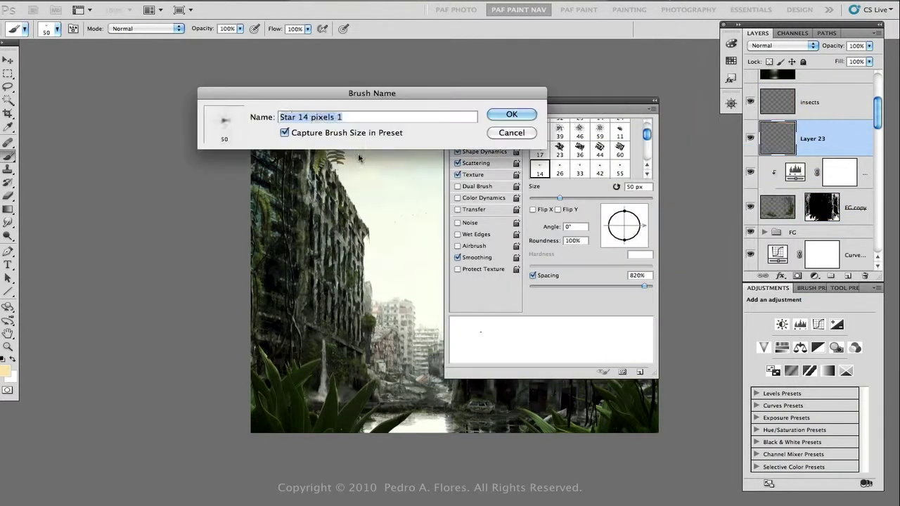
{"action": "key", "text": "Return"}
{"action": "left_click", "coordinate": [539, 150]}
{"action": "left_click", "coordinate": [485, 123]}
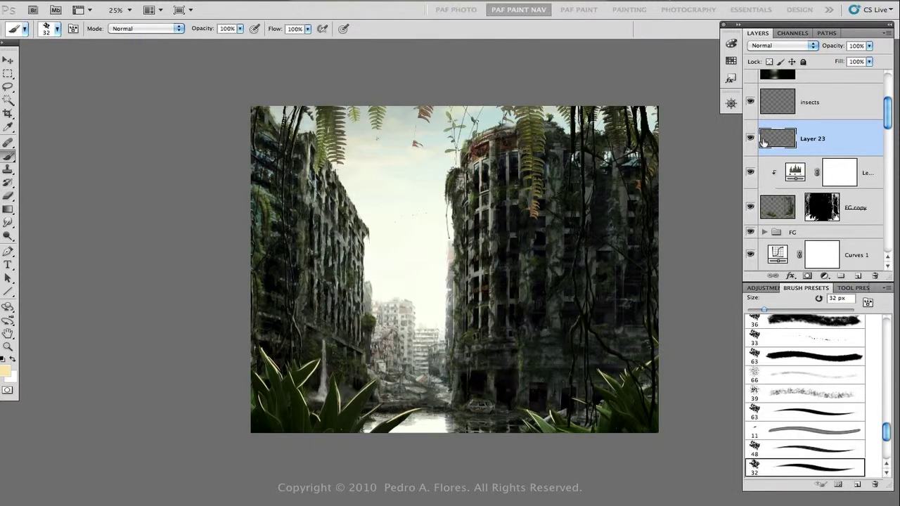
Try several blend modes on the leaf highlight layer, set it to Soft Light, and compare the image with and without it
{"action": "left_click", "coordinate": [780, 46]}
{"action": "left_click", "coordinate": [773, 156]}
{"action": "left_click", "coordinate": [781, 46]}
{"action": "left_click", "coordinate": [776, 25]}
{"action": "left_click", "coordinate": [780, 46]}
{"action": "left_click", "coordinate": [772, 6]}
{"action": "left_click", "coordinate": [749, 140]}
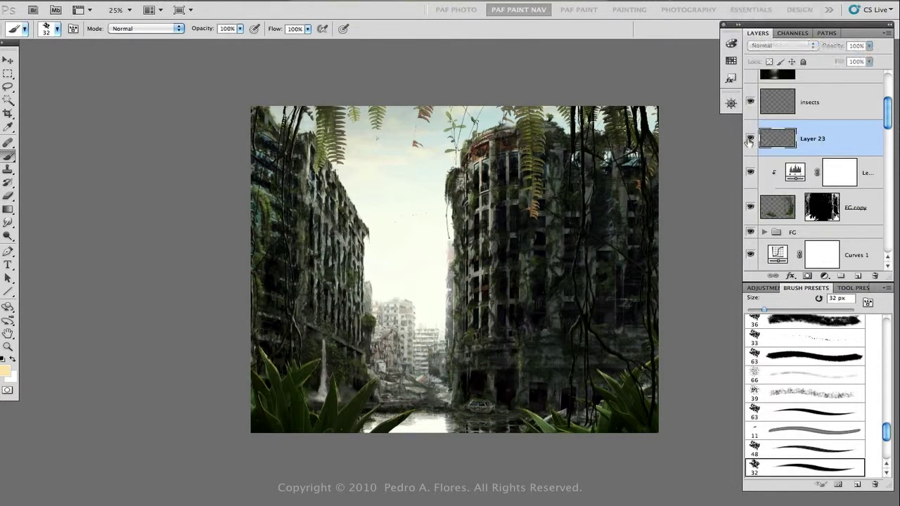
{"action": "left_click", "coordinate": [749, 139]}
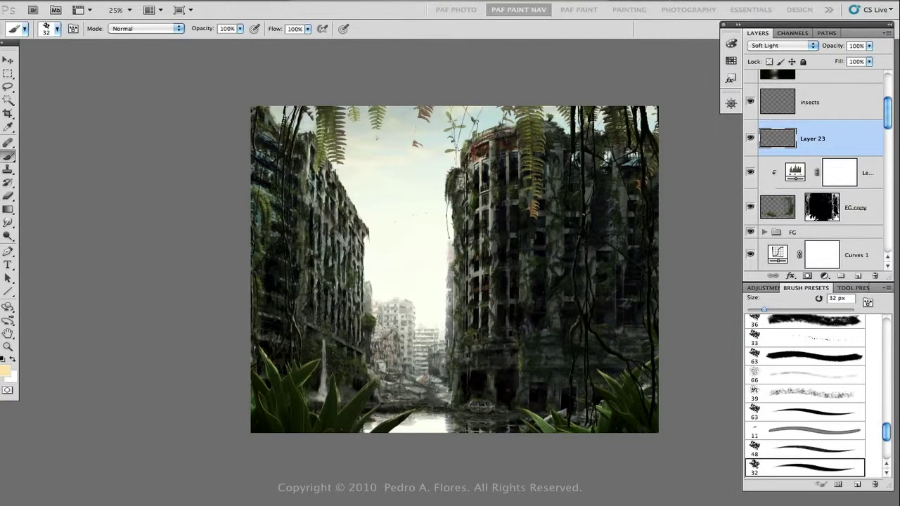
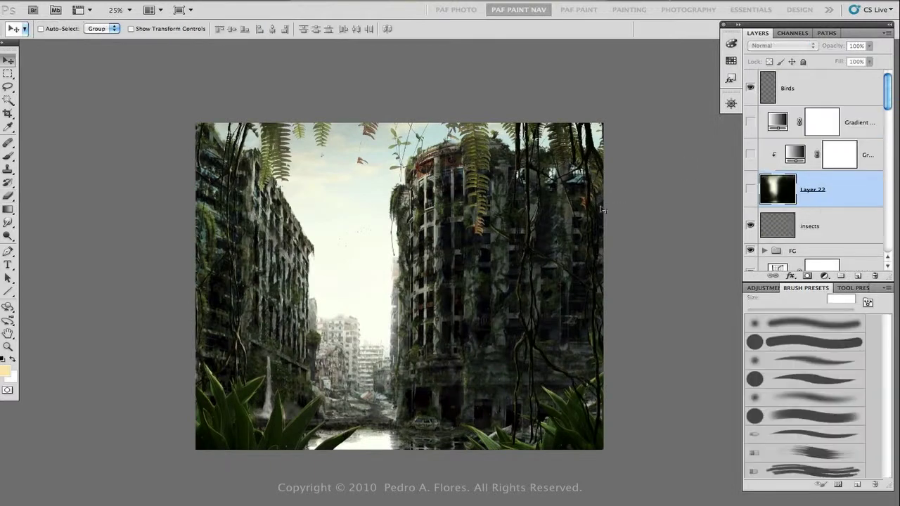
Preview the glow layer and add a layer named Fog between Layer 15 and the Curves adjustment
{"action": "left_click", "coordinate": [750, 190]}
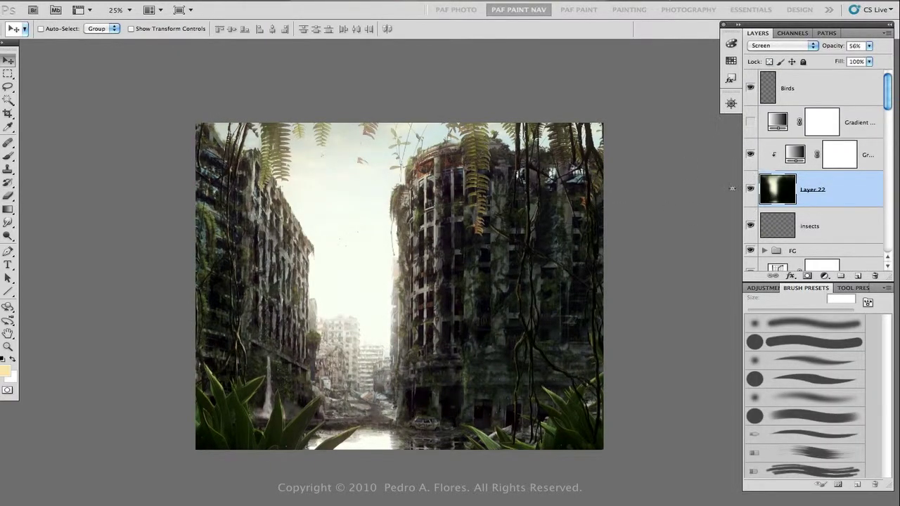
{"action": "left_click_drag", "start_coordinate": [887, 98], "coordinate": [884, 131]}
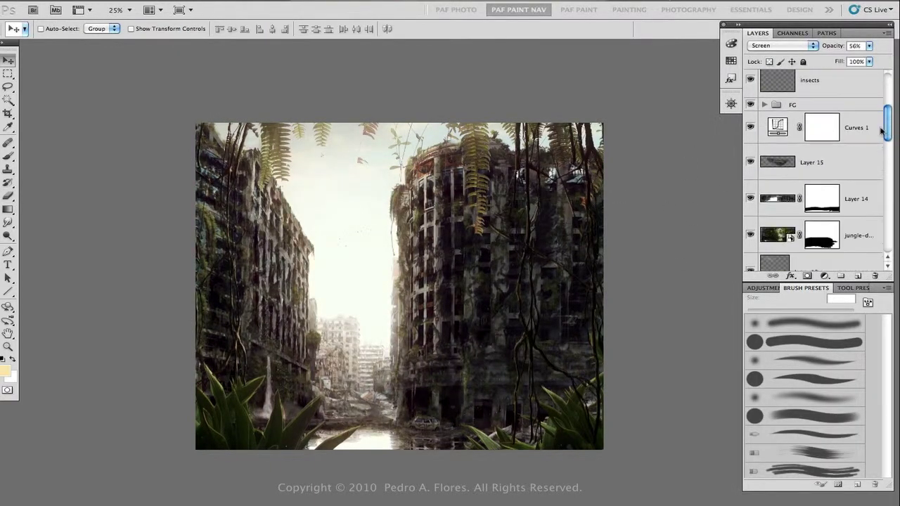
{"action": "left_click", "coordinate": [863, 151]}
{"action": "left_click", "coordinate": [857, 276]}
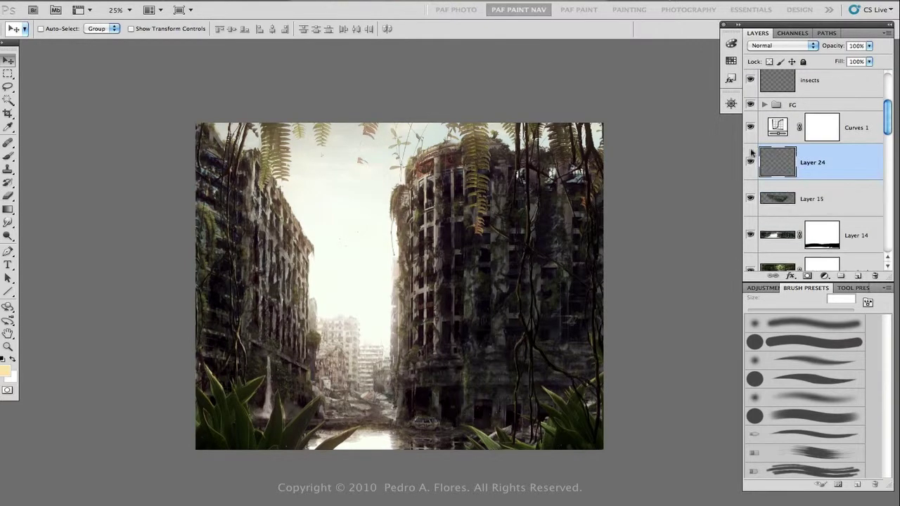
{"action": "key", "text": "b"}
{"action": "mouse_move", "coordinate": [887, 130]}
{"action": "left_mouse_down"}
{"action": "mouse_move", "coordinate": [889, 91]}
{"action": "mouse_move", "coordinate": [887, 123]}
{"action": "left_mouse_up"}
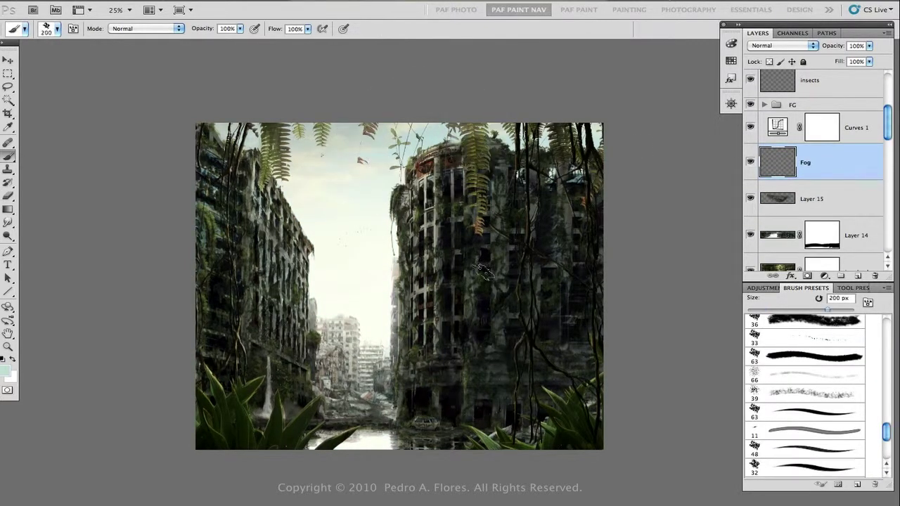
Choose a textured scatter brush at 523 px and paint pale fog across the buildings and street on the Fog layer
{"action": "key", "text": "F5"}
{"action": "key", "text": "F5"}
{"action": "left_click", "coordinate": [805, 393]}
{"action": "mouse_move", "coordinate": [495, 367]}
{"action": "left_mouse_down"}
{"action": "mouse_move", "coordinate": [413, 305]}
{"action": "mouse_move", "coordinate": [434, 256]}
{"action": "mouse_move", "coordinate": [390, 292]}
{"action": "mouse_move", "coordinate": [646, 307]}
{"action": "mouse_move", "coordinate": [633, 276]}
{"action": "mouse_move", "coordinate": [697, 225]}
{"action": "mouse_move", "coordinate": [330, 257]}
{"action": "mouse_move", "coordinate": [295, 319]}
{"action": "mouse_move", "coordinate": [290, 398]}
{"action": "mouse_move", "coordinate": [373, 373]}
{"action": "mouse_move", "coordinate": [290, 345]}
{"action": "mouse_move", "coordinate": [293, 249]}
{"action": "mouse_move", "coordinate": [257, 232]}
{"action": "mouse_move", "coordinate": [576, 228]}
{"action": "mouse_move", "coordinate": [600, 352]}
{"action": "mouse_move", "coordinate": [209, 430]}
{"action": "mouse_move", "coordinate": [475, 394]}
{"action": "mouse_move", "coordinate": [200, 151]}
{"action": "mouse_move", "coordinate": [280, 301]}
{"action": "mouse_move", "coordinate": [382, 236]}
{"action": "mouse_move", "coordinate": [397, 322]}
{"action": "mouse_move", "coordinate": [298, 339]}
{"action": "mouse_move", "coordinate": [452, 327]}
{"action": "left_mouse_up"}
Soften the fog with Gaussian Blur, set the Fog layer's opacity to 20%, and preview it with the glow layer
{"action": "left_click", "coordinate": [265, 2]}
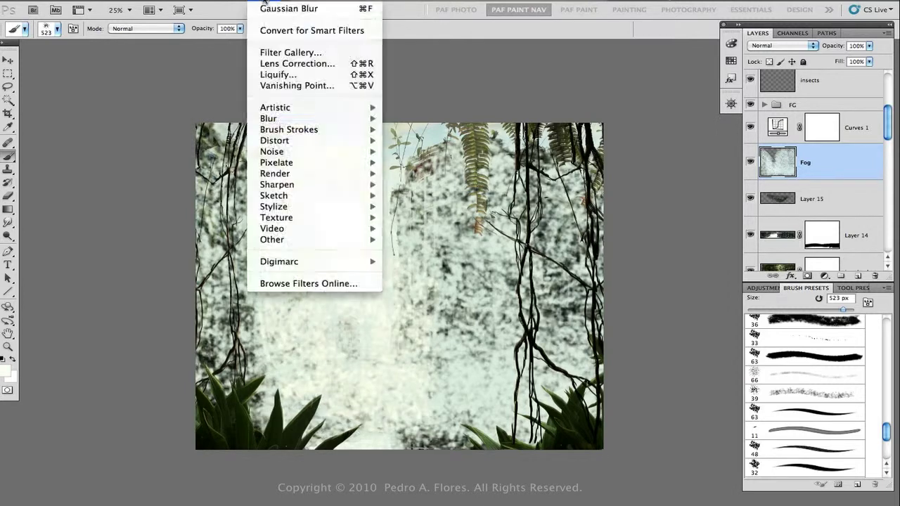
{"action": "left_click", "coordinate": [285, 9]}
{"action": "left_click_drag", "start_coordinate": [575, 310], "coordinate": [651, 310]}
{"action": "left_click", "coordinate": [731, 152]}
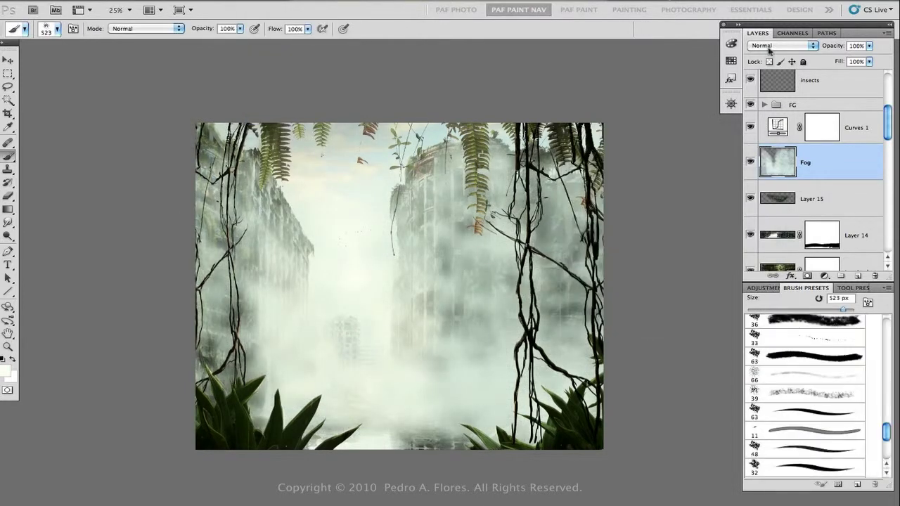
{"action": "left_click_drag", "start_coordinate": [869, 45], "coordinate": [823, 59]}
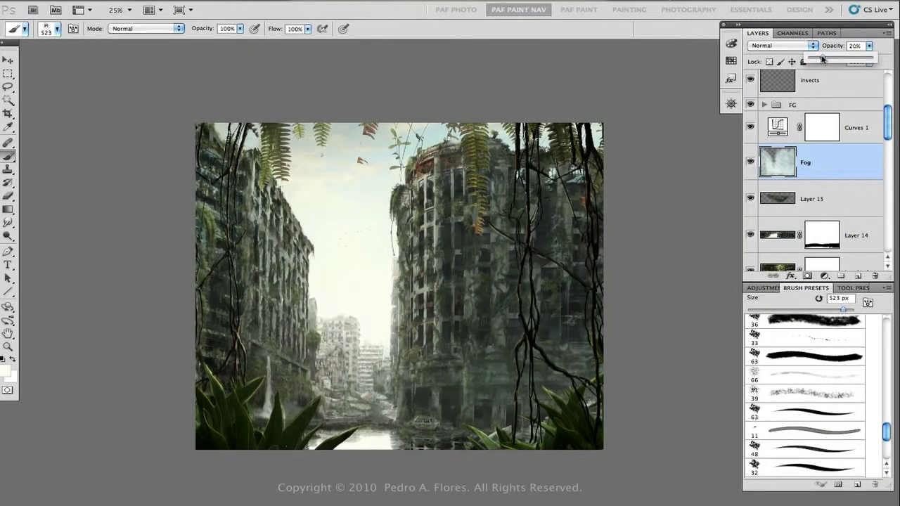
{"action": "scroll", "coordinate": [796, 140], "scroll_direction": "up", "scroll_amount": 2}
{"action": "left_click", "coordinate": [750, 80]}
{"action": "left_click", "coordinate": [750, 80]}
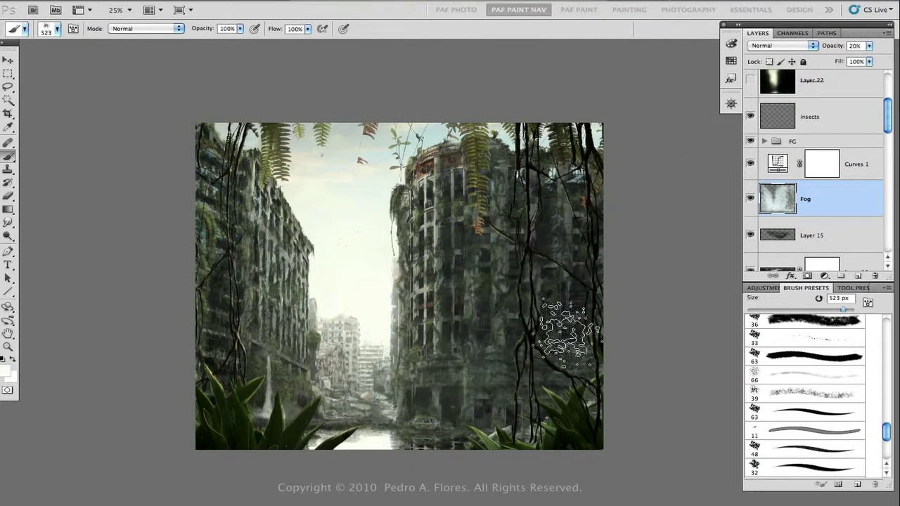
Apply a 69.6 px Gaussian Blur to the Fog layer and set its opacity to 18%
{"action": "left_click", "coordinate": [266, 1]}
{"action": "mouse_move", "coordinate": [272, 117]}
{"action": "left_click", "coordinate": [393, 175]}
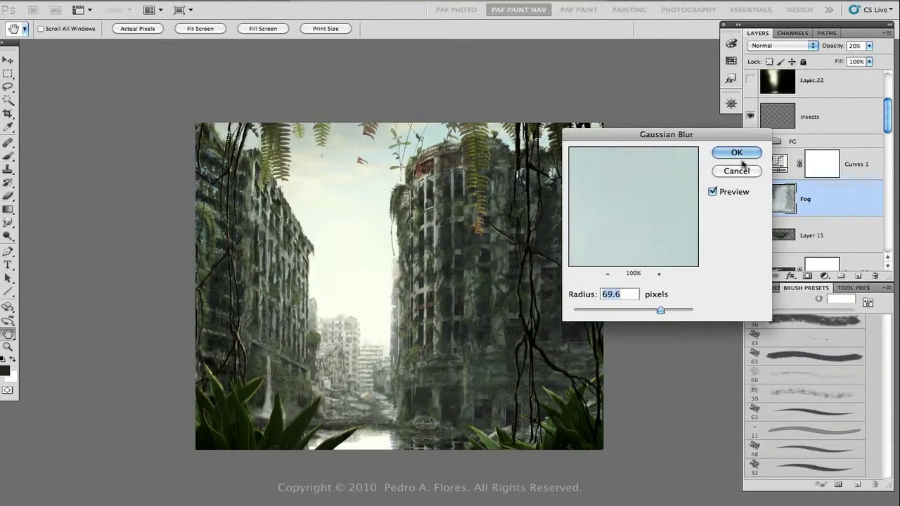
{"action": "left_click", "coordinate": [738, 155]}
{"action": "left_click_drag", "start_coordinate": [869, 45], "coordinate": [831, 61]}
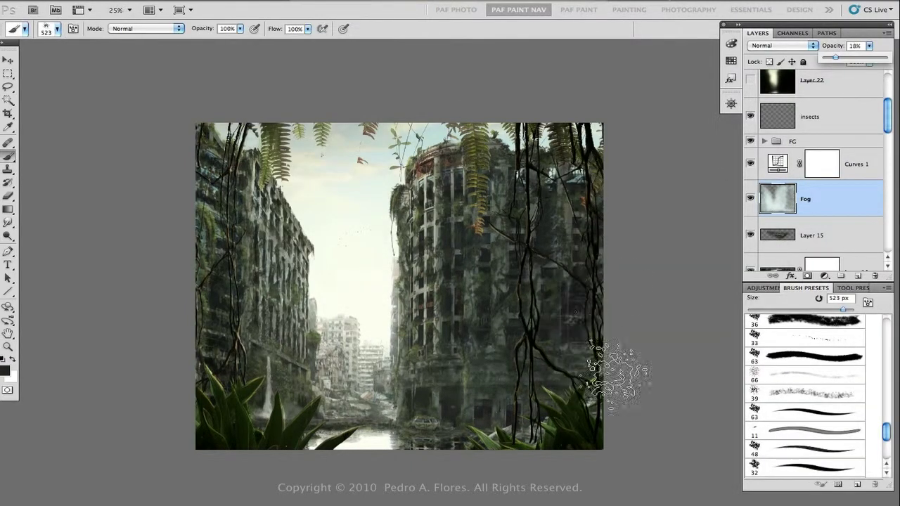
Show the glow and gradient map layers again and move the FG group above them, below the birds
{"action": "scroll", "coordinate": [750, 138], "scroll_direction": "up", "scroll_amount": 3}
{"action": "left_click", "coordinate": [750, 188]}
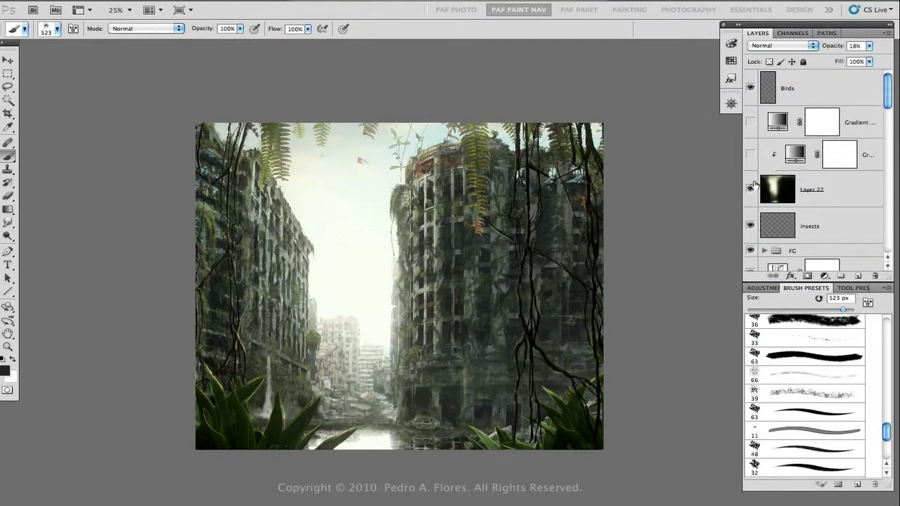
{"action": "left_click", "coordinate": [750, 123]}
{"action": "left_click_drag", "start_coordinate": [792, 250], "coordinate": [801, 105]}
Try duplicating the FG group and merging the copy into a single layer
{"action": "key", "text": "ctrl+j"}
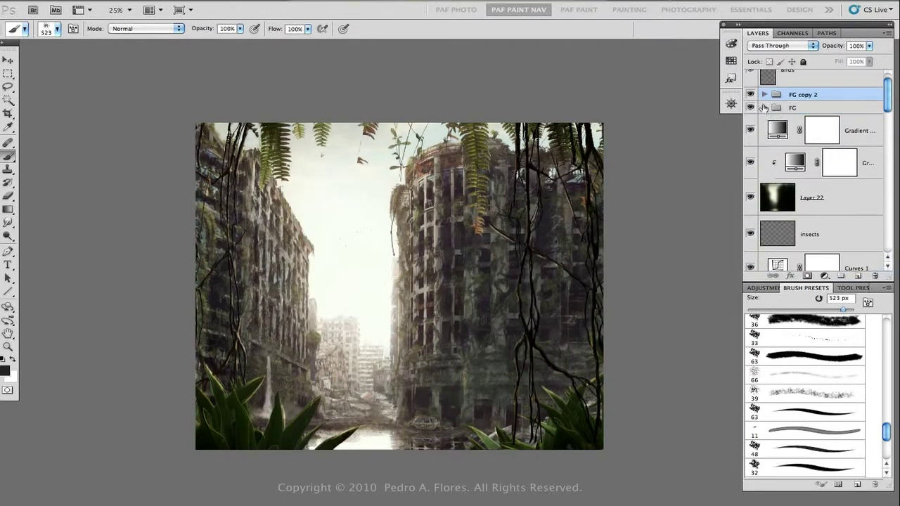
{"action": "key", "text": "ctrl+e"}
{"action": "key", "text": "c"}
{"action": "left_click_drag", "start_coordinate": [196, 124], "coordinate": [594, 360]}
{"action": "key", "text": "Escape"}
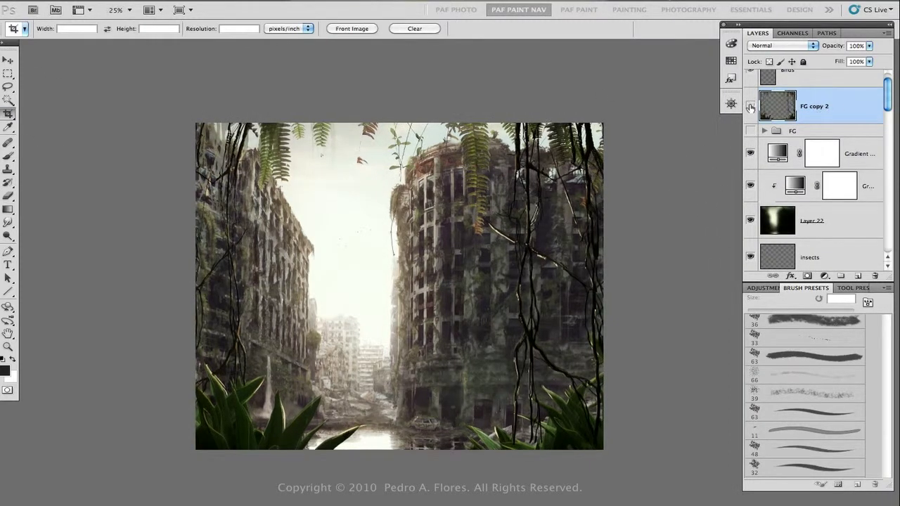
Toggle the merged foreground copy for comparison, and undo the merge and duplication of the FG group
{"action": "left_click", "coordinate": [750, 105]}
{"action": "key", "text": "ctrl+alt+z"}
{"action": "key", "text": "ctrl+alt+z"}
{"action": "scroll", "coordinate": [815, 176], "scroll_direction": "down", "scroll_amount": 3}
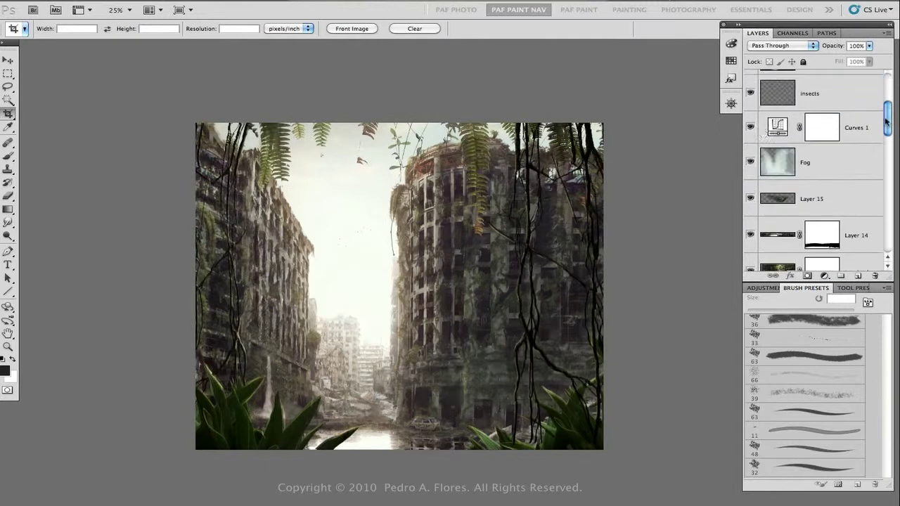
Move the Curves 1 layer below Fog and lower its shadow point to input 33, output 11
{"action": "left_click", "coordinate": [776, 164]}
{"action": "left_click_drag", "start_coordinate": [777, 422], "coordinate": [781, 426]}
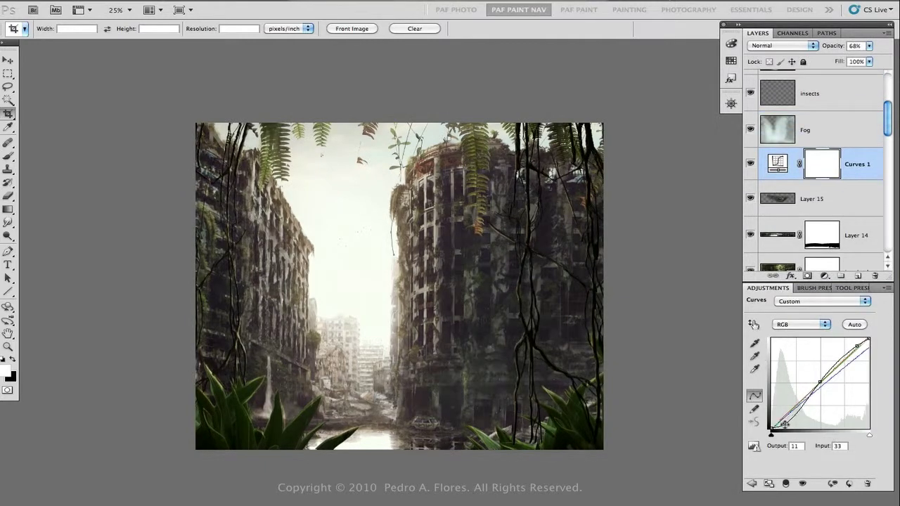
Set the Fog layer's blending mode to Linear Dodge (Add) with about 16% opacity
{"action": "left_click", "coordinate": [813, 127]}
{"action": "left_click", "coordinate": [781, 45]}
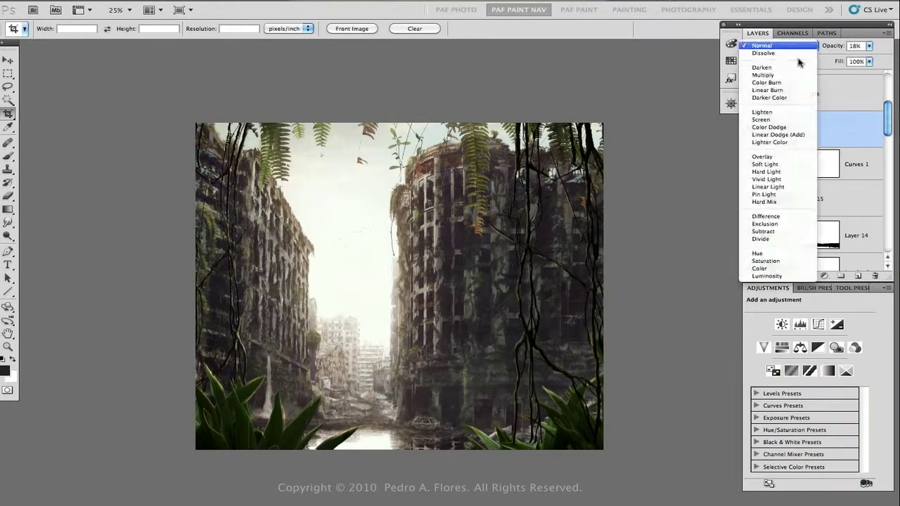
{"action": "left_click", "coordinate": [773, 142]}
{"action": "left_click", "coordinate": [869, 45]}
{"action": "left_click_drag", "start_coordinate": [863, 57], "coordinate": [834, 59]}
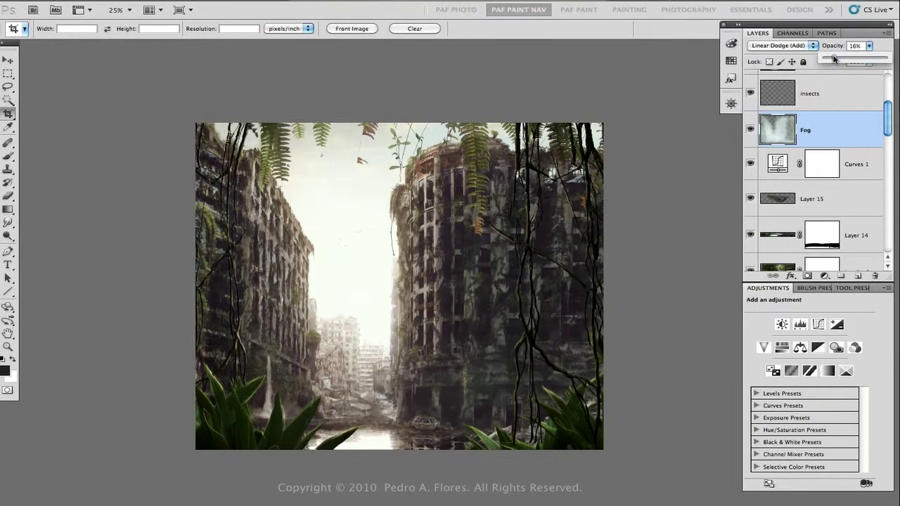
{"action": "scroll", "coordinate": [885, 126], "scroll_direction": "up", "scroll_amount": 4}
{"action": "left_click", "coordinate": [795, 112]}
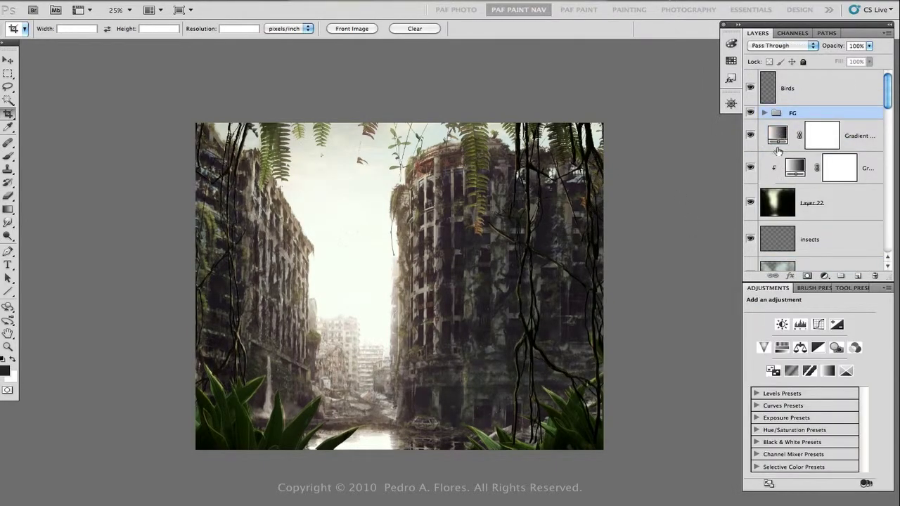
{"action": "left_click", "coordinate": [764, 113]}
{"action": "left_click", "coordinate": [776, 113], "text": "ctrl"}
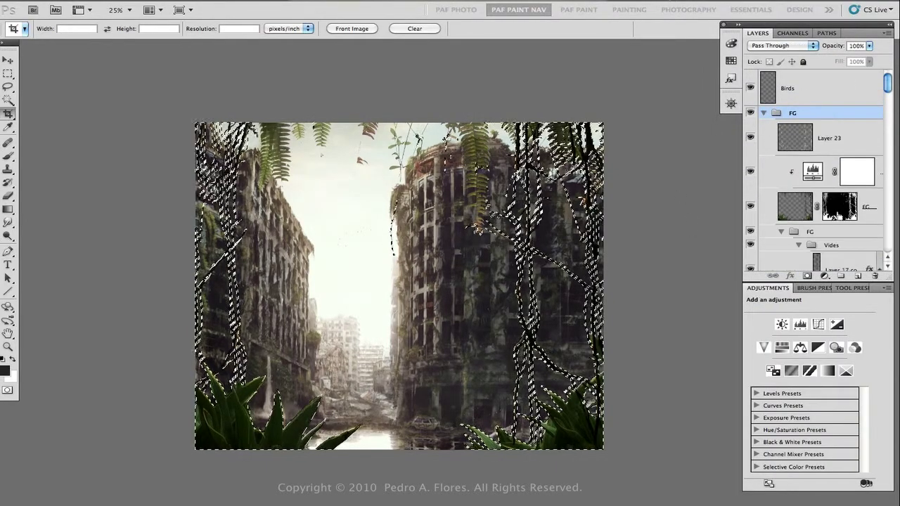
{"action": "key", "text": "ctrl+d"}
{"action": "left_click", "coordinate": [764, 112]}
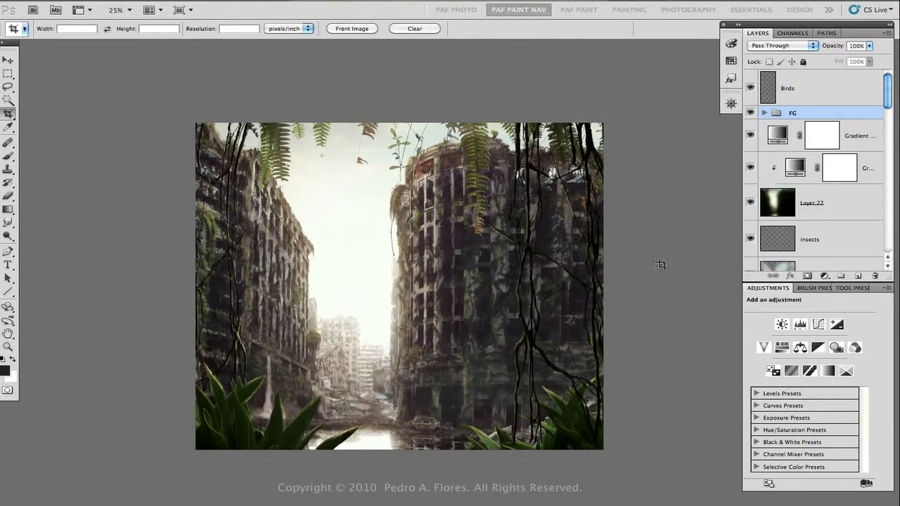
Move the FG group between the insects and Fog layers, and try a Hue/Saturation adjustment with saturation +2, deleting it again
{"action": "left_click", "coordinate": [824, 276]}
{"action": "left_click", "coordinate": [763, 353]}
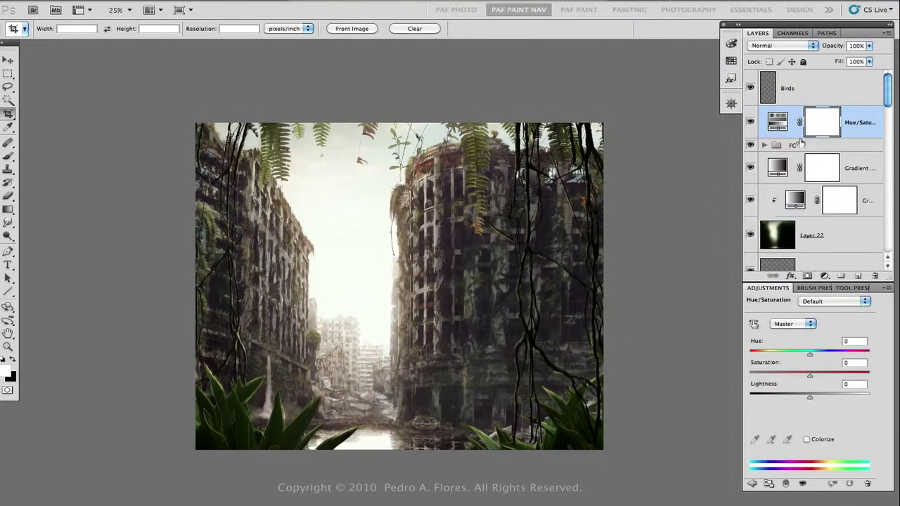
{"action": "left_click_drag", "start_coordinate": [789, 145], "coordinate": [791, 200]}
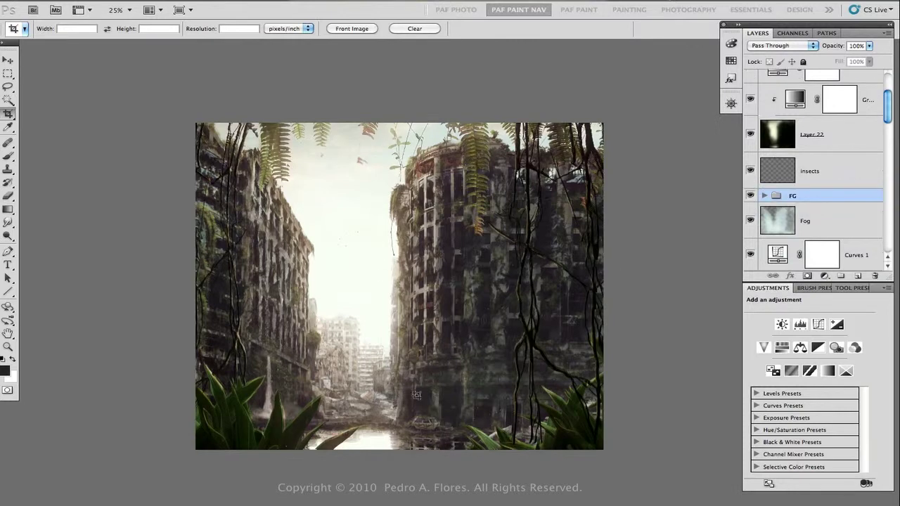
{"action": "left_click_drag", "start_coordinate": [884, 120], "coordinate": [858, 214]}
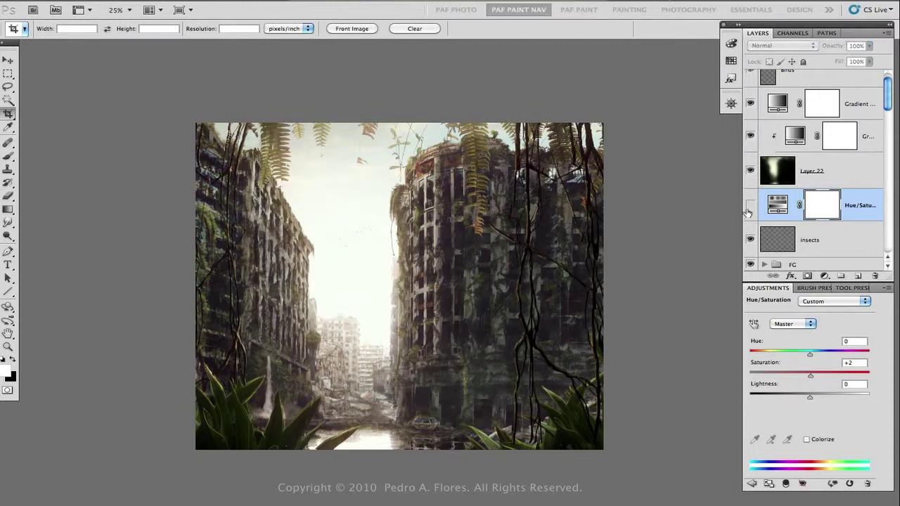
{"action": "key", "text": "BackSpace"}
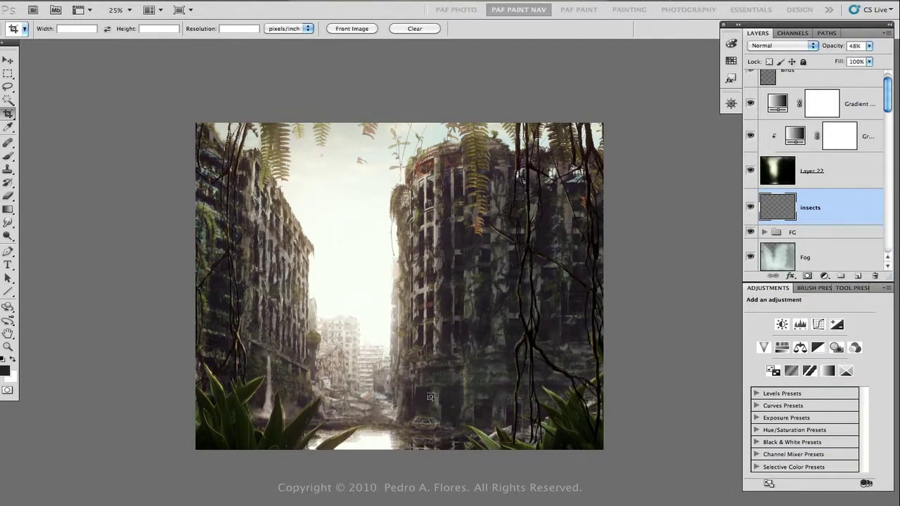
Create a new layer above Birds and set up the textured 23 px brush with white as the painting colour
{"action": "key", "text": "ctrl+shift+alt+n"}
{"action": "key", "text": "b"}
{"action": "left_click", "coordinate": [806, 288]}
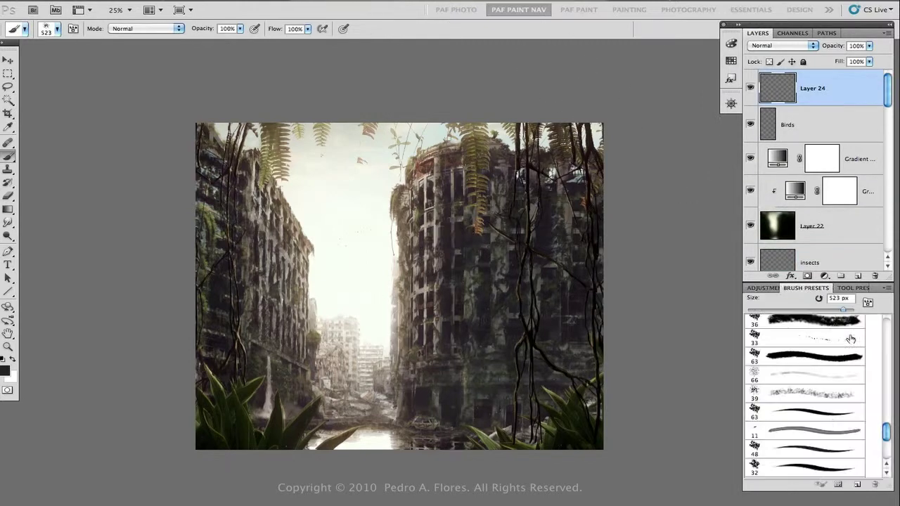
{"action": "scroll", "coordinate": [850, 339], "scroll_direction": "up", "scroll_amount": 10}
{"action": "left_click", "coordinate": [799, 358]}
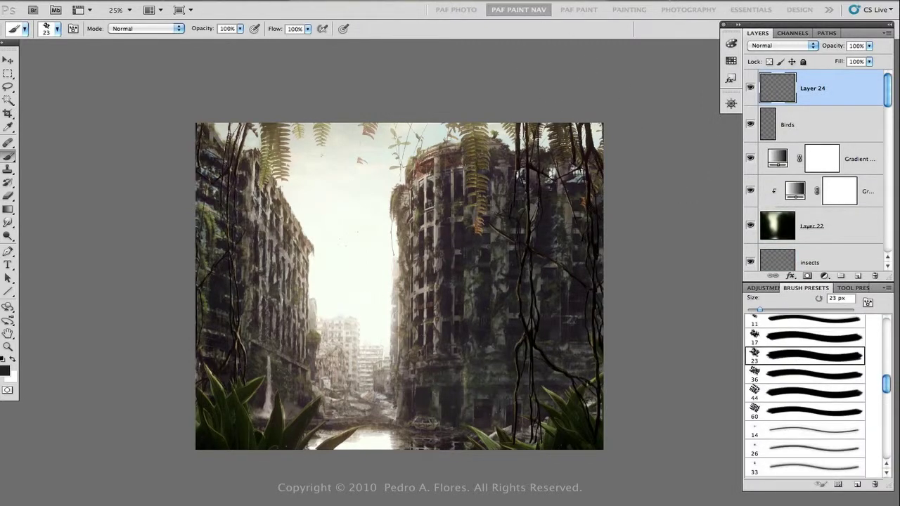
{"action": "left_click_drag", "start_coordinate": [759, 309], "coordinate": [771, 309]}
{"action": "key", "text": "F5"}
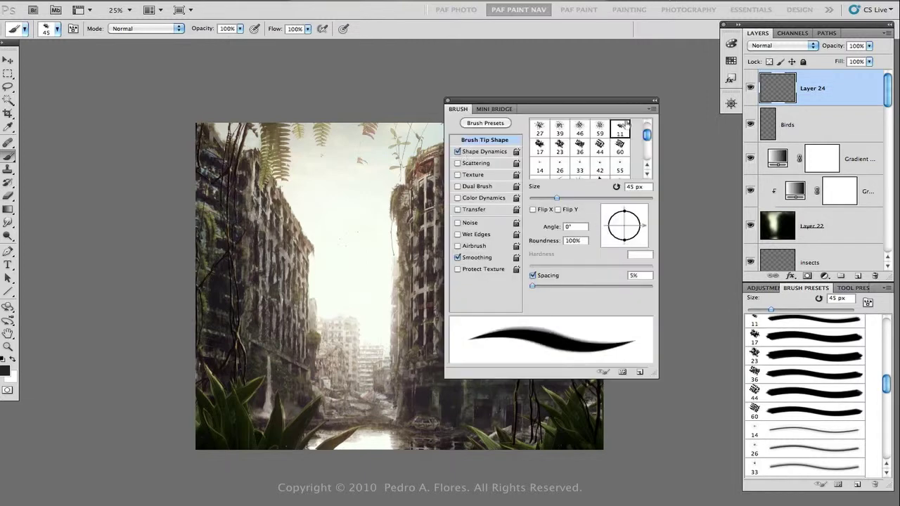
{"action": "left_click", "coordinate": [558, 144]}
{"action": "key", "text": "F5"}
{"action": "left_click_drag", "start_coordinate": [427, 361], "coordinate": [450, 354]}
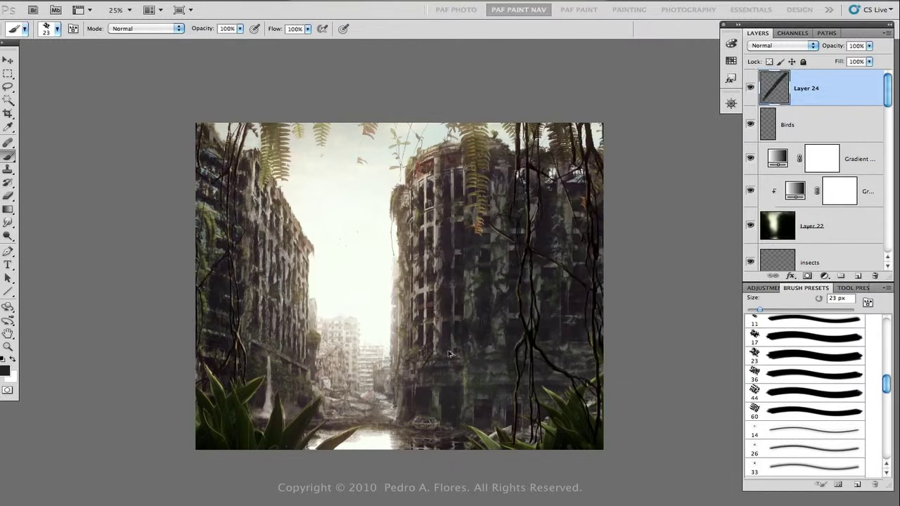
{"action": "key", "text": "ctrl+z"}
{"action": "key", "text": "x"}
{"action": "mouse_move", "coordinate": [529, 447]}
{"action": "left_mouse_down"}
{"action": "mouse_move", "coordinate": [571, 418]}
{"action": "mouse_move", "coordinate": [585, 447]}
{"action": "mouse_move", "coordinate": [601, 437]}
{"action": "left_mouse_up"}
{"action": "key", "text": "ctrl+alt+z"}
{"action": "key", "text": "ctrl+alt+z"}
{"action": "key", "text": "ctrl+alt+z"}
Hand-write the artist's signature in white and transform it to fit small in the painting's lower-right corner
{"action": "mouse_move", "coordinate": [404, 345]}
{"action": "left_mouse_down"}
{"action": "mouse_move", "coordinate": [469, 268]}
{"action": "mouse_move", "coordinate": [449, 363]}
{"action": "mouse_move", "coordinate": [393, 365]}
{"action": "mouse_move", "coordinate": [573, 430]}
{"action": "left_mouse_up"}
{"action": "key", "text": "ctrl+t"}
{"action": "key", "text": "Return"}
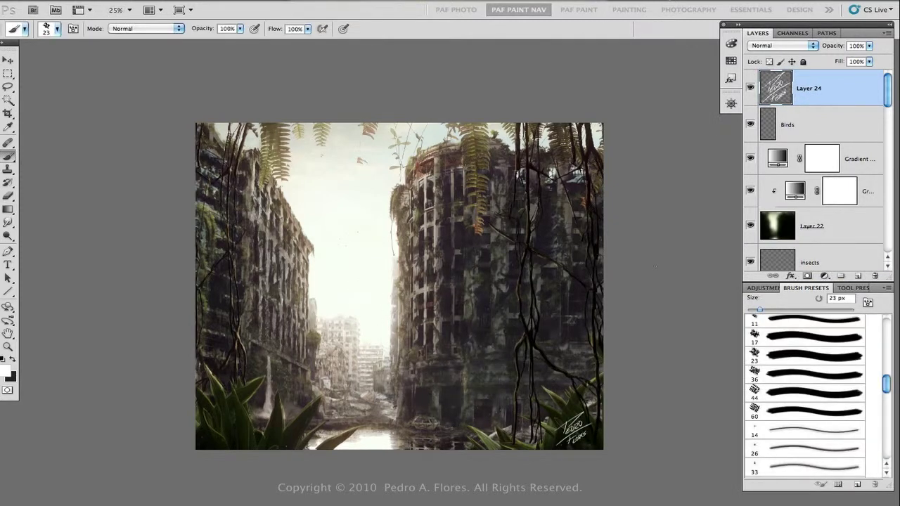
Duplicate the Layer 19 fern and place the copy hanging from the top edge over the open sky
{"action": "scroll", "coordinate": [815, 180], "scroll_direction": "down", "scroll_amount": 10}
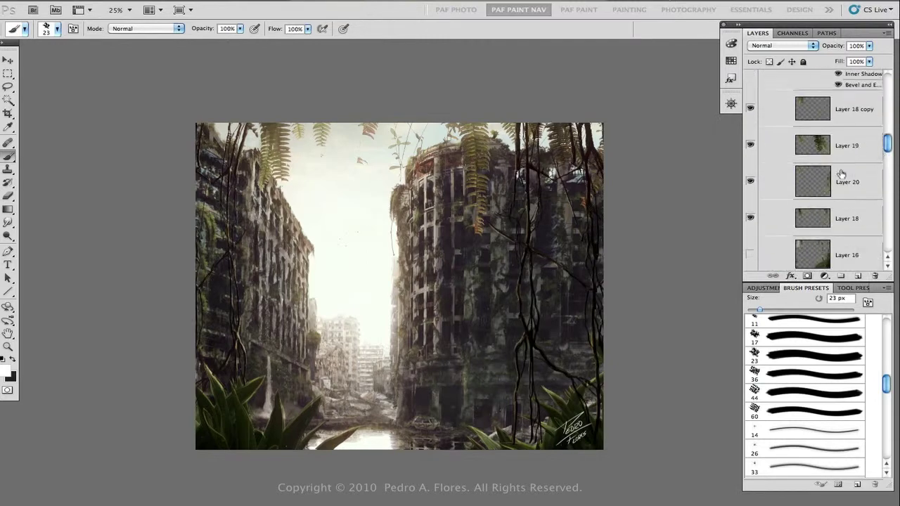
{"action": "left_click", "coordinate": [844, 144]}
{"action": "key", "text": "v"}
{"action": "left_click_drag", "start_coordinate": [379, 184], "coordinate": [391, 242]}
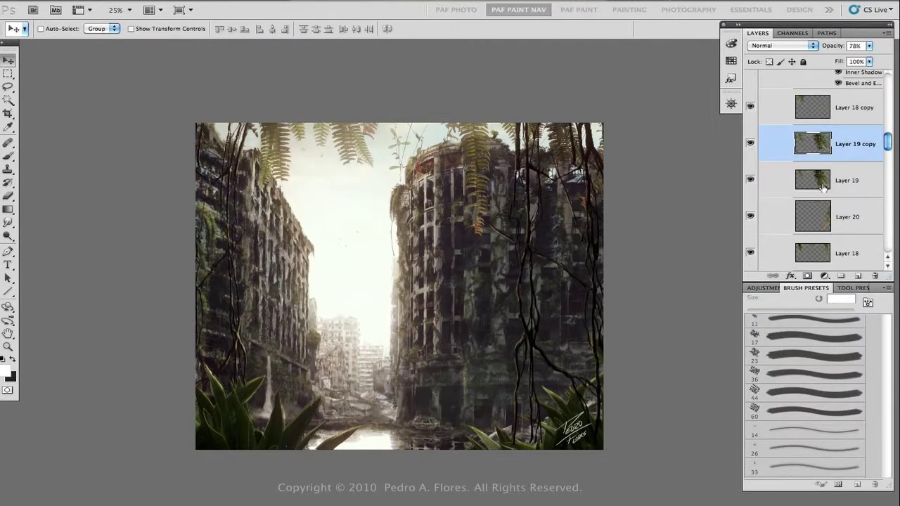
Duplicate the Layer 18 copy plant and transform the duplicate
{"action": "left_click", "coordinate": [851, 213]}
{"action": "left_click", "coordinate": [854, 108]}
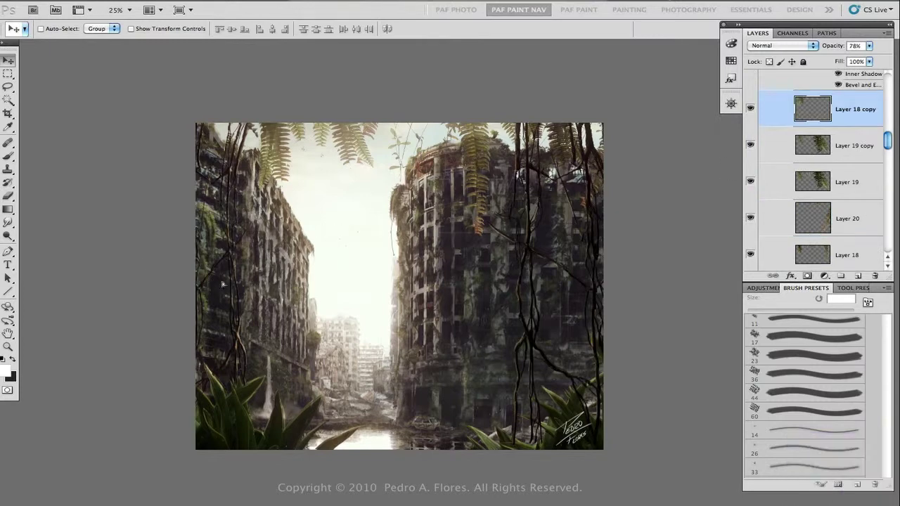
{"action": "key", "text": "ctrl+j"}
{"action": "key", "text": "ctrl+t"}
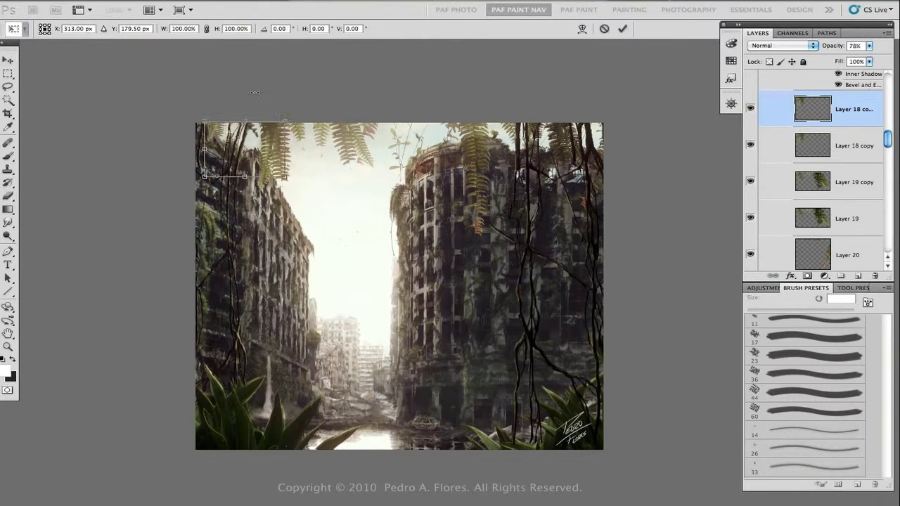
{"action": "key", "text": "Return"}
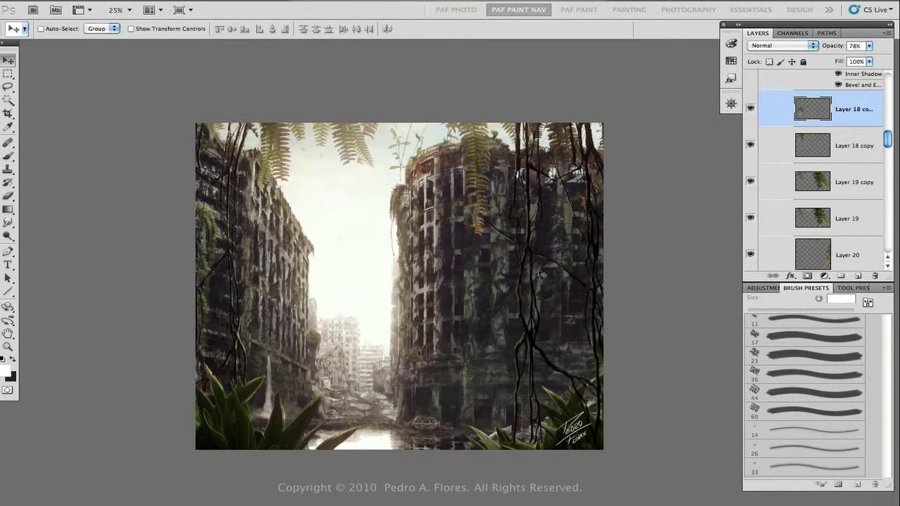
Copy the small hanging leaves from Layer 18 to a new layer, scaled to about 65% and rotated about -26.7° over the left vines
{"action": "scroll", "coordinate": [752, 163], "scroll_direction": "down", "scroll_amount": 4}
{"action": "left_click", "coordinate": [767, 149]}
{"action": "left_click", "coordinate": [8, 86]}
{"action": "left_click_drag", "start_coordinate": [393, 154], "coordinate": [422, 190]}
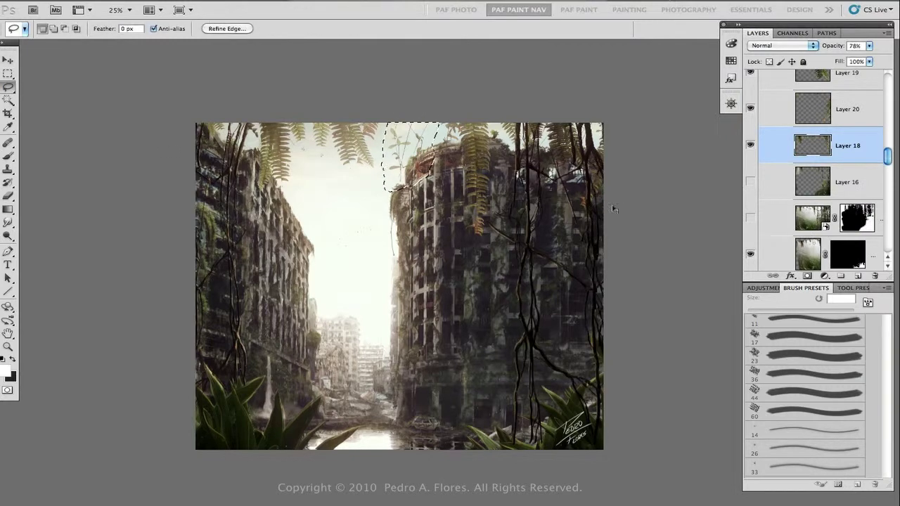
{"action": "key", "text": "ctrl+j"}
{"action": "key", "text": "v"}
{"action": "key", "text": "ctrl+t"}
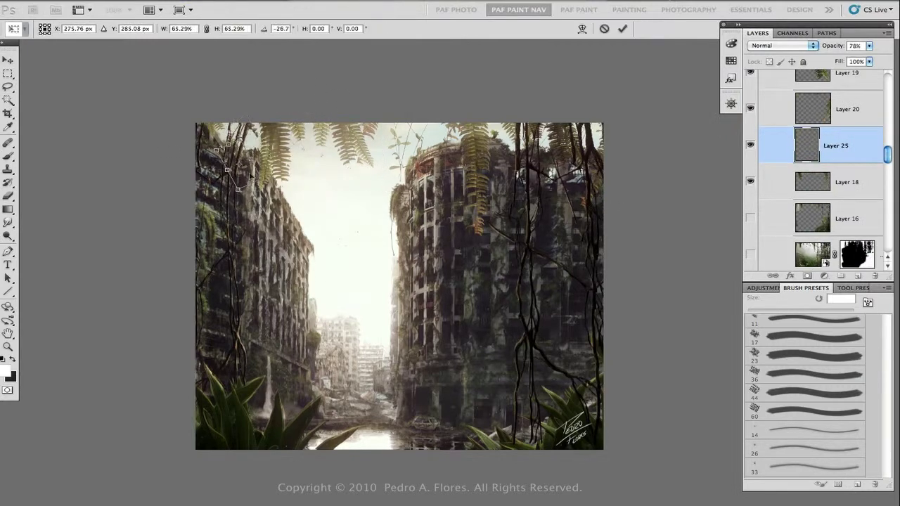
{"action": "key", "text": "Return"}
Duplicate the small leaves along the left vines and onto the right vines, rotating the lower right copy about -27.4°
{"action": "key", "text": "ctrl+j"}
{"action": "key", "text": "ctrl+j"}
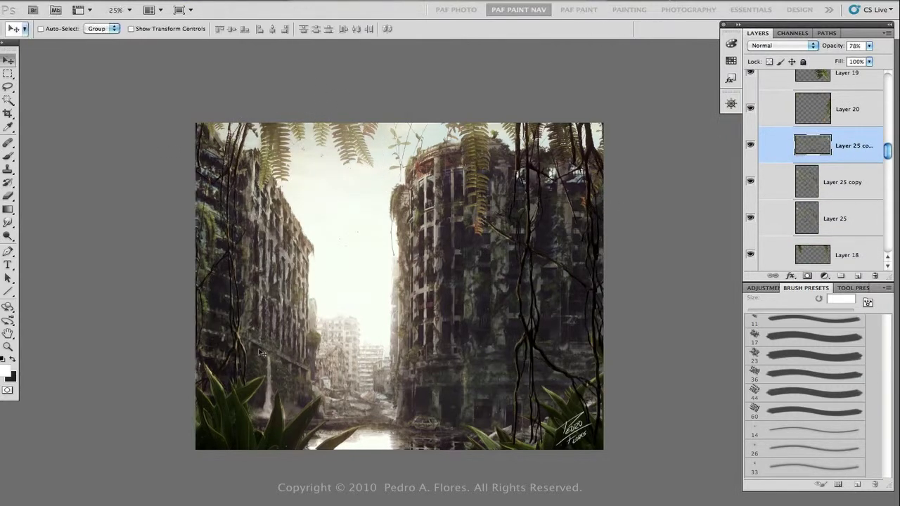
{"action": "left_click_drag", "start_coordinate": [263, 328], "coordinate": [568, 340]}
{"action": "key", "text": "ctrl+t"}
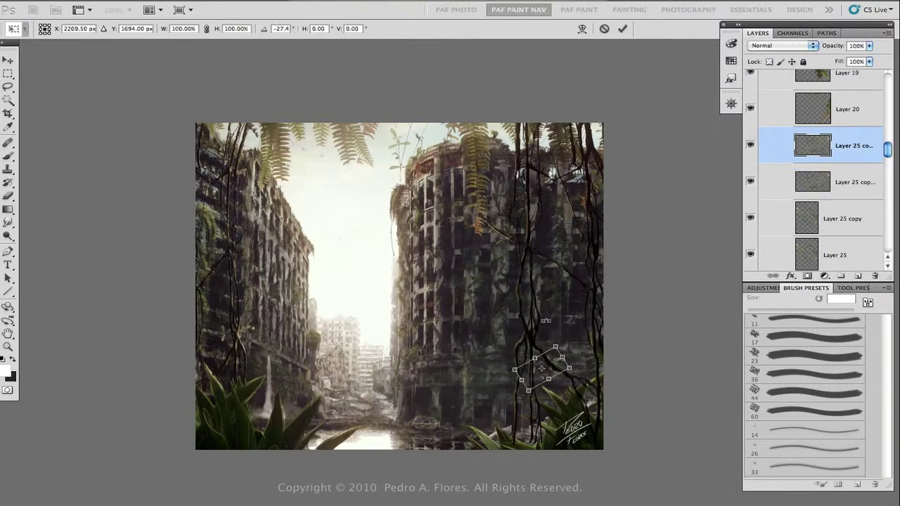
{"action": "key", "text": "Return"}
Darken the right-hand leaf copy with a Levels midtone of 0.77, and transform a duplicate of it higher on the right vines
{"action": "key", "text": "ctrl+l"}
{"action": "left_click_drag", "start_coordinate": [173, 253], "coordinate": [201, 254]}
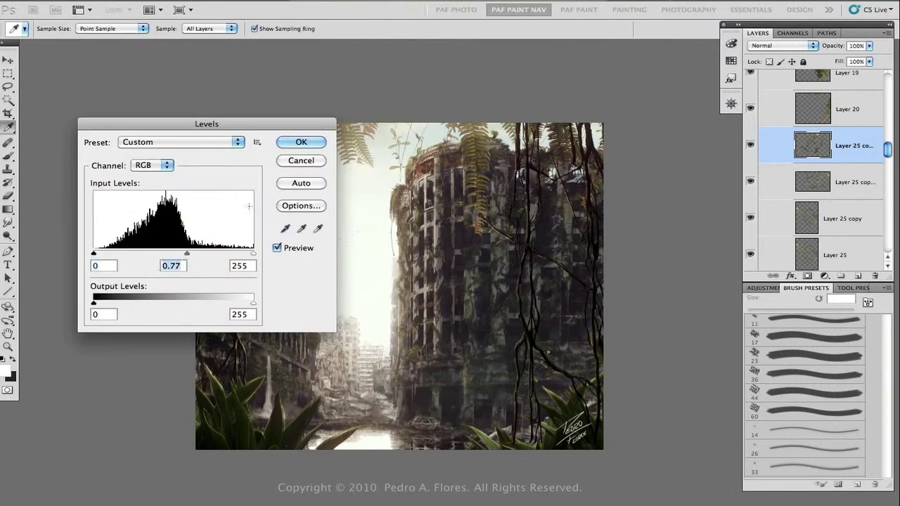
{"action": "key", "text": "Return"}
{"action": "key", "text": "ctrl+j"}
{"action": "key", "text": "ctrl+t"}
{"action": "left_click_drag", "start_coordinate": [548, 232], "coordinate": [555, 278]}
{"action": "key", "text": "Return"}
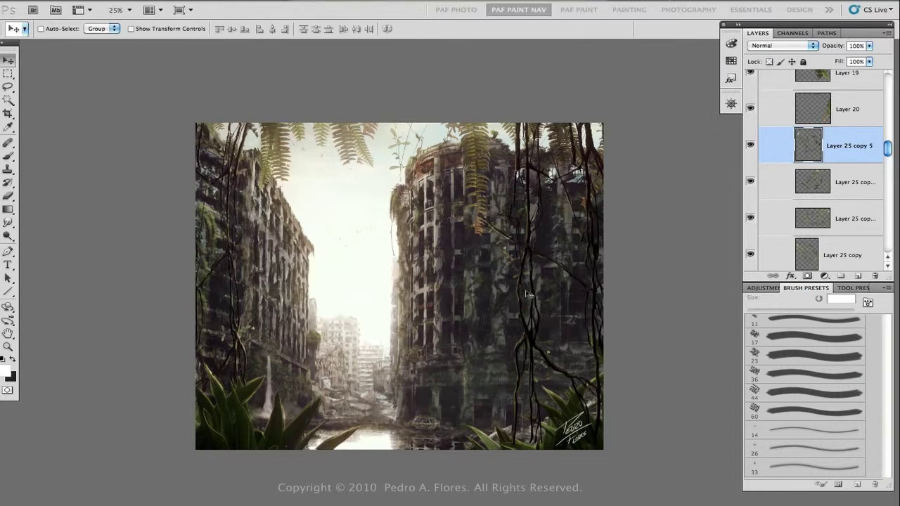
Place three more leaf copies hanging along the painting's top edge among the ferns, rotating the first about -176°
{"action": "key", "text": "ctrl+j"}
{"action": "key", "text": "ctrl+t"}
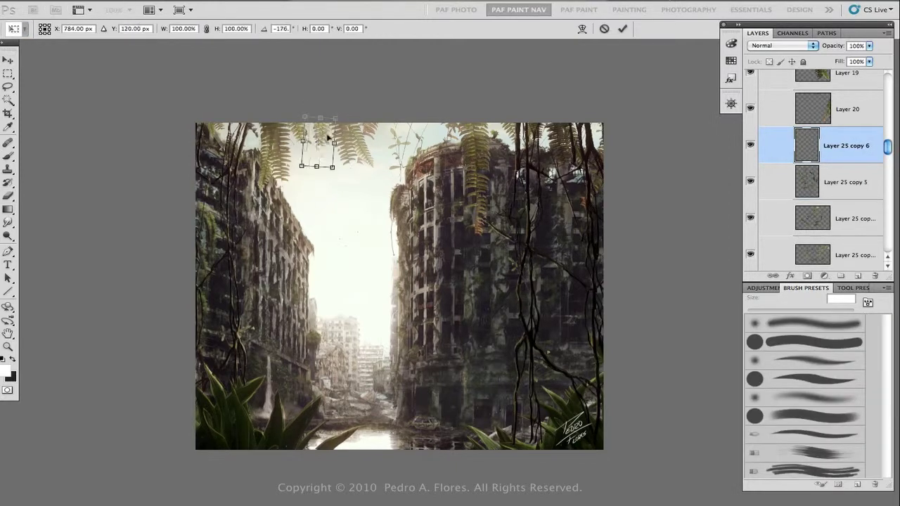
{"action": "key", "text": "Return"}
{"action": "key", "text": "ctrl+j"}
{"action": "left_click_drag", "start_coordinate": [335, 146], "coordinate": [443, 138]}
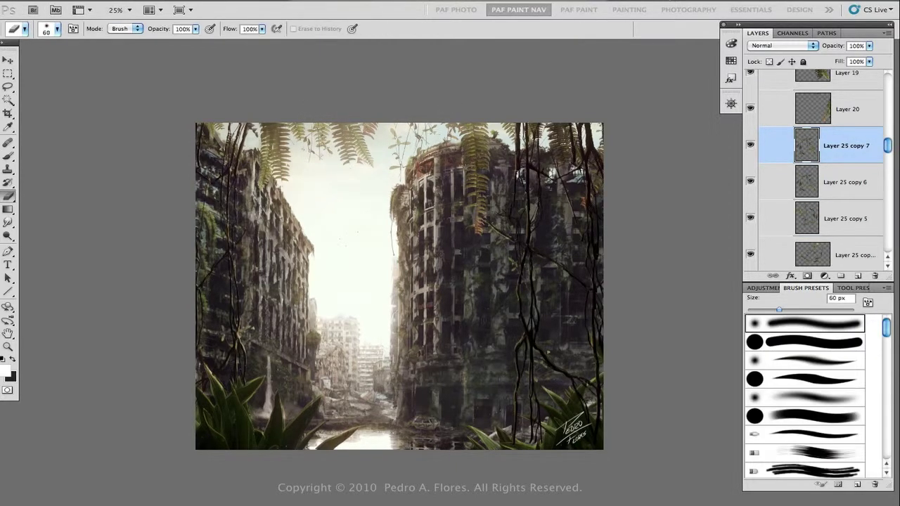
{"action": "key", "text": "ctrl+j"}
{"action": "key", "text": "ctrl+t"}
{"action": "key", "text": "Return"}
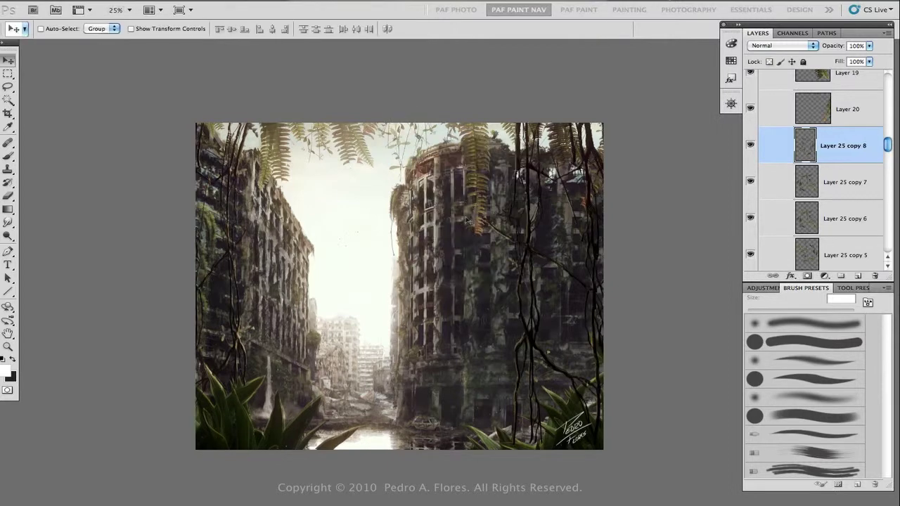
Delete the hidden plant layers in the FG group and group the top fern and leaf layers as TopPlants
{"action": "scroll", "coordinate": [830, 175], "scroll_direction": "down", "scroll_amount": 5}
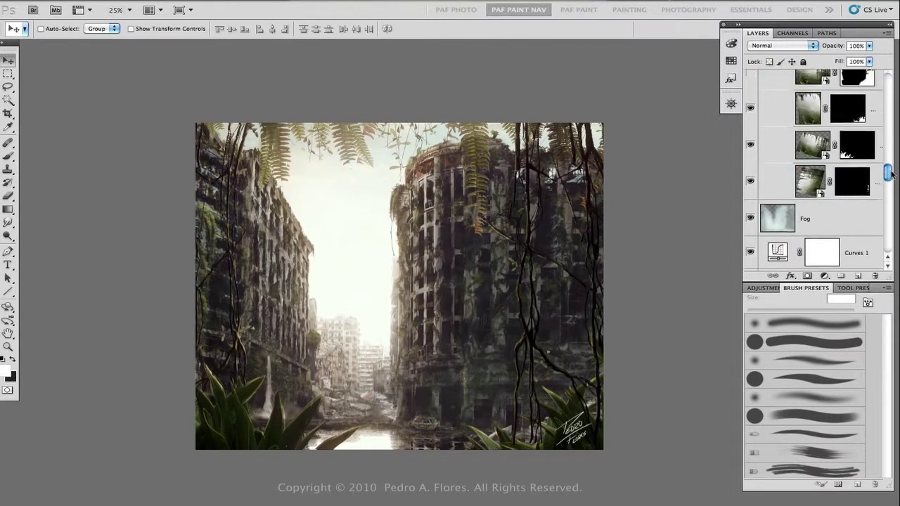
{"action": "scroll", "coordinate": [819, 169], "scroll_direction": "up", "scroll_amount": 10}
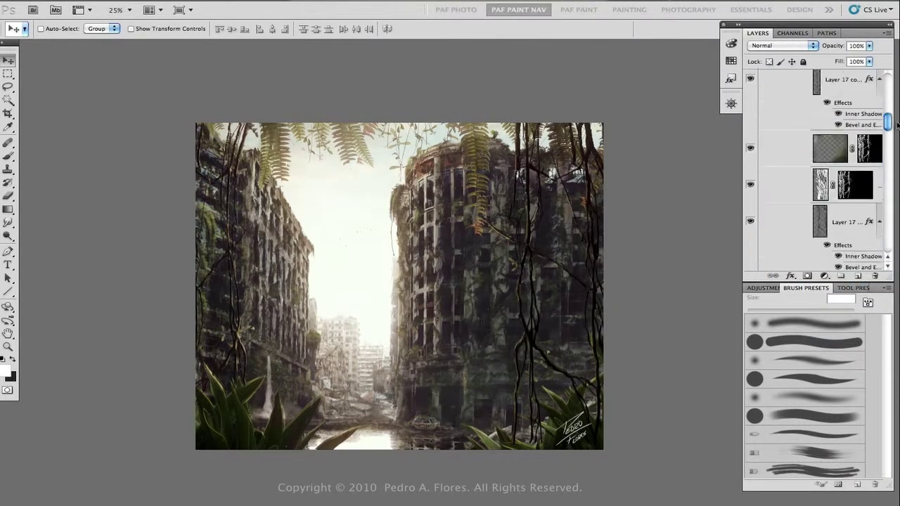
{"action": "scroll", "coordinate": [888, 125], "scroll_direction": "down", "scroll_amount": 6}
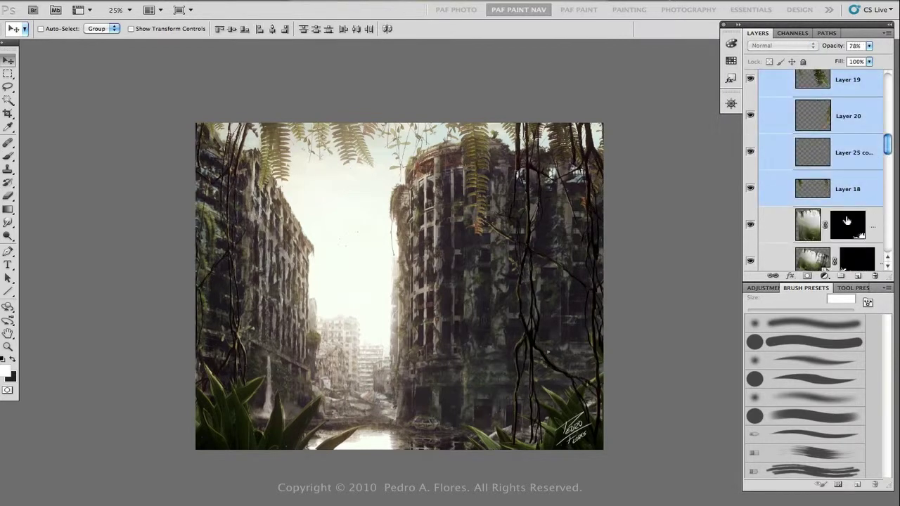
{"action": "key", "text": "ctrl+g"}
Rename the Vides group to Vines, and group the lower foreground plant layers as BottomPlants
{"action": "scroll", "coordinate": [888, 174], "scroll_direction": "up", "scroll_amount": 3}
{"action": "double_click", "coordinate": [833, 164]}
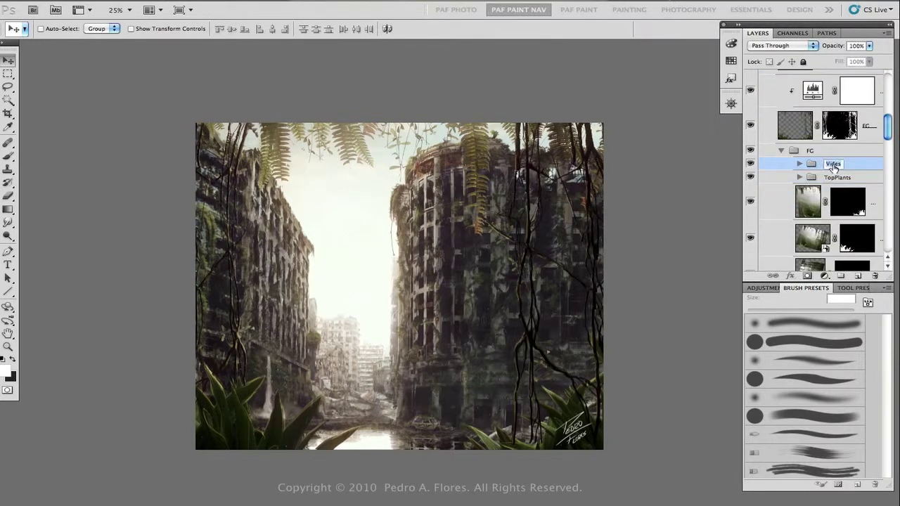
{"action": "key", "text": "Return"}
{"action": "type", "text": "Bottom"}
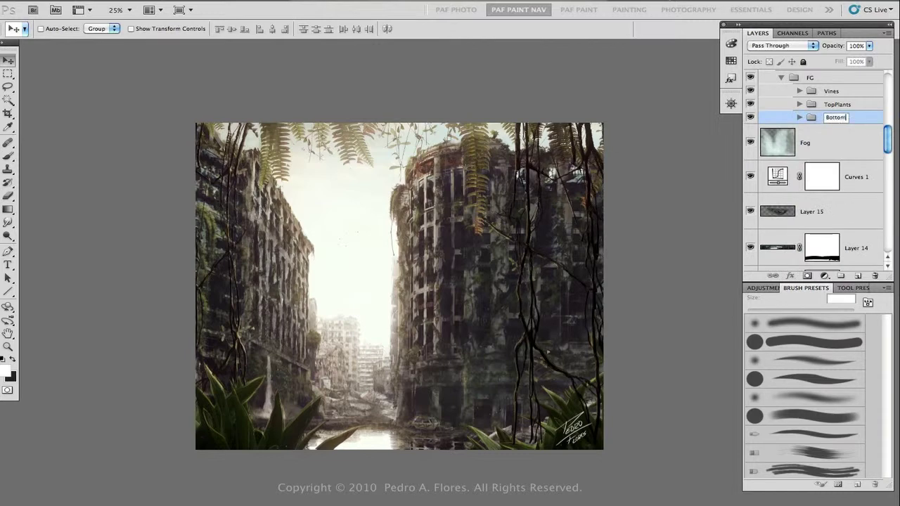
{"action": "type", "text": "Plants"}
{"action": "key", "text": "Return"}
Rename the Curves 1 adjustment layer below Fog as BG_Curves
{"action": "scroll", "coordinate": [893, 144], "scroll_direction": "down", "scroll_amount": 2}
{"action": "double_click", "coordinate": [856, 140]}
{"action": "type", "text": "BC"}
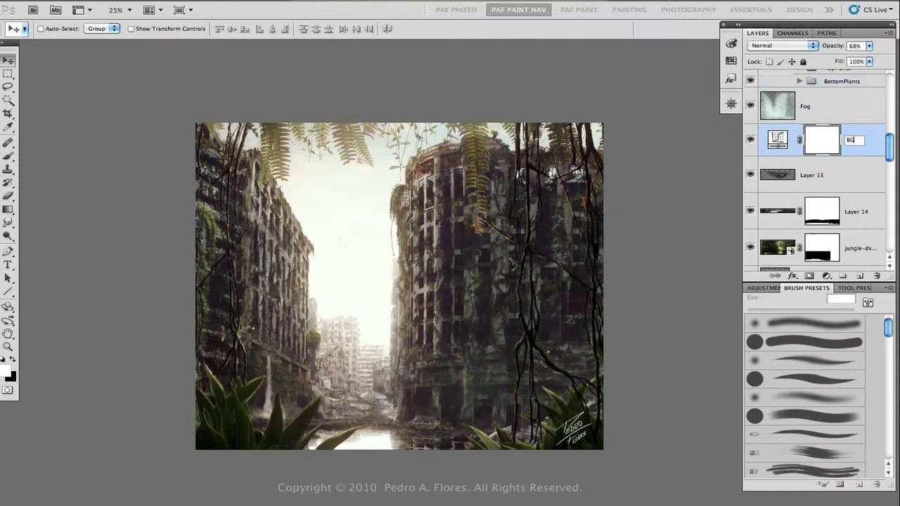
{"action": "type", "text": "_Curves"}
{"action": "key", "text": "Return"}
Rename Layer 15 as TaxiReflect, and merge it with Layer 14 and the jungle layer beneath into a layer named Water
{"action": "double_click", "coordinate": [811, 175]}
{"action": "type", "text": "Ta"}
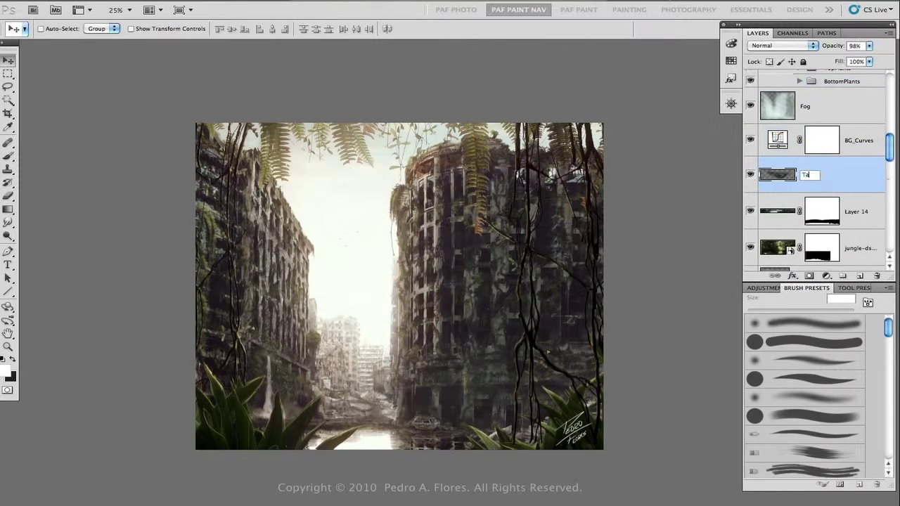
{"action": "type", "text": "xiRefelct"}
{"action": "key", "text": "Return"}
{"action": "key", "text": "ctrl+e"}
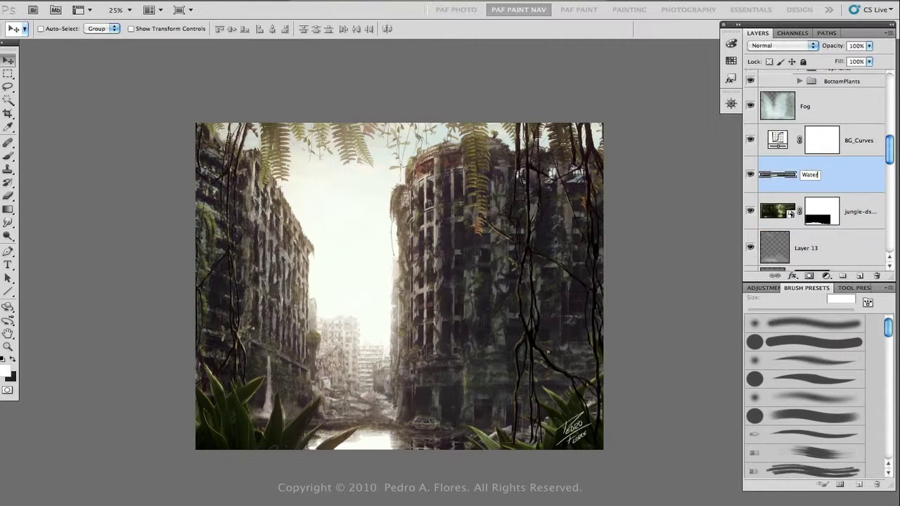
{"action": "type", "text": "Water"}
{"action": "key", "text": "Return"}
{"action": "key", "text": "ctrl+e"}
Rename Layer 13 as WaterfallMist and the two waterfall photo layers beneath it as WaterfallLight and Waterfall
{"action": "double_click", "coordinate": [808, 211]}
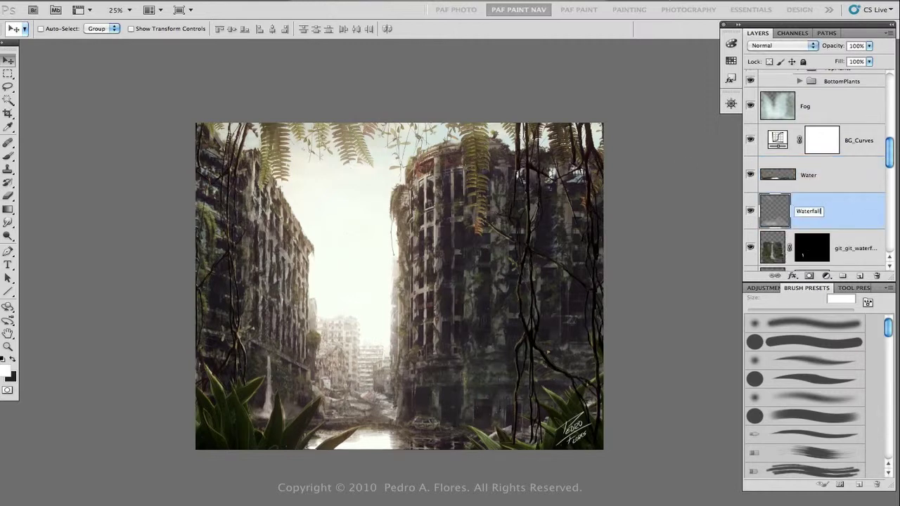
{"action": "double_click", "coordinate": [855, 248]}
{"action": "type", "text": "Waterfall"}
{"action": "scroll", "coordinate": [851, 140], "scroll_direction": "down", "scroll_amount": 3}
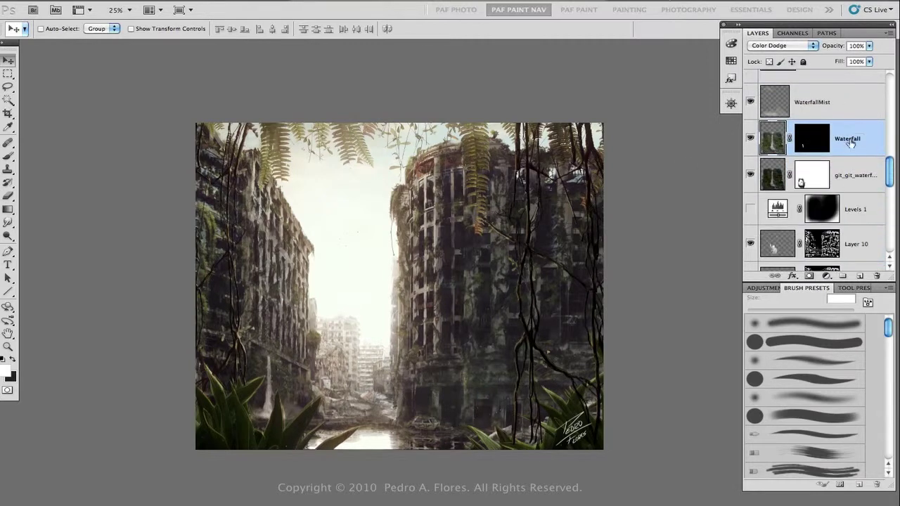
{"action": "key", "text": "Tab"}
{"action": "type", "text": "Wa"}
Group the three waterfall layers in a group named Waterfall
{"action": "scroll", "coordinate": [890, 160], "scroll_direction": "up", "scroll_amount": 2}
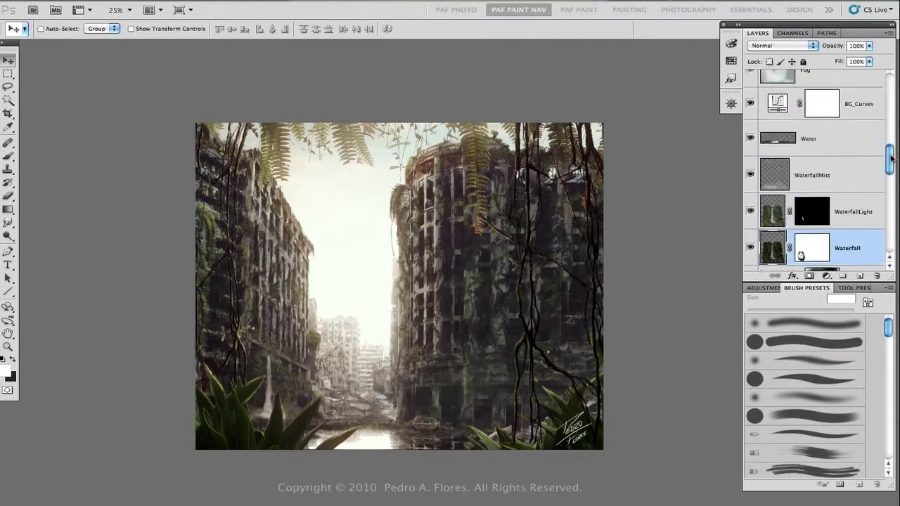
{"action": "left_click", "coordinate": [835, 179], "text": "shift"}
{"action": "key", "text": "ctrl+g"}
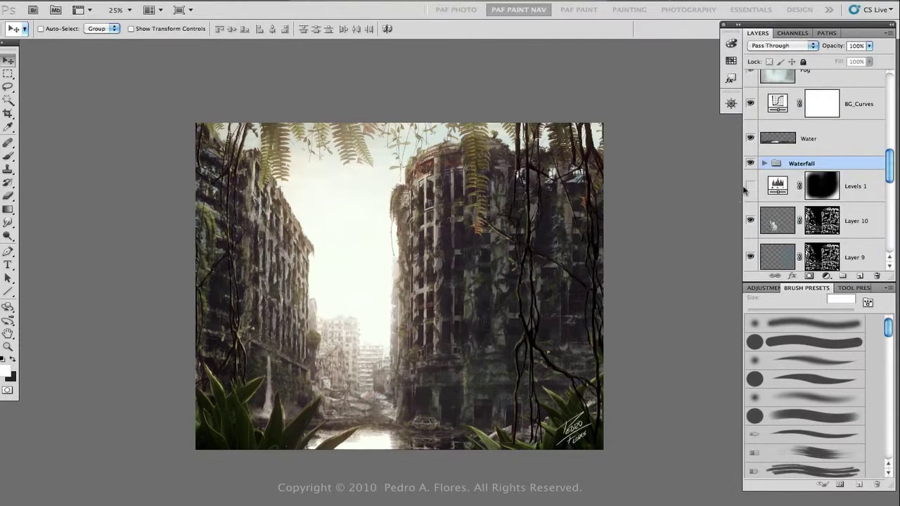
Compare the painting with and without the Levels 1 adjustment, and leave the adjustment turned on
{"action": "left_click", "coordinate": [750, 186]}
{"action": "left_click", "coordinate": [750, 185]}
{"action": "left_click", "coordinate": [750, 186]}
{"action": "left_click", "coordinate": [750, 186]}
{"action": "left_click", "coordinate": [750, 186]}
Rename Layer 10 as the Vines highlights layer and Layer 9 as the Vines shadows layer
{"action": "double_click", "coordinate": [856, 220]}
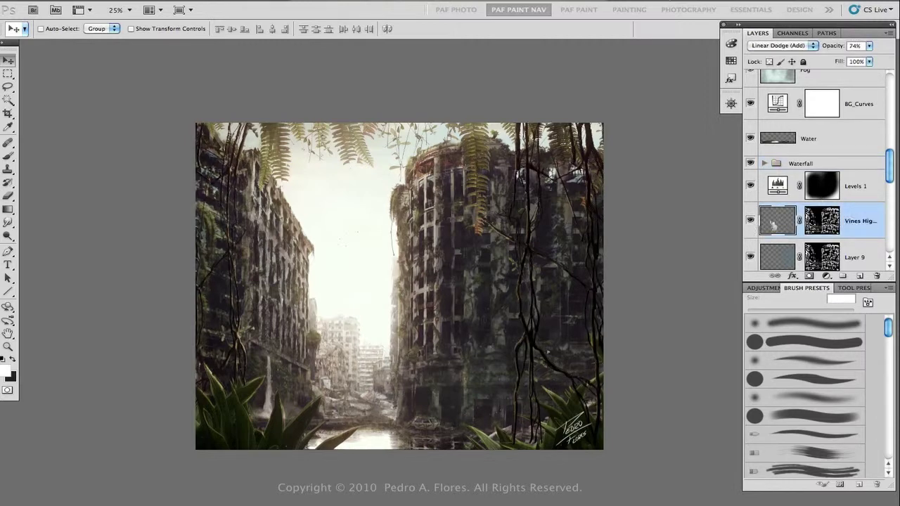
{"action": "scroll", "coordinate": [815, 183], "scroll_direction": "down", "scroll_amount": 3}
{"action": "left_click", "coordinate": [856, 184]}
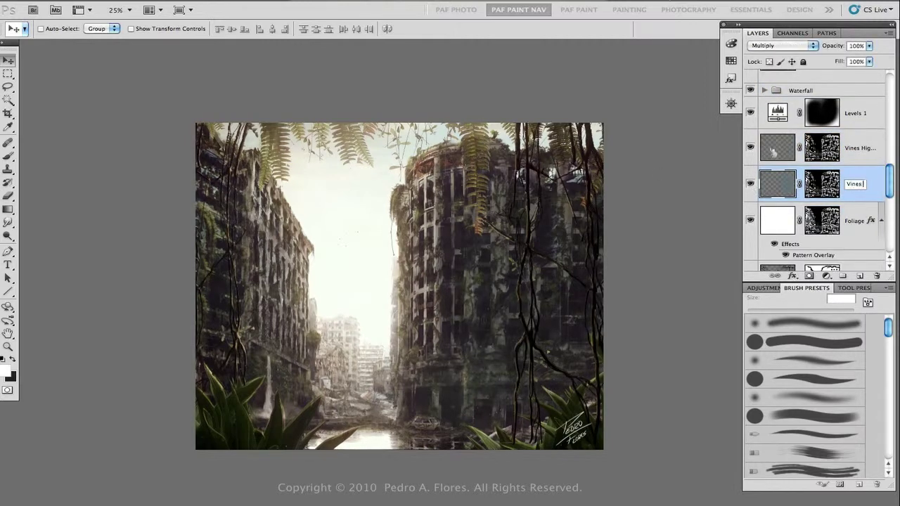
Group the Foliage layer with the vine highlight and shadow layers as Vines Buildings
{"action": "left_click", "coordinate": [807, 232]}
{"action": "scroll", "coordinate": [807, 232], "scroll_direction": "down", "scroll_amount": 1}
{"action": "scroll", "coordinate": [844, 176], "scroll_direction": "up", "scroll_amount": 1}
{"action": "left_click", "coordinate": [872, 148], "text": "shift"}
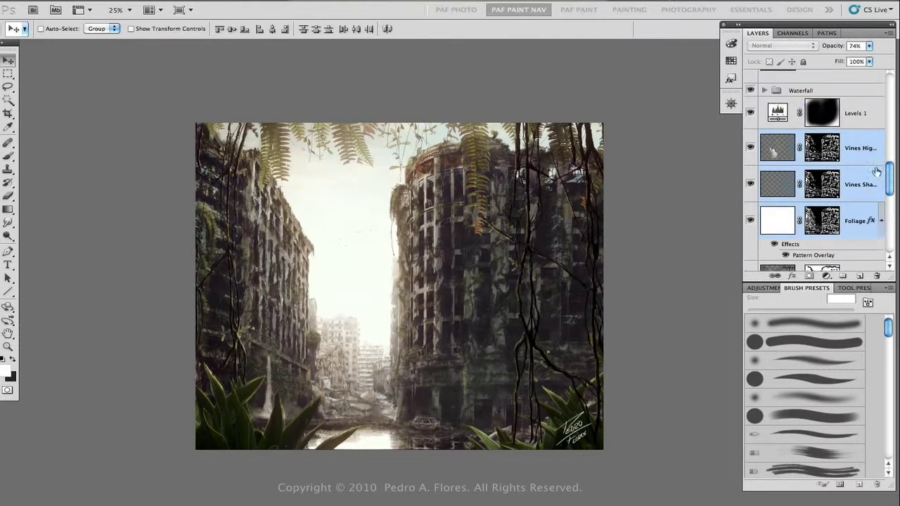
{"action": "key", "text": "ctrl+g"}
{"action": "type", "text": "dings"}
Move Layer 11 below Foliage inside the Vines Buildings group, give it a Vines name, and collapse the group
{"action": "left_click", "coordinate": [850, 176]}
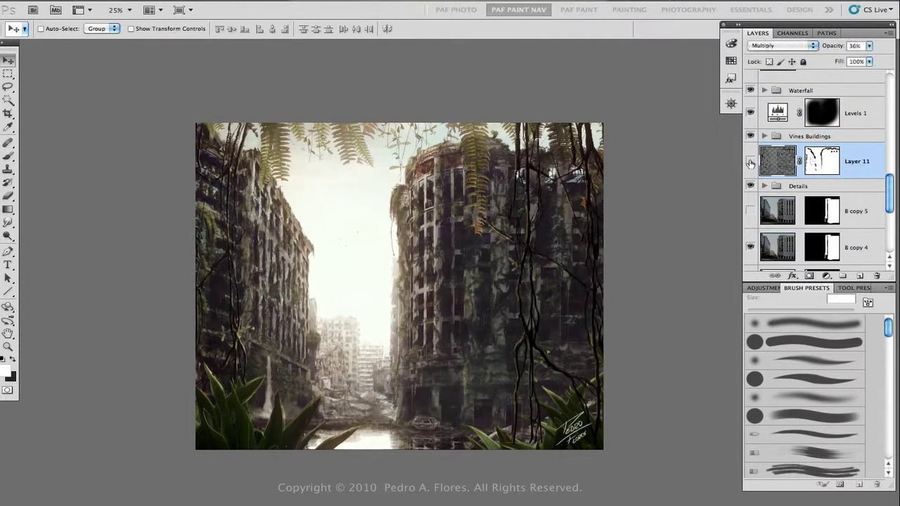
{"action": "left_click_drag", "start_coordinate": [777, 161], "coordinate": [786, 138]}
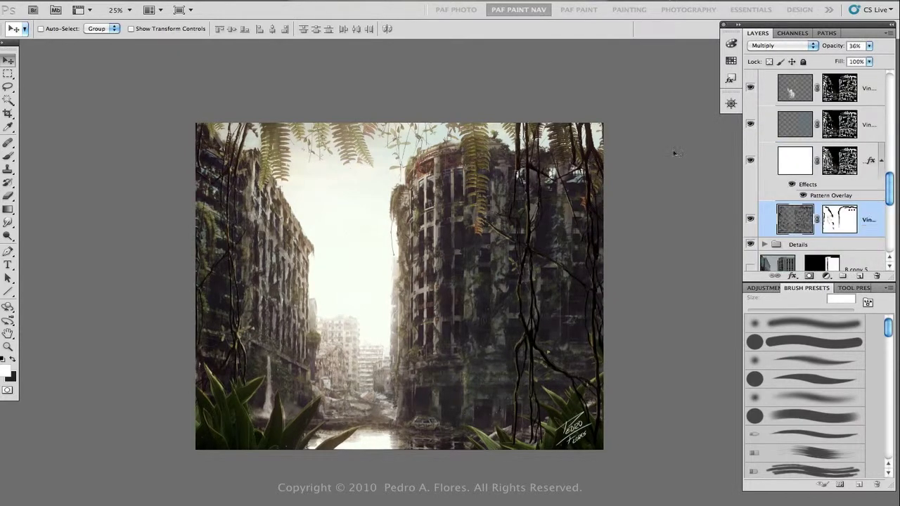
{"action": "left_click", "coordinate": [764, 206]}
Delete the hidden building layers B copy 5 and B copy 2
{"action": "scroll", "coordinate": [808, 176], "scroll_direction": "down", "scroll_amount": 1}
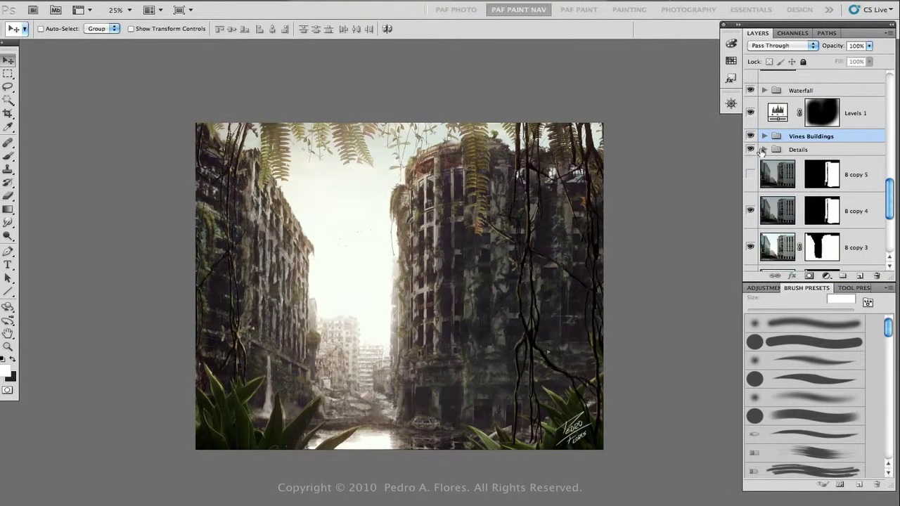
{"action": "left_click", "coordinate": [779, 180]}
{"action": "key", "text": "Delete"}
{"action": "left_click", "coordinate": [779, 180]}
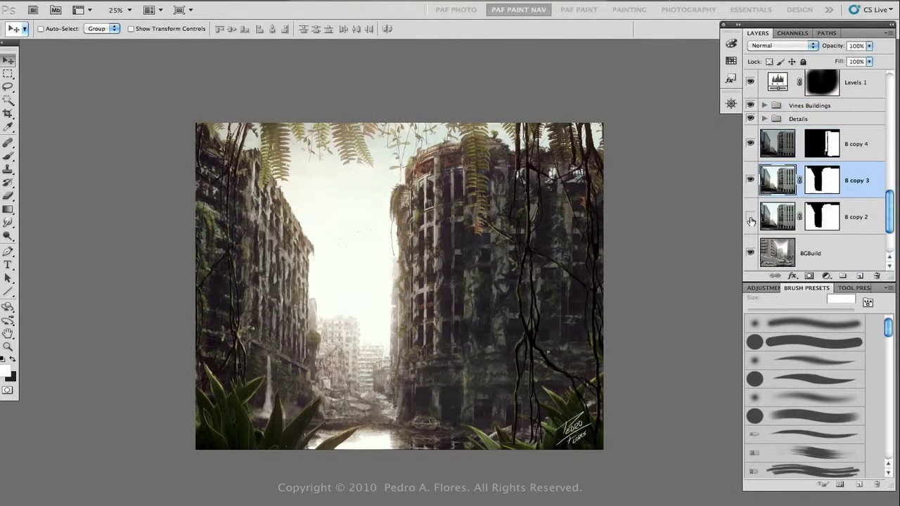
{"action": "left_click", "coordinate": [757, 220]}
{"action": "key", "text": "Delete"}
Rename BGBuild as BG_Destroyed Buildings, B copy as Sky, and the bottom layer B as Original
{"action": "double_click", "coordinate": [818, 183]}
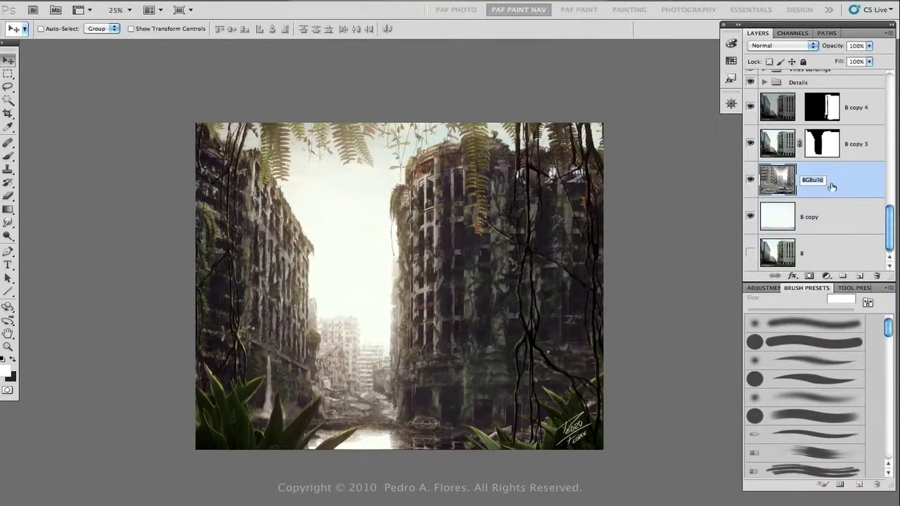
{"action": "key", "text": "Tab"}
{"action": "type", "text": "S"}
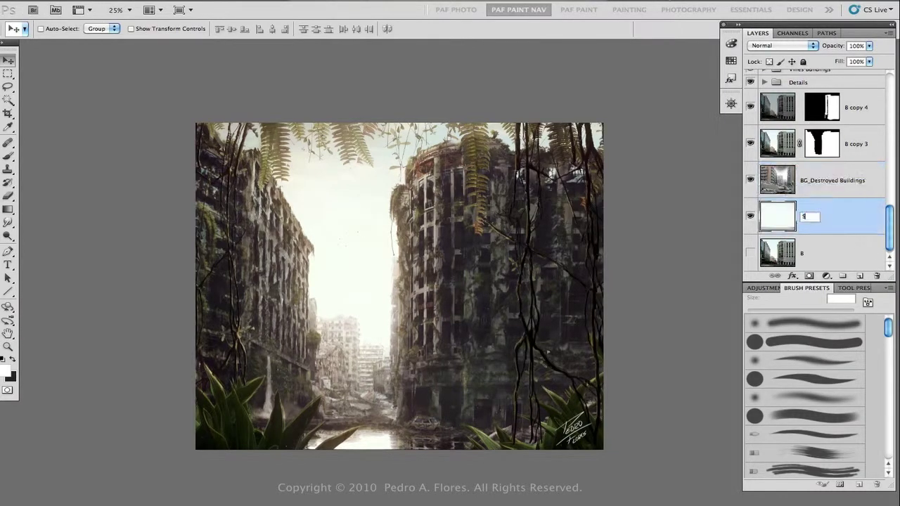
{"action": "double_click", "coordinate": [820, 260]}
{"action": "type", "text": "Original"}
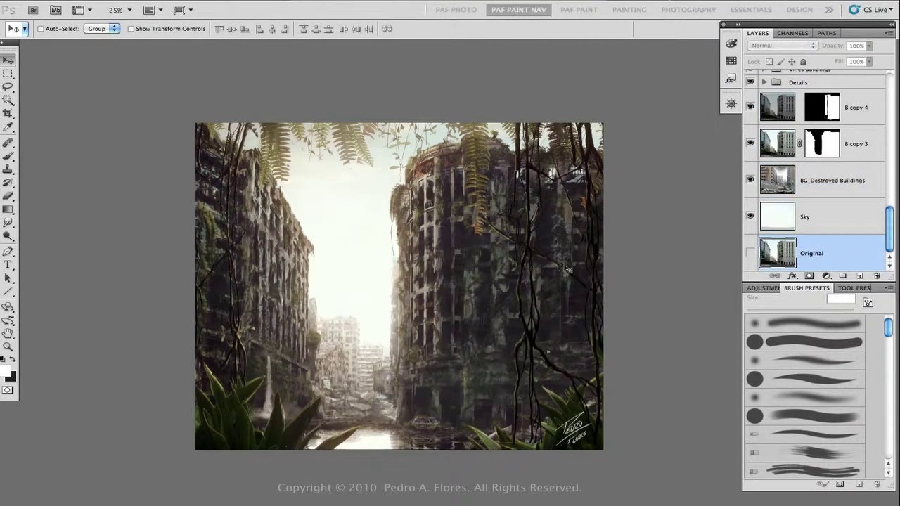
View the painting full screen, compare it with the Original layer's photo, and inspect it enlarged with the interface hidden
{"action": "key", "text": "f"}
{"action": "key", "text": "f"}
{"action": "left_click", "coordinate": [729, 257]}
{"action": "left_click", "coordinate": [729, 258]}
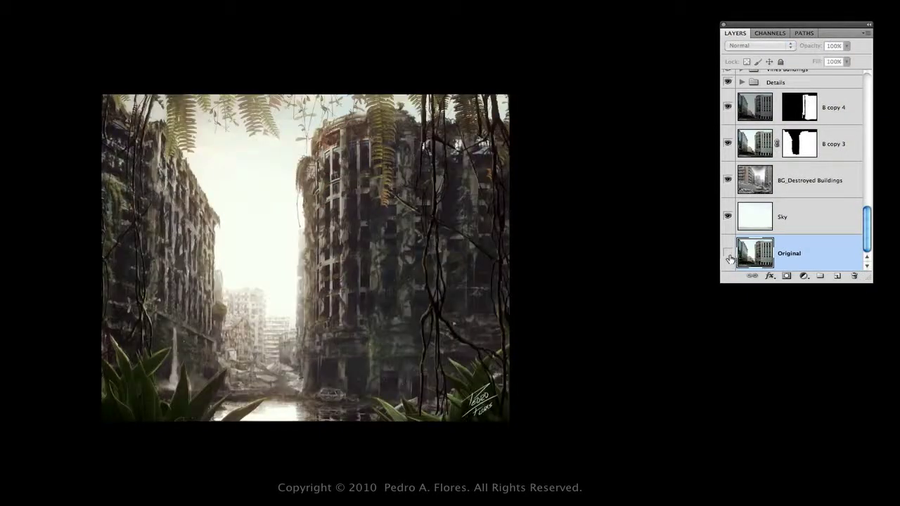
{"action": "left_click", "coordinate": [729, 258]}
{"action": "left_click", "coordinate": [728, 261]}
{"action": "left_click", "coordinate": [728, 259]}
{"action": "left_click", "coordinate": [729, 258]}
{"action": "key", "text": "Tab"}
{"action": "key", "text": "ctrl+plus"}
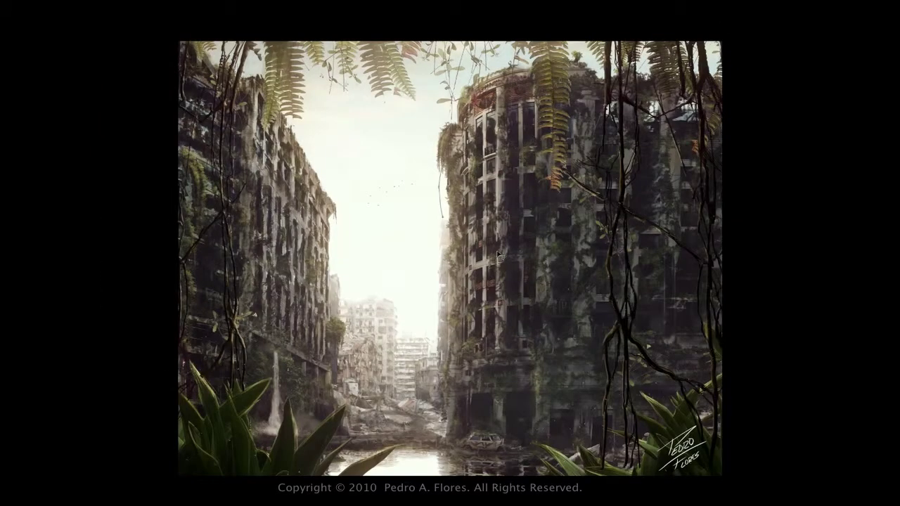